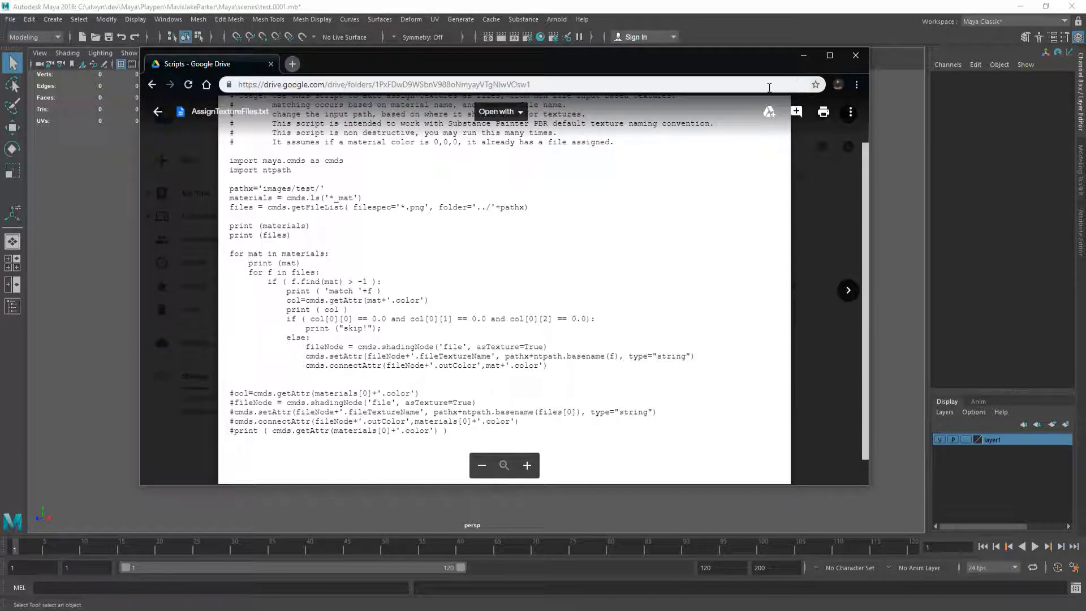
Step: Close the AssignTextureFiles.txt preview in Google Drive and tumble Maya's empty scene
key("Escape")
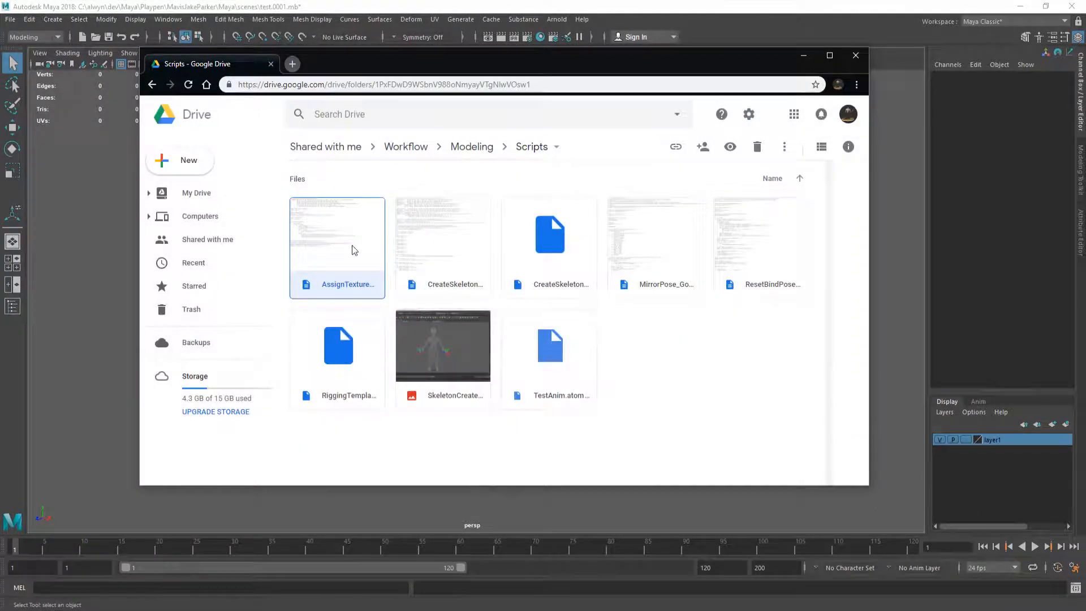
left_click(901, 248)
mouse_move(477, 311)
left_mouse_down("alt")
mouse_move(467, 302)
mouse_move(481, 300)
left_mouse_up("alt")
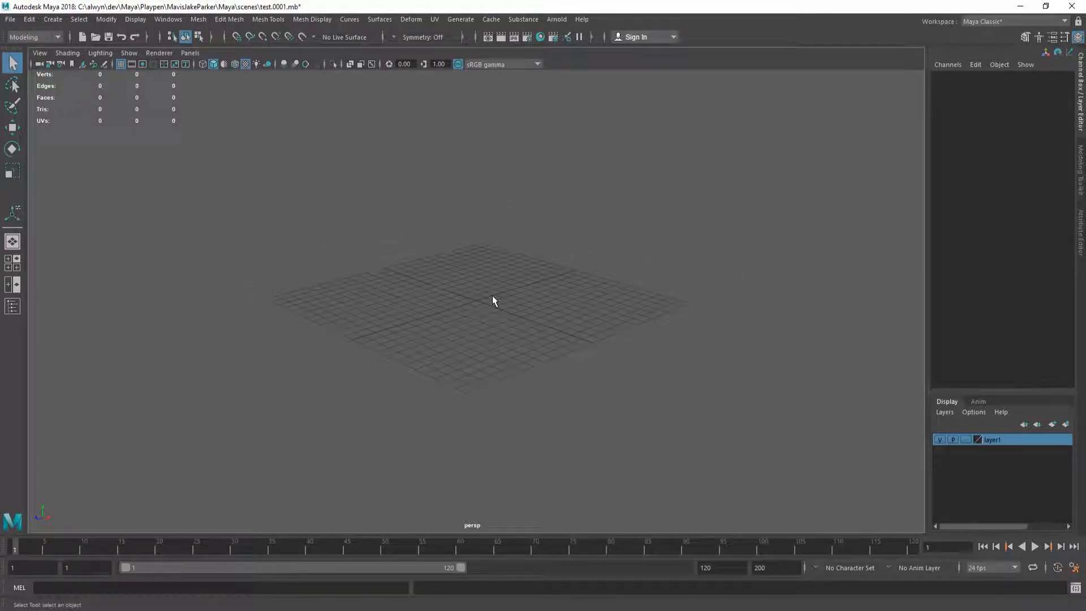
Step: Open test.0001.mb from the project's scenes folder, reaching the save-changes prompt
scroll(475, 292, "up", 3)
key("ctrl+o")
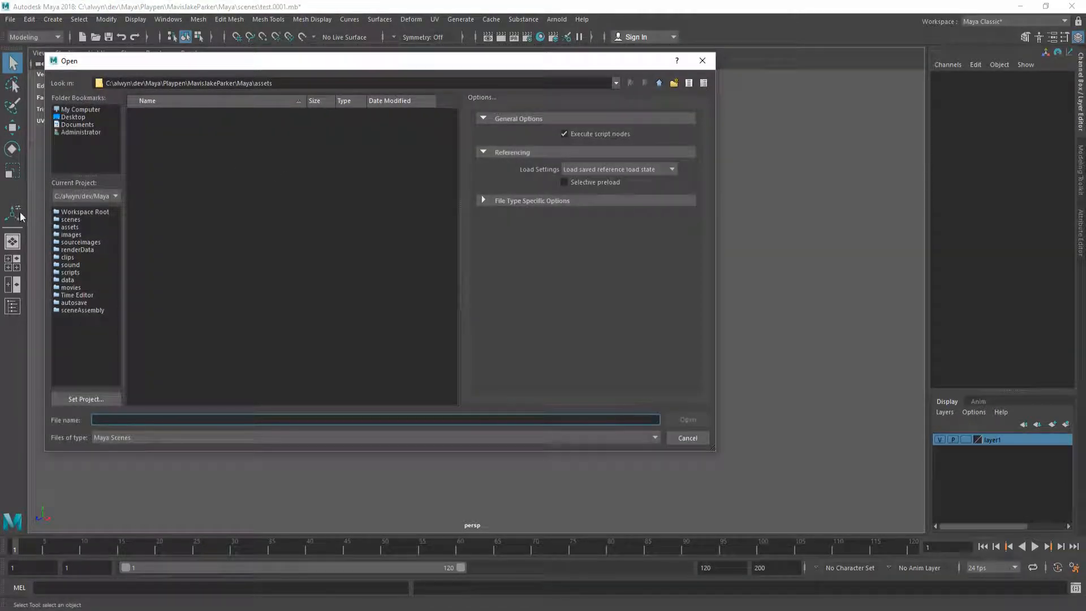
left_click(60, 227)
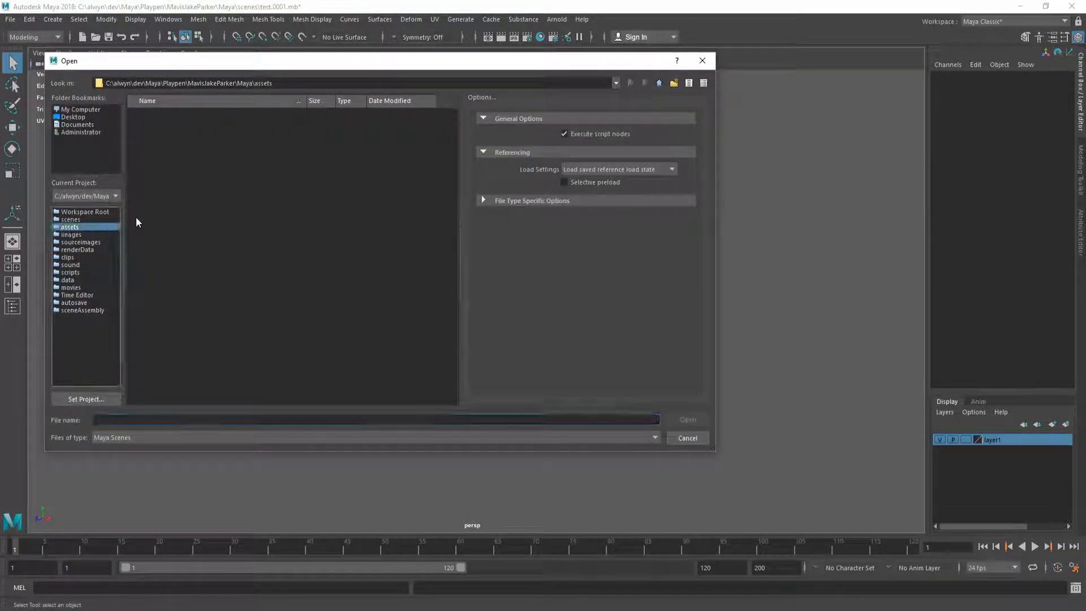
left_click(71, 219)
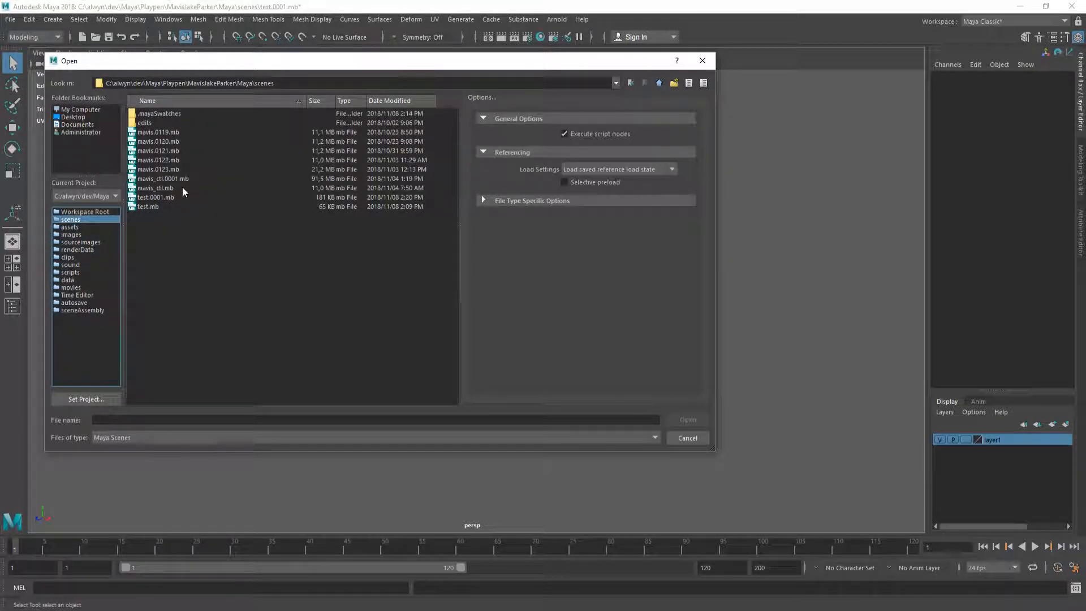
double_click(157, 198)
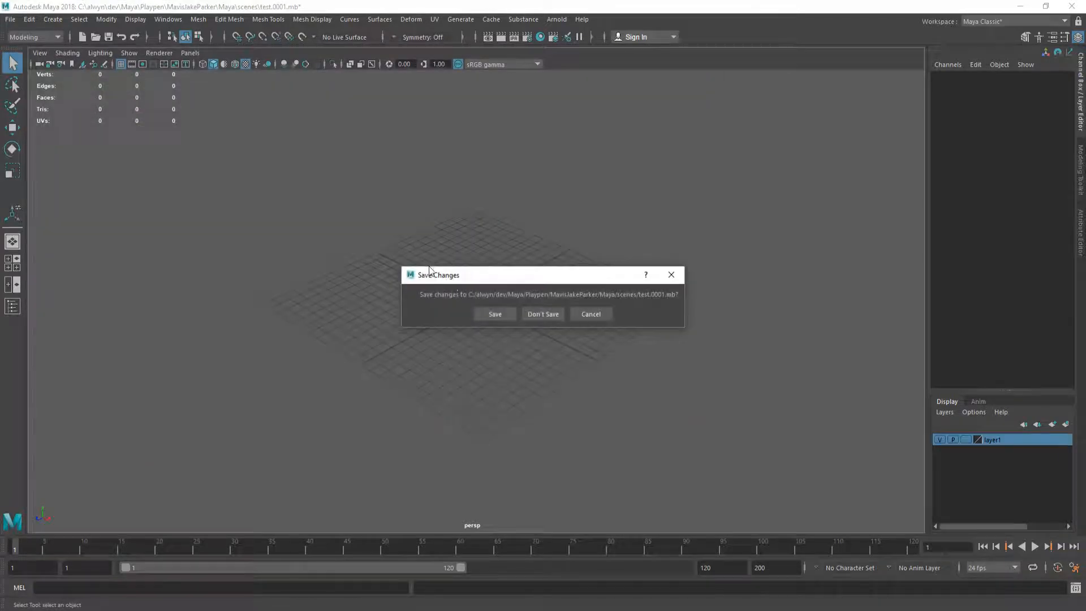
Step: Discard changes, hide test_low, show layer1's high-poly pipe, and inspect test1_mat in Hypershade
left_click(556, 320)
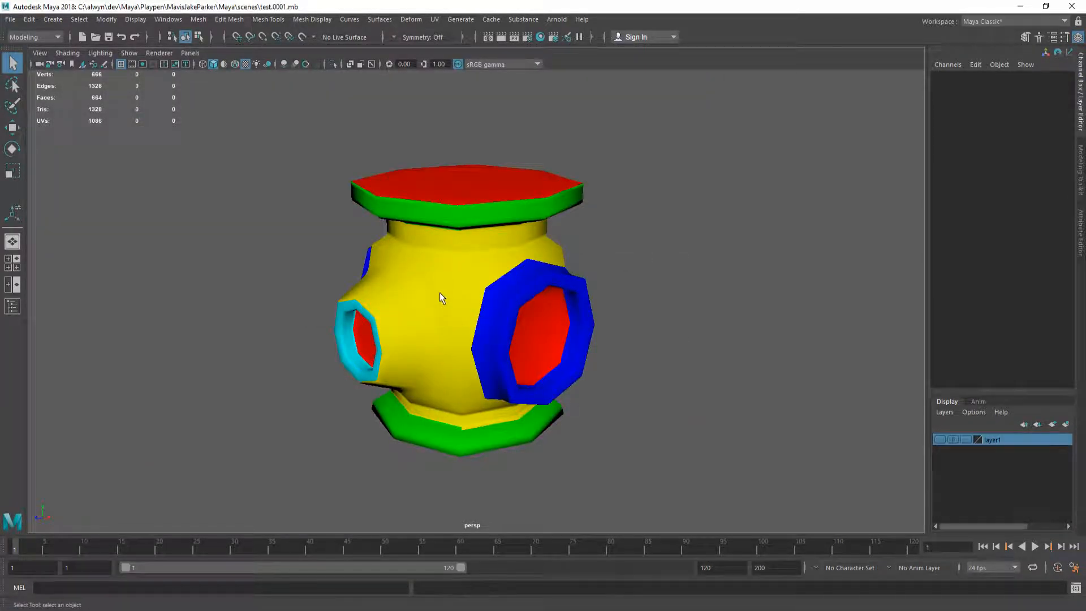
left_click(501, 283)
key("ctrl+h")
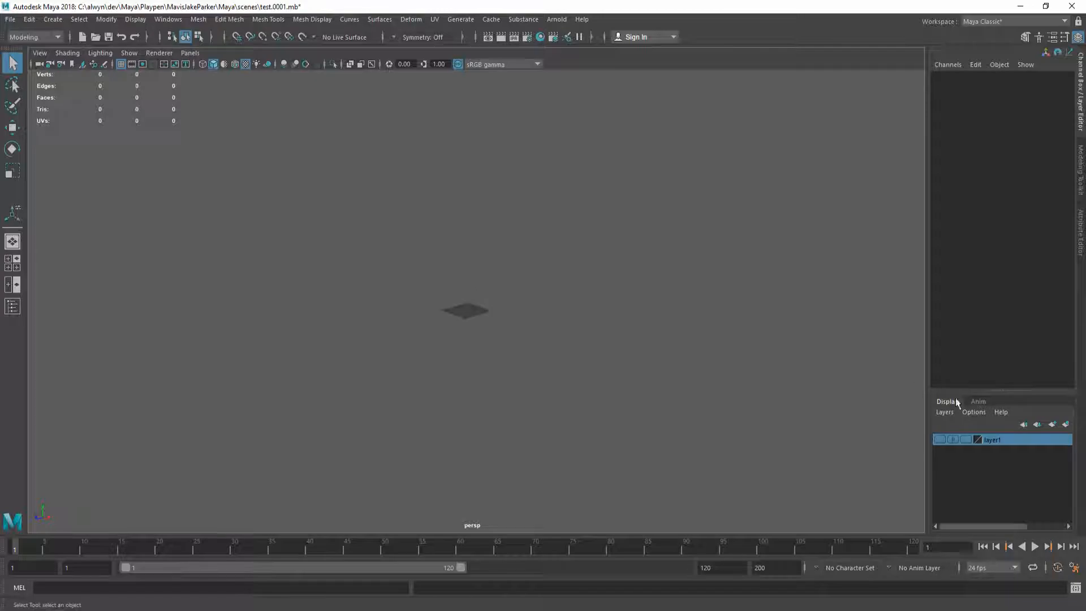
left_click(941, 440)
left_click_drag(629, 341, 517, 215, "alt")
left_click(541, 35)
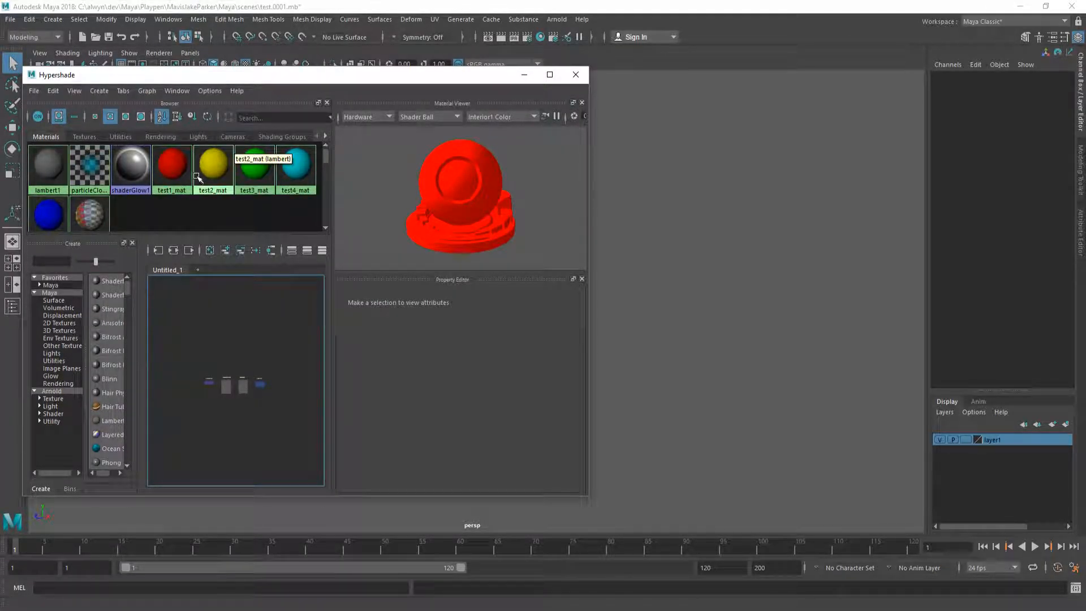
left_click(184, 181)
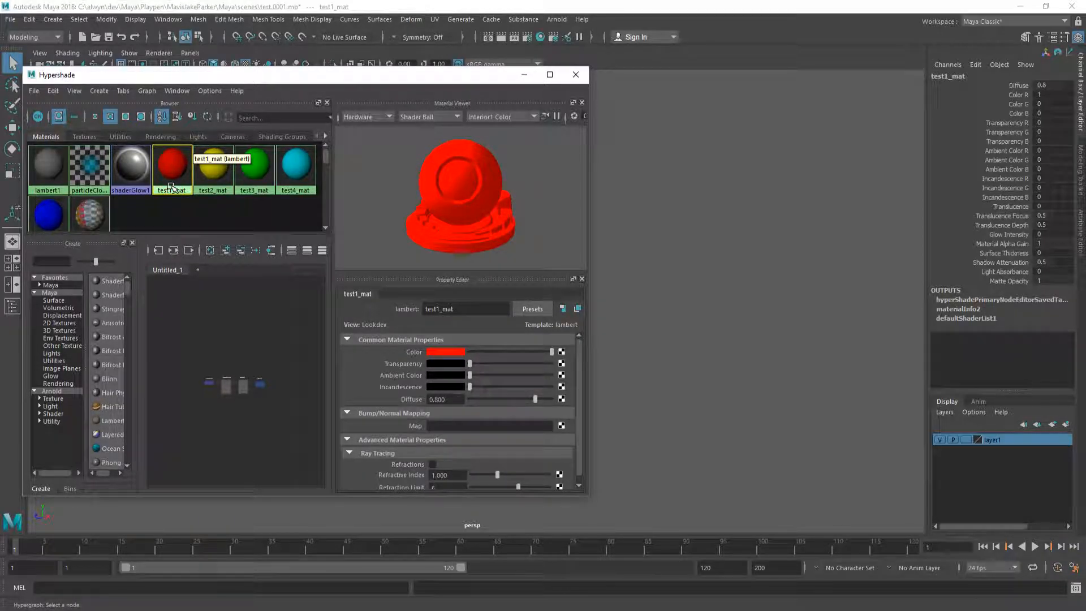
Step: Close Hypershade, select test_high, and tumble around it, dismissing the marking menu unused
left_click(575, 74)
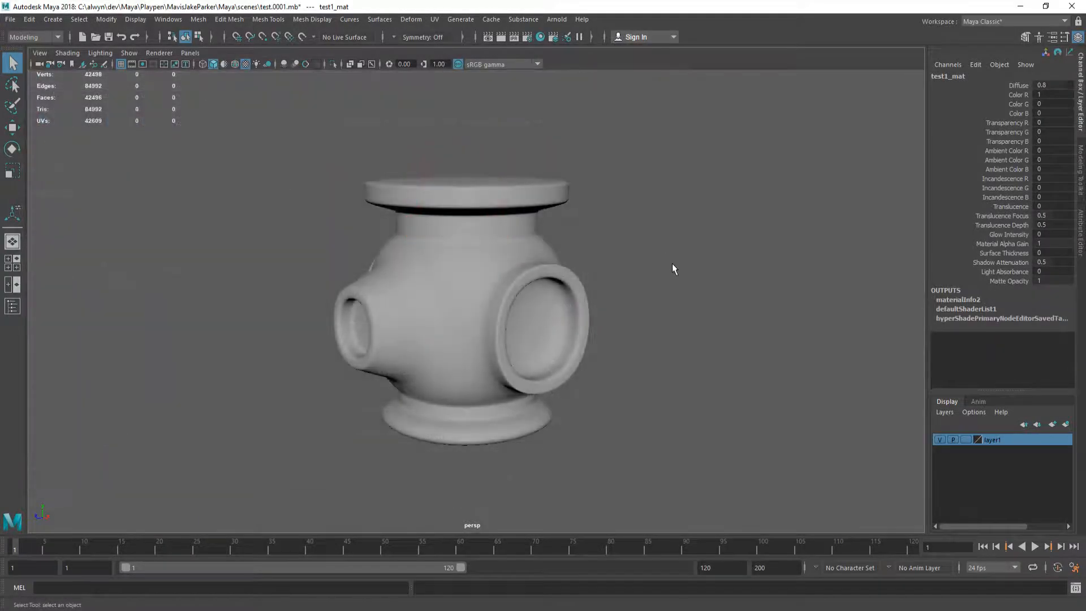
left_click_drag(393, 286, 346, 270, "alt")
left_click(463, 273)
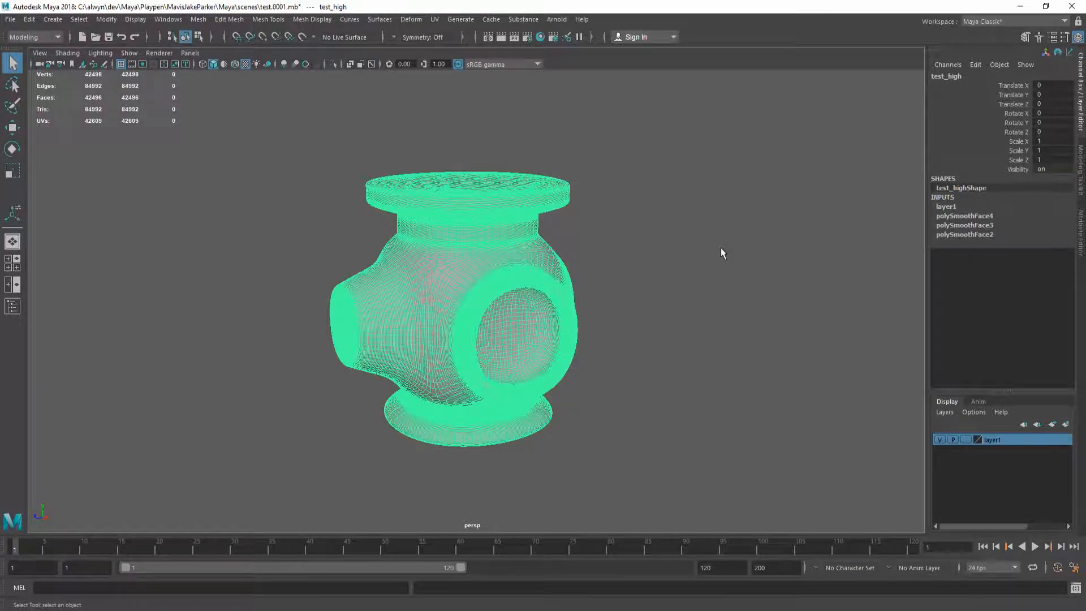
left_click_drag(451, 245, 472, 249, "alt")
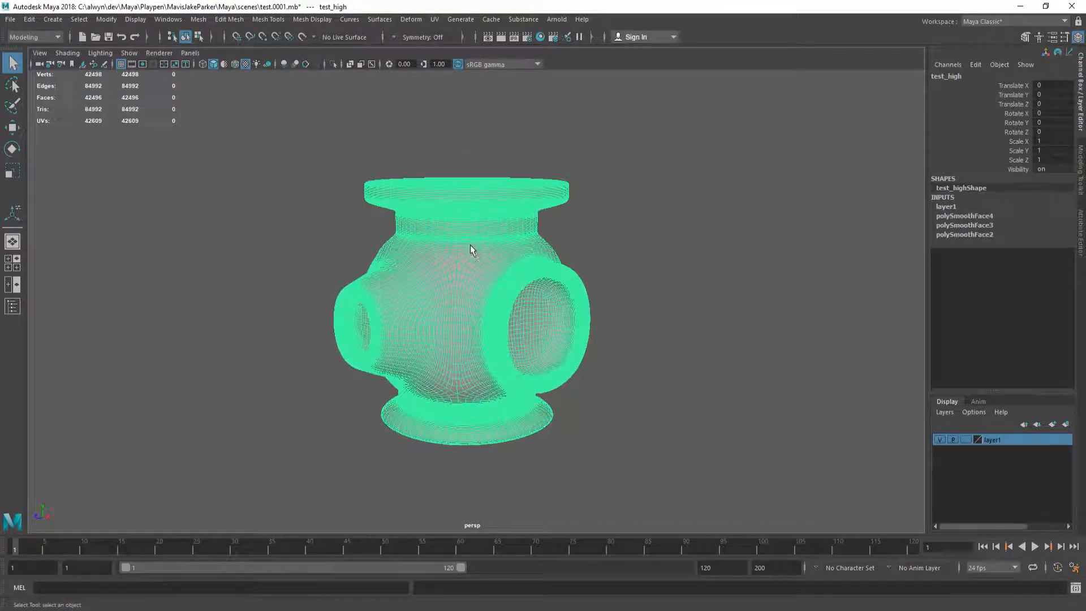
right_click(459, 242, "shift")
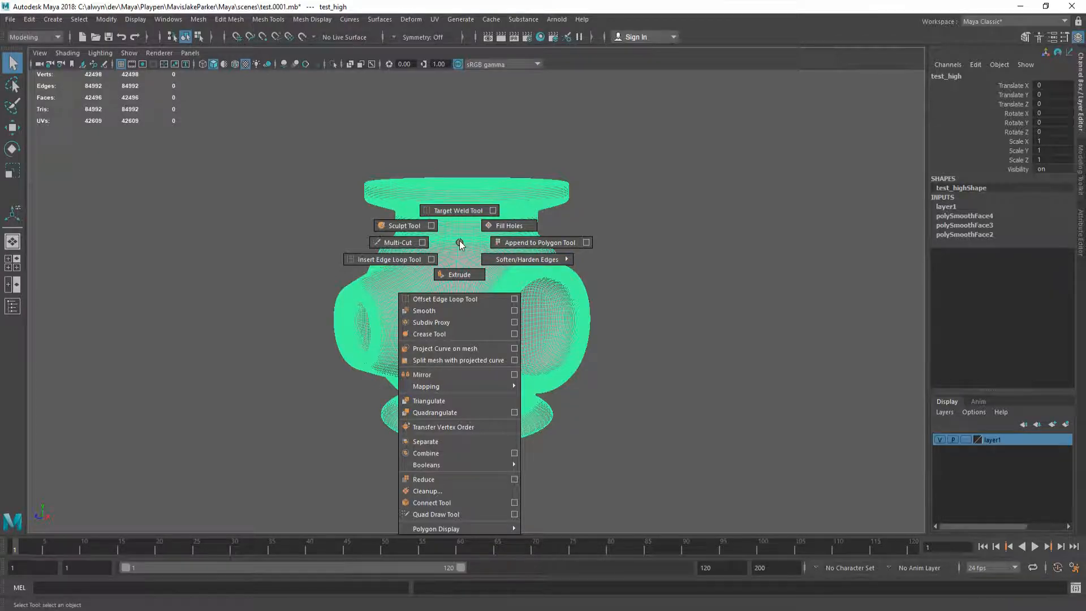
right_click_drag(459, 241, 460, 242, "shift")
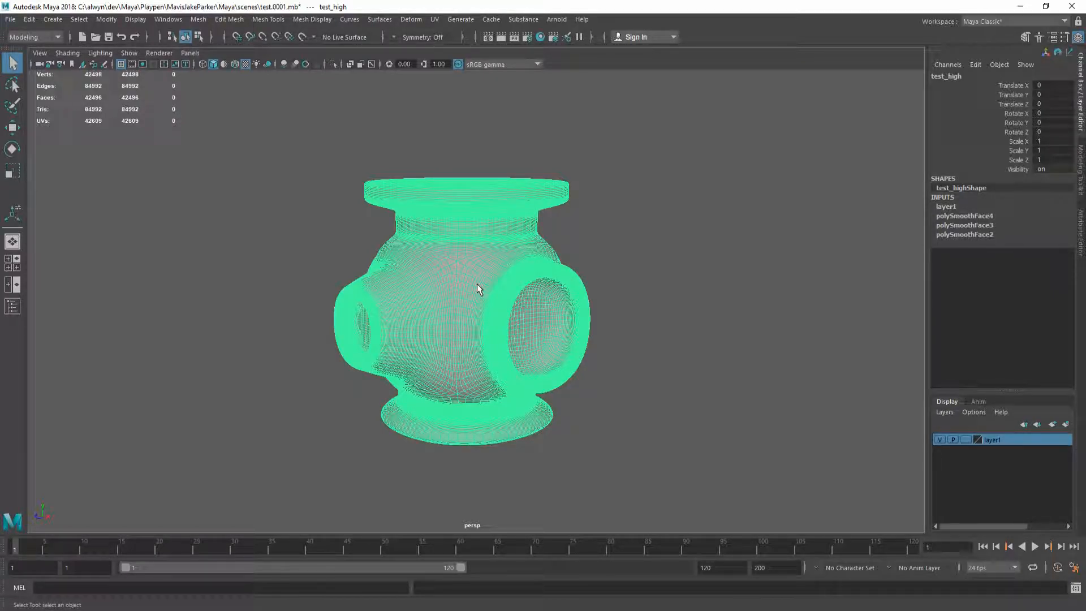
Step: Tick Nonmanifold geometry in the Mesh Cleanup options and close them without cleaning up
left_click(198, 19)
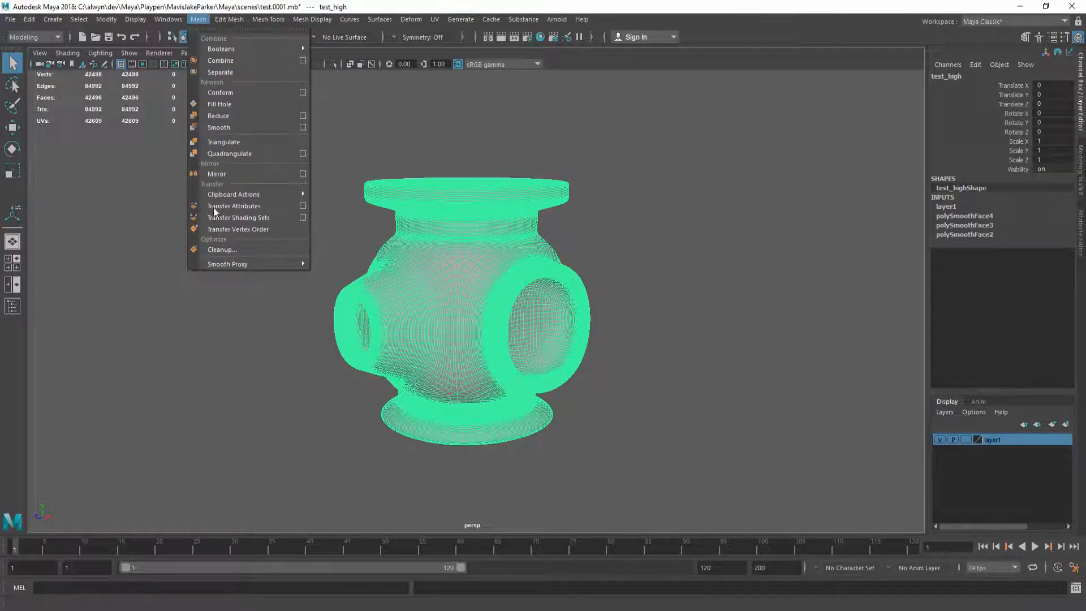
left_click(255, 252)
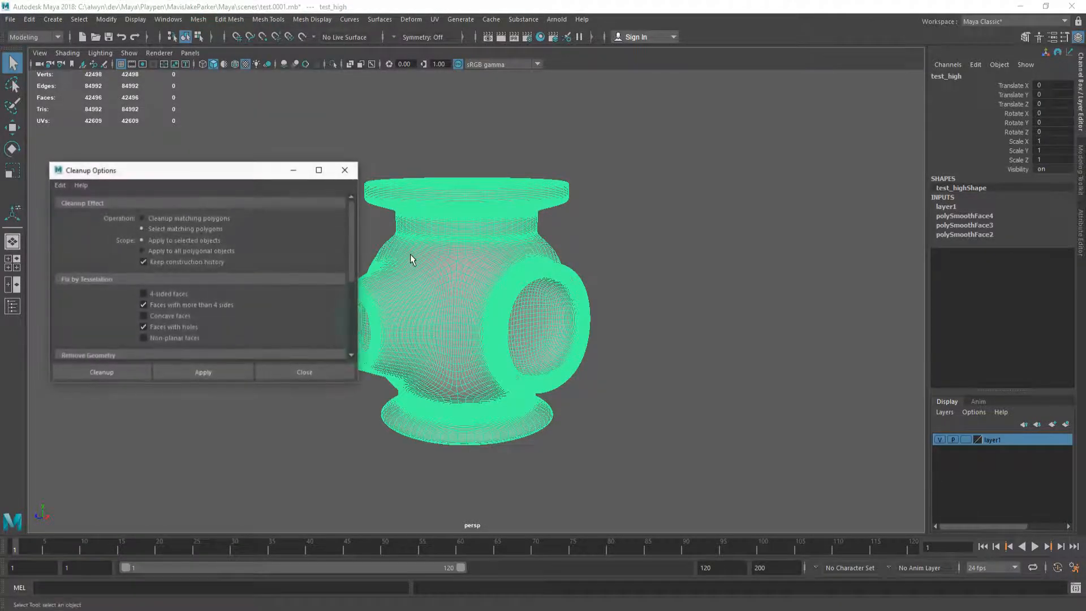
scroll(178, 328, "down", 2)
left_click(175, 311)
left_click(303, 373)
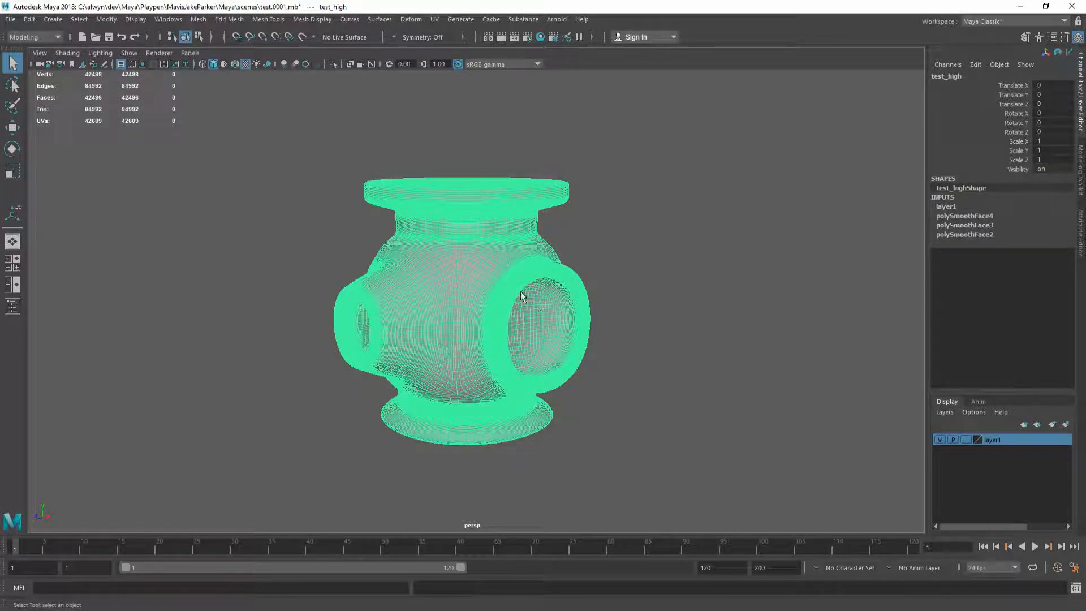
left_click_drag(490, 296, 463, 304, "alt")
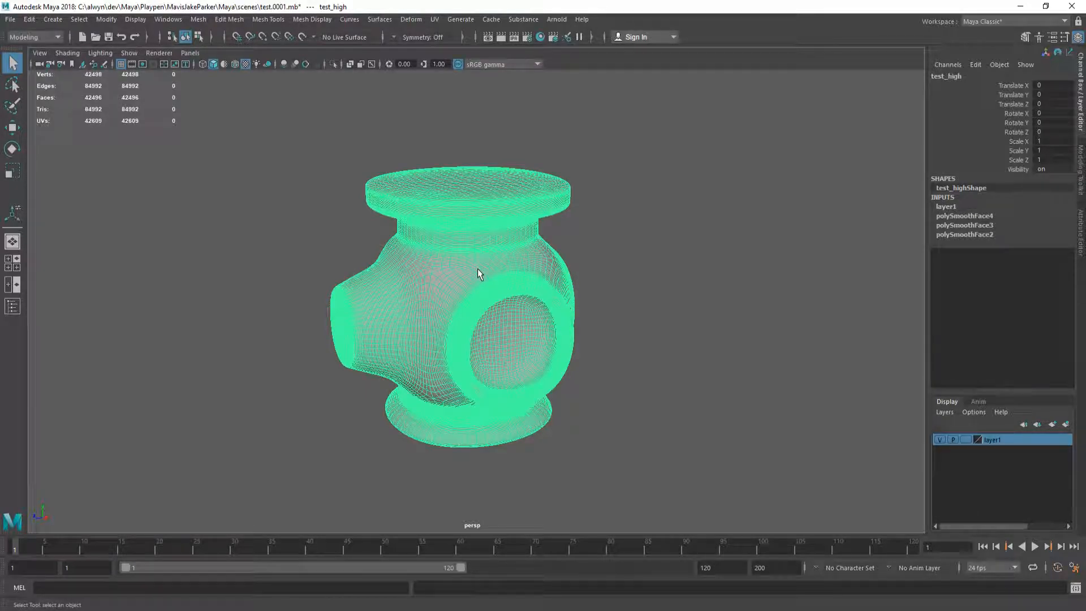
Step: Duplicate test_high and rename the copy test_low in the Outliner
key("shift+o")
left_click_drag(463, 292, 475, 293, "alt")
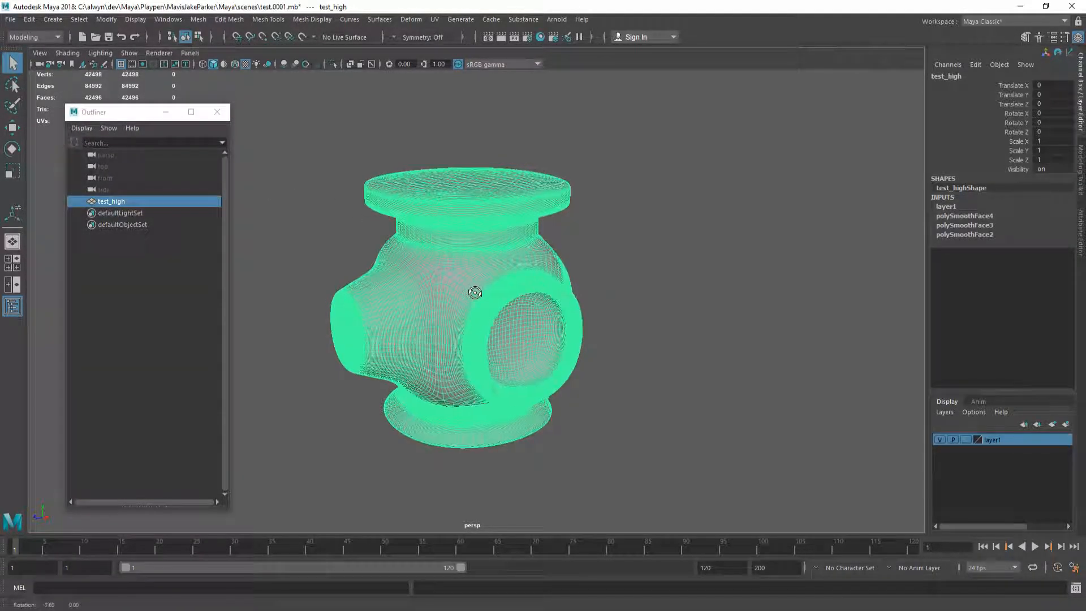
right_click(474, 287)
key("ctrl+d")
double_click(138, 210)
key("End")
key("BackSpace")
type("low")
key("Return")
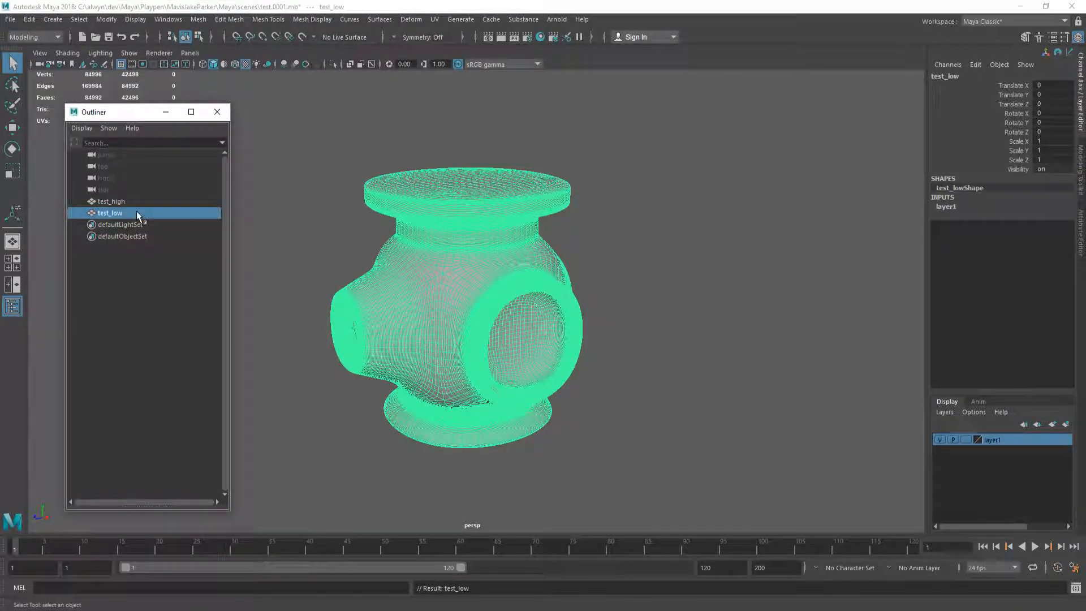
left_click(217, 111)
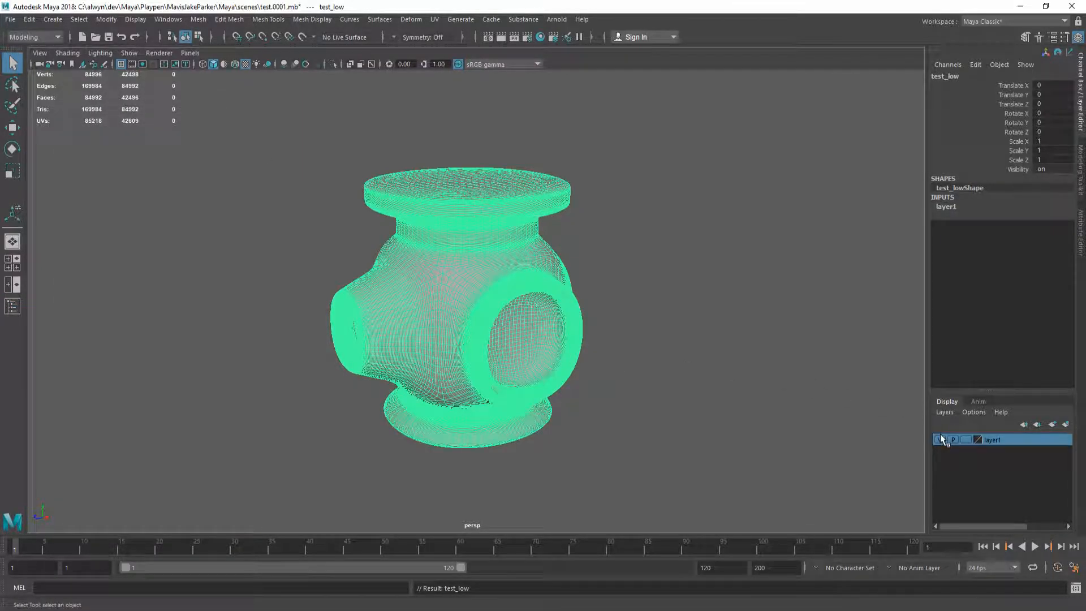
Step: Remove both pipes from layer1, add only test_high back, then select test_low
right_click(991, 439)
left_click(1006, 465)
left_click(939, 439)
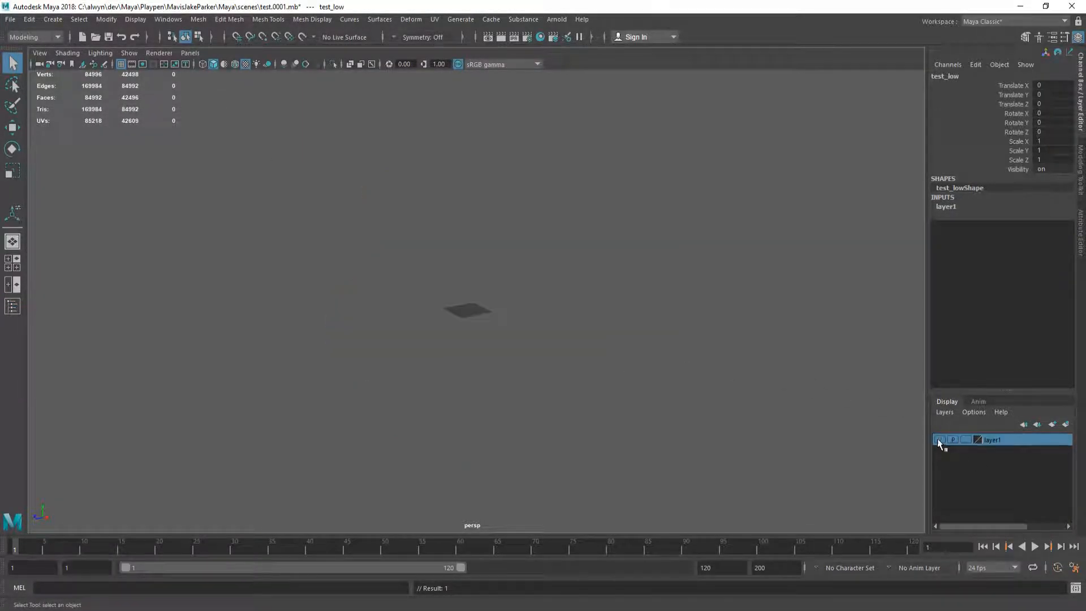
key("shift+o")
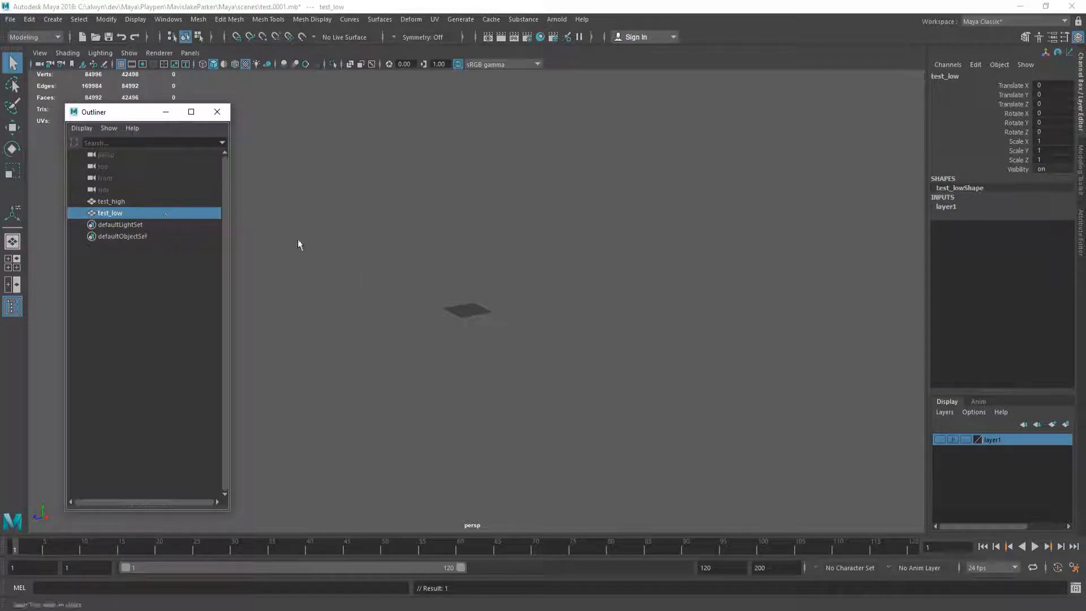
right_click(999, 440)
left_click(998, 490)
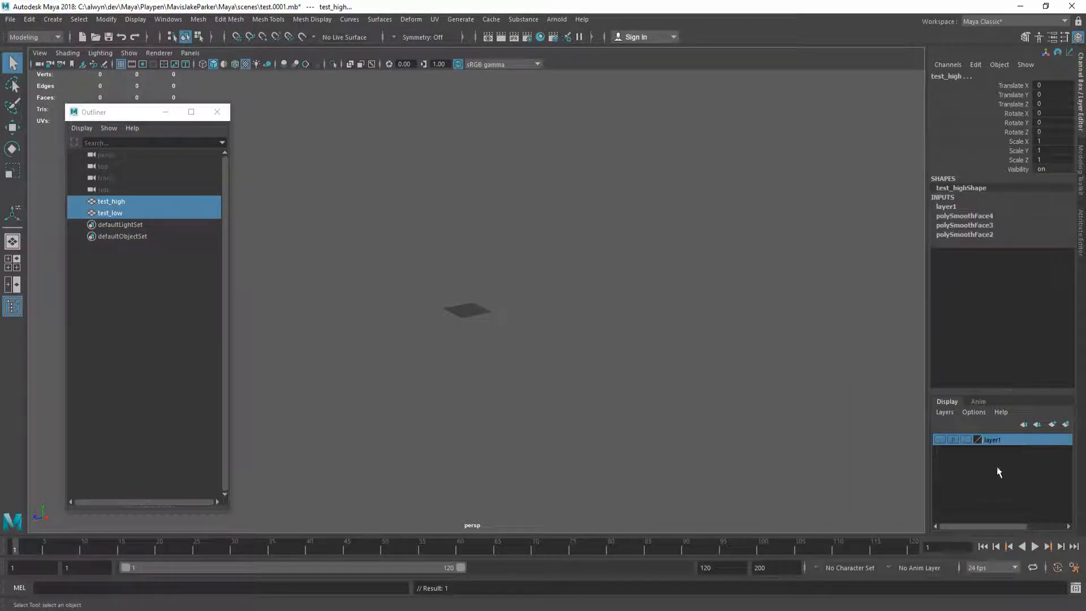
right_click(995, 437)
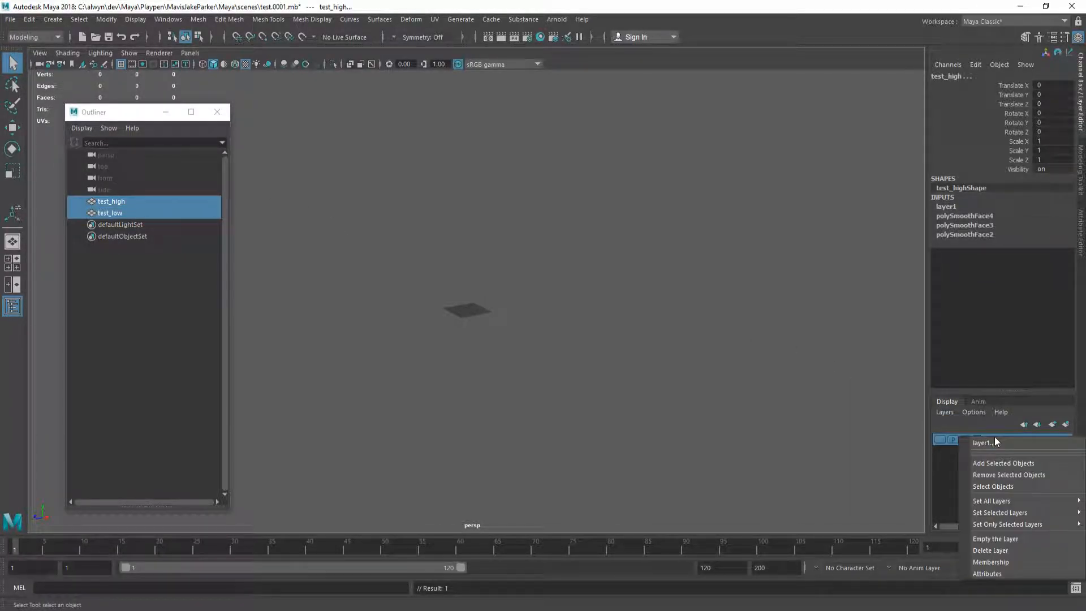
left_click(1000, 474)
left_click(164, 201)
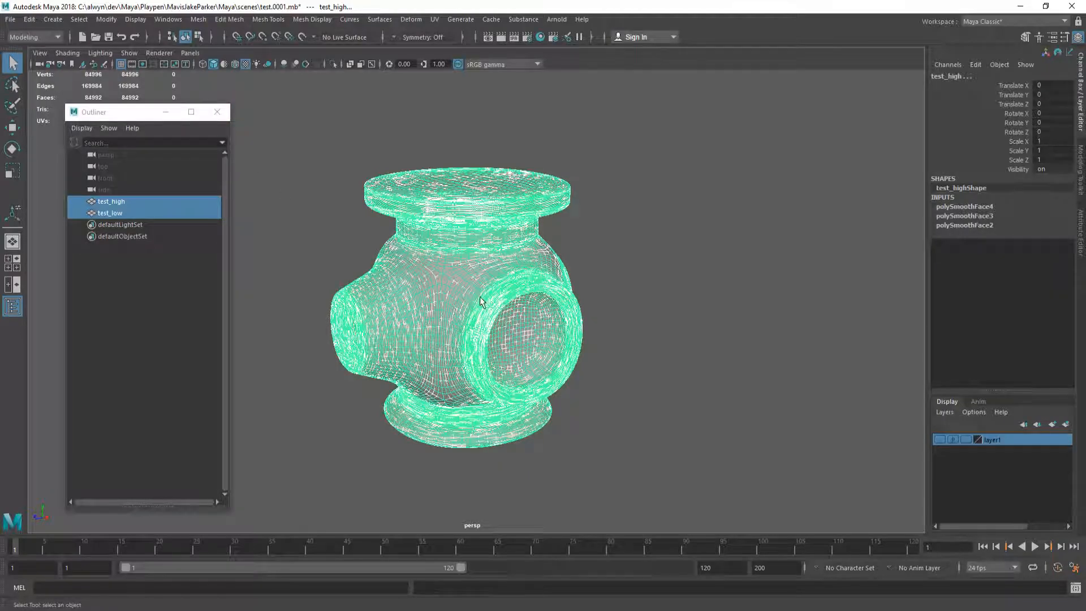
right_click(999, 440)
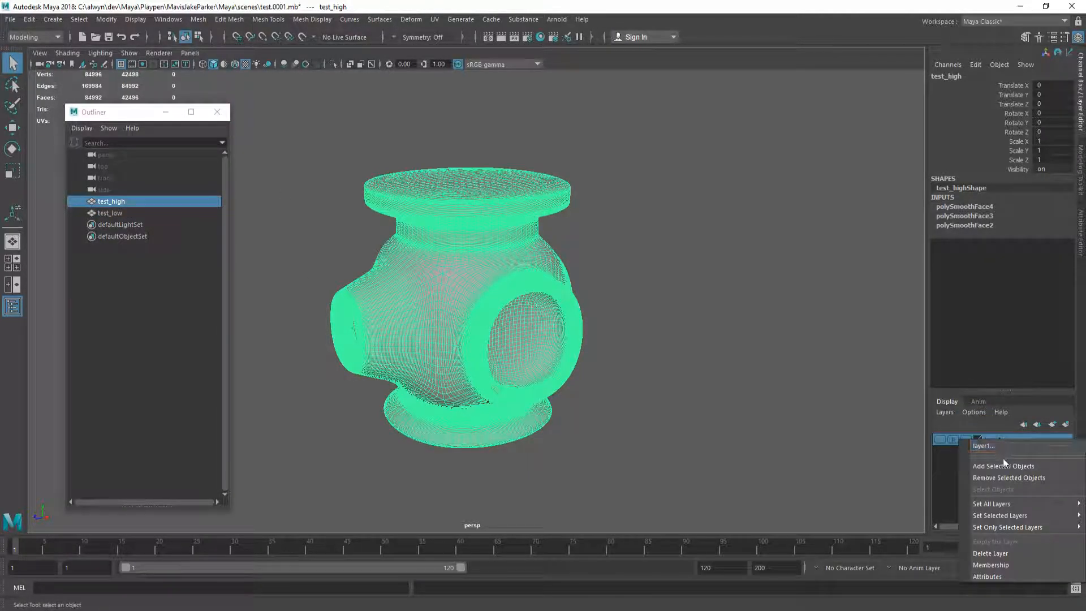
left_click(1003, 456)
left_click(152, 213)
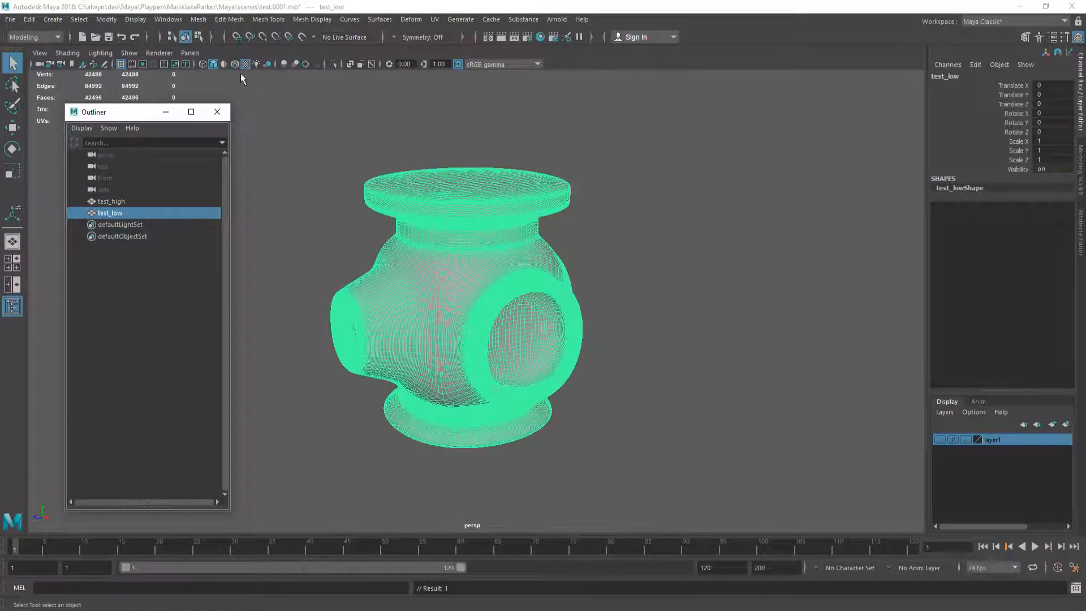
Step: Repeat Mesh > Reduce on test_low until it reaches 616 vertices
left_click(217, 112)
right_click_drag(458, 249, 451, 488, "shift")
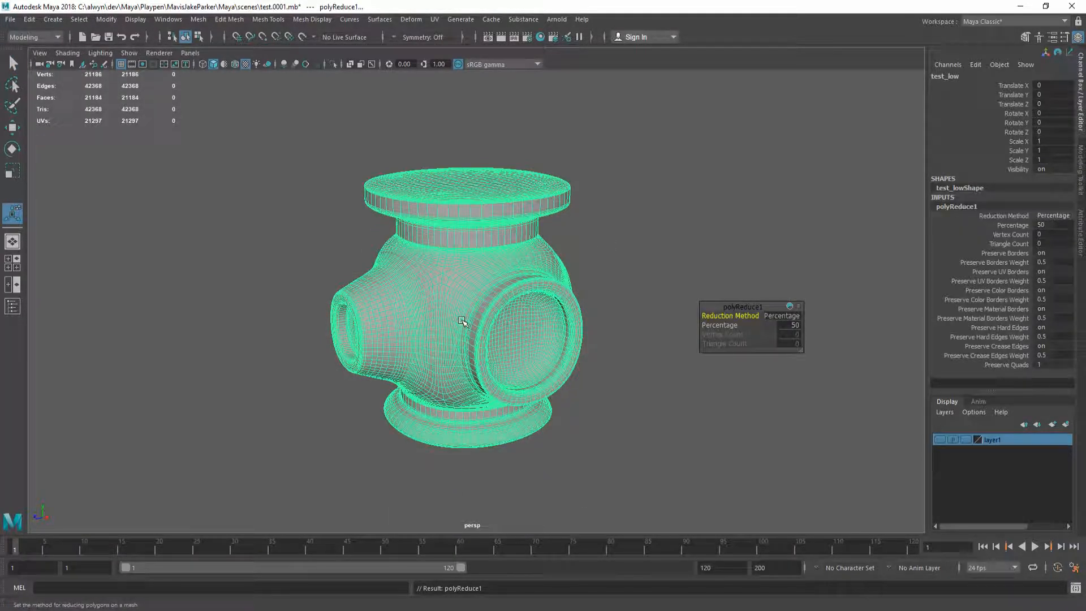
key("g")
key("g")
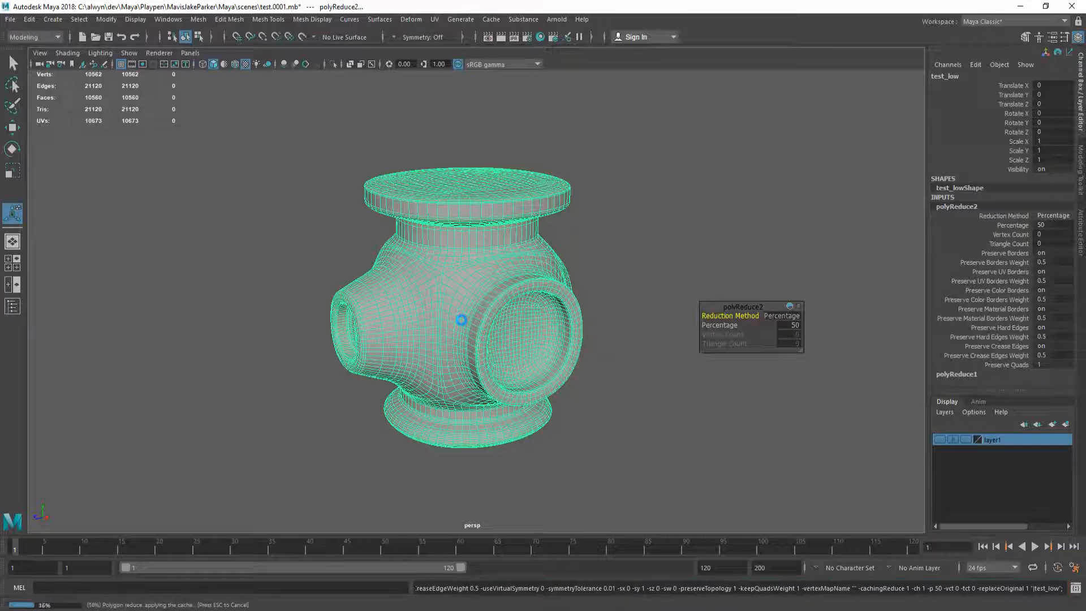
key("g")
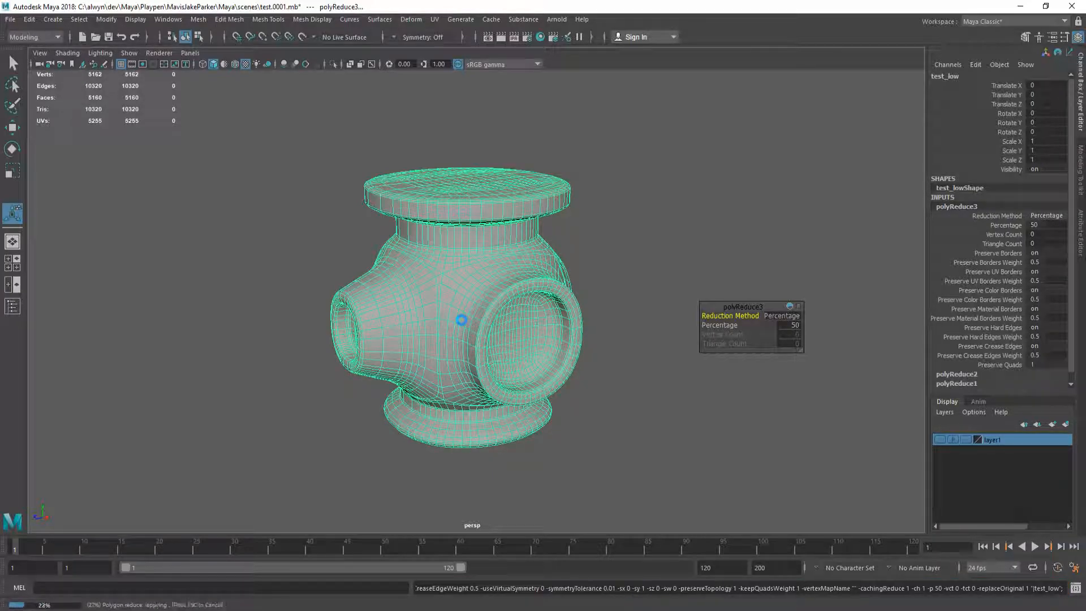
key("g")
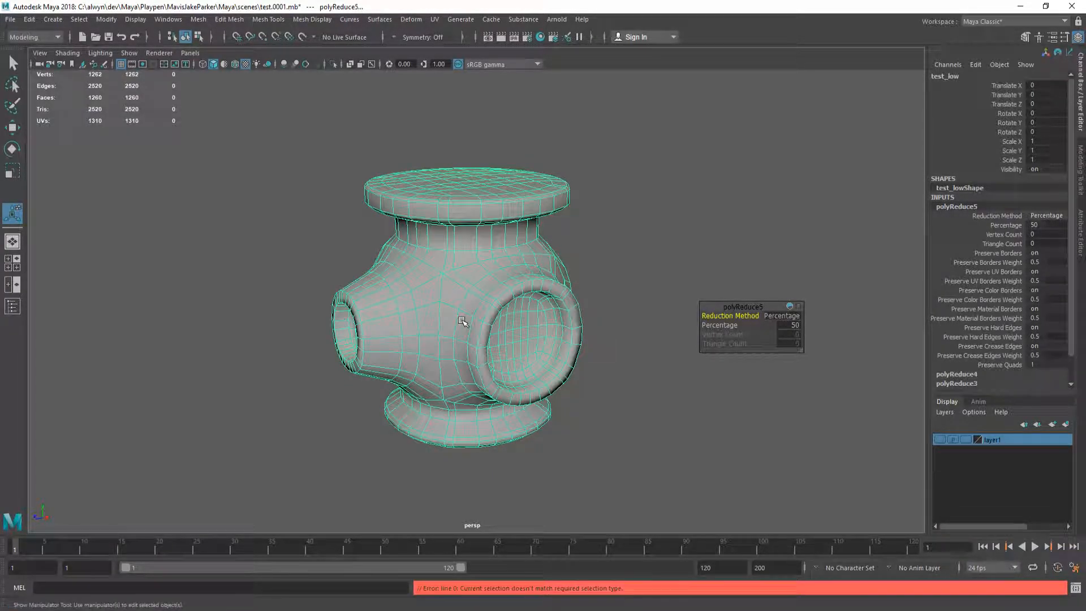
key("g")
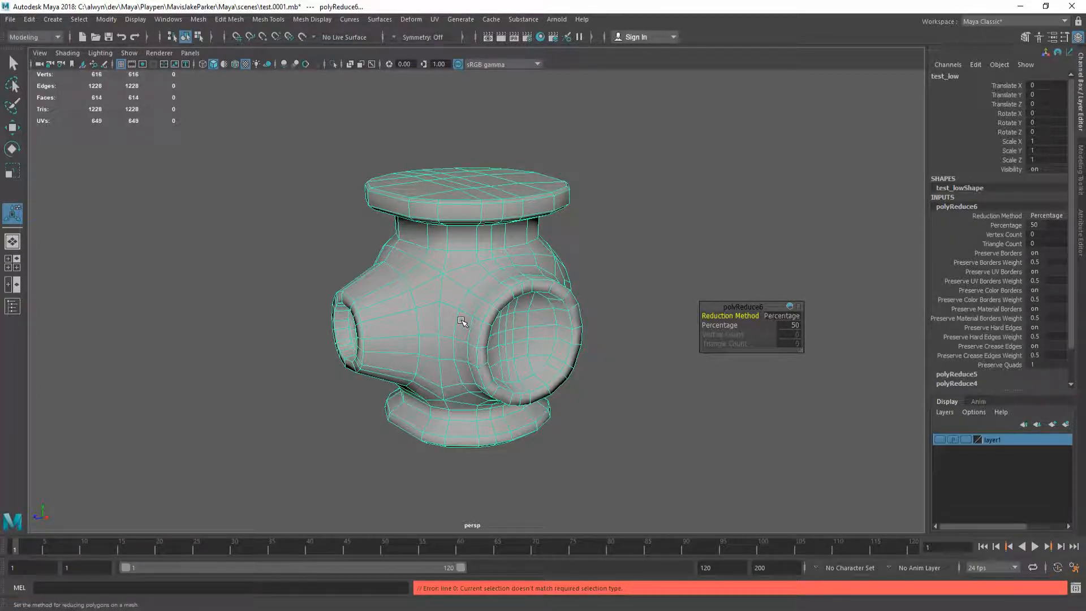
key("q")
left_click(622, 324)
mouse_move(480, 315)
left_mouse_down("alt")
mouse_move(536, 320)
mouse_move(444, 313)
mouse_move(594, 315)
mouse_move(437, 337)
mouse_move(498, 317)
mouse_move(468, 318)
mouse_move(458, 342)
mouse_move(481, 328)
left_mouse_up("alt")
Step: Compare the reduced mesh using smooth preview and toggling layer1's high-poly pipe, then select test_low
left_click(445, 313)
key("3")
left_click(627, 339)
left_click(483, 316)
key("1")
left_click(595, 318)
left_click_drag(594, 318, 450, 313, "alt")
left_click(937, 438)
left_click_drag(426, 348, 498, 347, "alt")
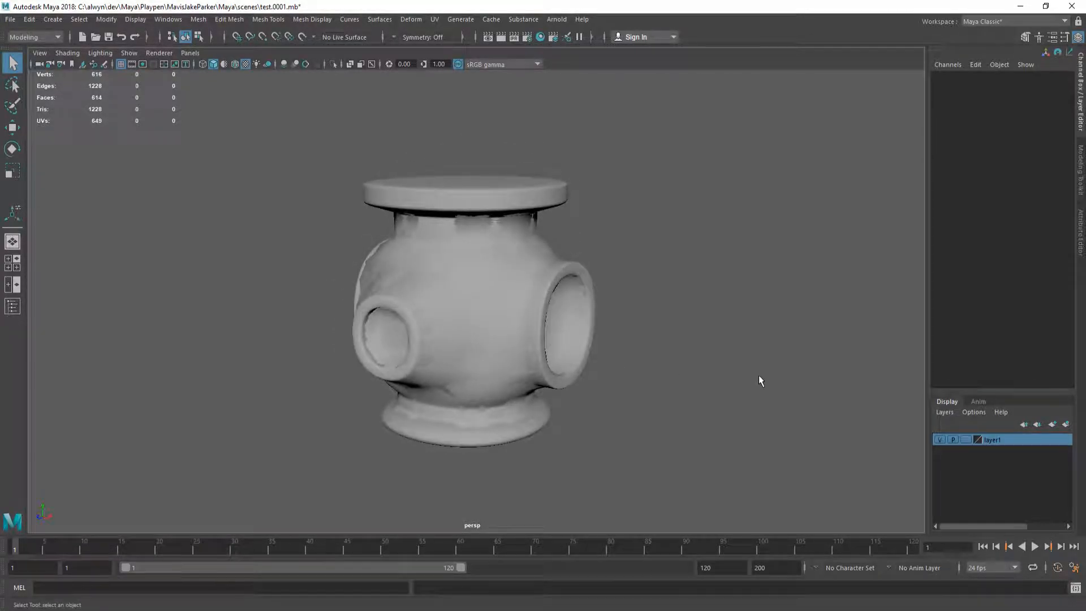
left_click(940, 440)
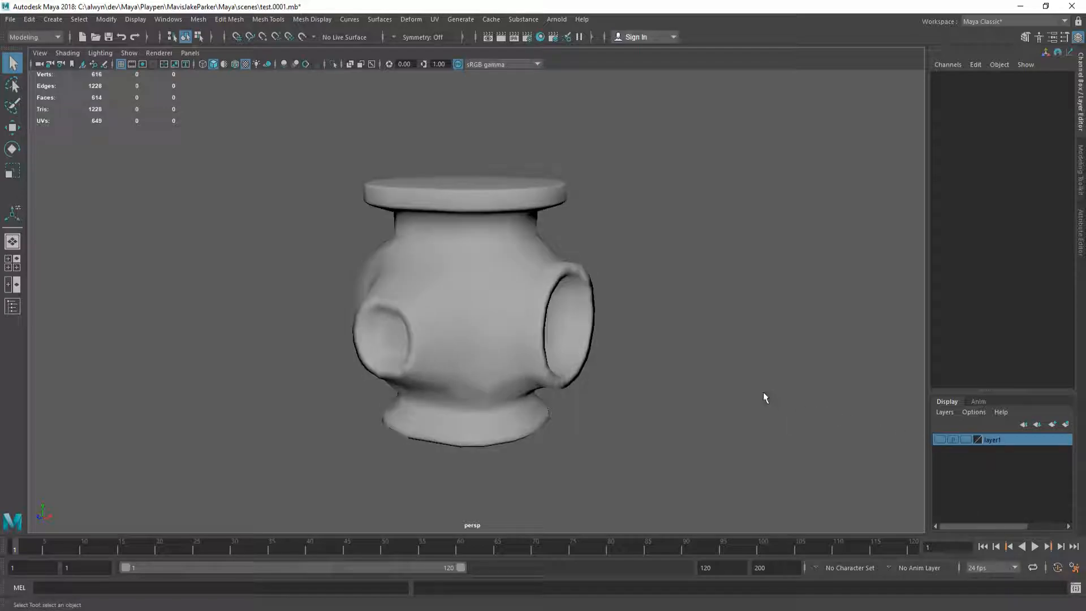
left_click(941, 440)
left_click_drag(566, 339, 673, 376, "alt")
left_click(940, 439)
mouse_move(604, 317)
left_mouse_down("alt")
mouse_move(611, 337)
mouse_move(541, 318)
mouse_move(592, 321)
left_mouse_up("alt")
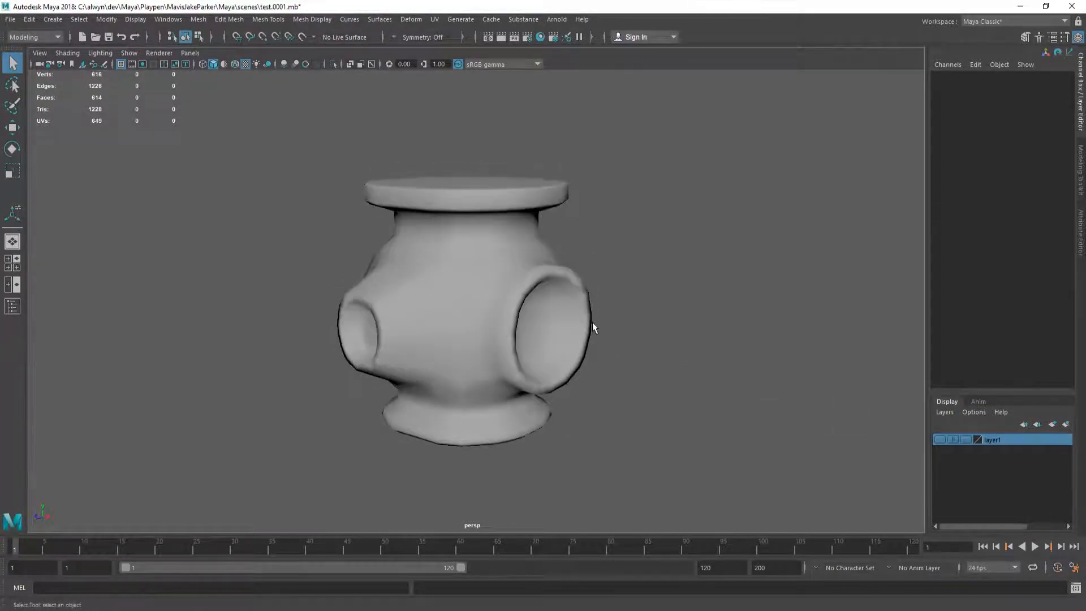
left_click(510, 298)
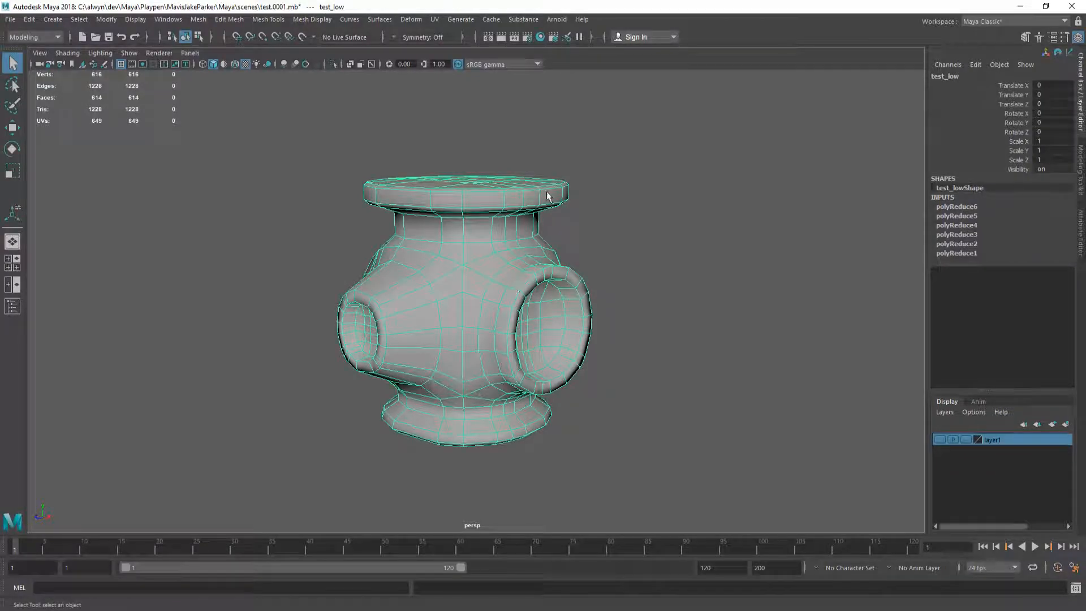
Step: Apply an Automatic UV projection to test_low
left_click(449, 40)
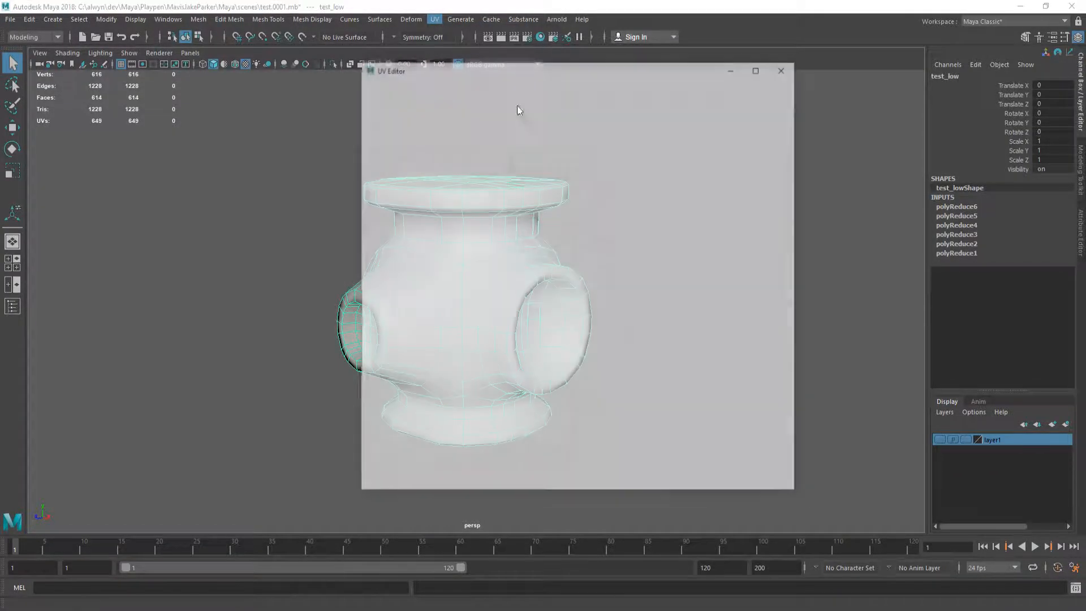
left_click(785, 67)
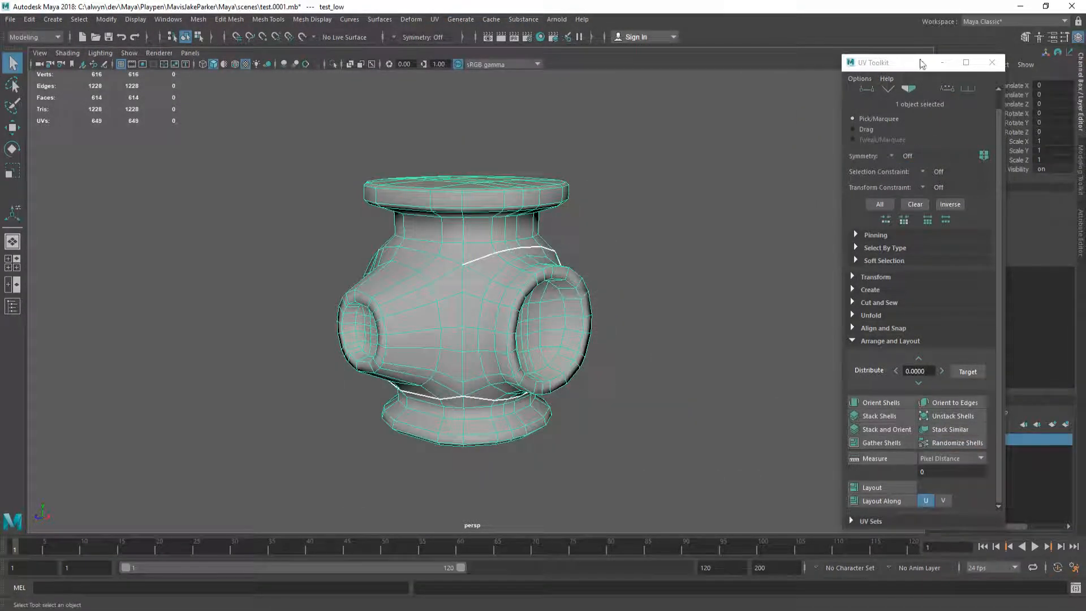
left_click(991, 63)
left_click_drag(554, 293, 464, 289, "alt")
left_click(434, 20)
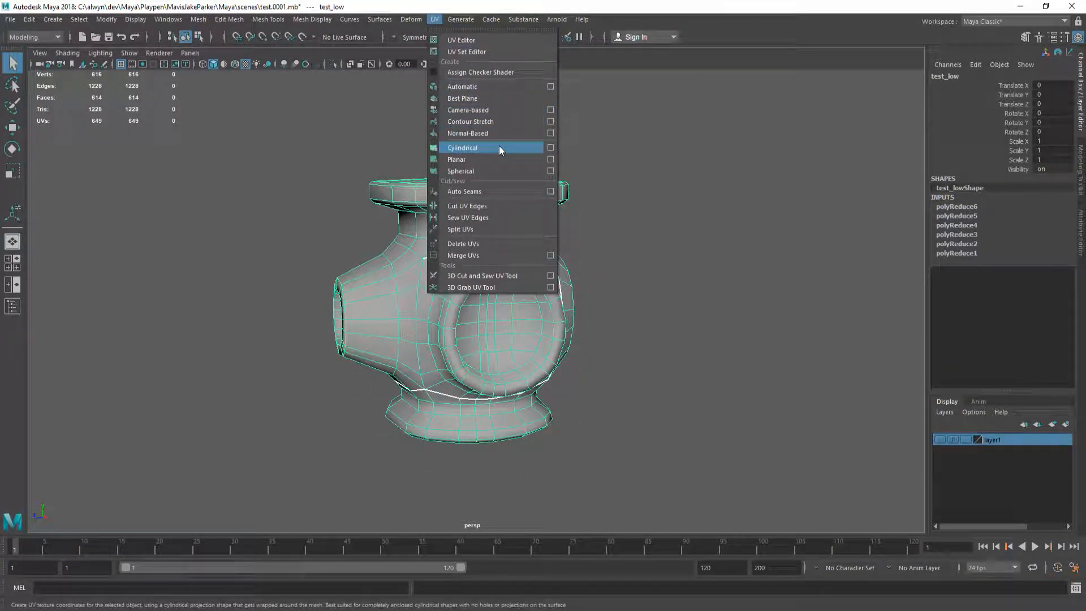
left_click(498, 86)
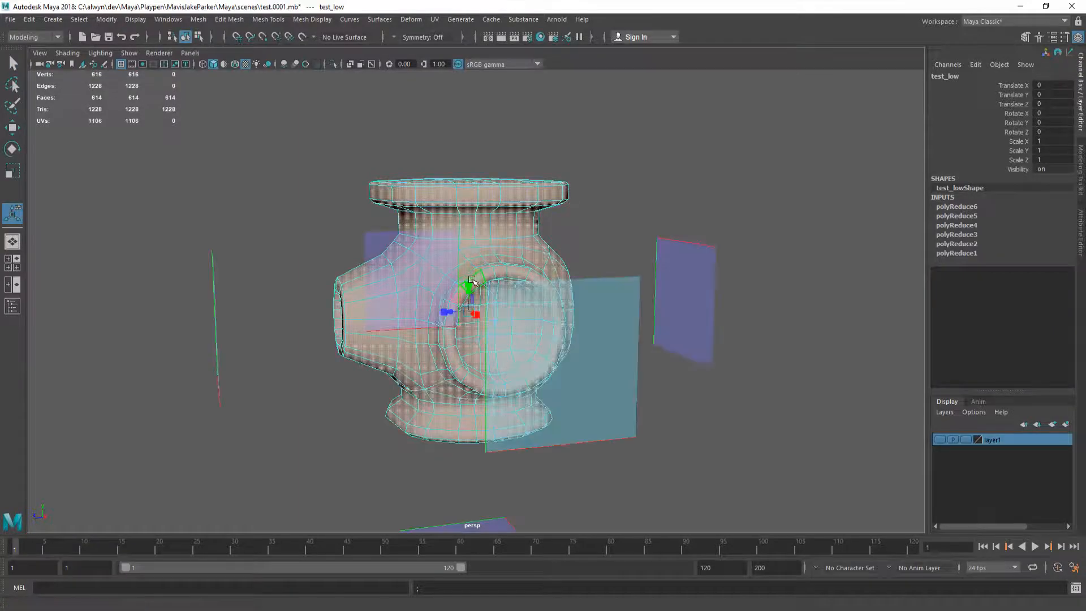
Step: Assign the checker test_mat, delete history, and increment-save the scene as test.0002.mb
key("F8")
right_click_drag(455, 281, 476, 604)
right_click_drag(544, 605, 543, 603)
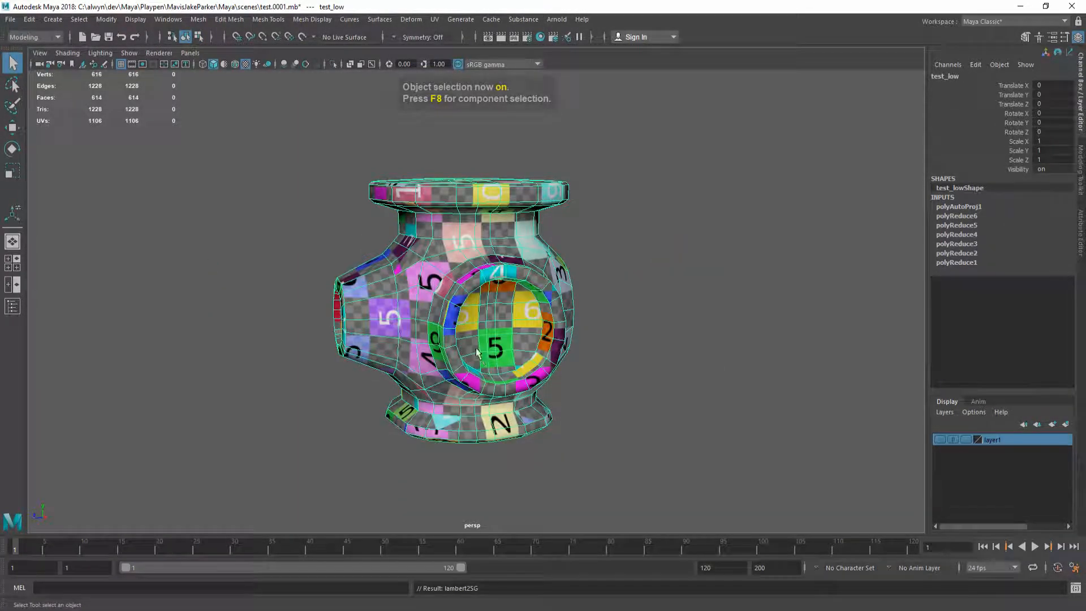
left_click_drag(436, 334, 452, 312, "alt")
key("alt+shift+d")
key("ctrl+alt+s")
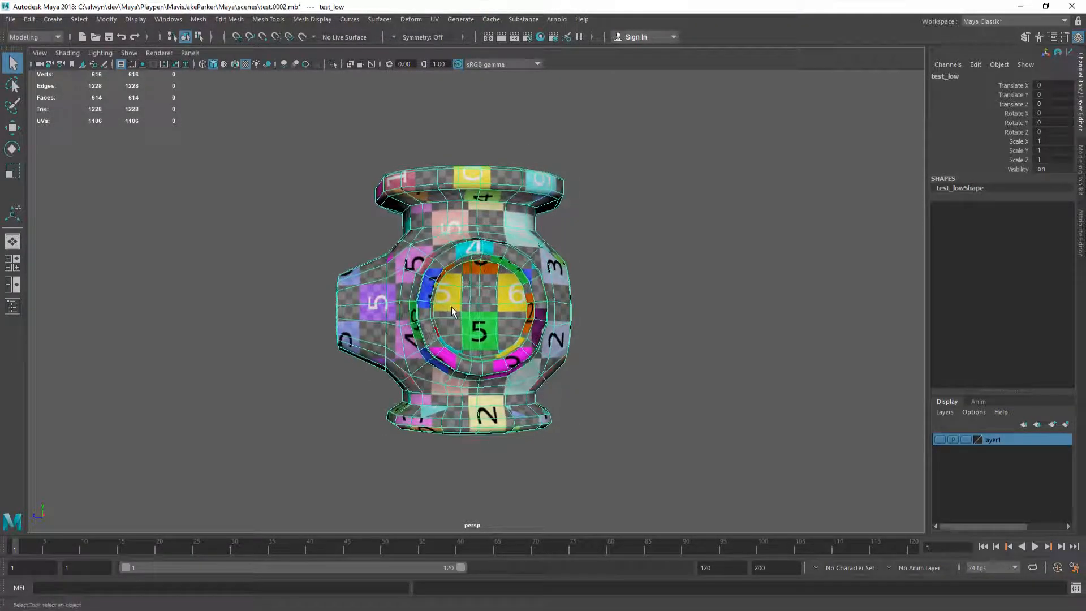
left_click(82, 19)
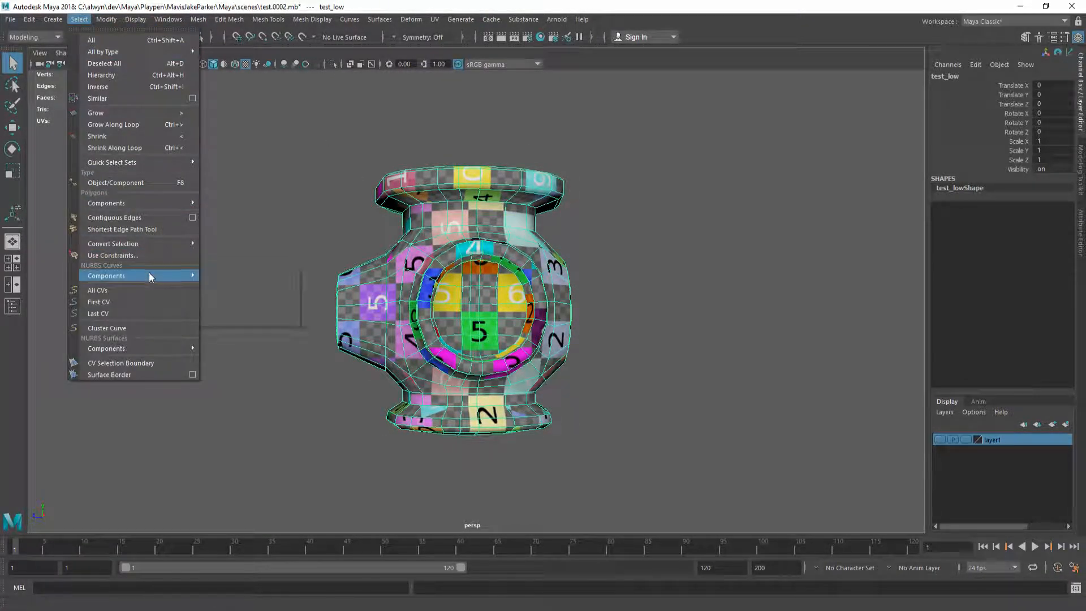
Step: Switch to UV Shell selection and pick the inner hole and top cap shells
mouse_move(148, 273)
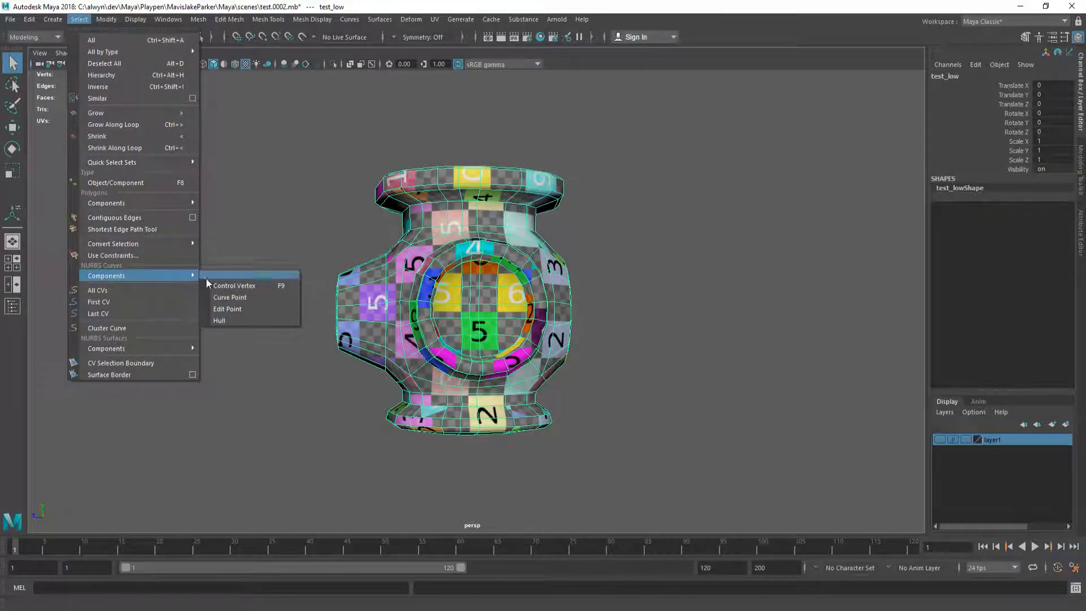
mouse_move(139, 202)
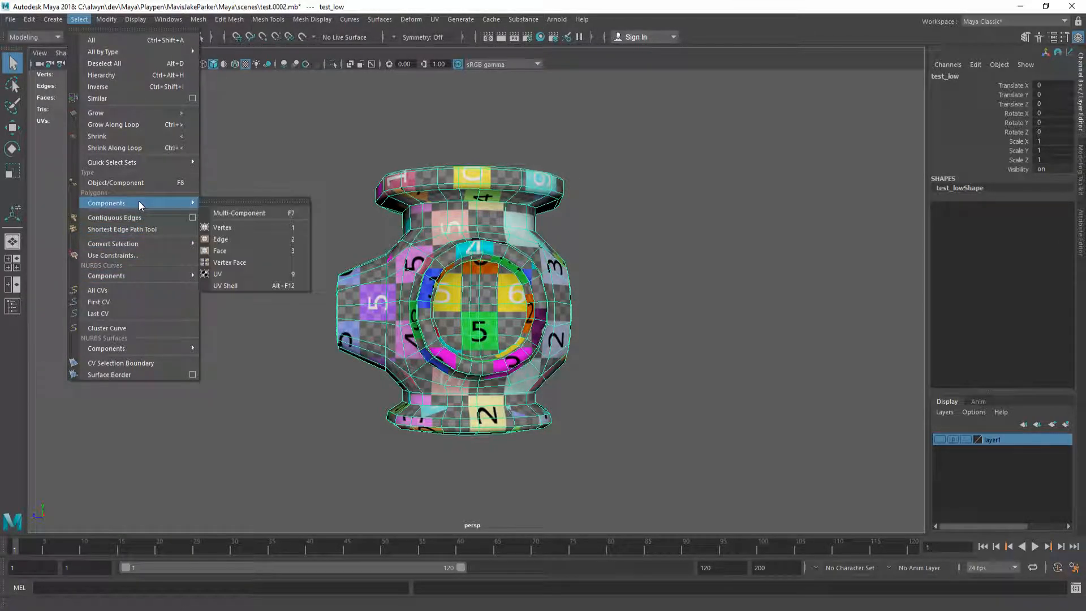
left_click(246, 285)
left_click_drag(495, 305, 469, 278, "alt")
left_click(484, 306)
left_click(484, 310)
Step: Assign test2_mat to the selected top cap shells and hide them
left_click(469, 278, "shift")
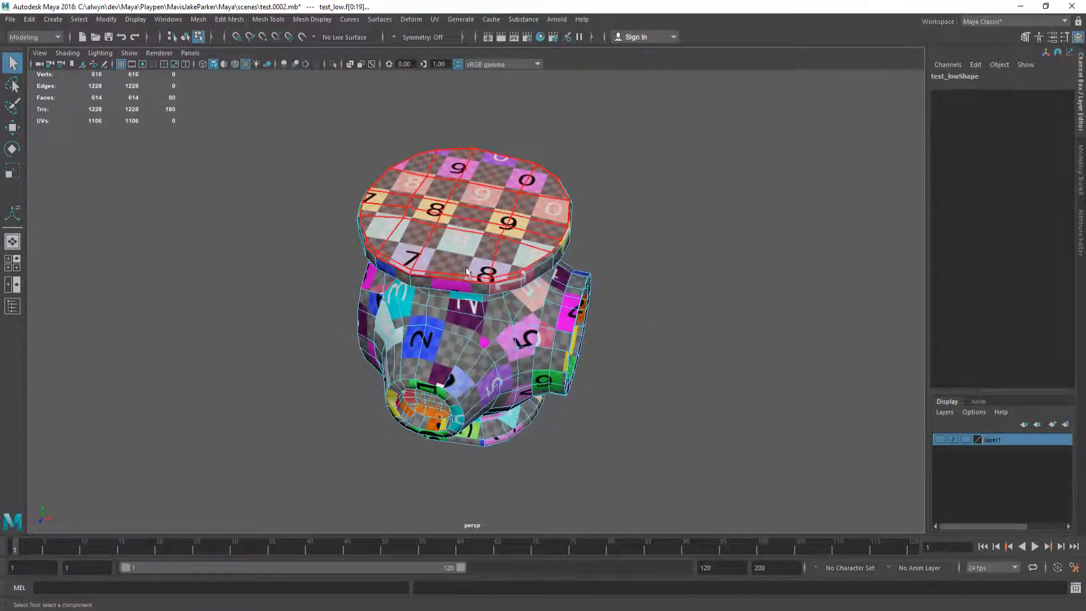
left_click_drag(443, 339, 458, 315, "alt")
right_click(451, 342)
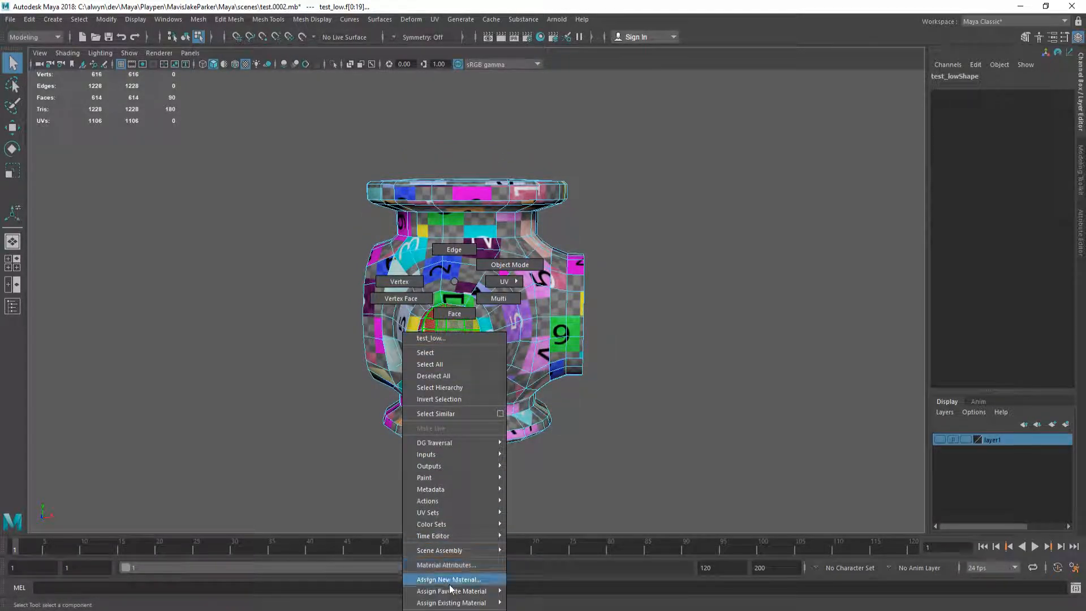
mouse_move(453, 602)
left_click(544, 555)
key("ctrl+h")
Step: Select both end disc shells, give them another material, and hide them
left_click_drag(543, 351, 557, 318, "alt")
left_click(471, 319)
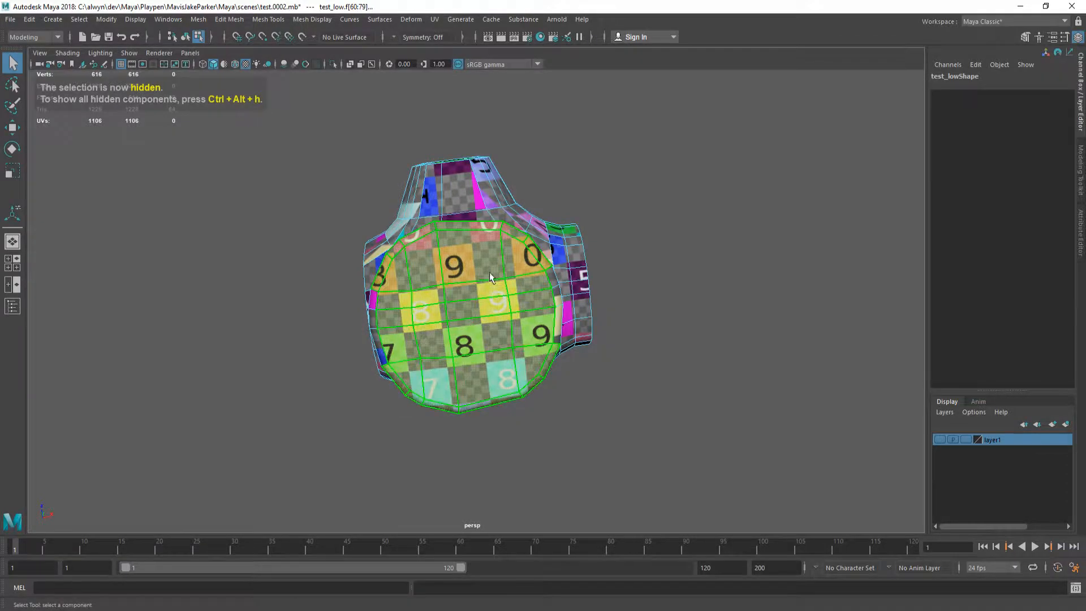
left_click_drag(474, 321, 503, 413, "alt")
left_click(489, 314, "shift")
mouse_move(489, 314)
left_mouse_down("alt")
mouse_move(595, 362)
mouse_move(492, 401)
mouse_move(464, 440)
mouse_move(494, 302)
mouse_move(486, 324)
left_mouse_up("alt")
right_click_drag(476, 378, 494, 604)
right_click_drag(549, 580, 554, 557)
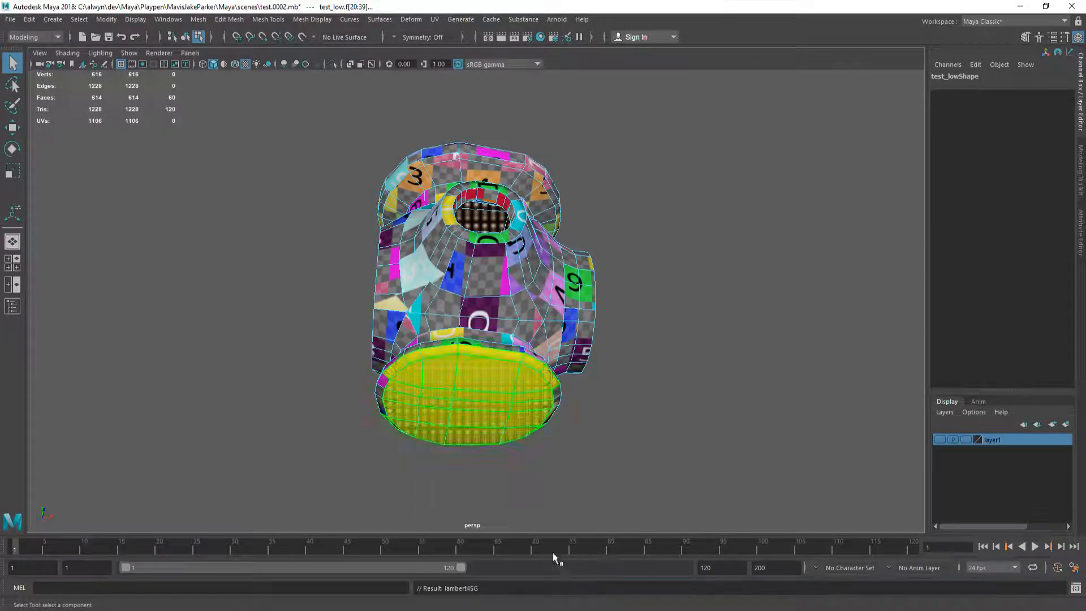
key("ctrl+h")
left_click_drag(500, 392, 531, 472, "alt")
Step: Select side body faces of test_low, including the faces above the small hole
left_click(439, 291)
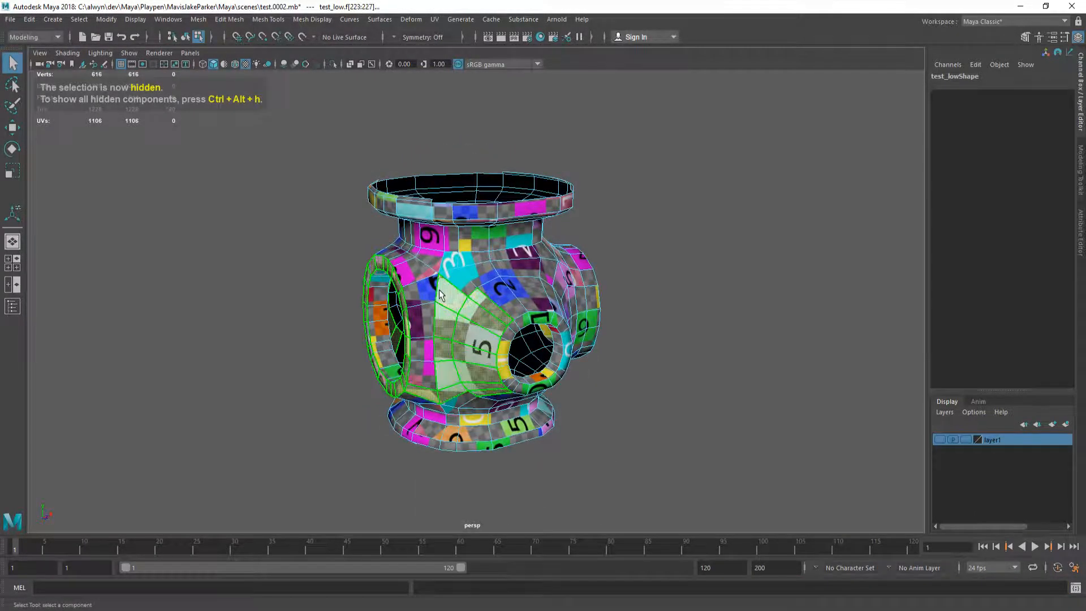
mouse_move(423, 367)
left_mouse_down("alt")
mouse_move(487, 359)
mouse_move(424, 367)
left_mouse_up("alt")
left_click(494, 283, "shift")
left_click_drag(521, 339, 486, 283, "alt")
left_click(403, 352, "shift")
left_click_drag(498, 334, 502, 397, "alt")
Step: Add the large body region and remaining body faces, then assign the green test3_mat
left_click(468, 368, "shift")
left_click(446, 255, "shift")
left_click_drag(447, 363, 320, 365, "alt")
left_click(488, 281, "ctrl")
left_click_drag(488, 281, 471, 324, "alt")
left_click(448, 295, "shift")
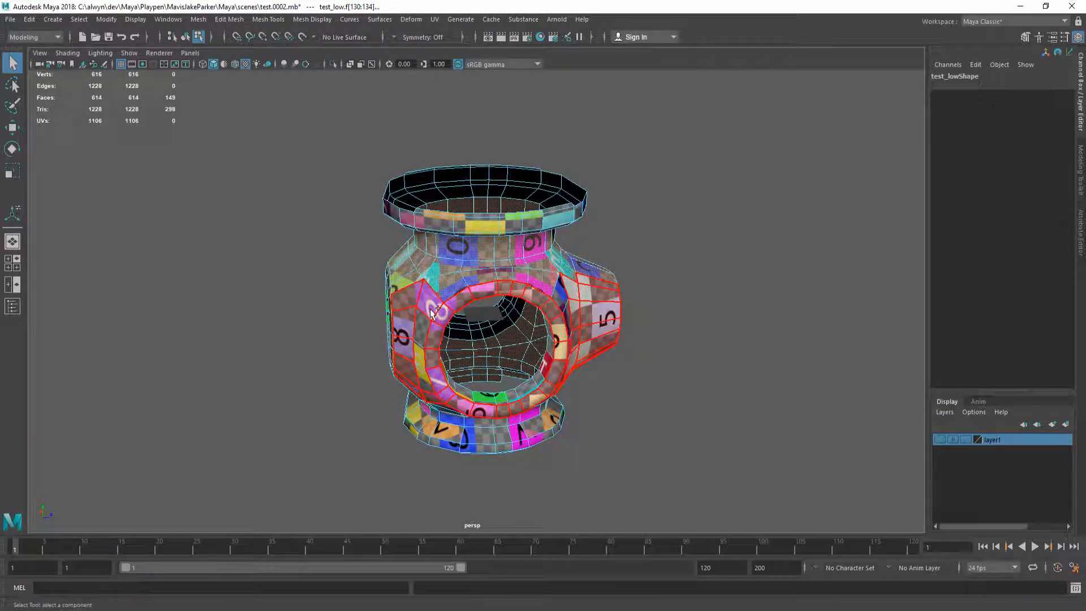
right_click_drag(430, 281, 520, 572)
left_click_drag(520, 572, 490, 371, "alt")
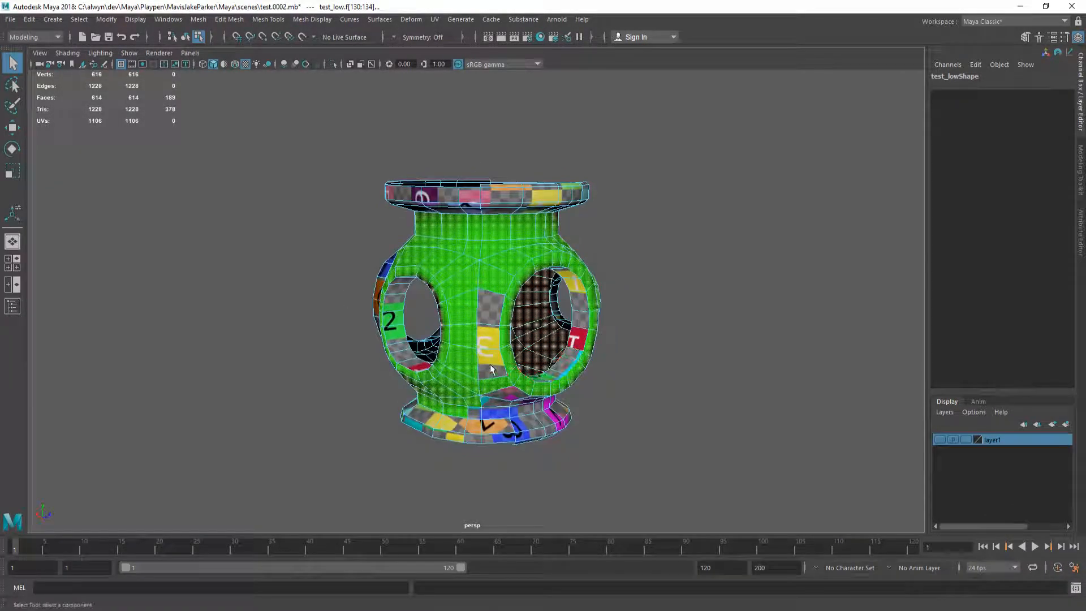
Step: Select the outlined faces, neck faces and a neck face loop of the junction
left_click_drag(496, 319, 461, 349, "alt")
left_click(435, 300, "shift")
left_click_drag(436, 299, 481, 274, "alt")
left_click_drag(444, 235, 351, 297, "alt")
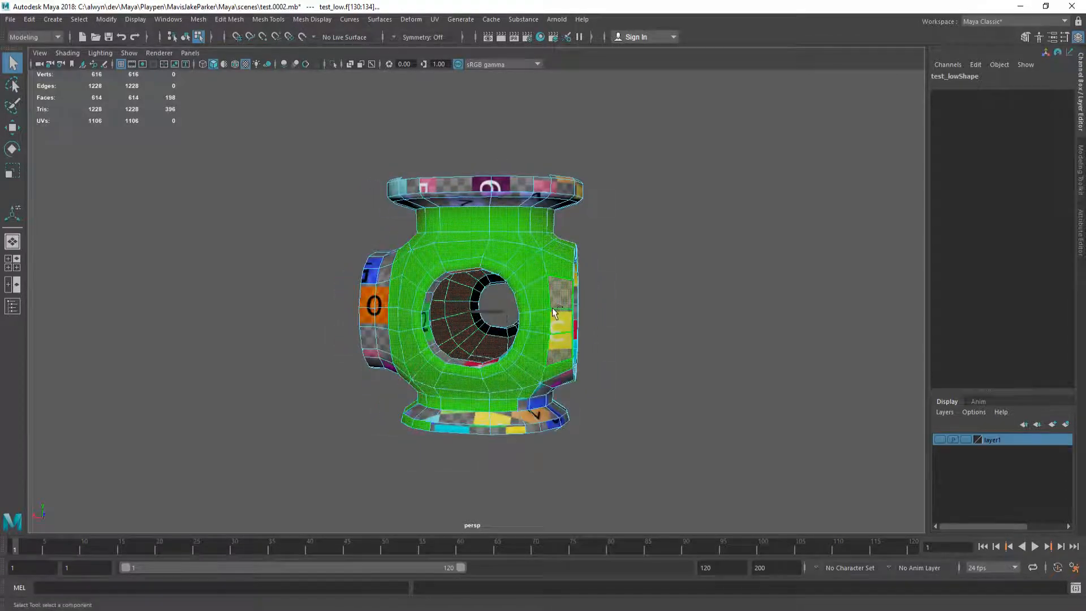
left_click_drag(573, 330, 818, 330, "alt")
double_click(461, 406, "shift")
left_click_drag(373, 418, 488, 344, "alt")
double_click(486, 404, "shift")
Step: Refine the face strips beside the holes and assign test3_mat to the neck selection
double_click(512, 334, "ctrl")
left_click_drag(390, 389, 467, 383, "alt")
double_click(493, 293, "shift")
left_click_drag(494, 292, 414, 266, "alt")
double_click(455, 349, "shift")
left_click_drag(456, 349, 362, 366, "alt")
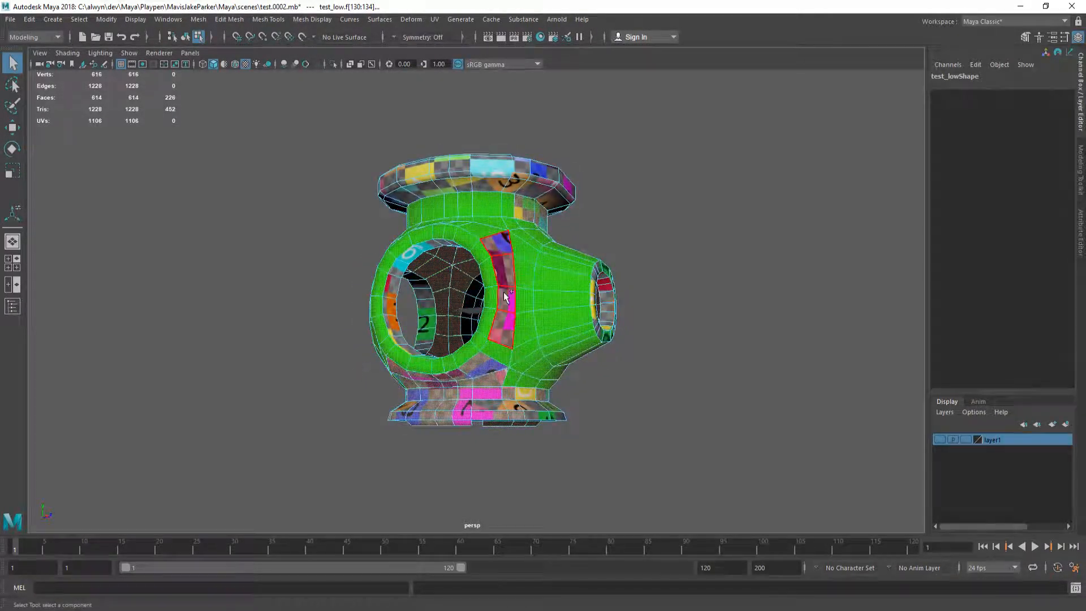
right_click_drag(508, 285, 523, 605)
right_click_drag(598, 600, 597, 569)
Step: Assign test3_mat to the four faces beside the side hole
left_click(648, 373)
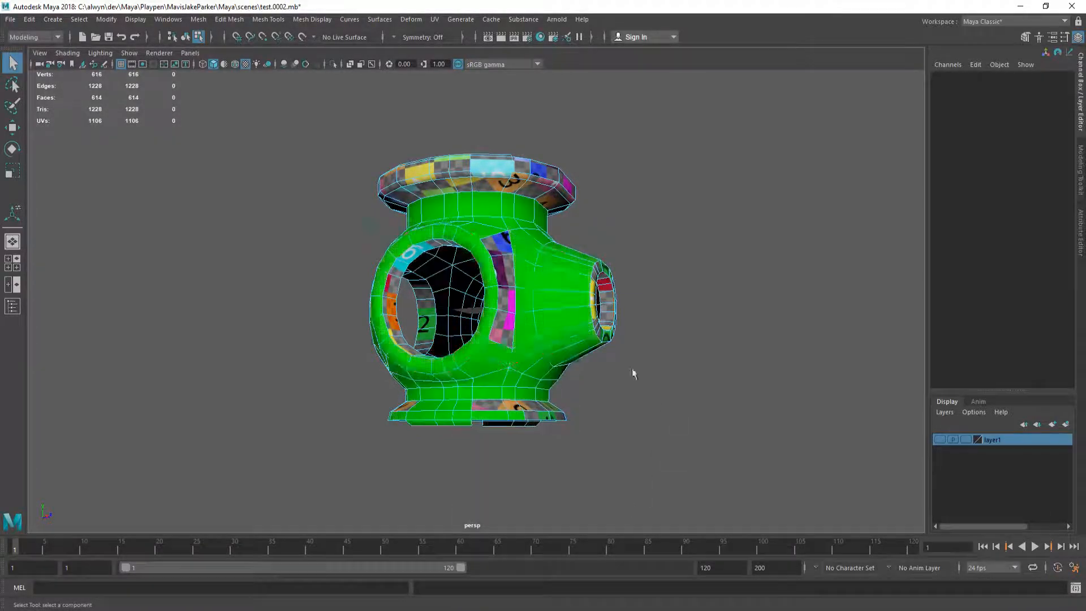
left_click_drag(509, 342, 447, 355, "alt")
left_click(439, 310)
right_click_drag(438, 281, 453, 609)
right_click_drag(527, 594, 531, 569)
Step: Give a loop of base faces the green test3_mat material
left_click(628, 390)
left_click_drag(457, 321, 519, 425, "alt")
double_click(519, 426)
left_click_drag(558, 392, 477, 417, "alt")
right_click_drag(527, 416, 534, 604)
right_click_drag(611, 580, 611, 569)
Step: Assign a material to two more base faces, then return to object selection mode
left_click(673, 440)
left_click_drag(571, 410, 407, 410, "alt")
left_click(493, 433)
right_click_drag(493, 433, 581, 579)
left_click_drag(626, 432, 239, 344, "alt")
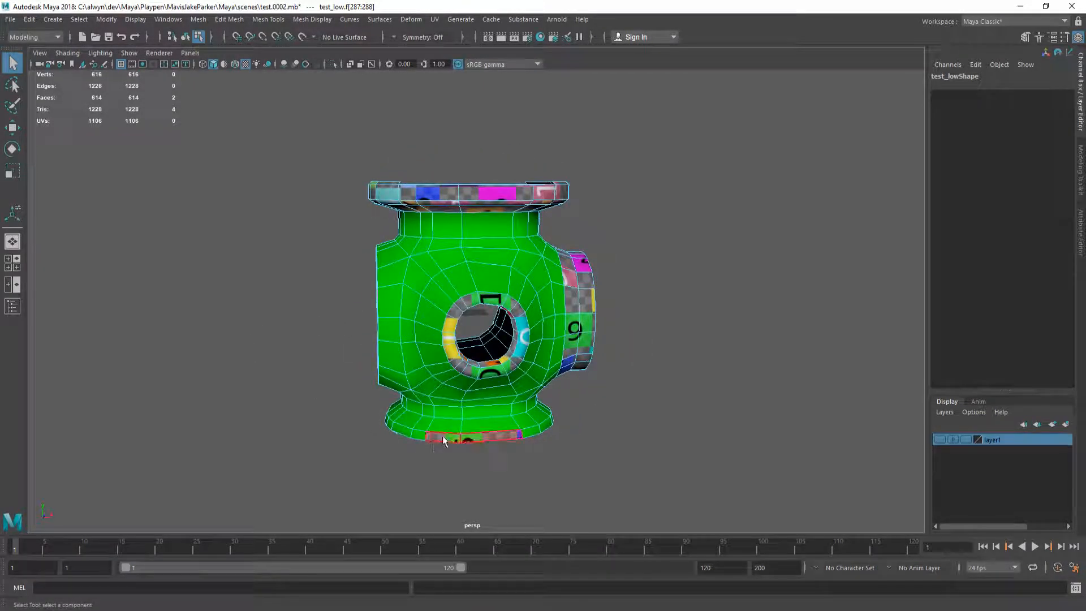
left_click(479, 437)
right_click_drag(478, 437, 563, 568)
left_click(613, 507)
left_click_drag(517, 396, 492, 396, "alt")
key("F8")
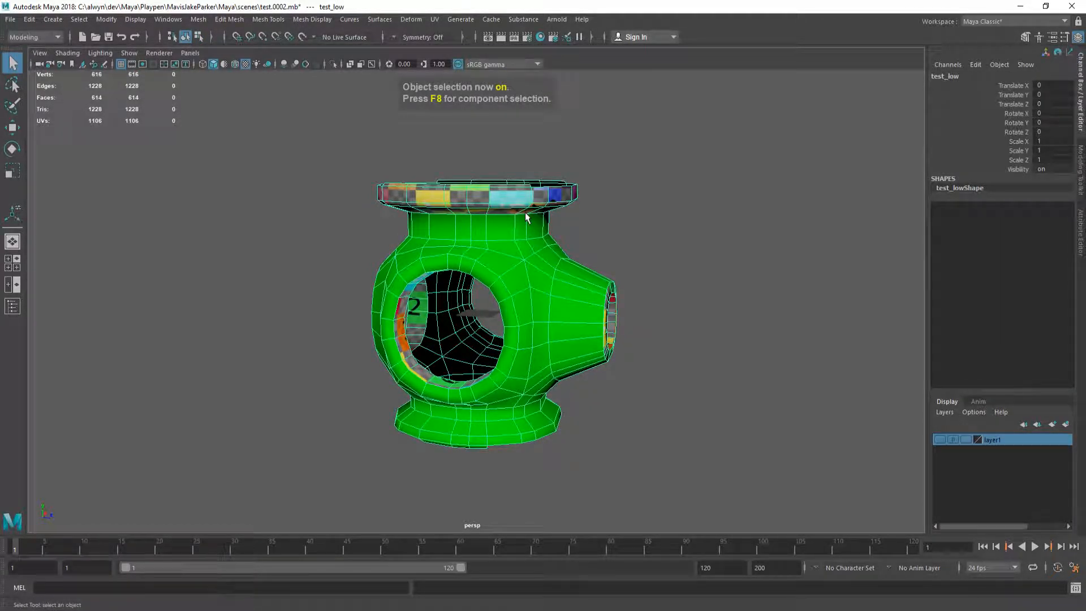
Step: Select all test3_mat faces via Hypershade and hide them with Ctrl+H
key("F8")
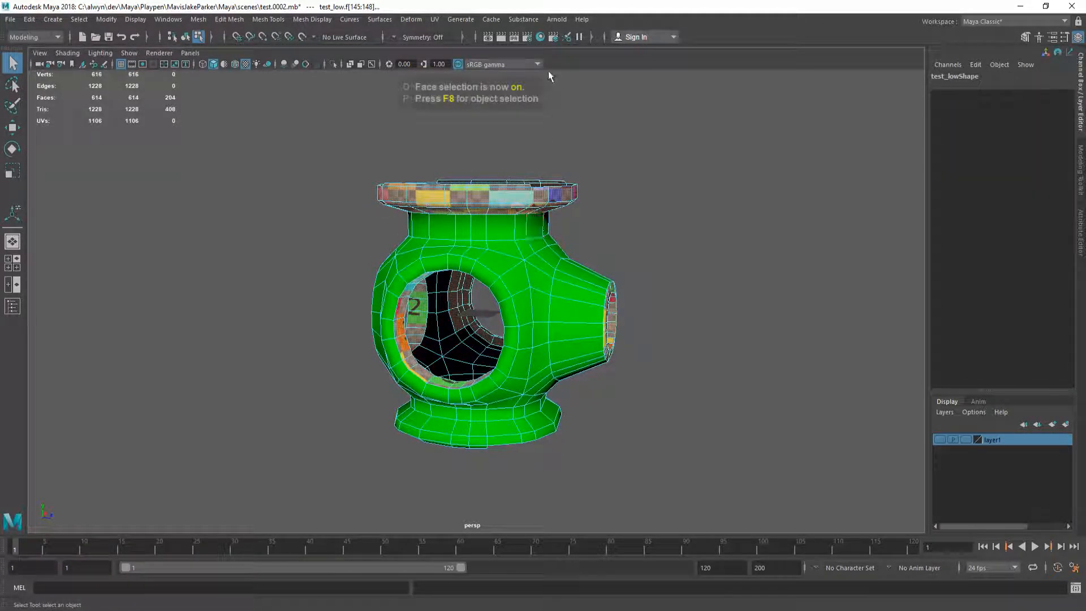
left_click(540, 38)
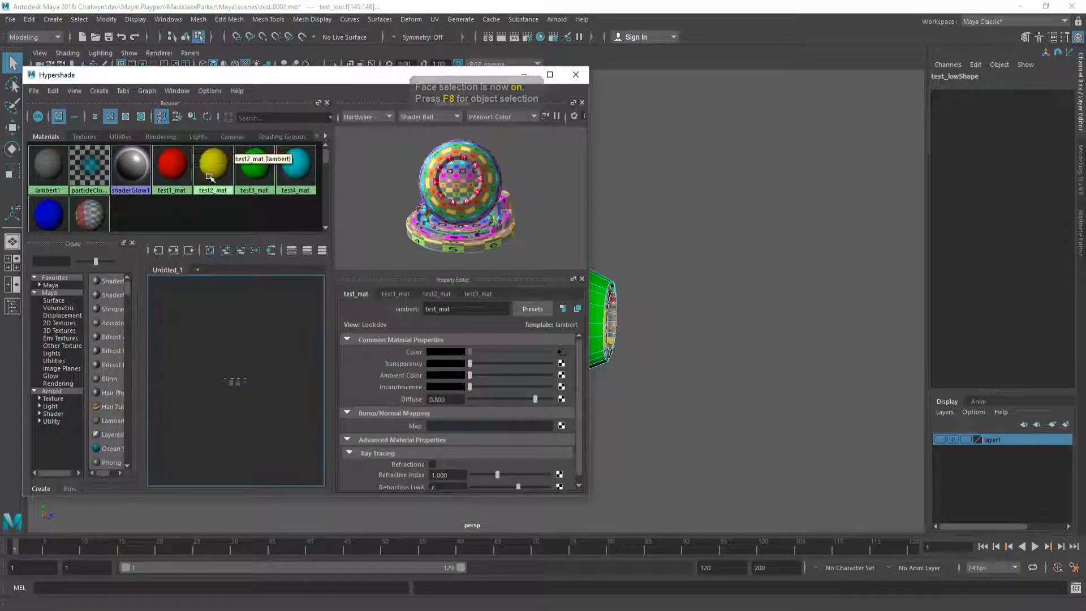
right_click_drag(258, 171, 391, 165)
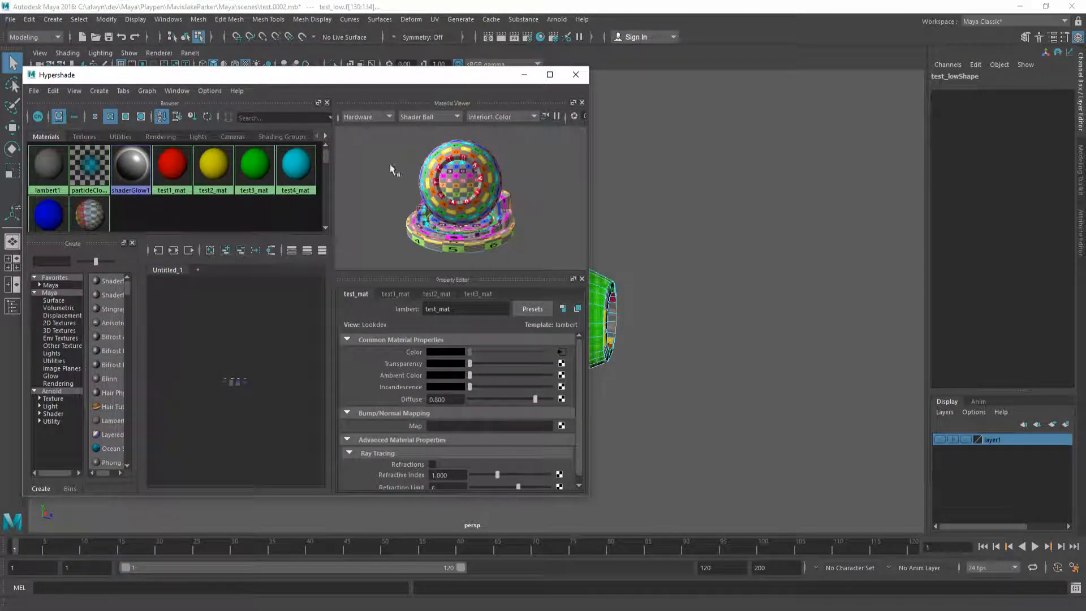
left_click(585, 76)
key("ctrl+h")
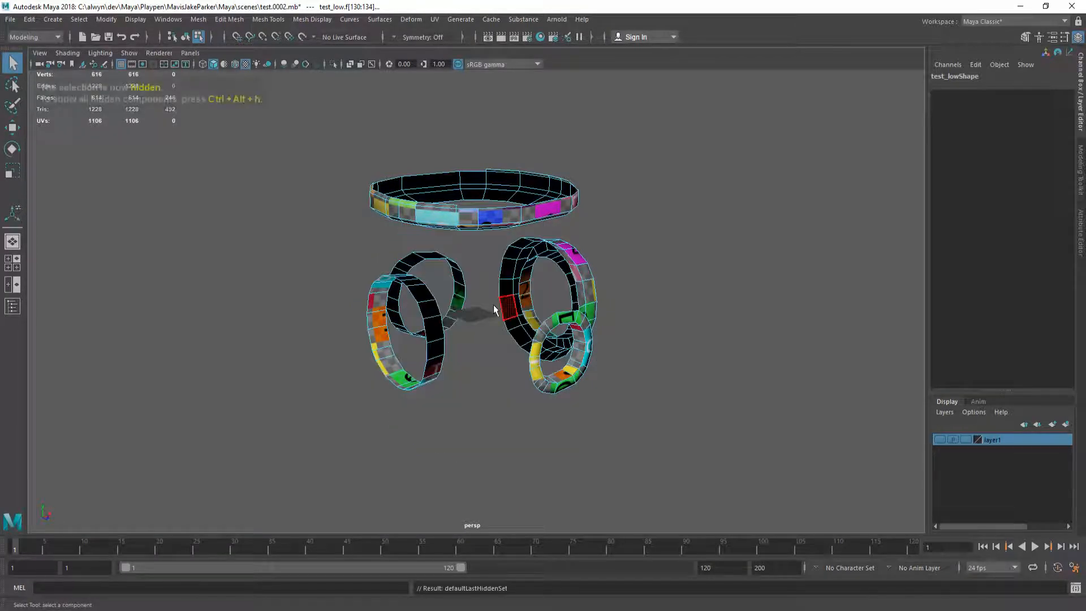
left_click_drag(493, 306, 476, 272, "alt")
key("F8")
left_click(88, 19)
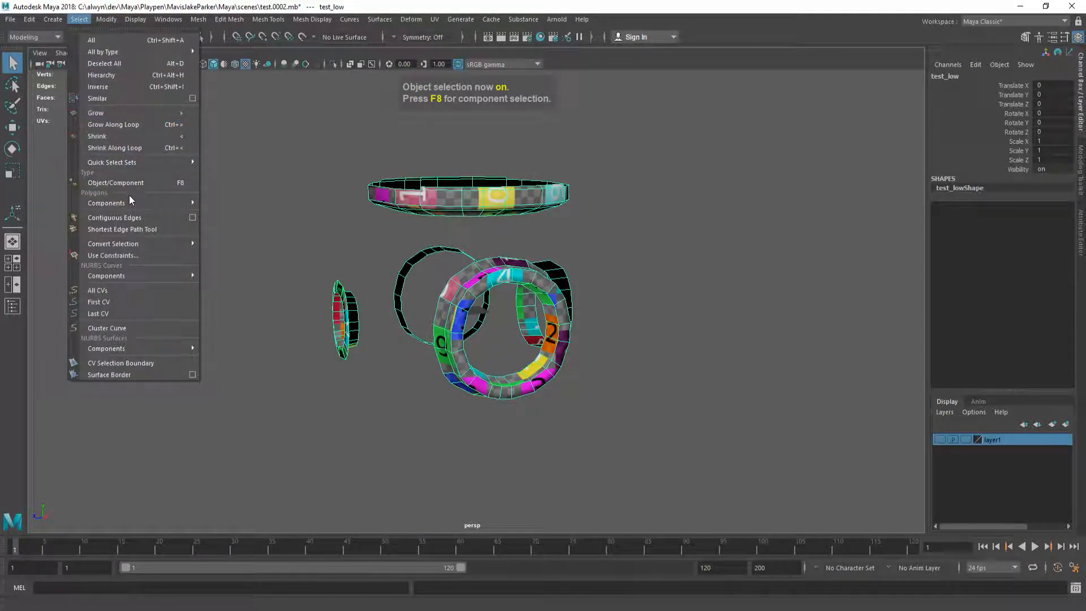
Step: Switch to UV-shell selection and give the top flange and right ring the cyan material
mouse_move(136, 203)
left_click(250, 286)
left_click_drag(430, 278, 411, 245, "alt")
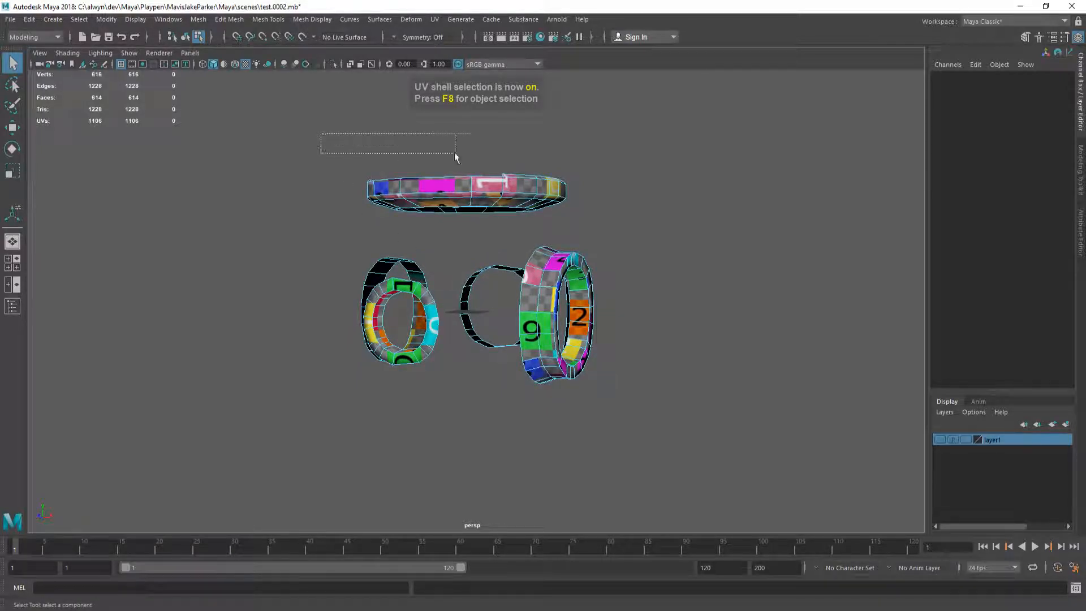
left_click_drag(588, 216, 588, 215)
left_click_drag(588, 215, 511, 250, "alt")
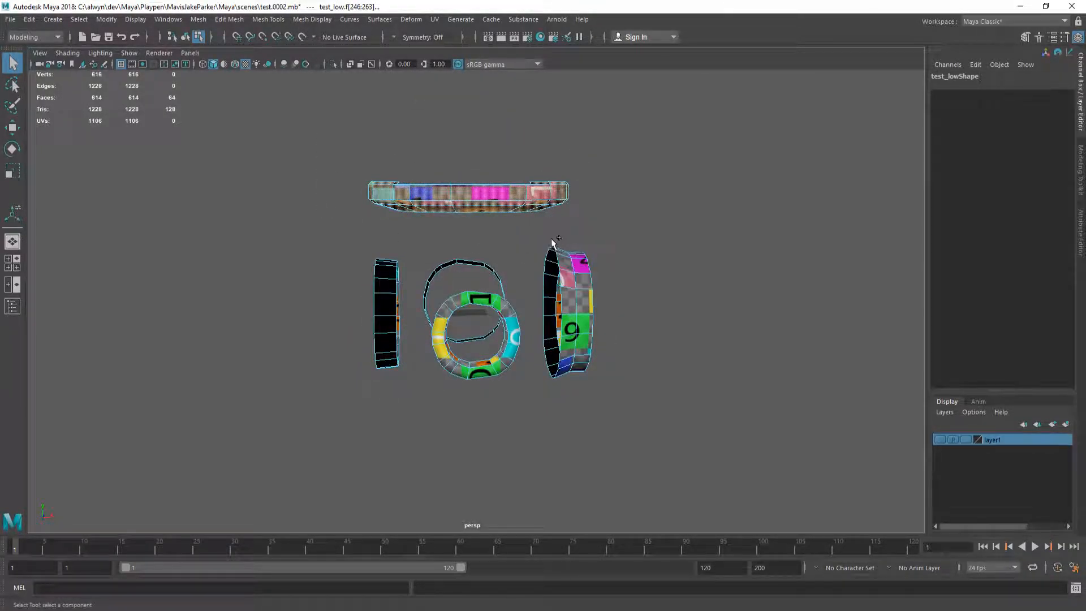
left_click_drag(615, 399, 615, 399)
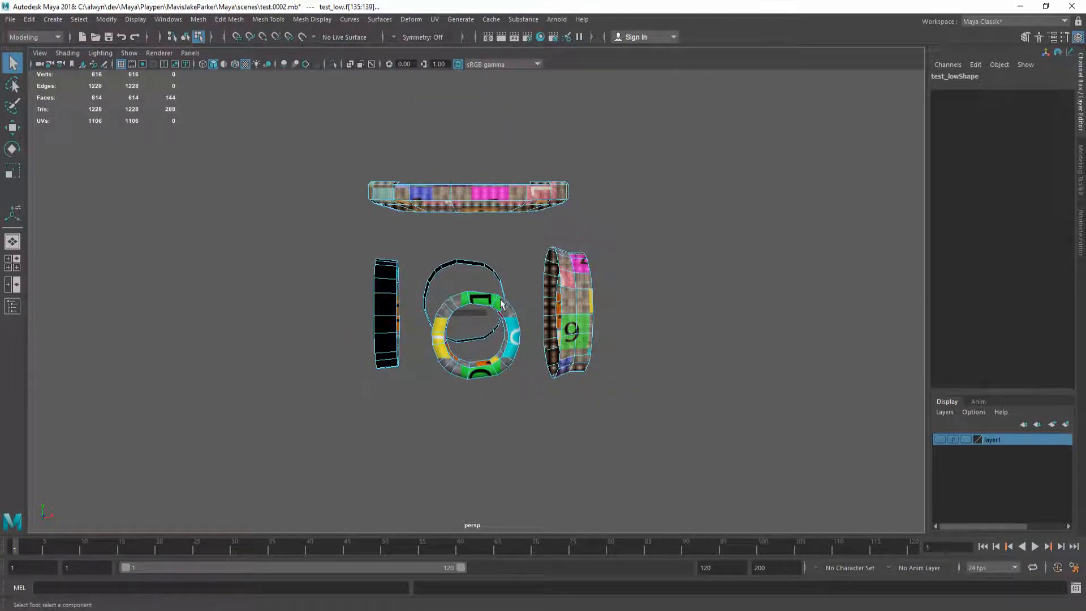
right_click(450, 192)
mouse_move(482, 513)
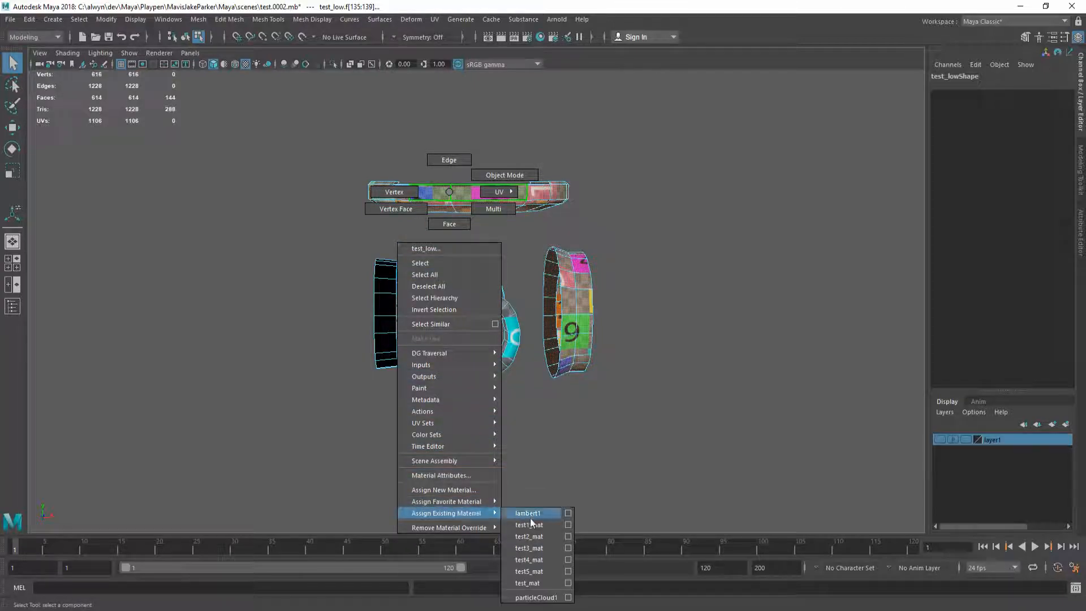
left_click(534, 570)
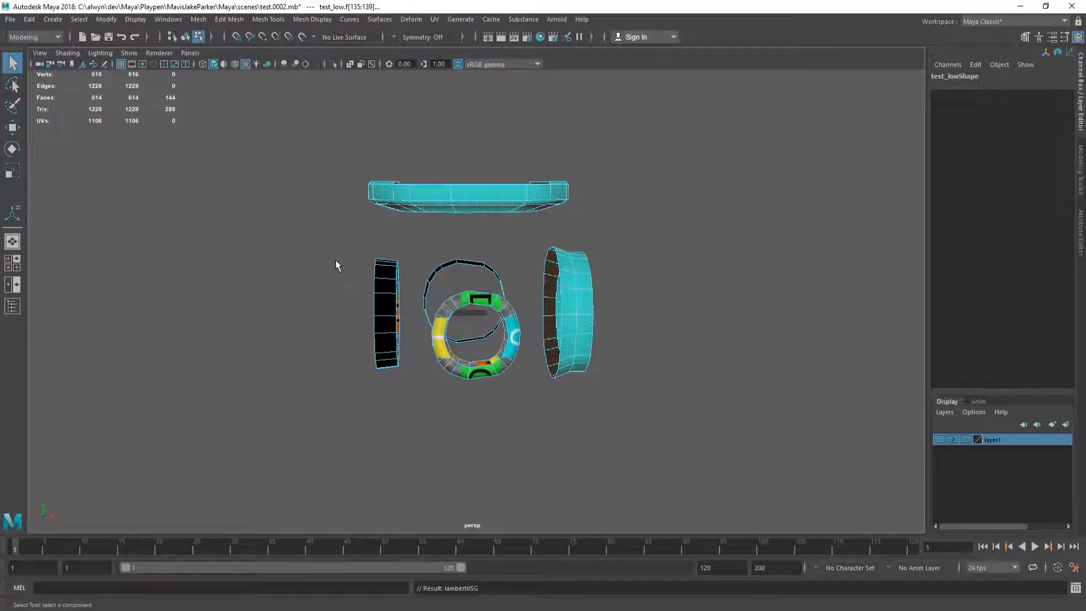
Step: Assign the dark-blue test5_mat to the middle ring
left_click_drag(480, 352, 479, 362)
right_click(454, 282)
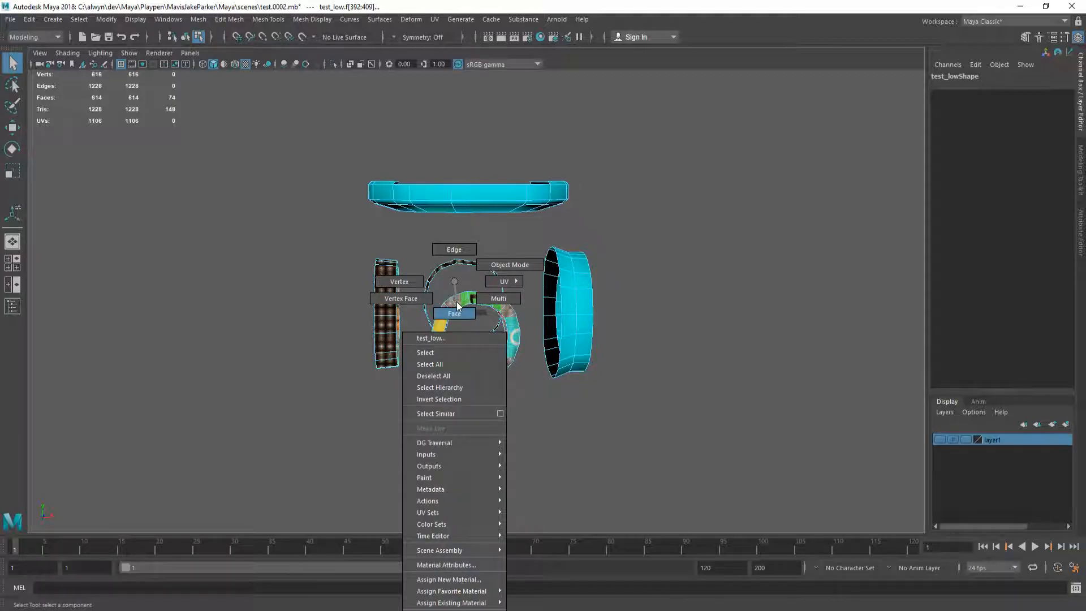
mouse_move(489, 603)
left_click(554, 591)
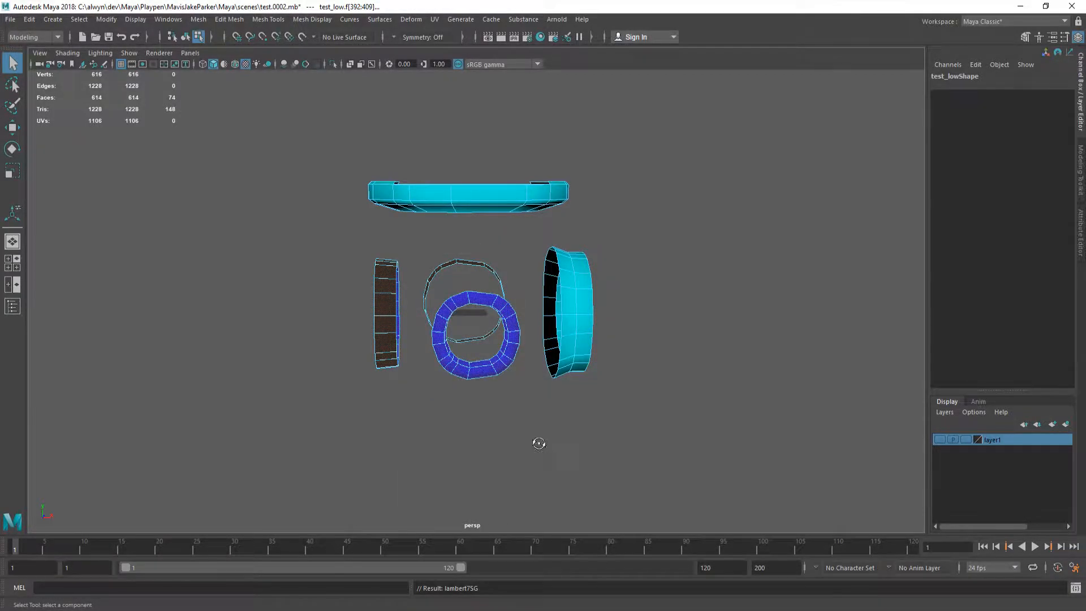
left_click_drag(539, 443, 120, 4, "alt")
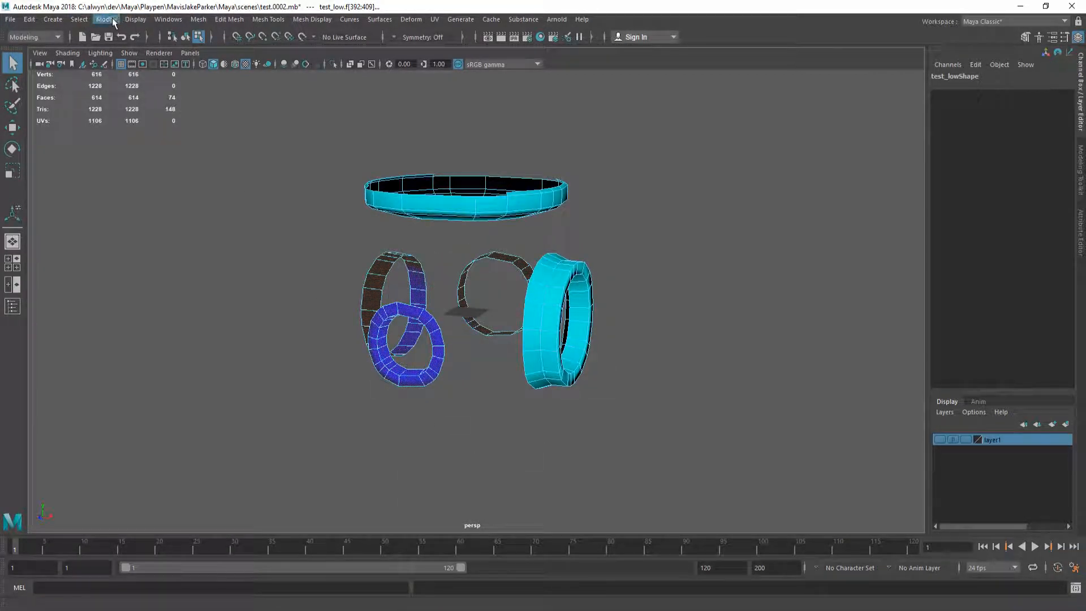
Step: Show all hidden components of test_low, then select the test_low model in object mode
left_click(128, 20)
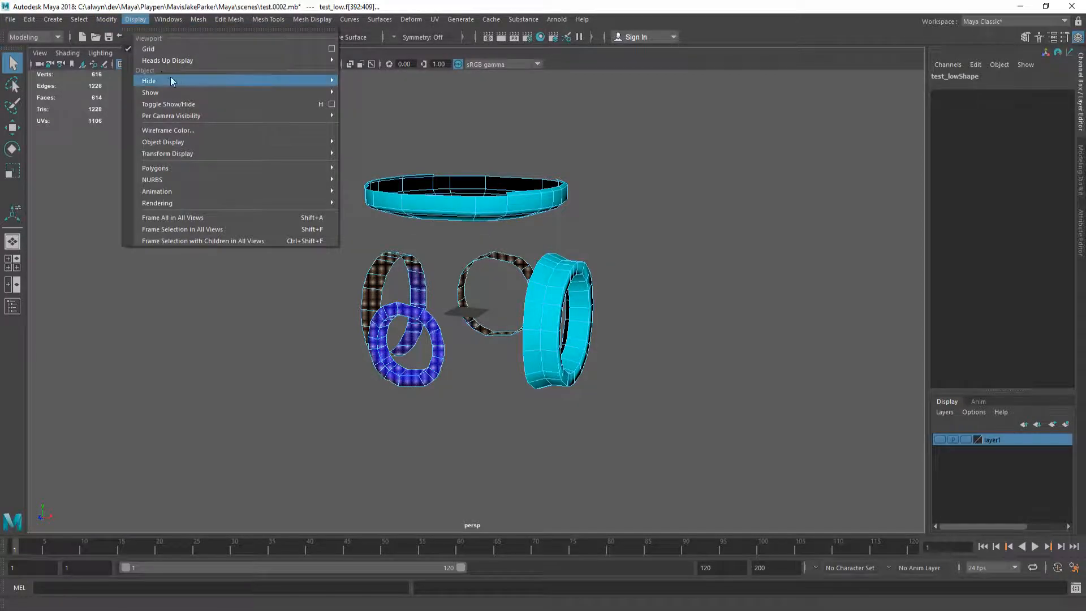
mouse_move(198, 91)
left_click(410, 136)
left_click_drag(565, 253, 346, 290, "alt")
key("F8")
left_click(640, 298)
left_click_drag(640, 298, 566, 290, "alt")
left_click(454, 212)
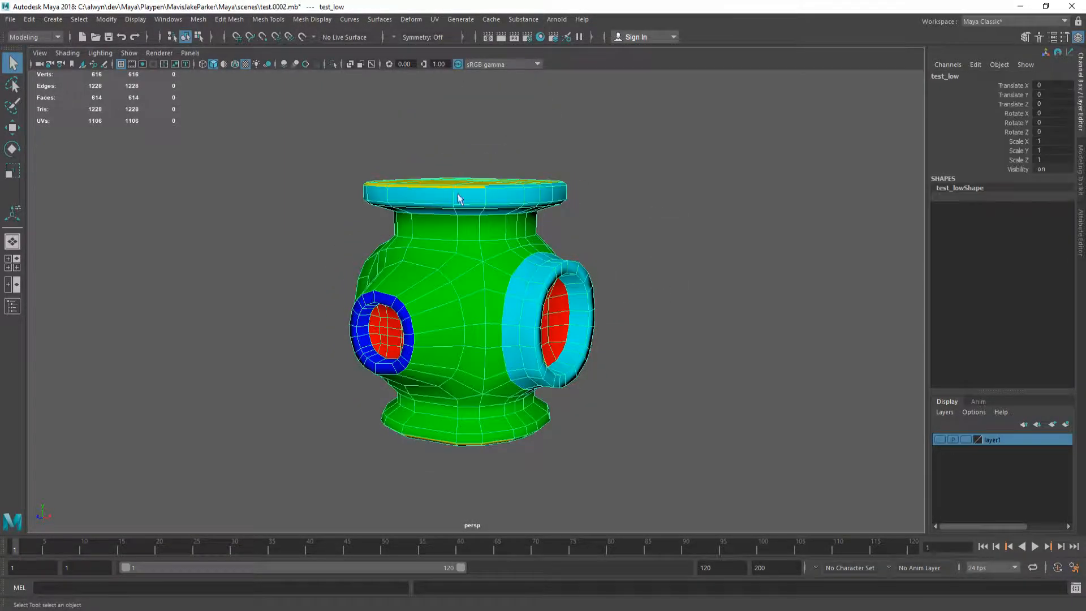
left_click(434, 19)
Step: Open the UV Editor for test_low and resize it to the lower right beside the model
left_click(487, 39)
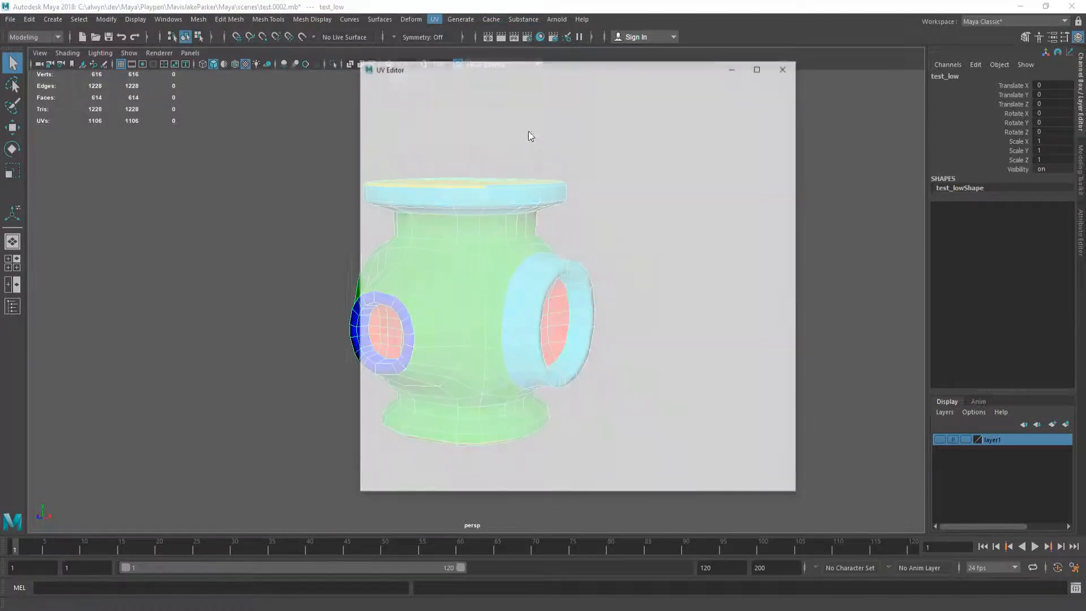
middle_click_drag(329, 266, 390, 261, "alt")
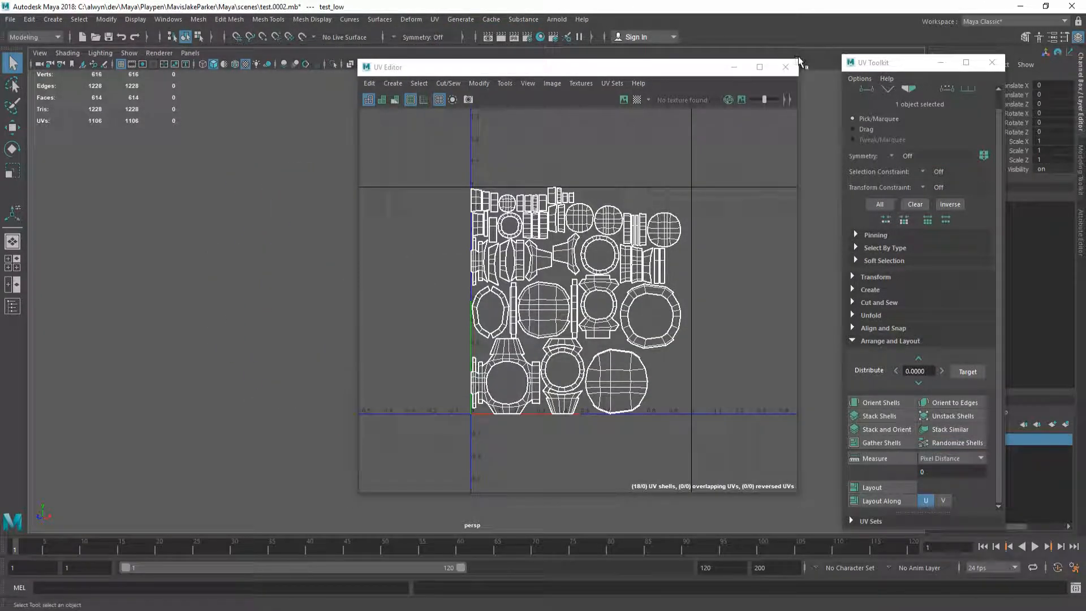
left_click_drag(800, 61, 649, 252)
left_click_drag(545, 261, 712, 303)
middle_click_drag(523, 201, 669, 135, "alt")
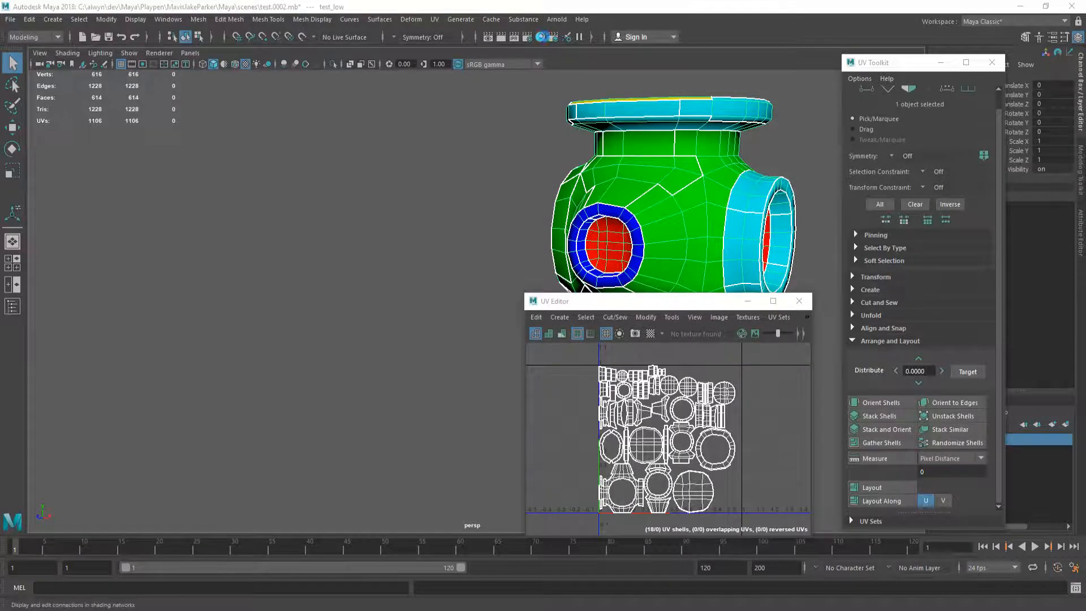
left_click(541, 37)
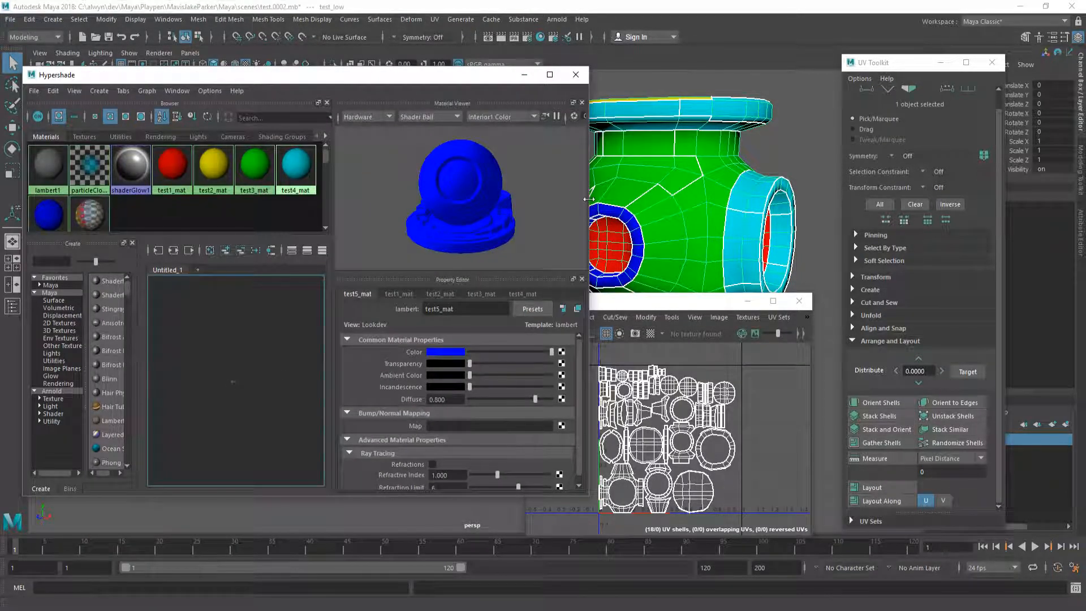
Step: Lay out the UVs of the test1_mat faces and the test2_mat faces separately
left_click_drag(590, 199, 481, 198)
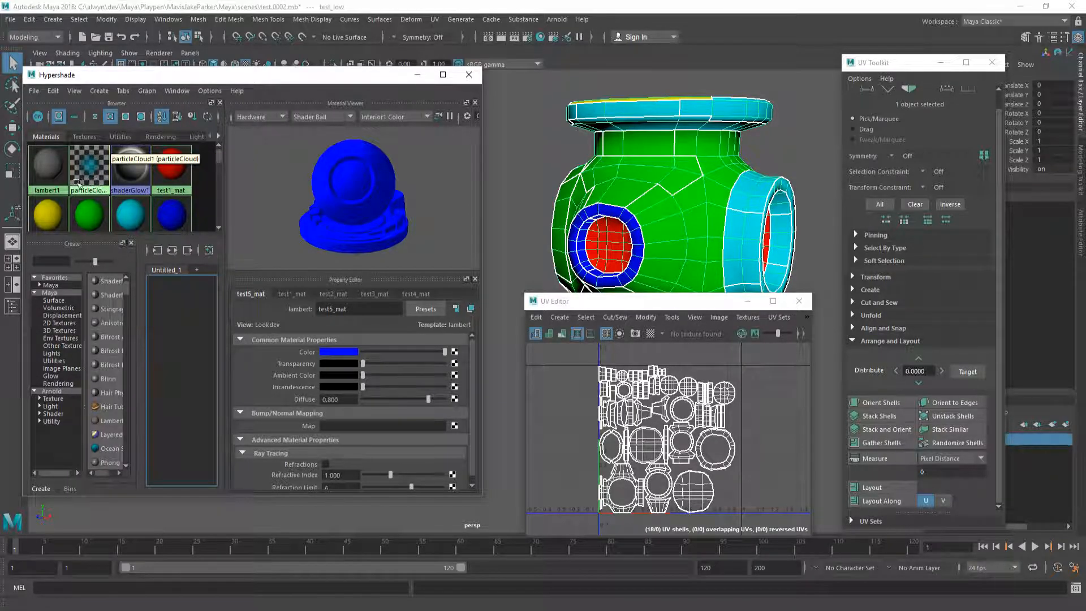
right_click_drag(173, 171, 252, 177)
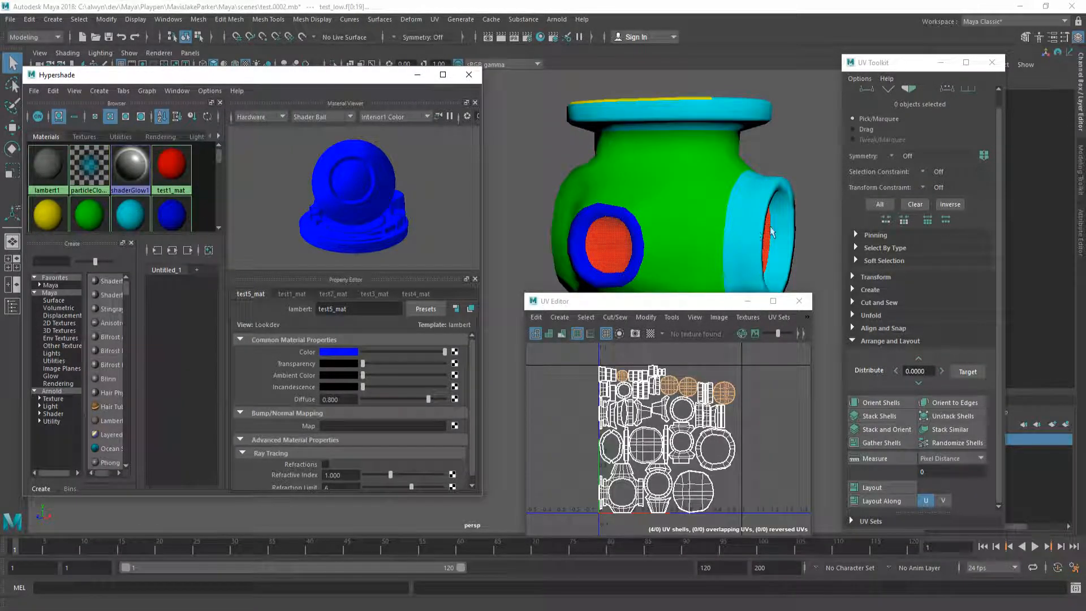
left_click(883, 488)
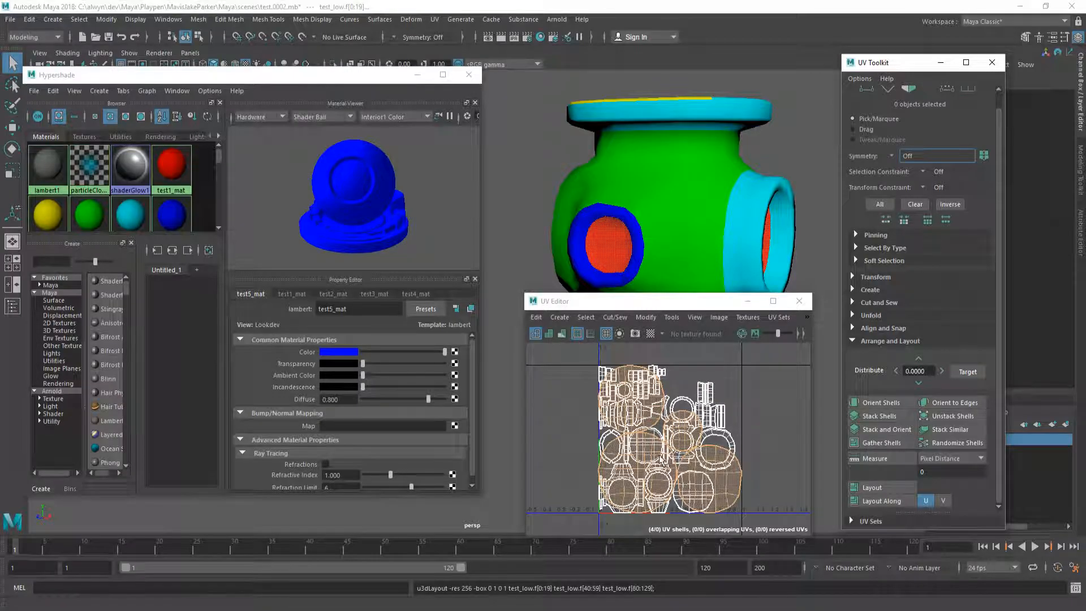
scroll(48, 192, "down", 2)
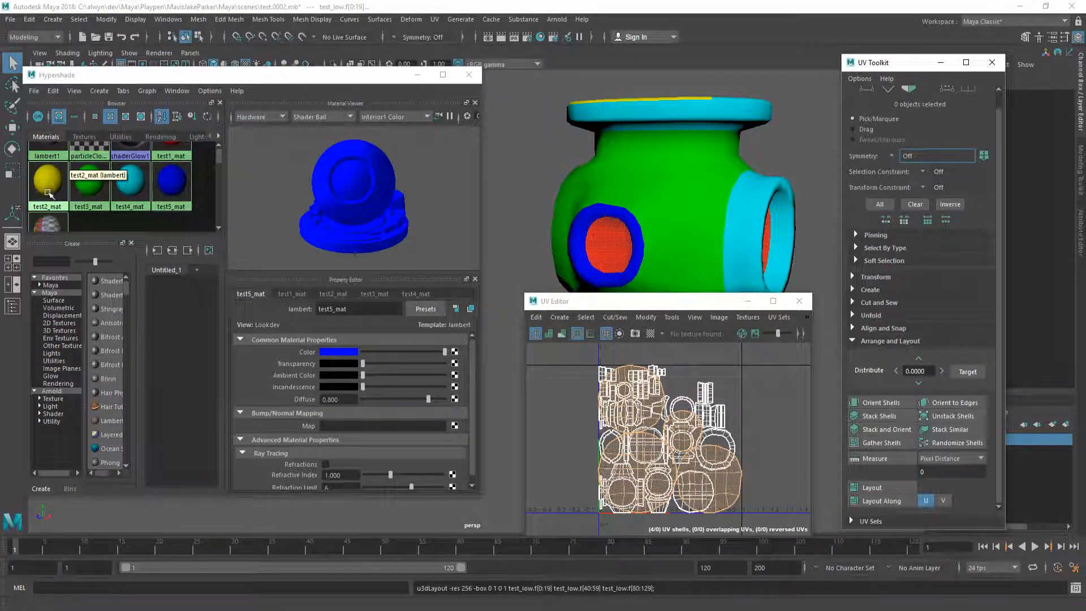
right_click_drag(47, 192, 134, 187)
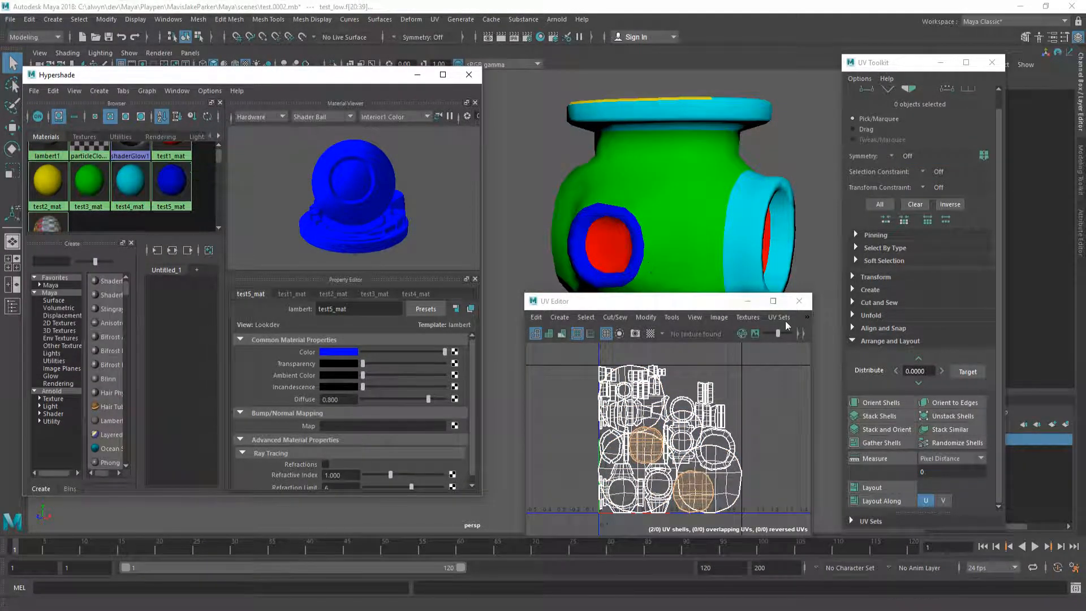
left_click(884, 487)
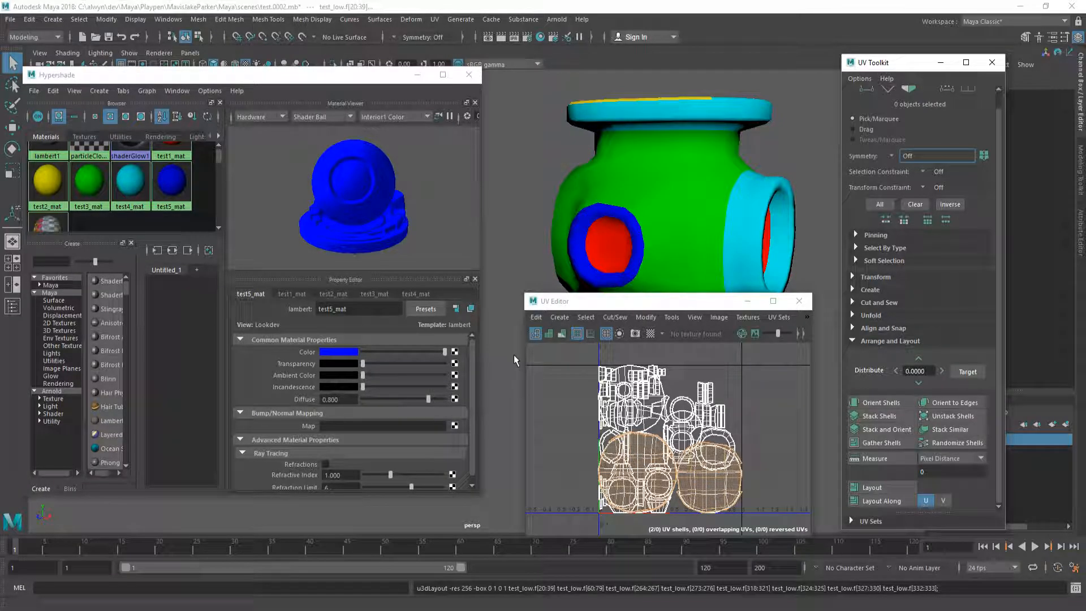
Step: Lay out UVs for test3_mat, test4_mat and test5_mat faces, then close Hypershade and the UV Editor
right_click_drag(100, 177, 169, 177)
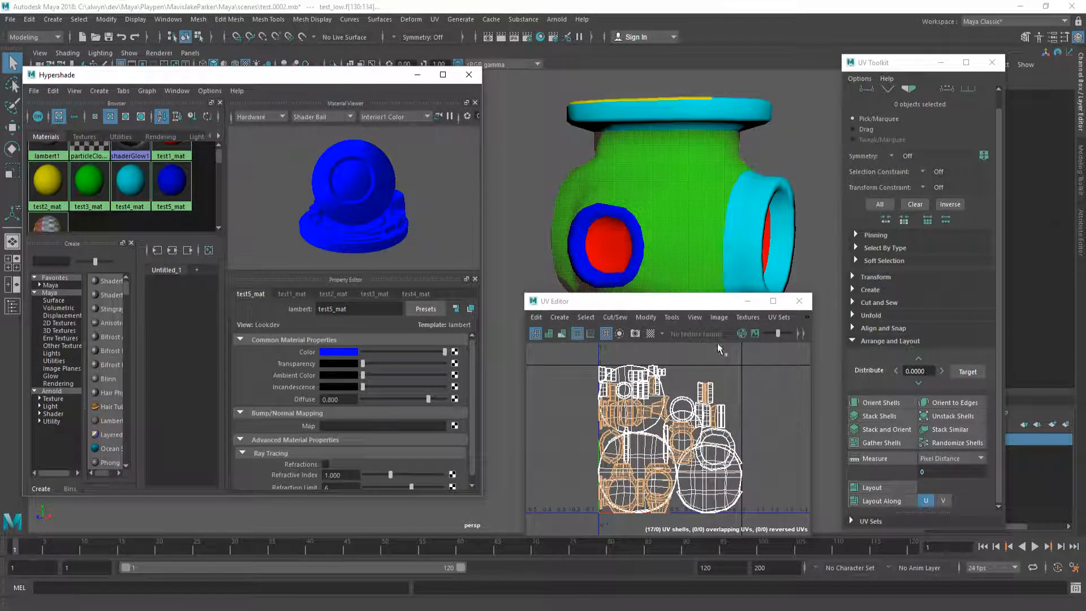
left_click(874, 488)
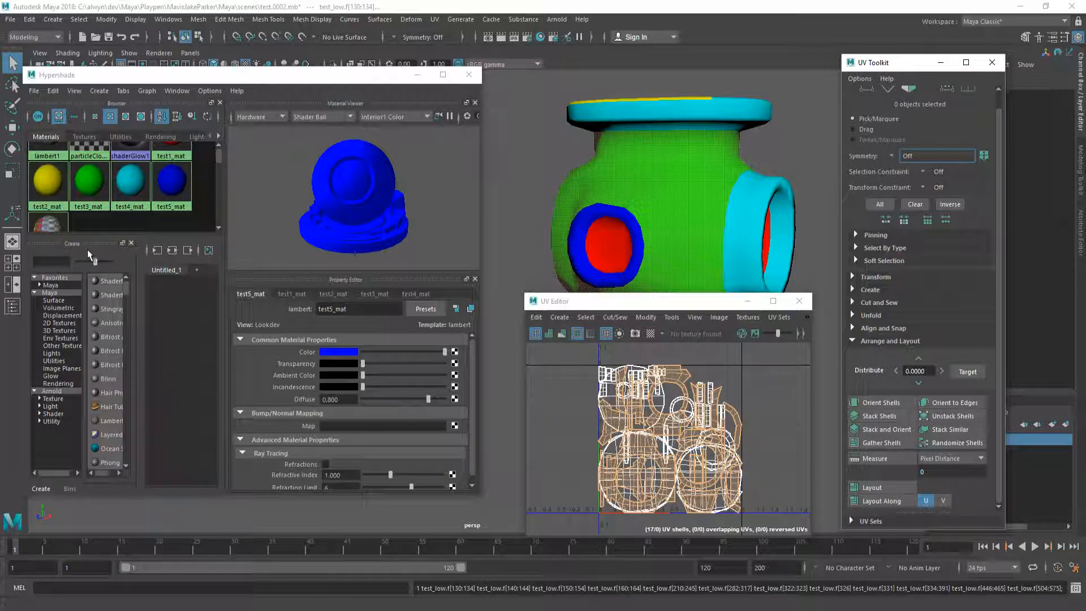
right_click_drag(130, 180, 257, 183)
left_click(886, 491)
left_click(878, 486)
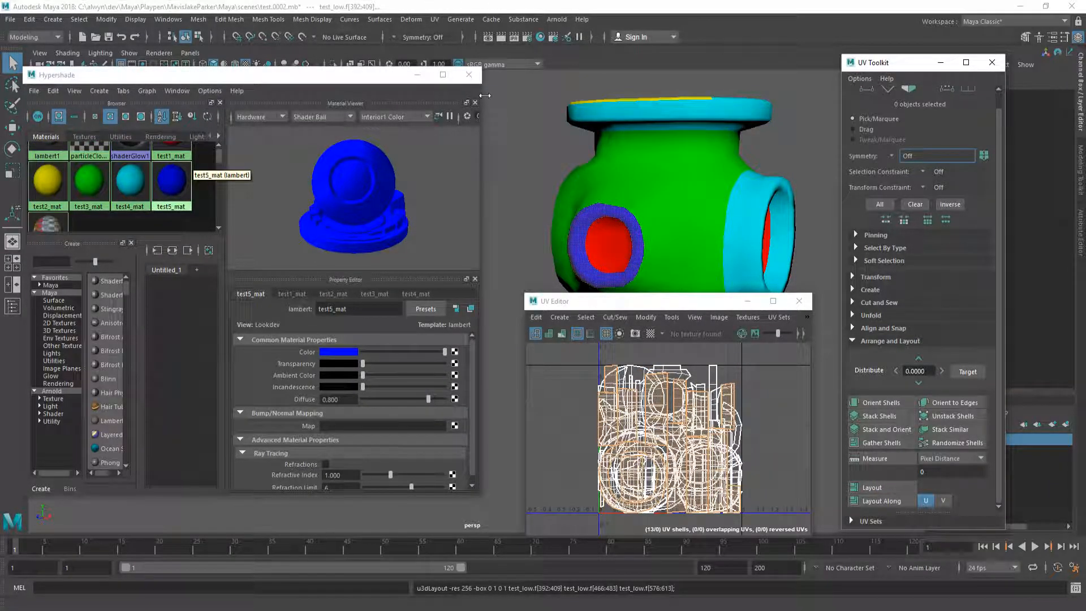
left_click(469, 75)
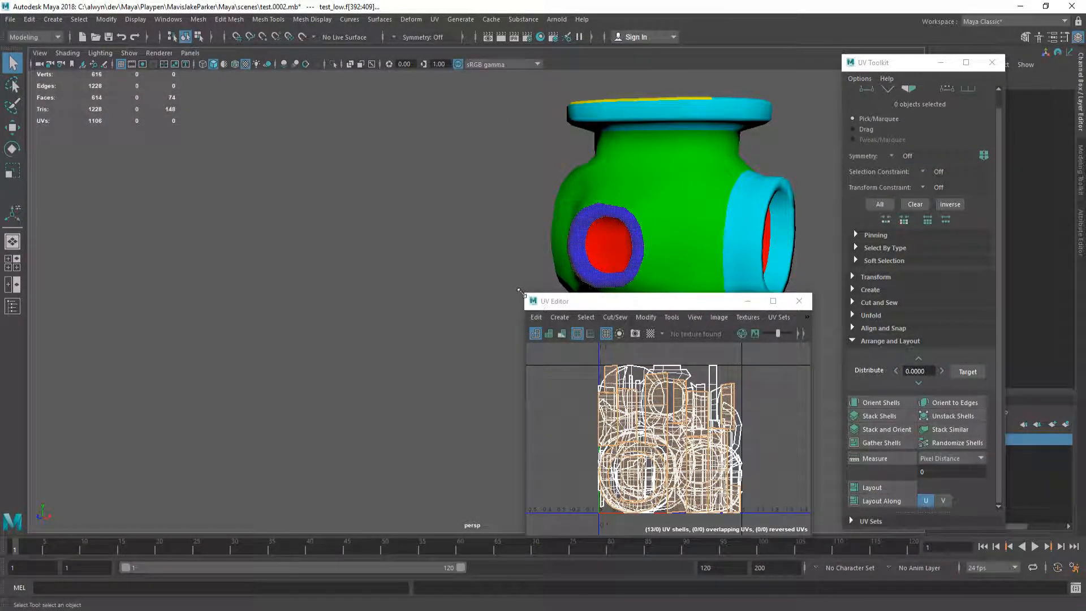
left_click_drag(521, 292, 416, 145)
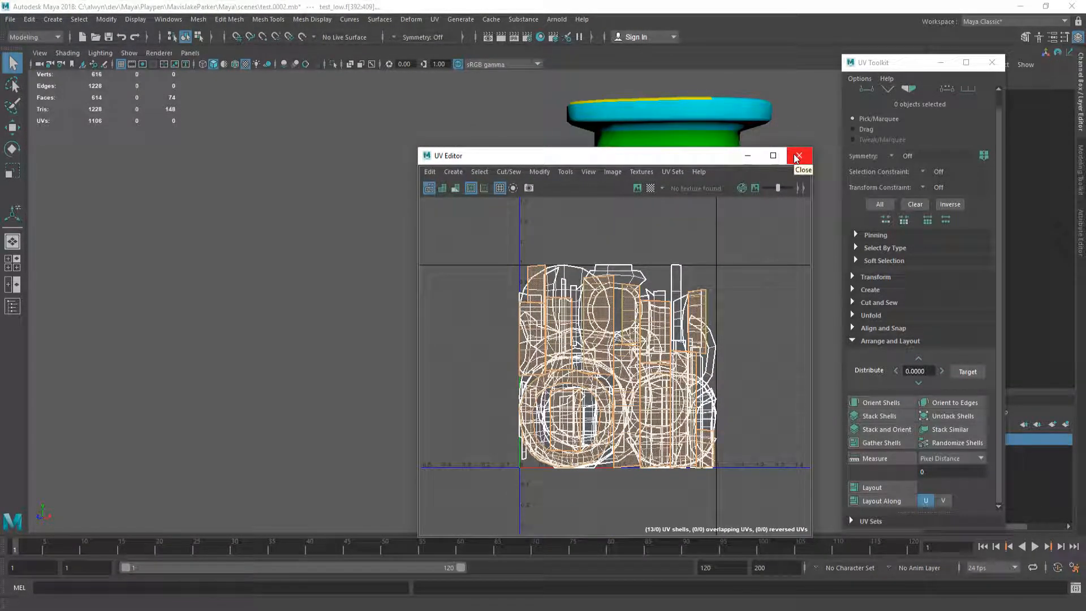
left_click(798, 156)
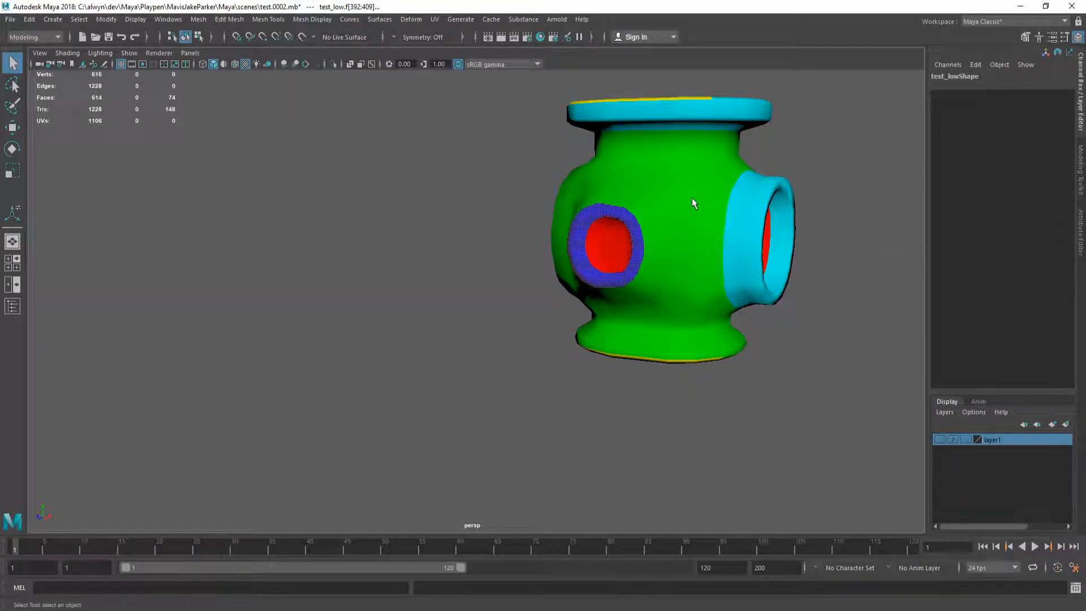
Step: Select test_low, save the scene as test.0002.mb, and make layer1's high-poly mesh visible
middle_click_drag(691, 198, 442, 260, "alt")
left_click_drag(442, 261, 470, 281, "alt")
key("F8")
left_click(731, 280)
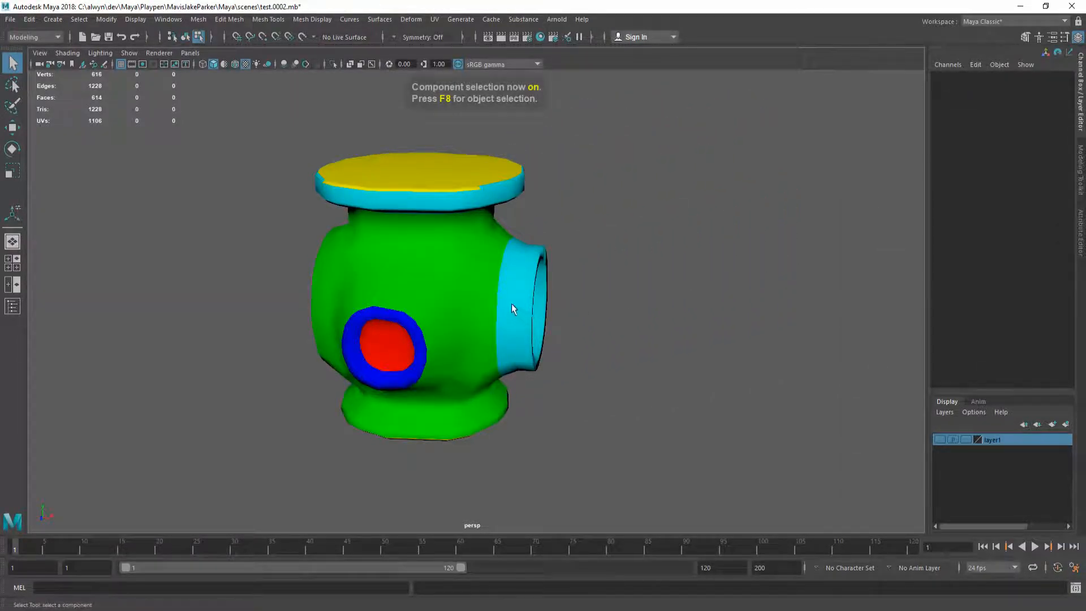
middle_click_drag(515, 311, 523, 275, "alt")
left_click(470, 249)
left_click_drag(583, 300, 523, 272, "alt")
key("F8")
mouse_move(443, 275)
left_mouse_down("alt")
mouse_move(428, 282)
mouse_move(447, 284)
left_mouse_up("alt")
key("ctrl+s")
left_click(940, 439)
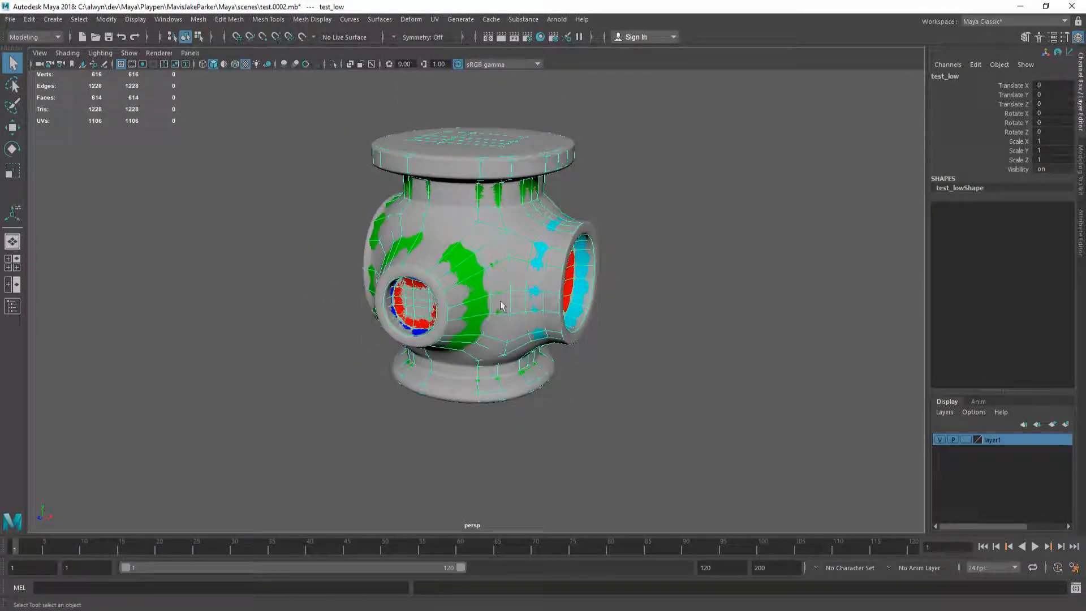
Step: Export the selected low-poly mesh over assets/test_low.fbx
left_click(11, 18)
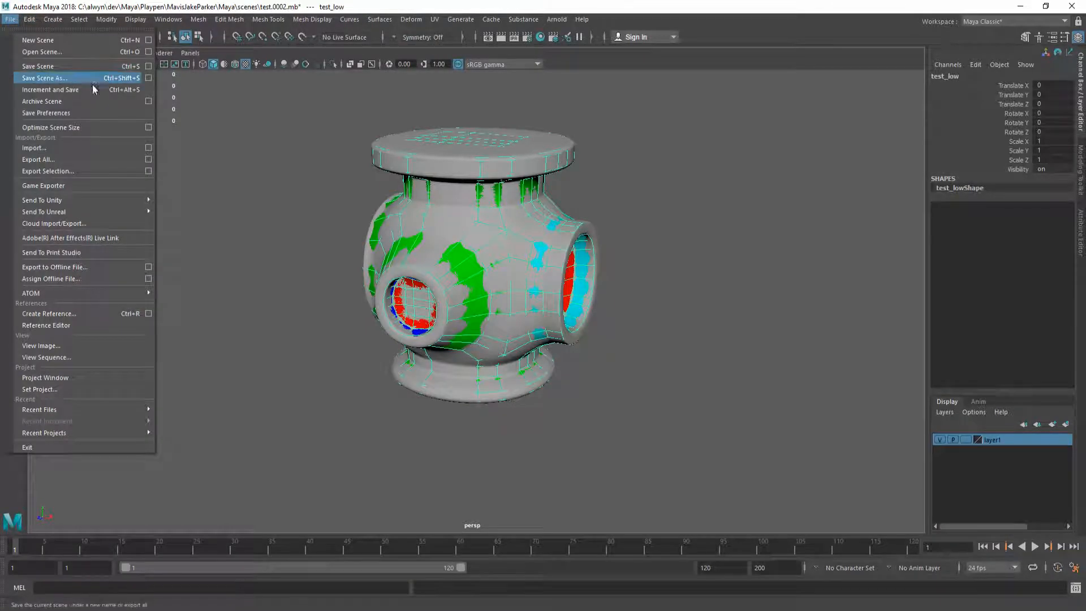
left_click(88, 170)
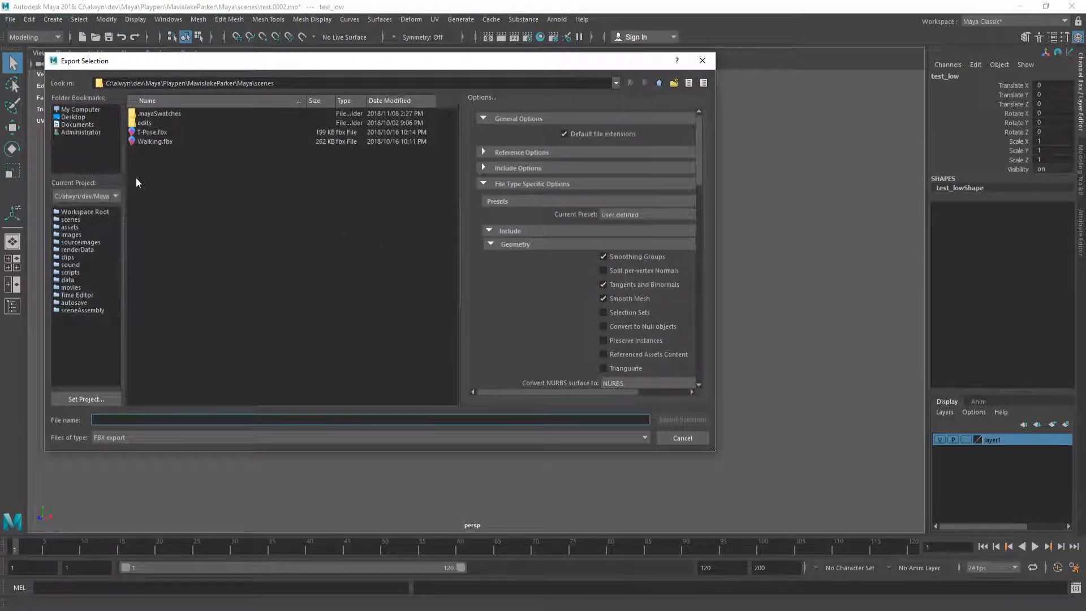
left_click(71, 227)
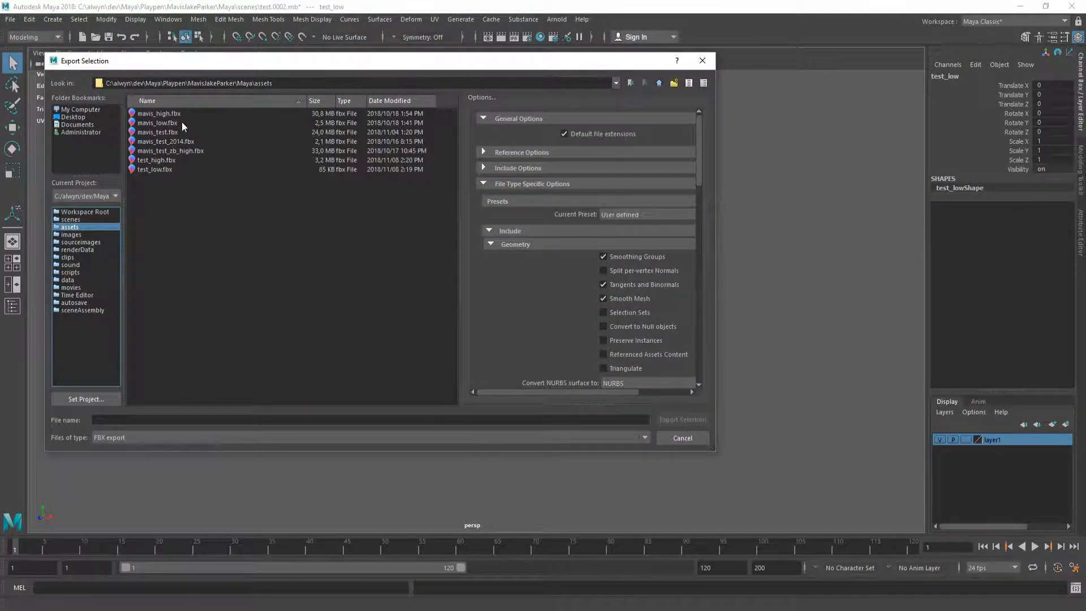
double_click(169, 171)
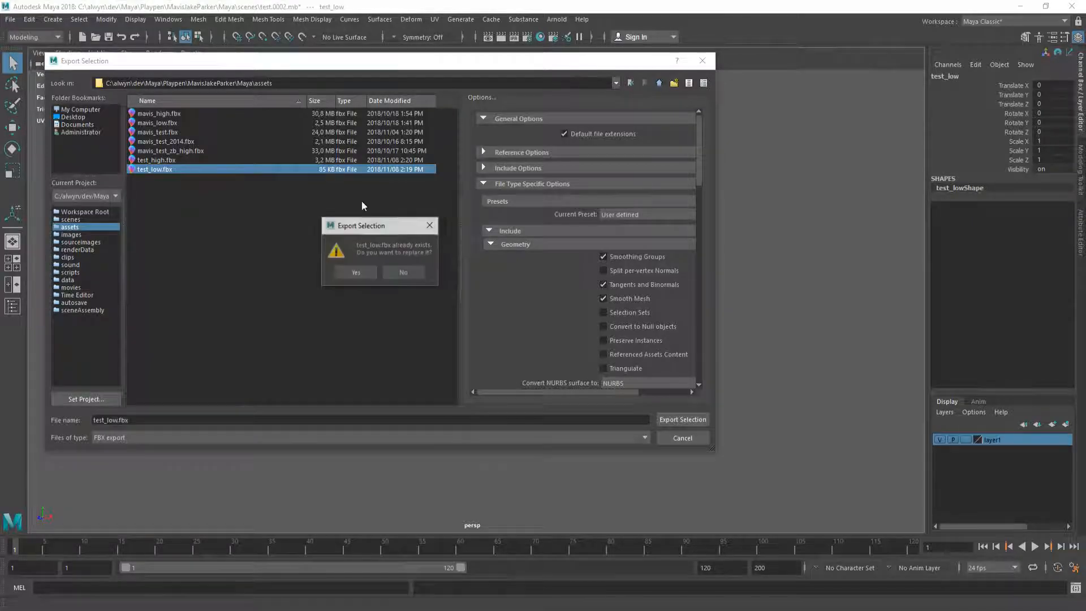
left_click(356, 274)
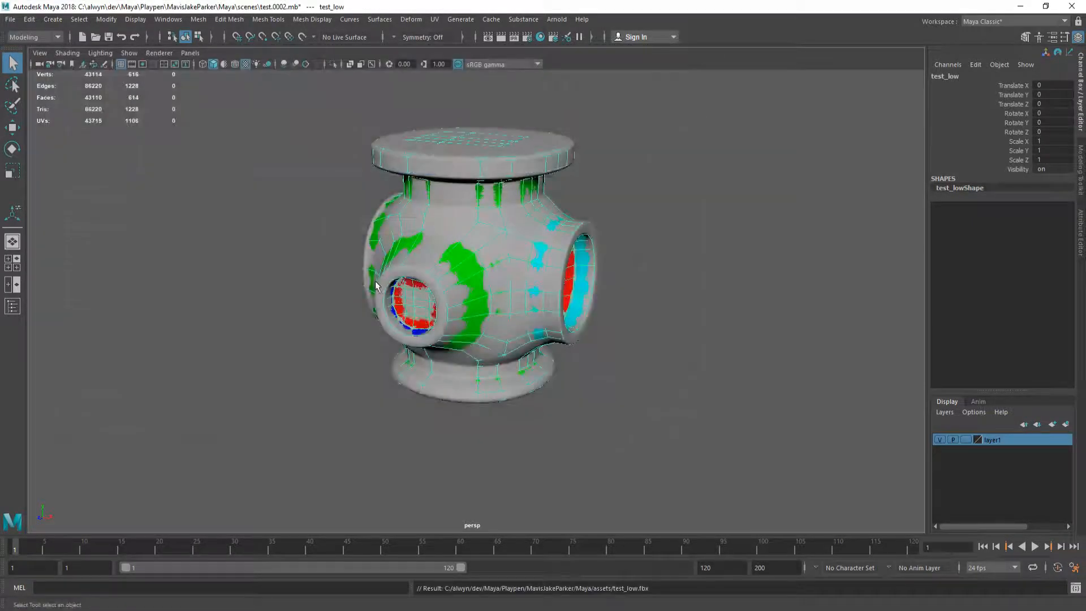
Step: Select the test_high mesh and check its UV layout in the UV Editor
left_click(490, 239)
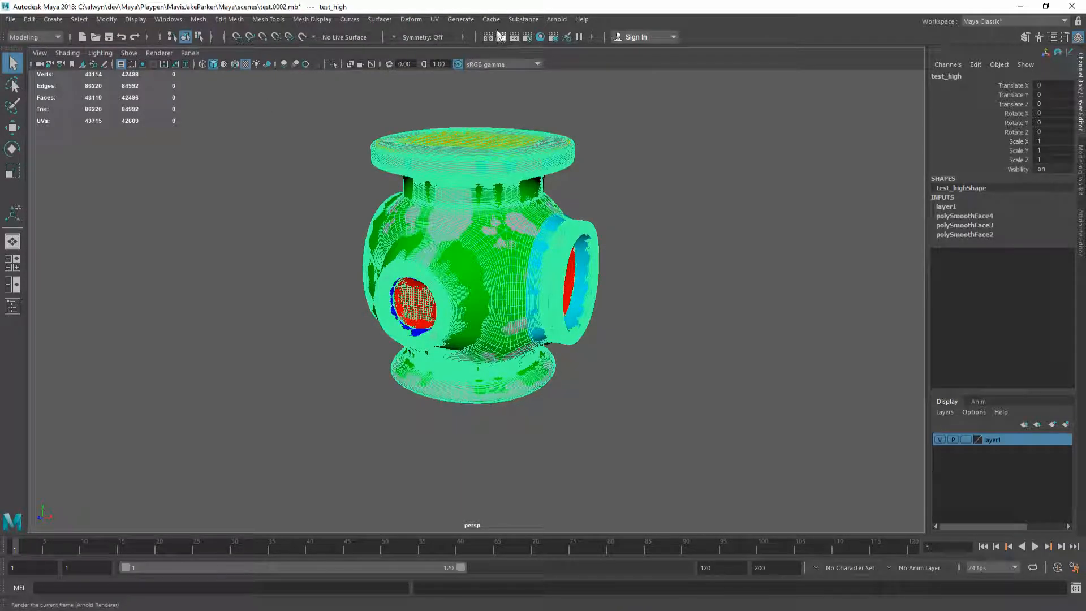
left_click(436, 21)
left_click(457, 39)
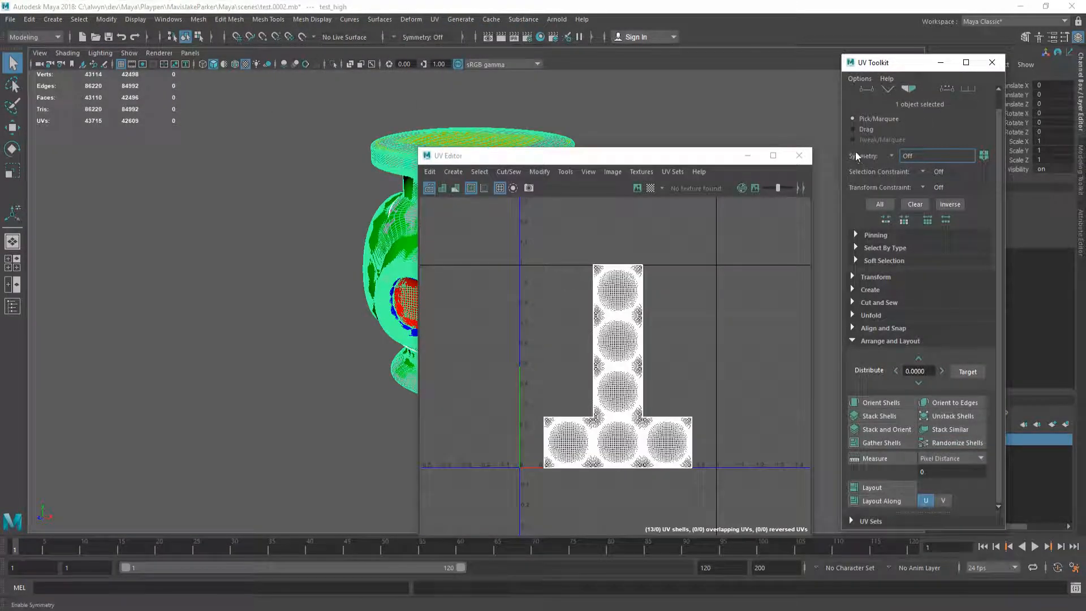
left_click(792, 157)
left_click(991, 62)
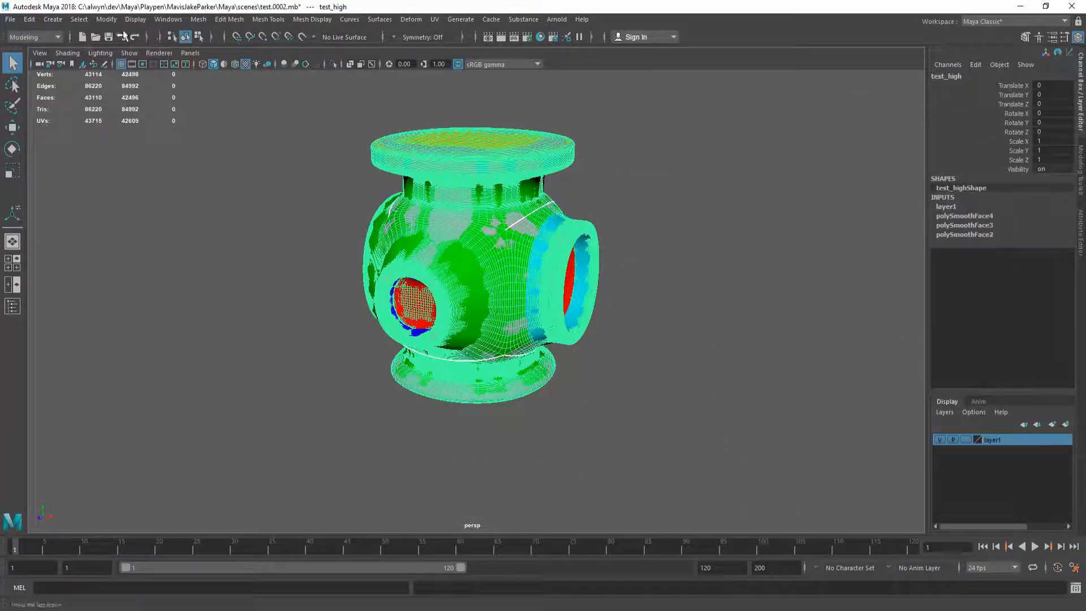
Step: Export test_high over assets/test_high.fbx and save the scene
left_click(10, 19)
left_click(126, 170)
double_click(157, 160)
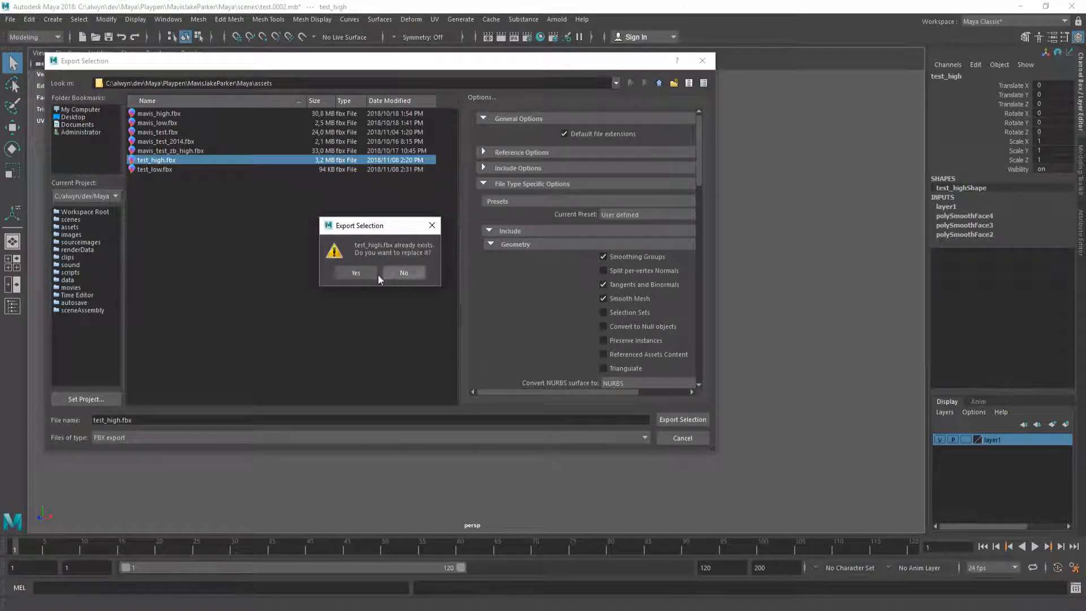
left_click(357, 273)
left_click(679, 349)
key("ctrl+s")
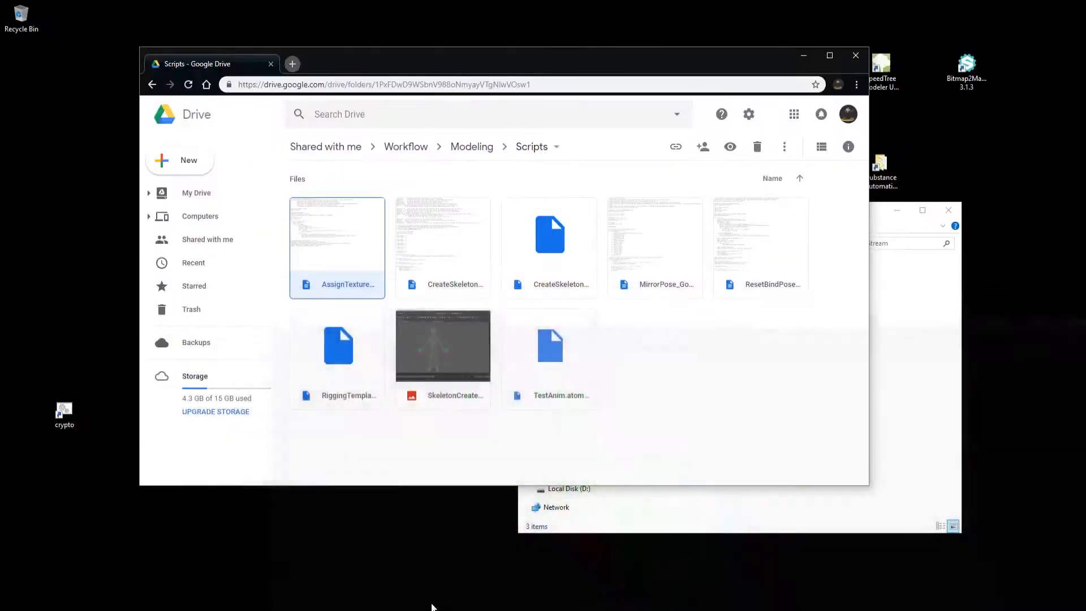
Step: Minimize the Drive window and launch Substance Painter from its desktop shortcut
left_click(803, 55)
double_click(838, 116)
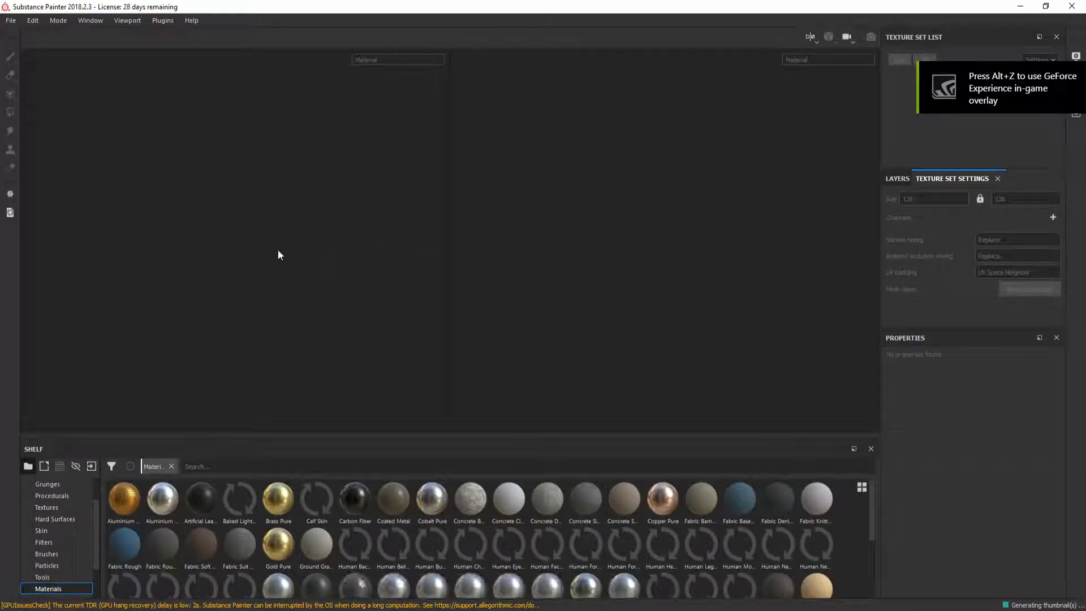
Step: Start a new Substance Painter project using test_low.fbx as the mesh
key("ctrl+n")
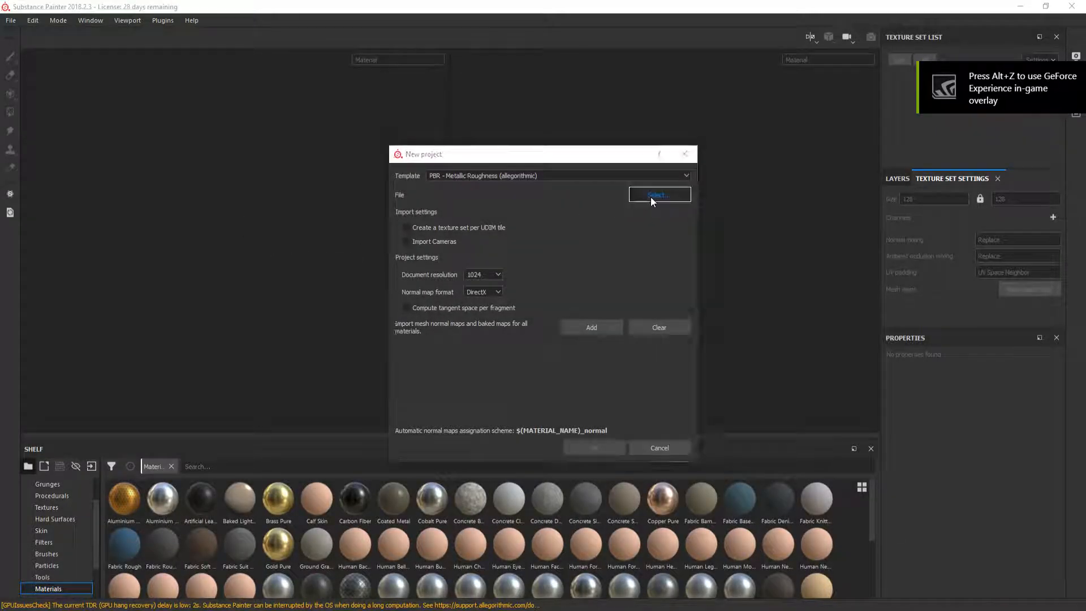
left_click(651, 195)
double_click(540, 255)
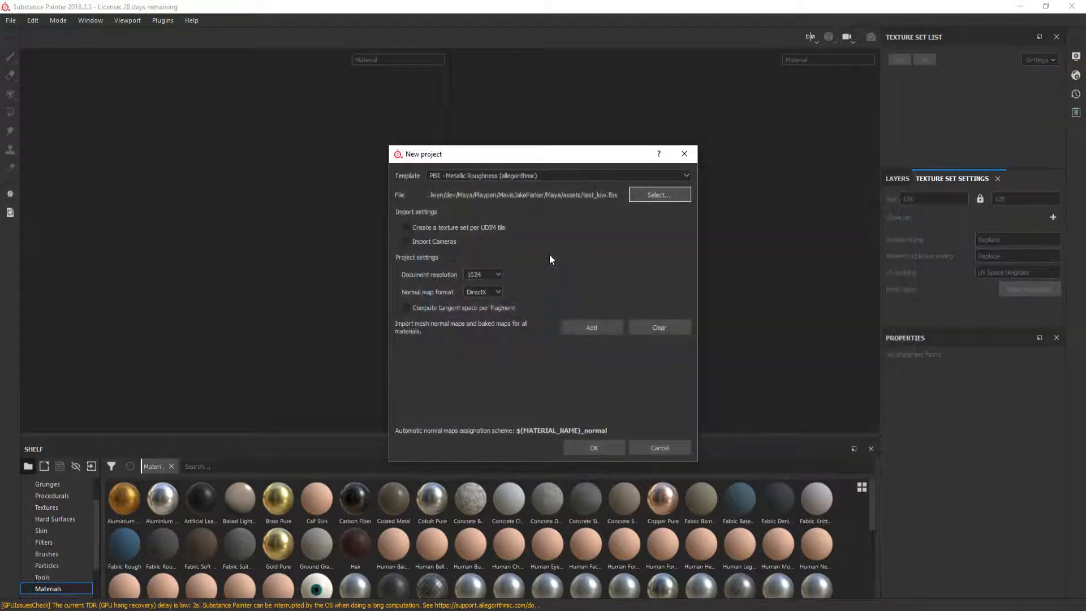
left_click(611, 451)
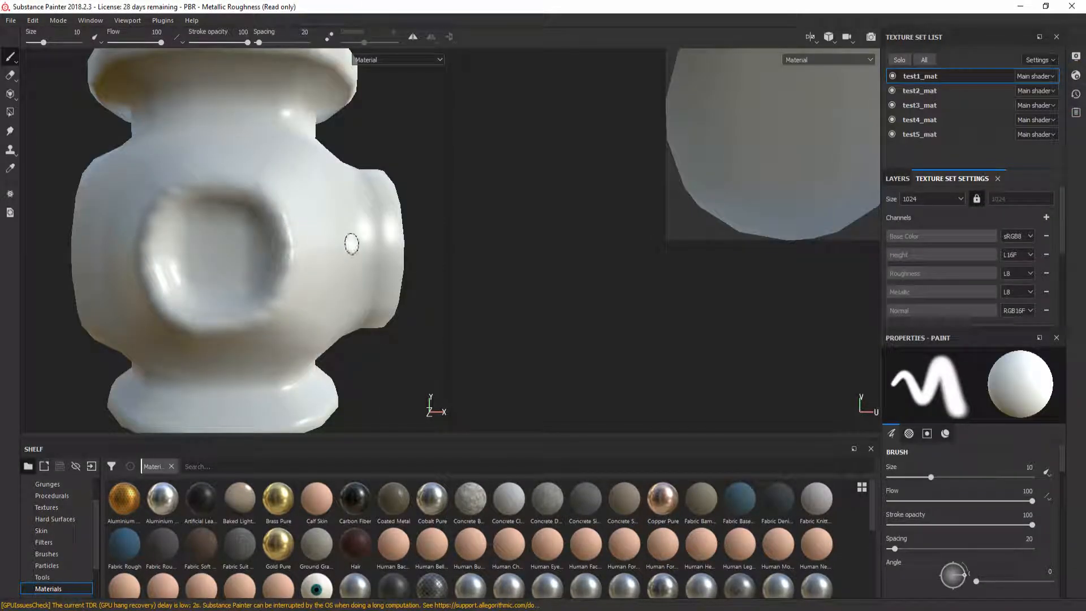
Step: Frame the pipe, select the test3_mat texture set and bring up Bake Mesh Maps
key("f")
key("f")
scroll(233, 252, "down", 4)
left_click_drag(358, 241, 529, 244, "alt")
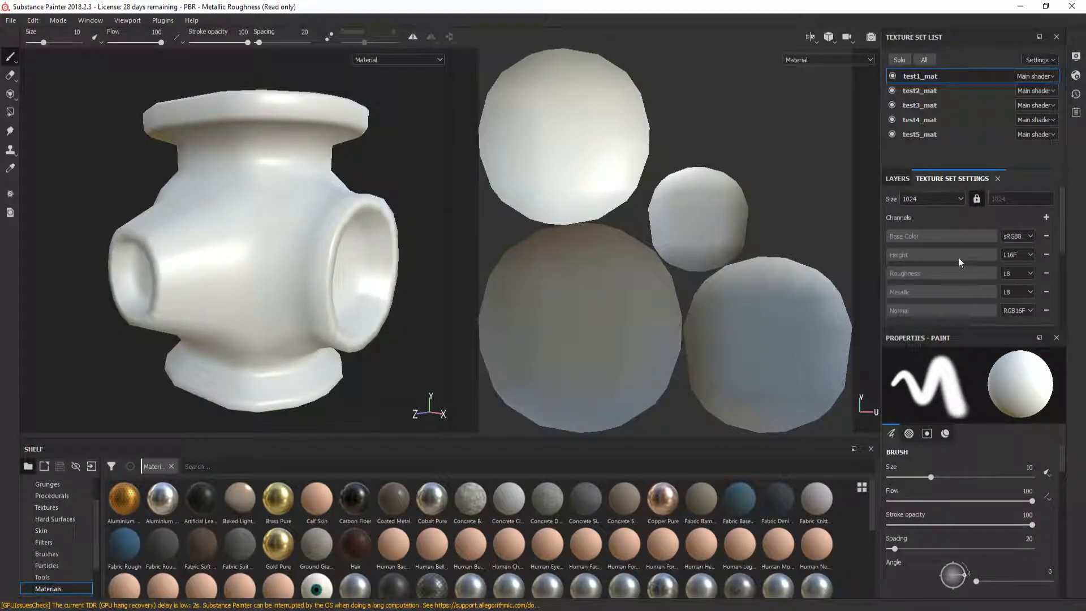
scroll(957, 261, "down", 3)
left_click(928, 94)
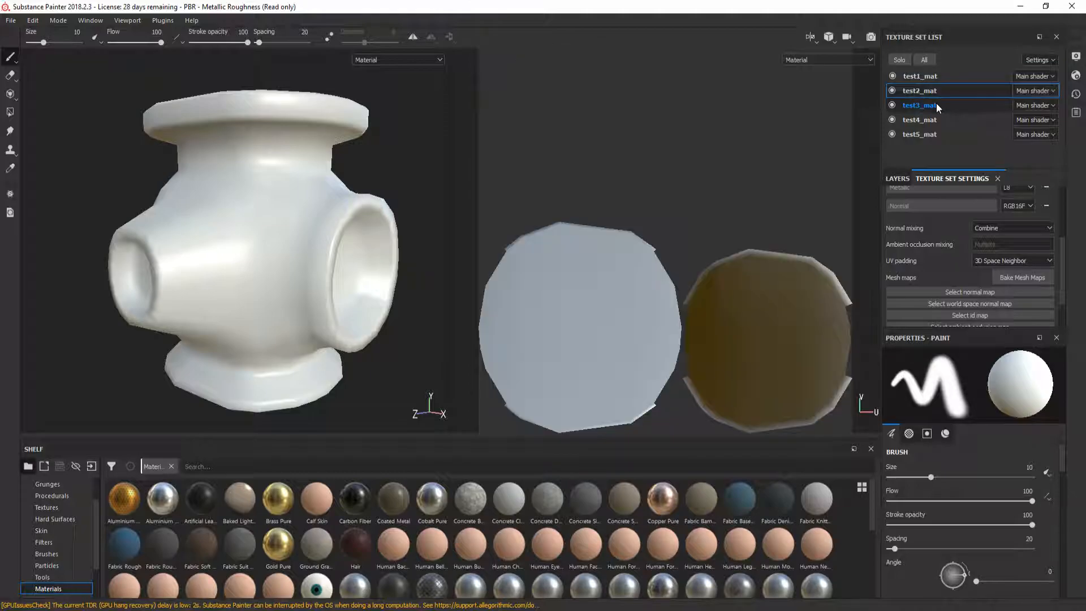
left_click(936, 104)
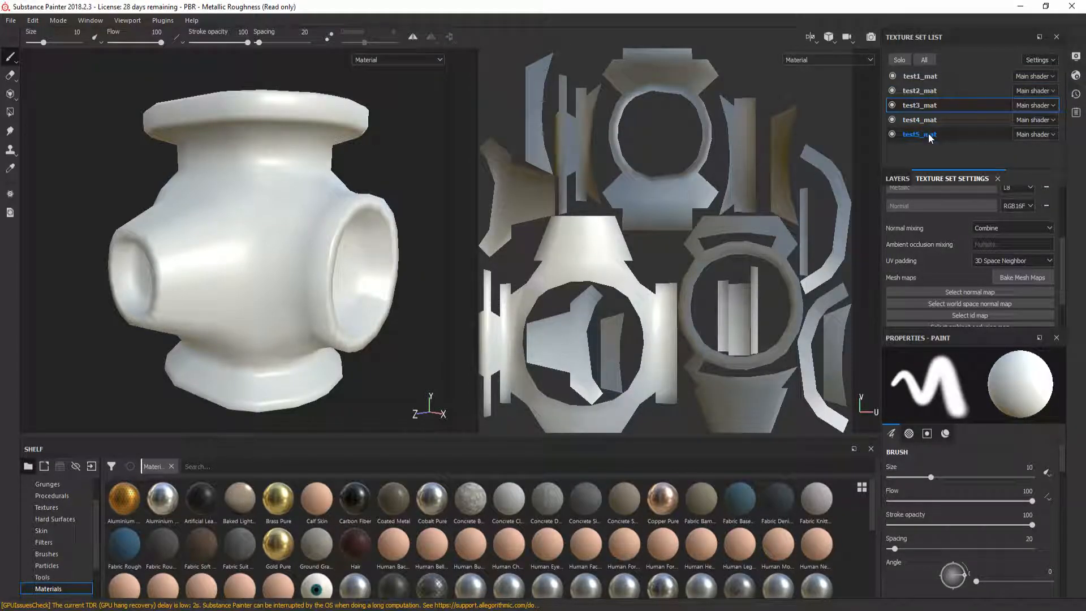
scroll(999, 251, "down", 2)
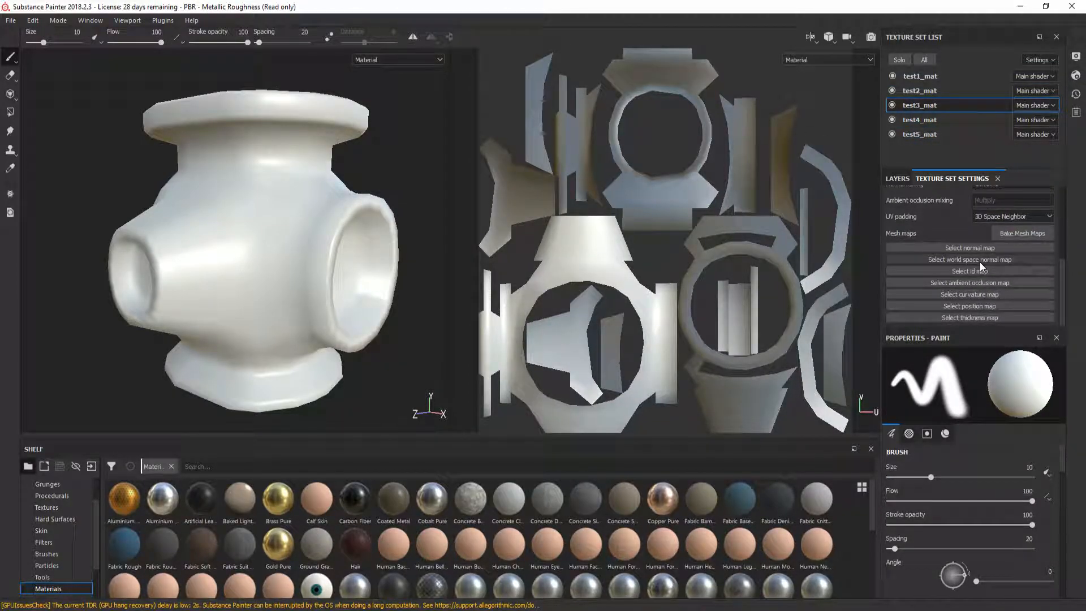
left_click(1022, 233)
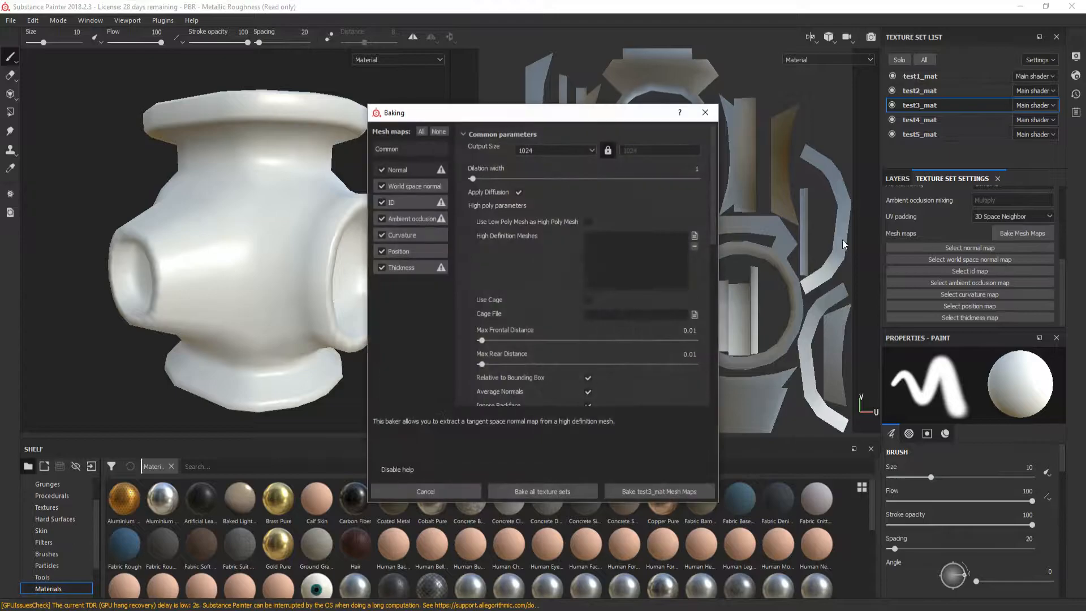
Step: Bake mesh maps for all texture sets with test_high.fbx as the high-definition mesh
left_click(693, 236)
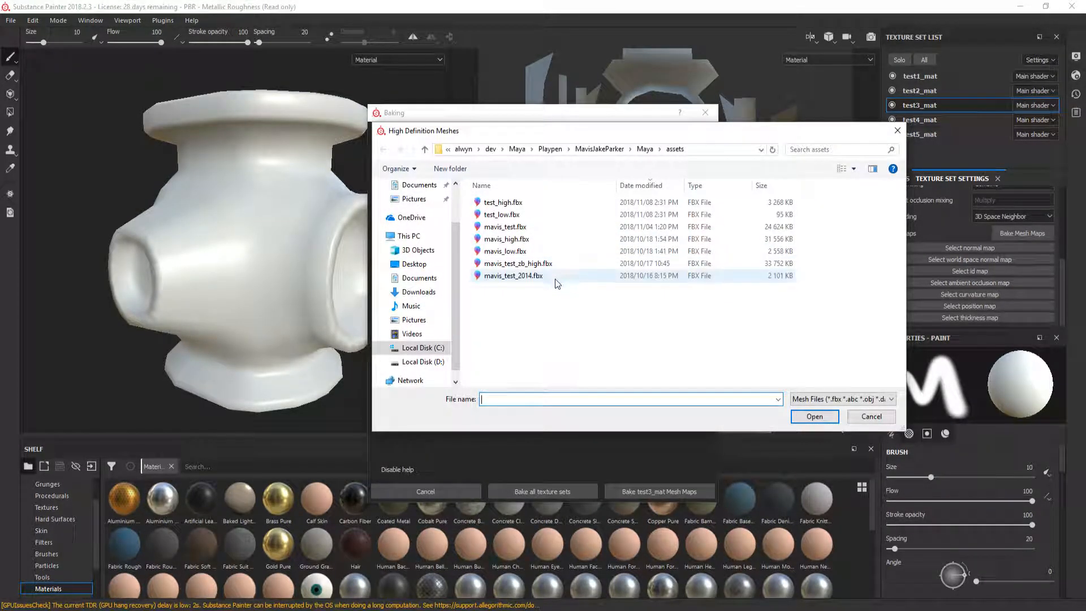
double_click(503, 202)
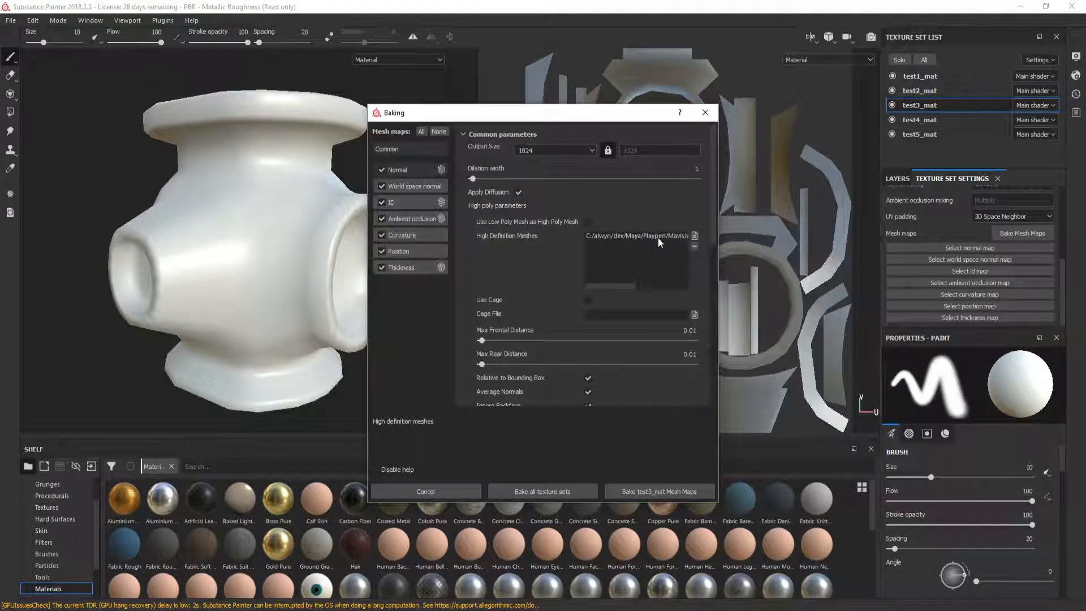
left_click(536, 491)
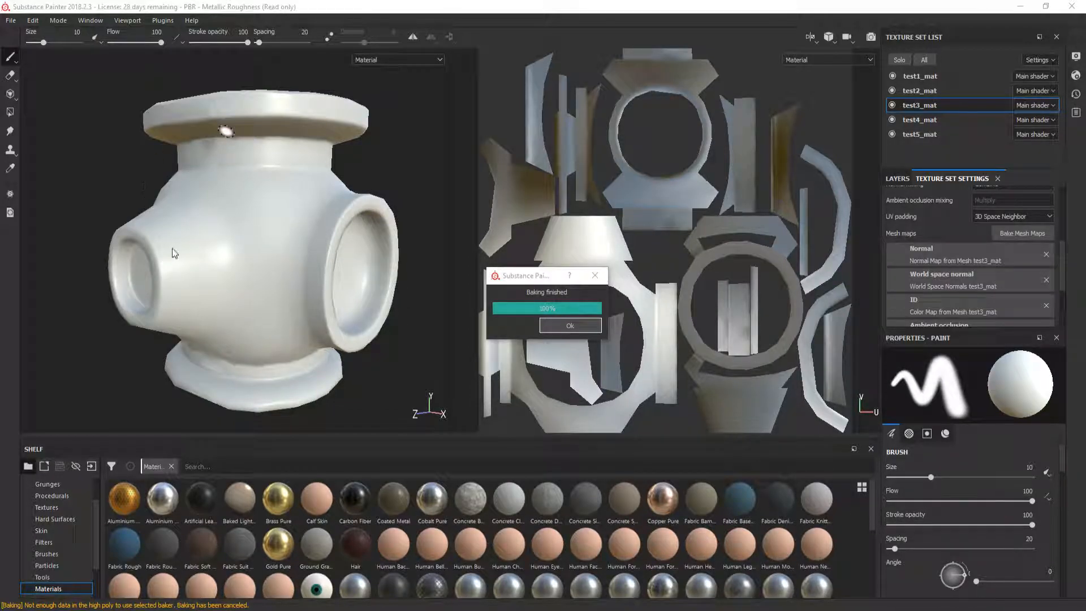
Step: Orbit the 3D view to inspect the bake result, then return to Maya
scroll(264, 308, "up", 1)
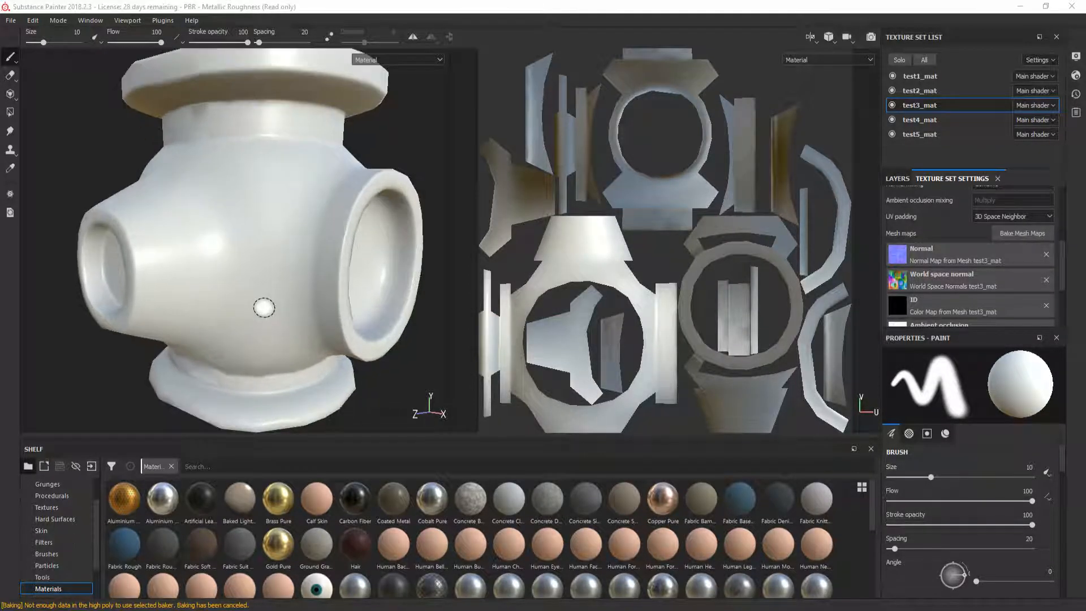
scroll(261, 298, "down", 3)
mouse_move(211, 299)
left_mouse_down("alt")
mouse_move(416, 298)
mouse_move(258, 237)
mouse_move(105, 300)
mouse_move(273, 226)
mouse_move(371, 241)
mouse_move(404, 294)
mouse_move(266, 226)
mouse_move(205, 270)
mouse_move(126, 286)
mouse_move(209, 303)
left_mouse_up("alt")
key("alt+Tab")
key("alt+Tab")
key("alt+Tab")
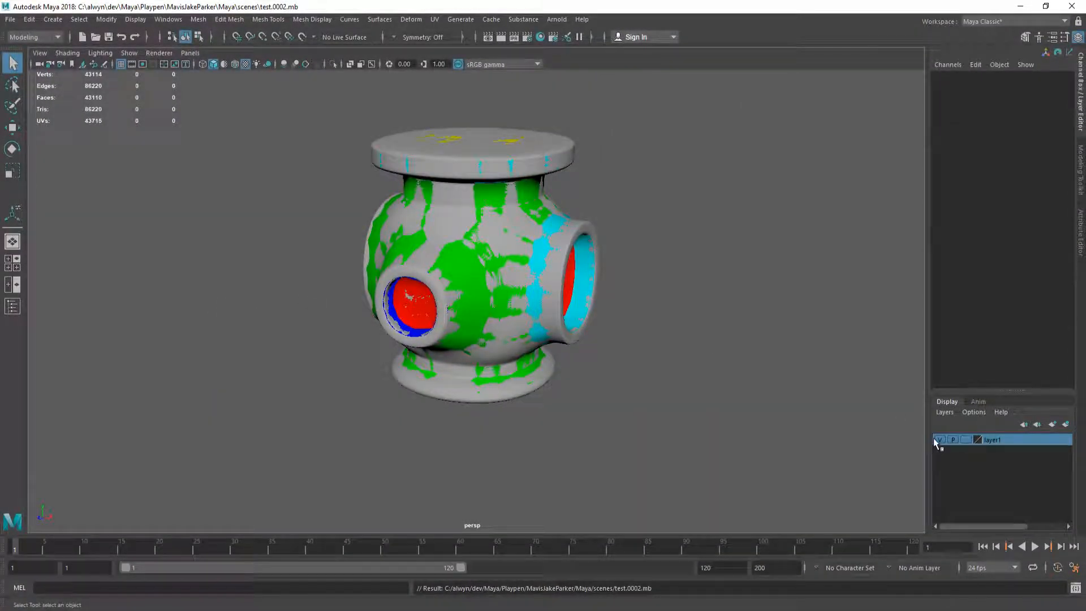
Step: Isolate the low-poly test_low mesh in plain shaded display with the default grey material
left_click(776, 313)
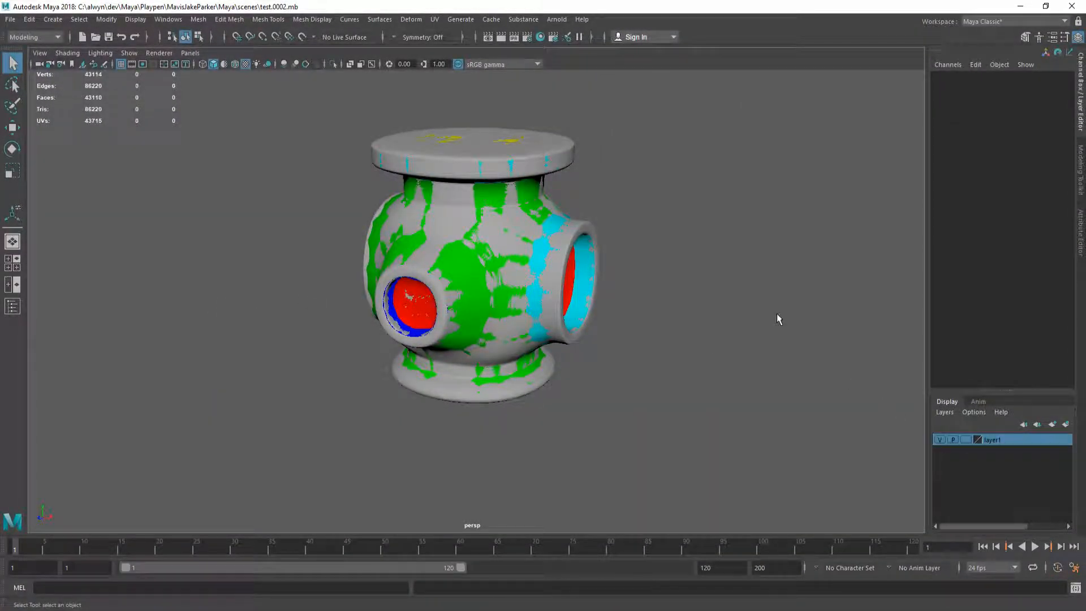
left_click(514, 229)
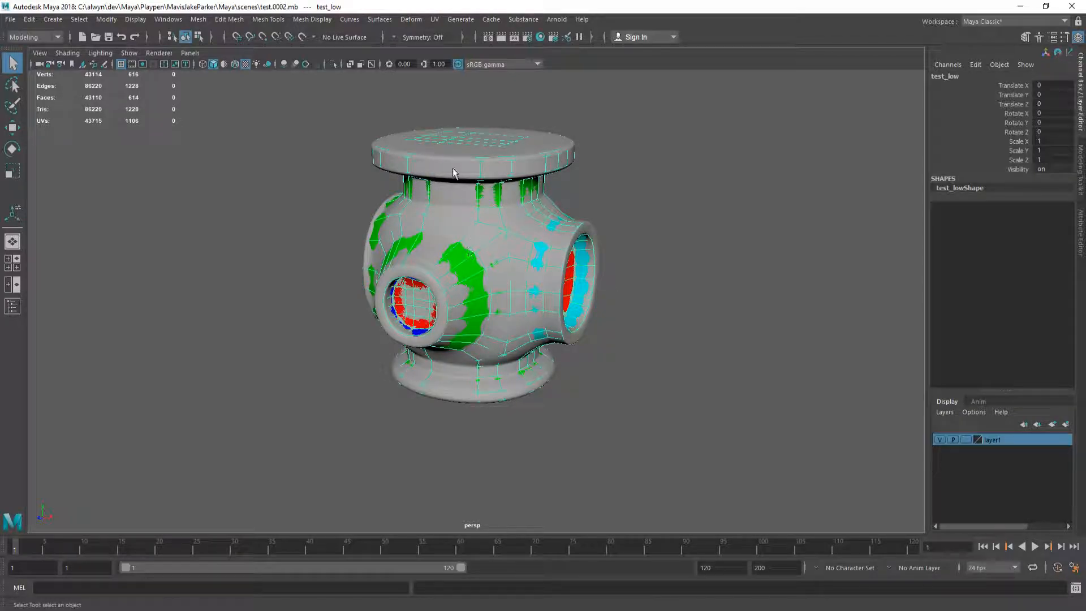
left_click(333, 65)
left_click(681, 242)
mouse_move(558, 279)
left_mouse_down("alt")
mouse_move(537, 257)
mouse_move(538, 267)
left_mouse_up("alt")
key("5")
middle_click_drag(517, 269, 491, 291, "alt")
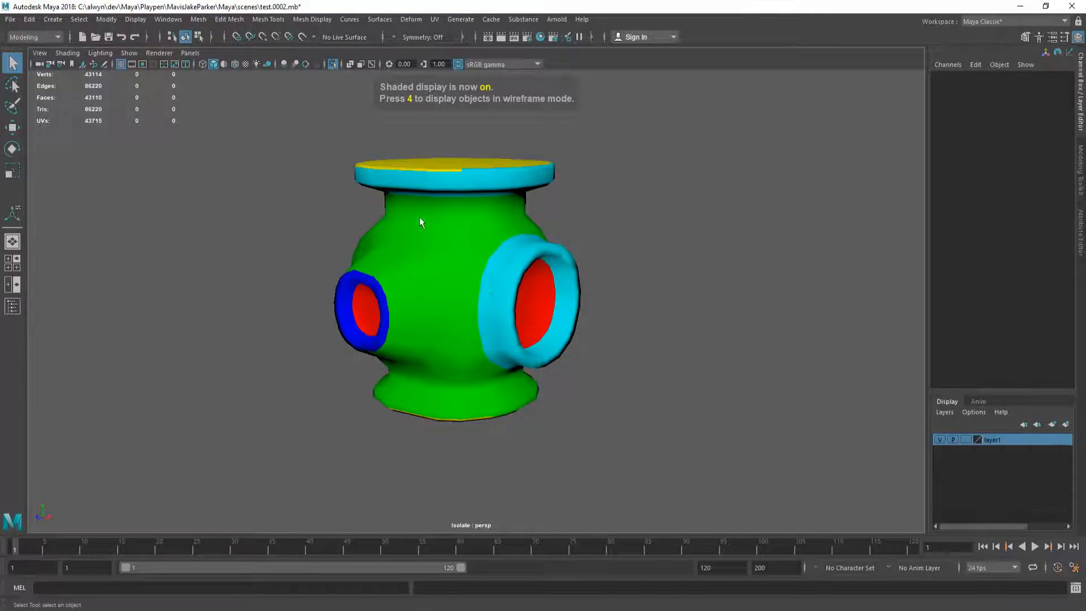
left_click(224, 64)
left_click_drag(553, 291, 440, 289, "alt")
Step: Orbit the test_low mesh and turn the Substance model to face its round port
left_click(469, 271)
left_click(602, 258)
left_click_drag(524, 271, 520, 261, "alt")
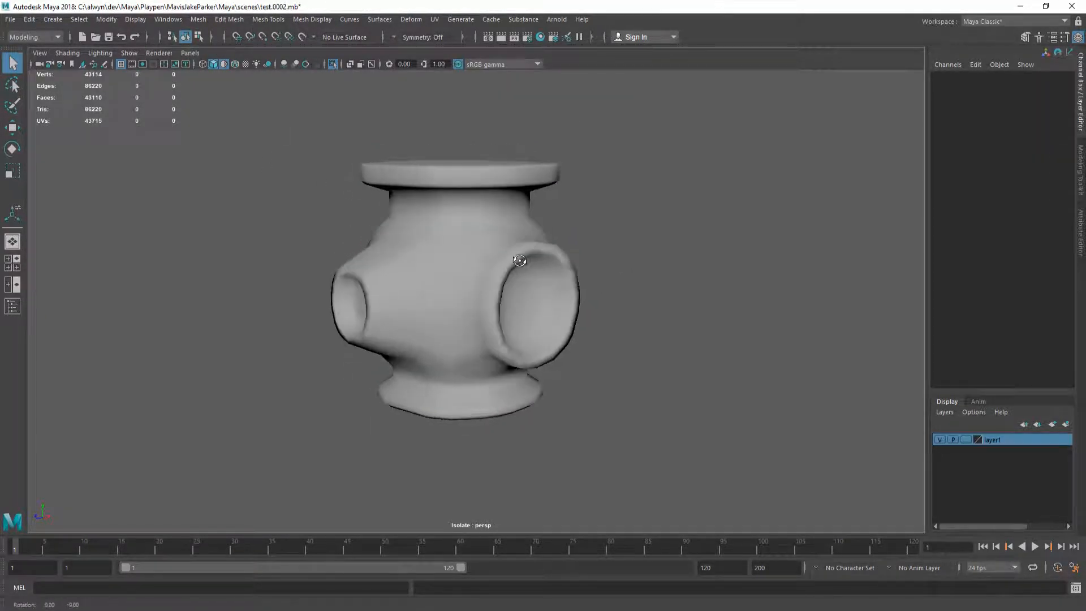
key("alt+Tab")
mouse_move(298, 259)
left_mouse_down("alt")
mouse_move(317, 273)
mouse_move(275, 263)
mouse_move(351, 308)
mouse_move(260, 251)
mouse_move(319, 292)
mouse_move(294, 194)
mouse_move(386, 266)
mouse_move(398, 245)
mouse_move(357, 299)
mouse_move(376, 105)
mouse_move(369, 153)
mouse_move(238, 256)
mouse_move(288, 272)
mouse_move(356, 260)
mouse_move(332, 273)
mouse_move(250, 274)
mouse_move(550, 269)
mouse_move(310, 274)
left_mouse_up("alt")
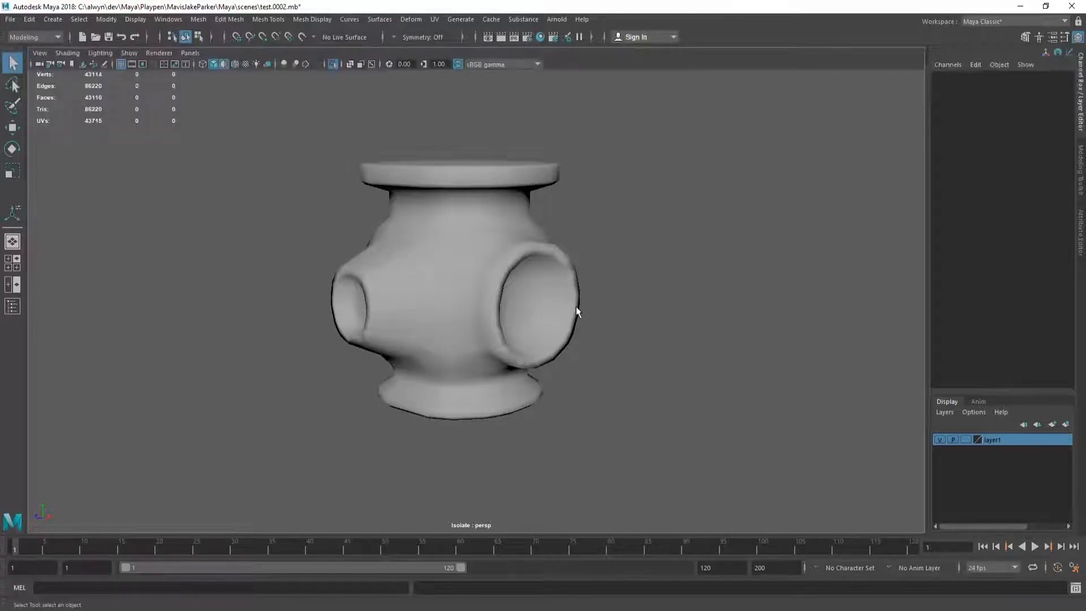
mouse_move(575, 307)
left_mouse_down("alt")
mouse_move(540, 295)
mouse_move(475, 245)
mouse_move(453, 293)
mouse_move(383, 243)
mouse_move(506, 297)
mouse_move(626, 281)
mouse_move(564, 299)
left_mouse_up("alt")
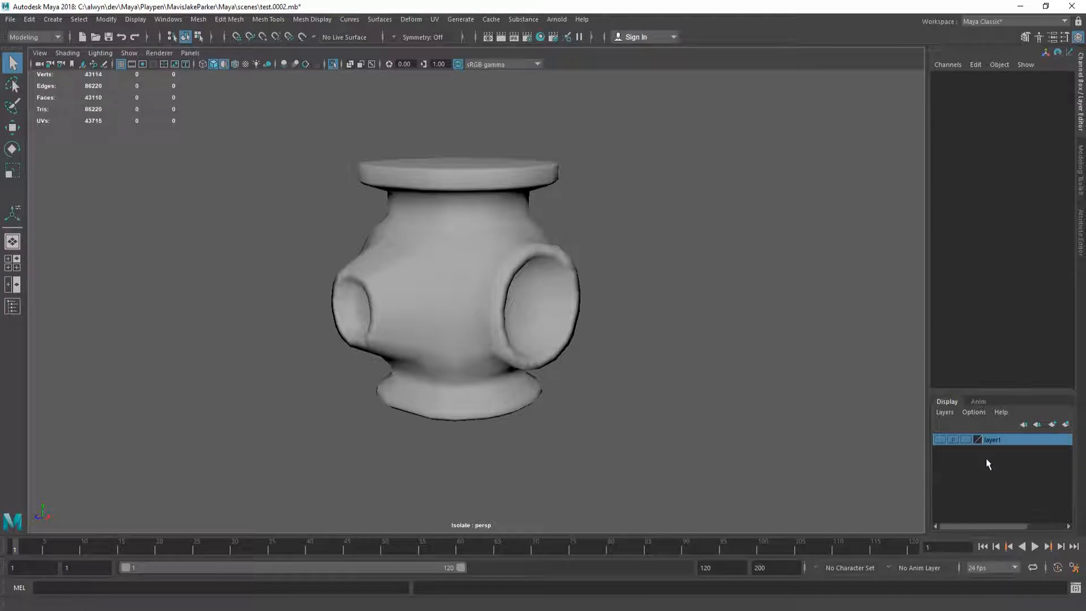
Step: Isolate the high-detail test_high mesh alone and tumble around its port and flanges
left_click(334, 64)
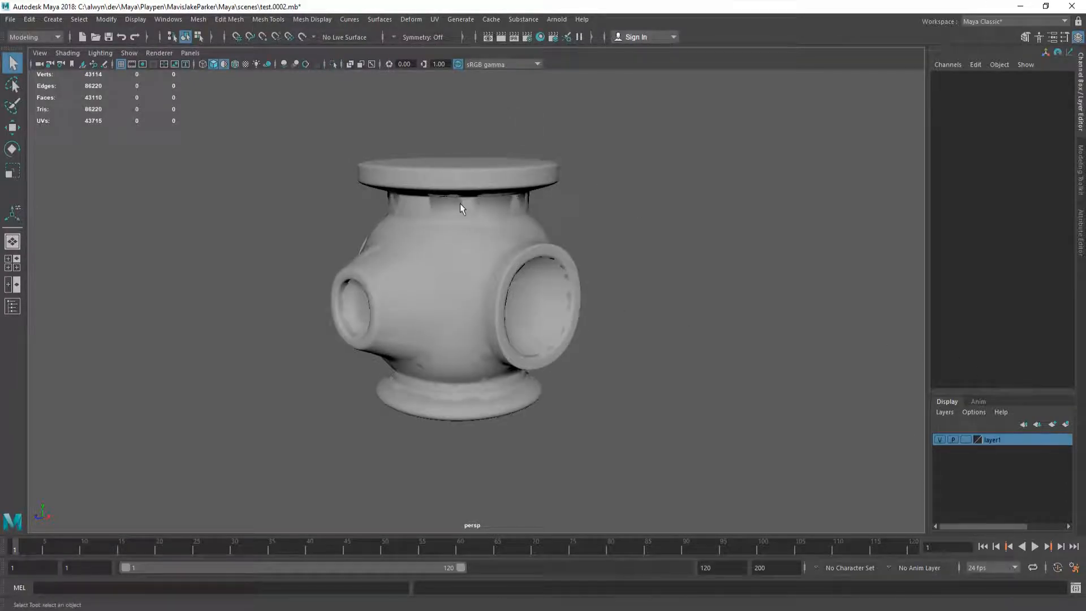
left_click(524, 272)
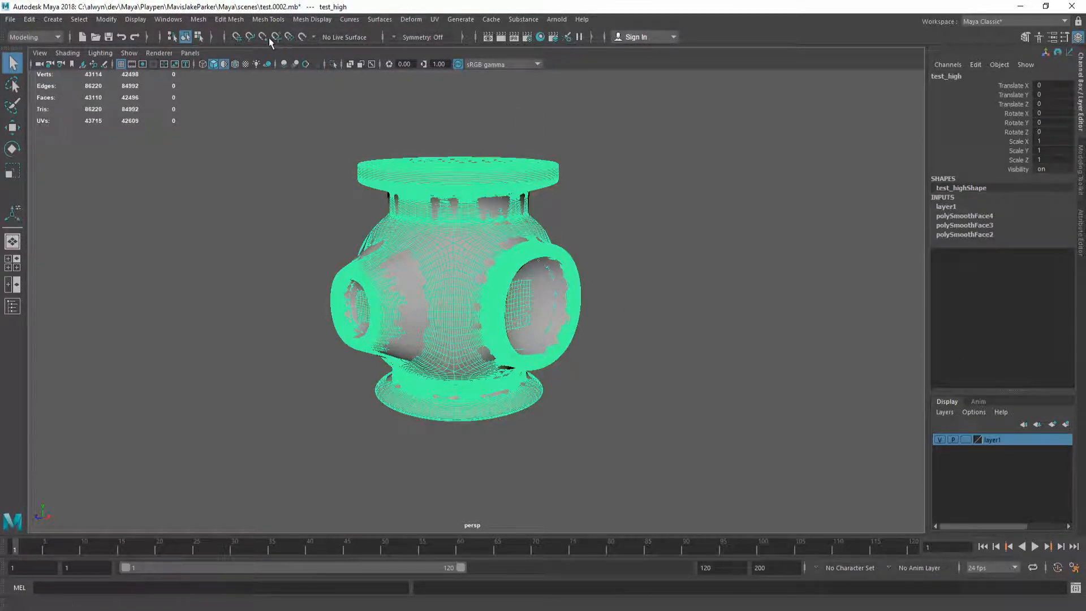
left_click(333, 64)
left_click(447, 121)
mouse_move(466, 265)
left_mouse_down("alt")
mouse_move(554, 260)
mouse_move(480, 242)
mouse_move(436, 260)
mouse_move(496, 263)
left_mouse_up("alt")
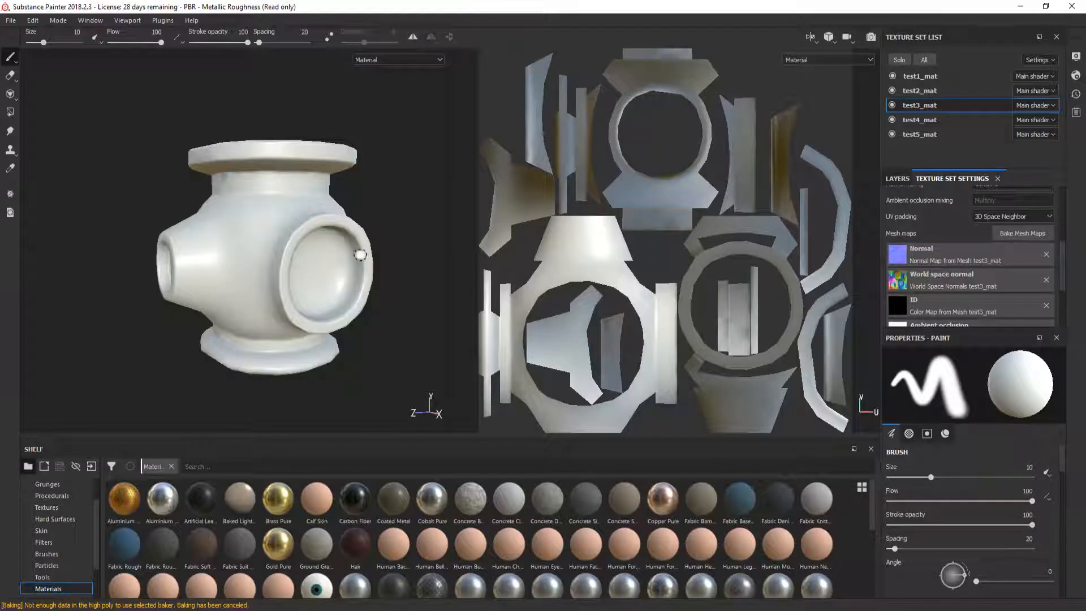
left_click_drag(294, 258, 312, 263, "alt")
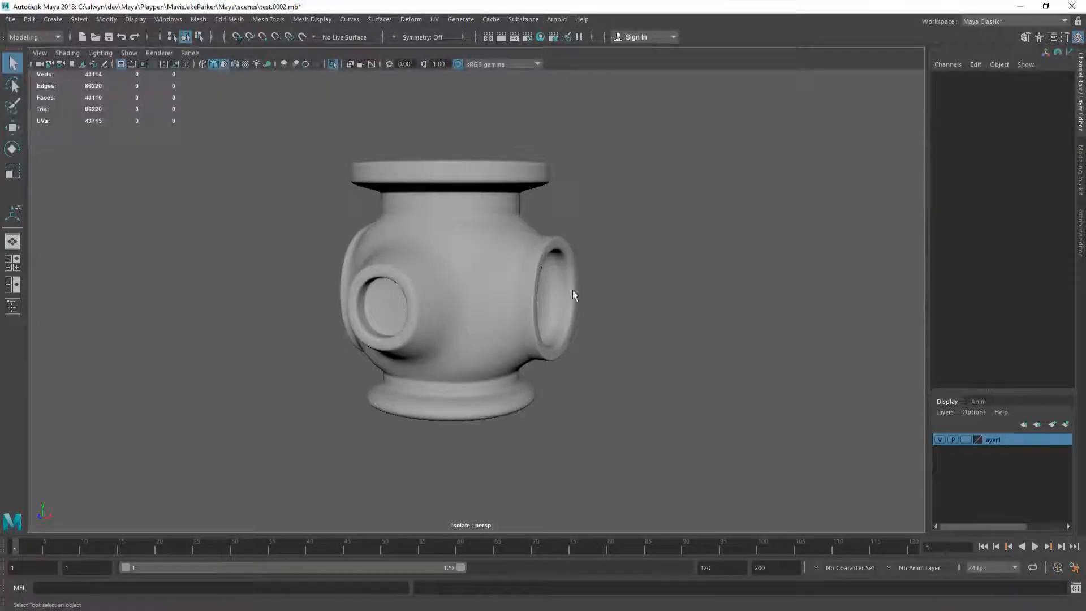
Step: Apply the Bronze Corroded smart material to test1_mat in the Layers panel
mouse_move(572, 290)
left_mouse_down("alt")
mouse_move(531, 293)
mouse_move(489, 263)
left_mouse_up("alt")
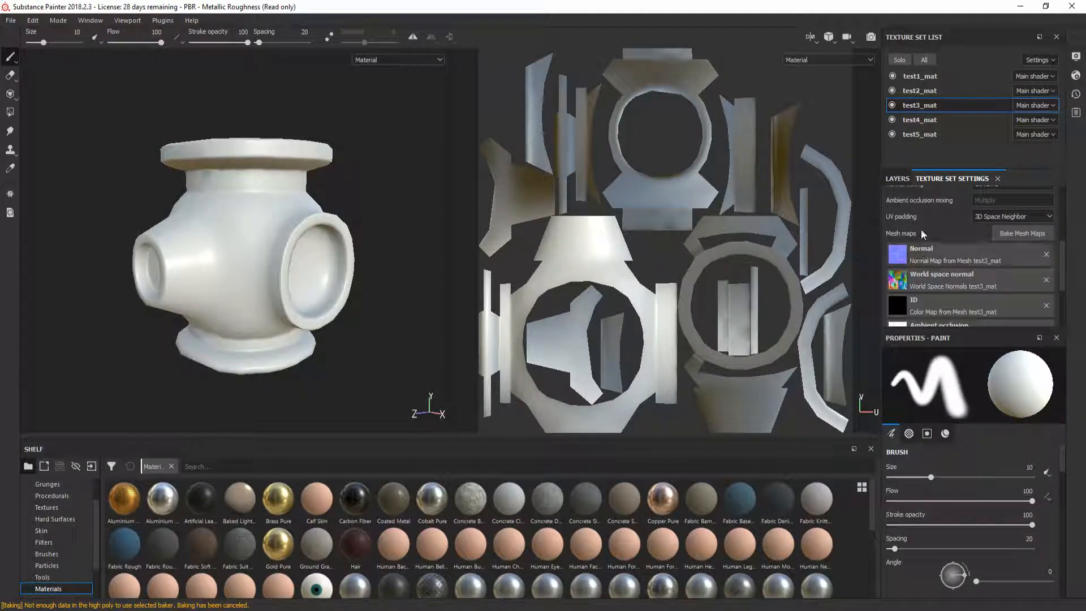
left_click(897, 178)
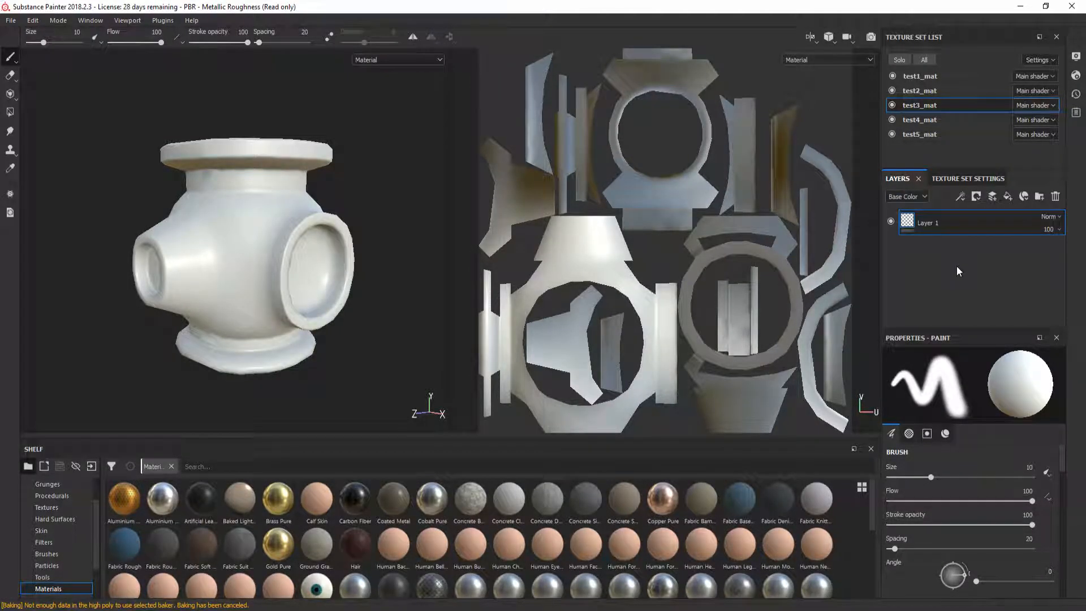
left_click(958, 73)
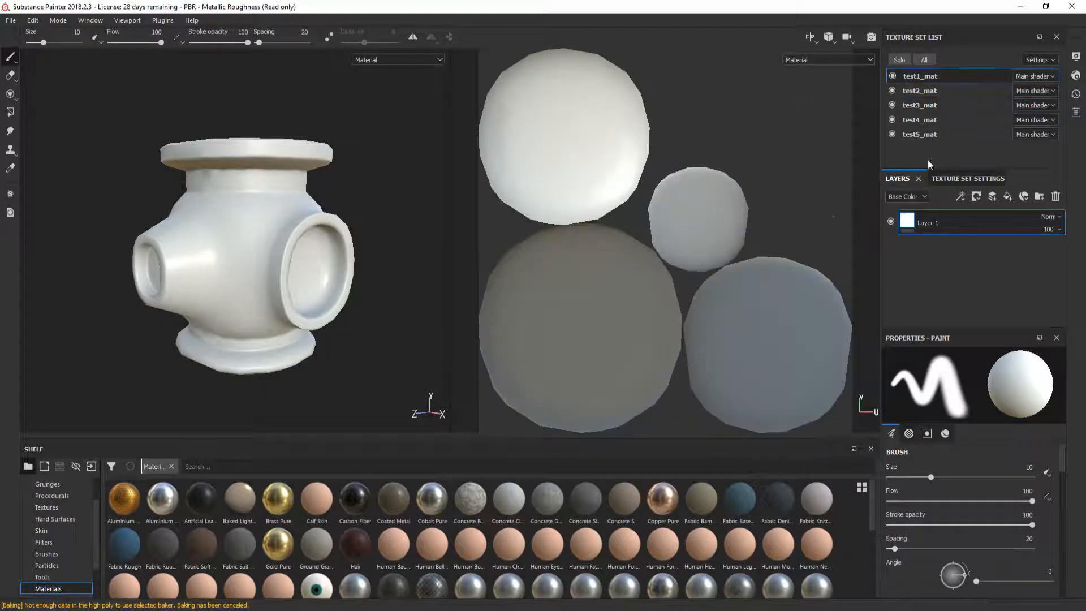
left_click(54, 555)
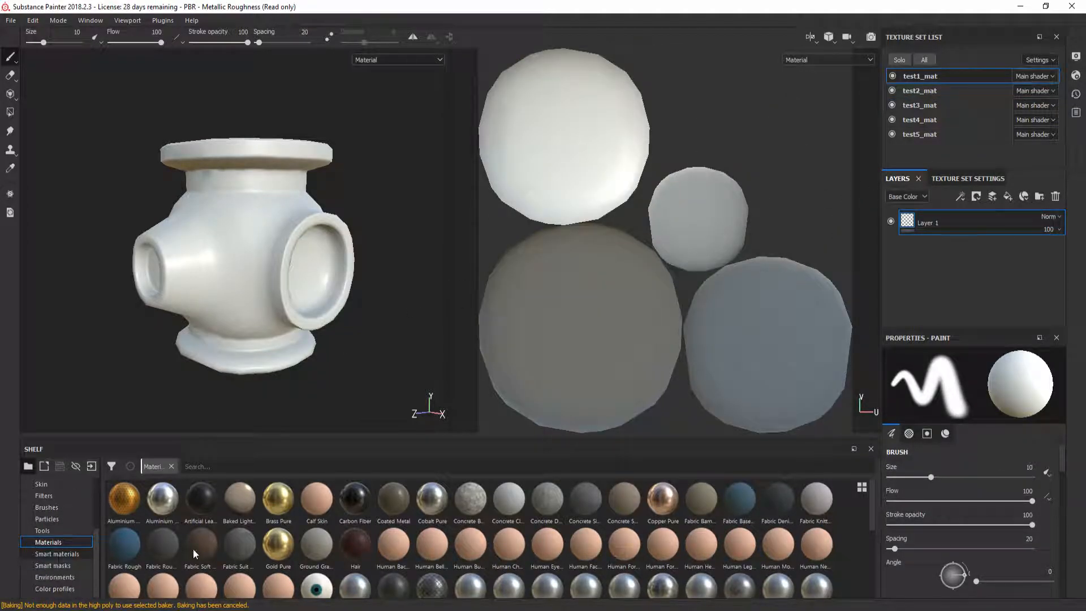
left_click_drag(279, 495, 938, 216)
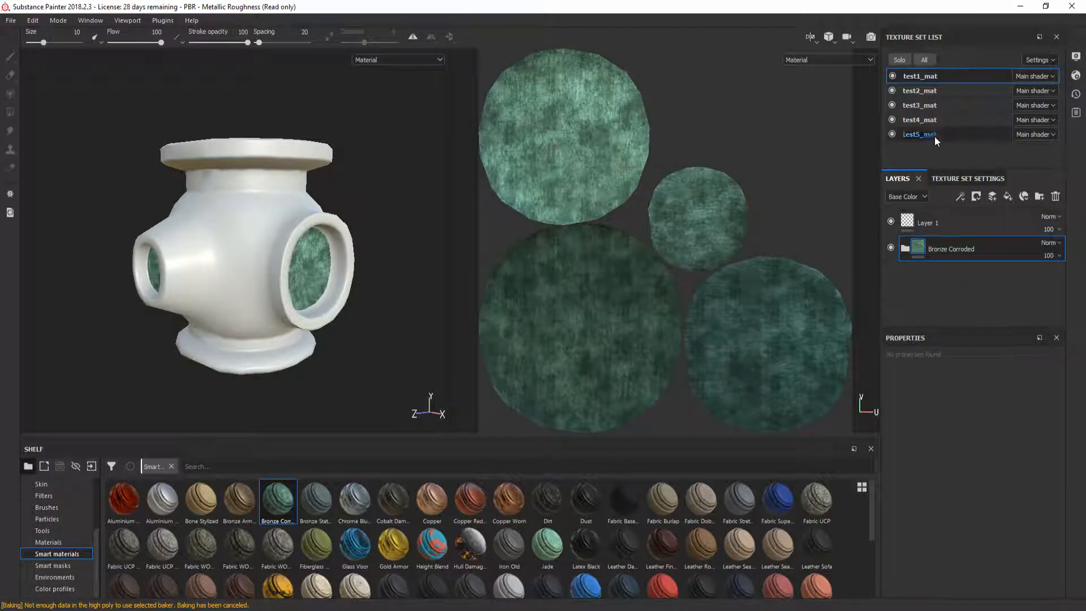
Step: Apply Iron Old, Fabric Burlap, a blue fabric and Gold Armor to test2_mat through test5_mat
left_click(935, 90)
left_click_drag(509, 546, 956, 243)
left_click(946, 105)
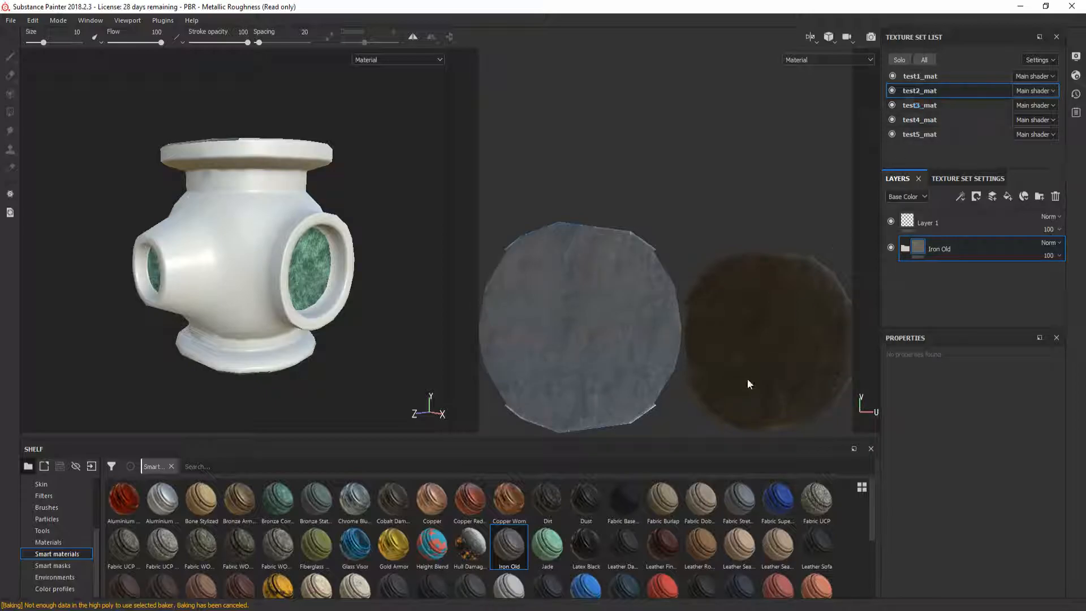
left_click_drag(661, 501, 928, 252)
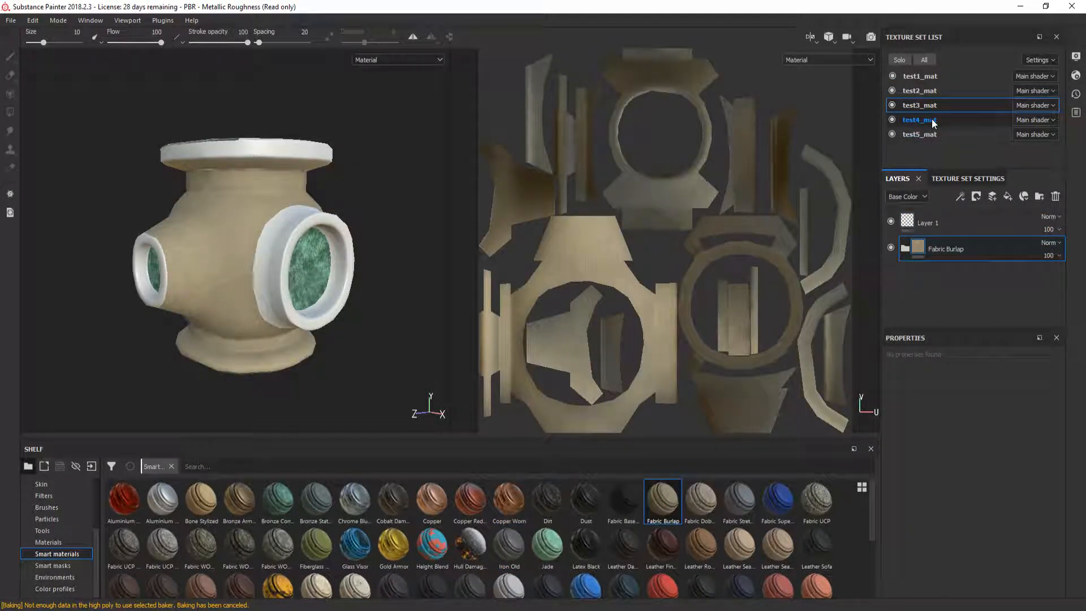
left_click(932, 119)
left_click_drag(788, 505, 945, 302)
left_click(934, 133)
left_click_drag(393, 544, 981, 288)
Step: Orbit the model to inspect the gold rings and blue flanges, then save the project
left_click_drag(205, 287, 277, 301, "alt")
middle_click_drag(221, 264, 281, 293, "alt")
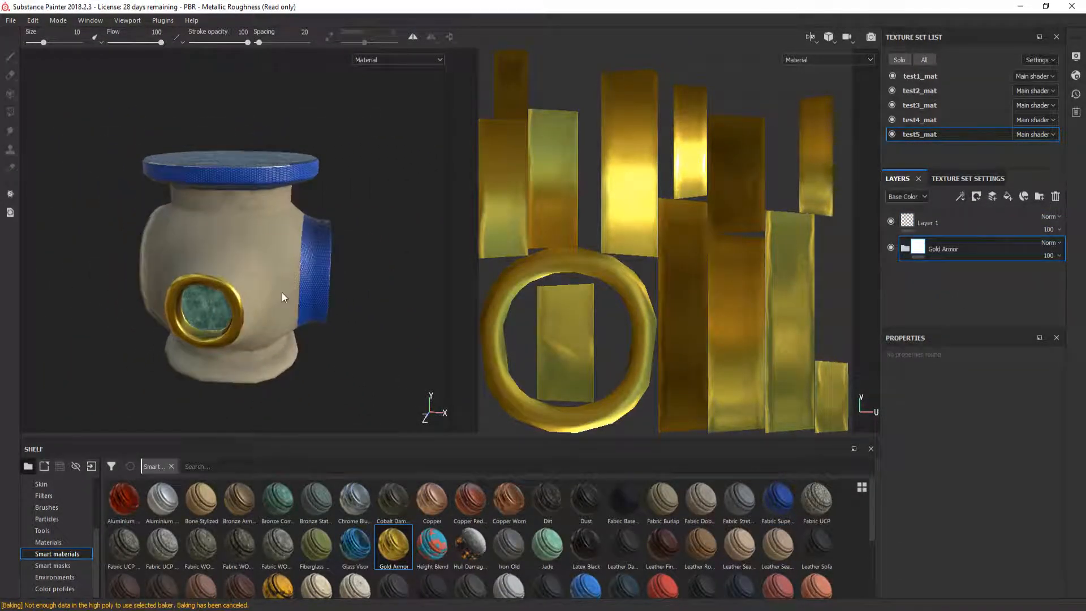
scroll(279, 292, "up", 5)
scroll(244, 277, "down", 4)
left_click_drag(244, 278, 310, 284, "alt")
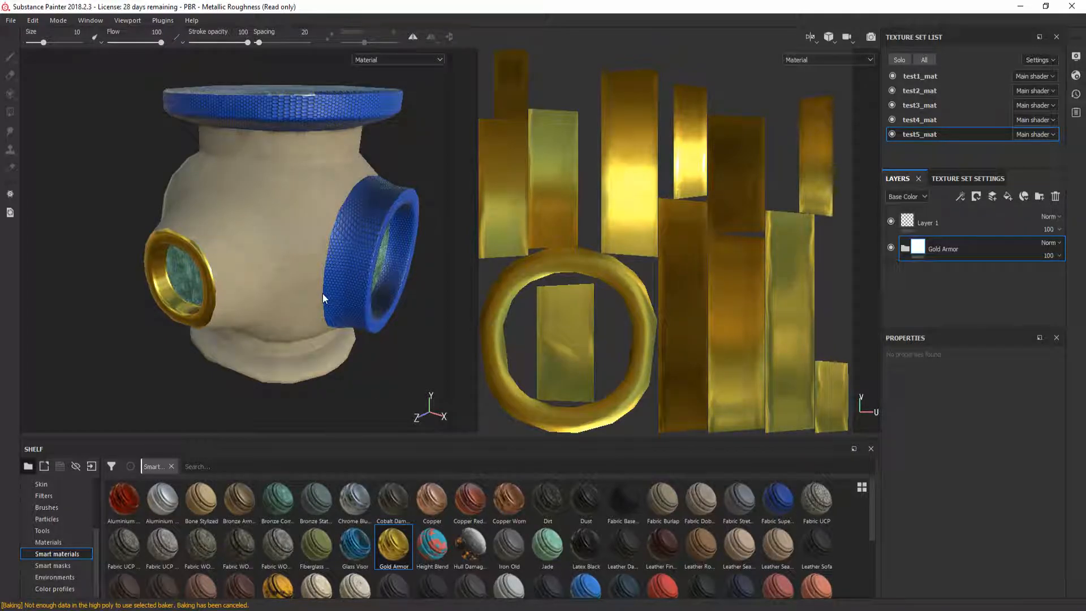
key("ctrl+s")
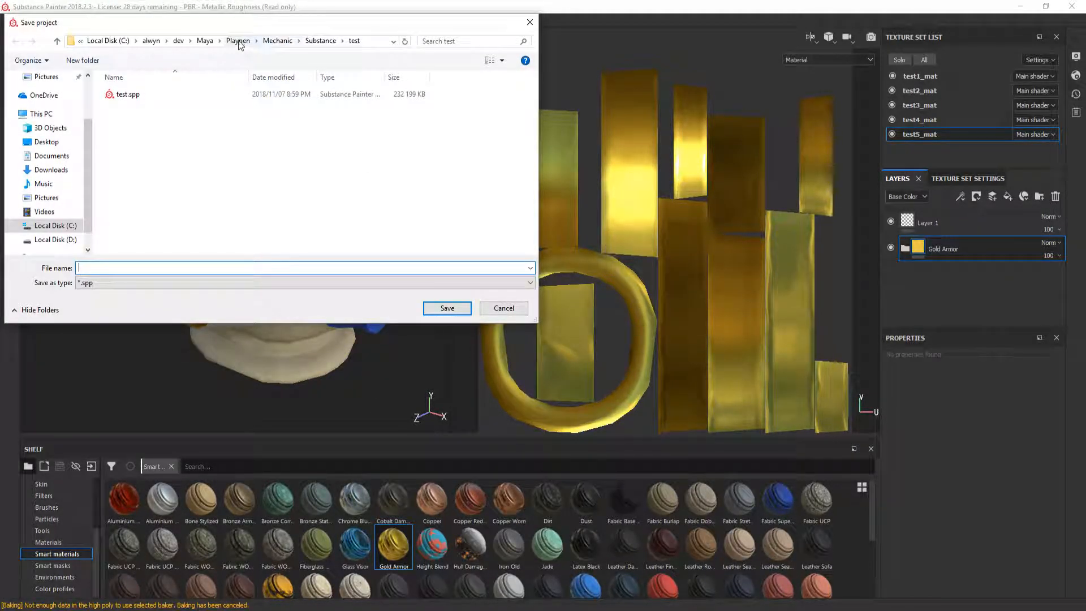
left_click(238, 40)
double_click(156, 120)
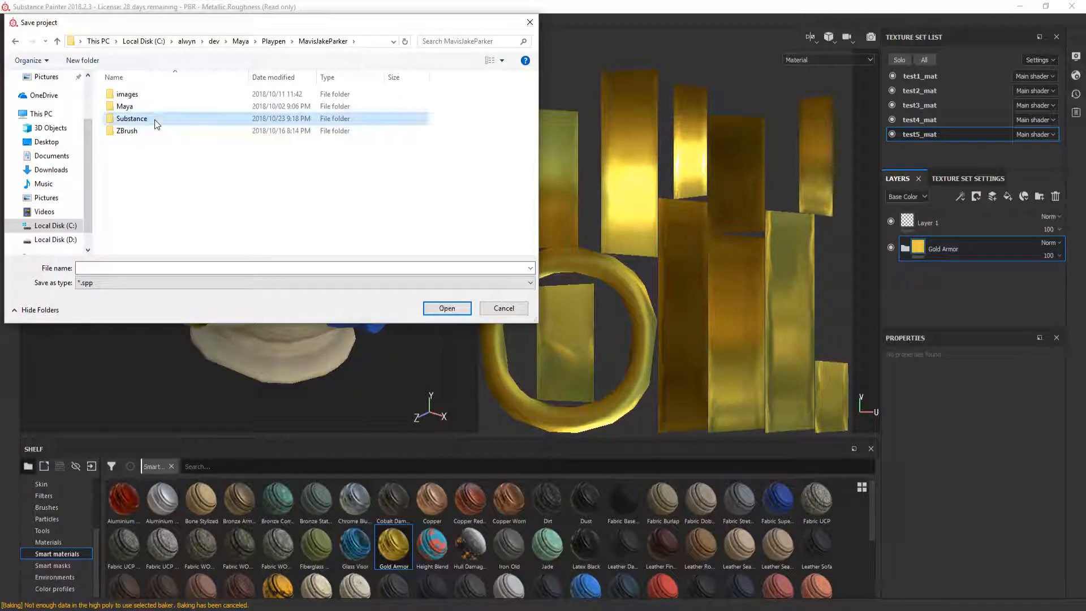
double_click(155, 119)
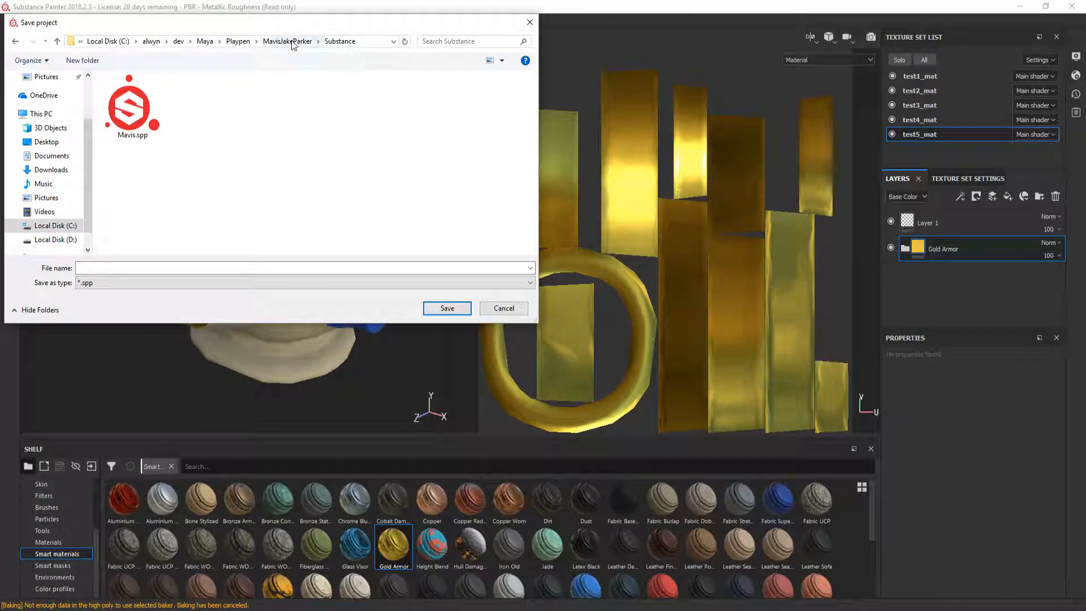
right_click(243, 123)
mouse_move(294, 243)
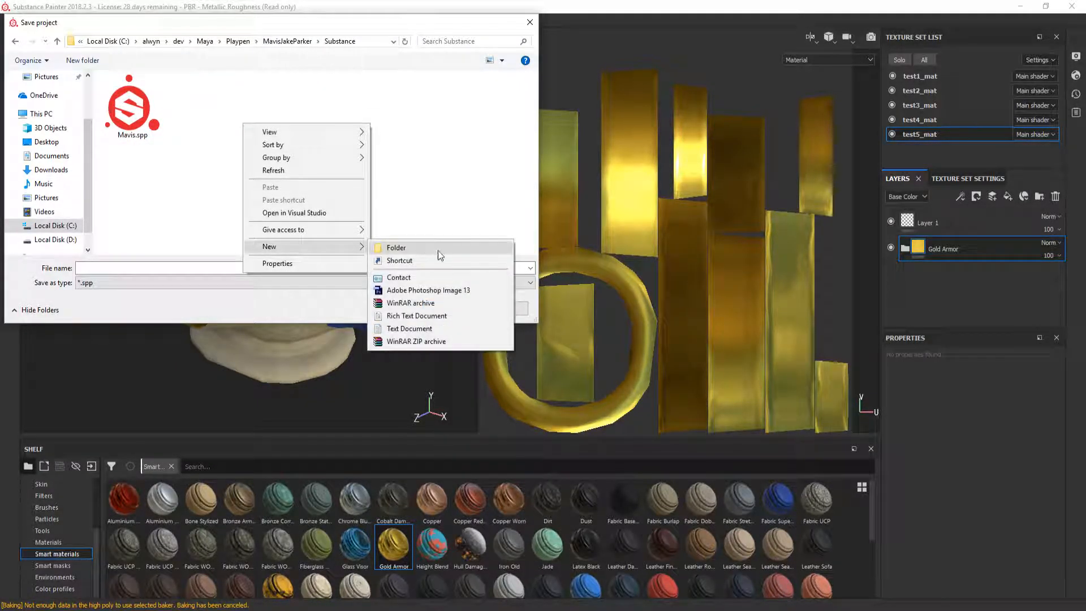
left_click(442, 250)
type("test")
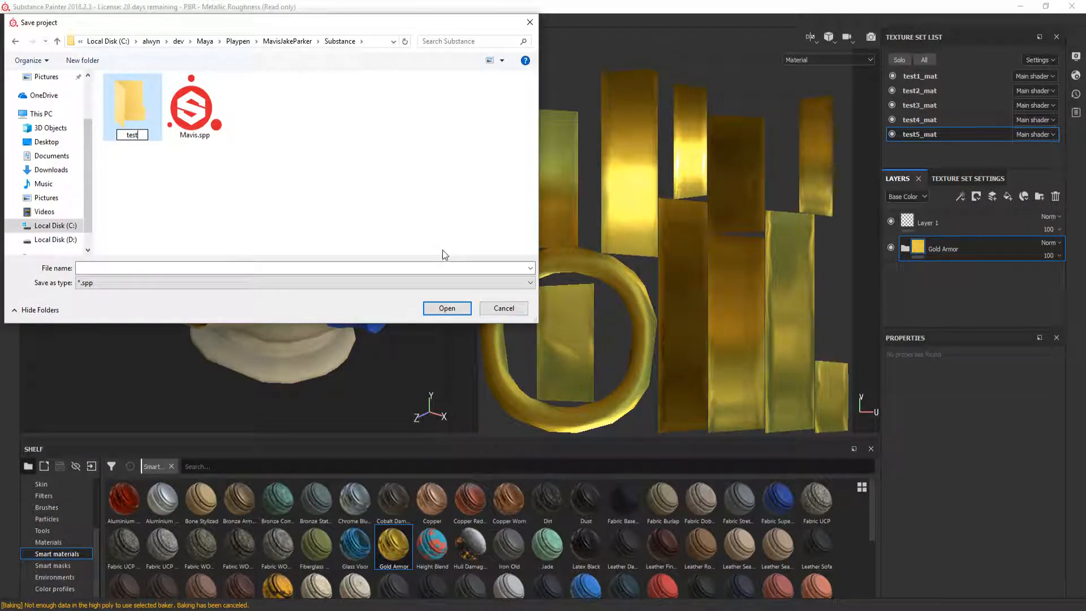
key("Return")
key("Return")
type("test")
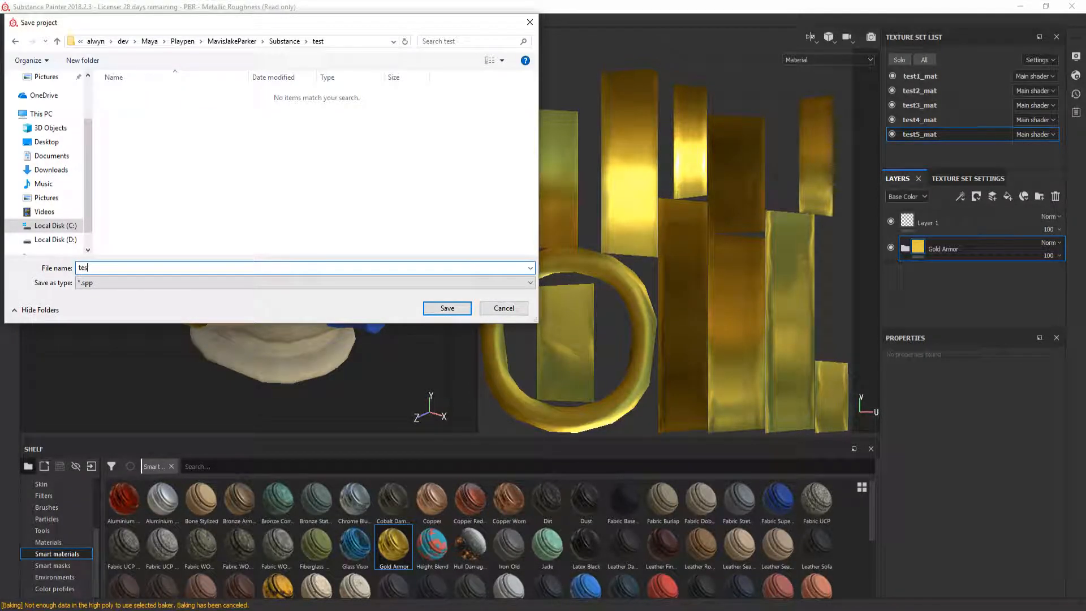
key("Return")
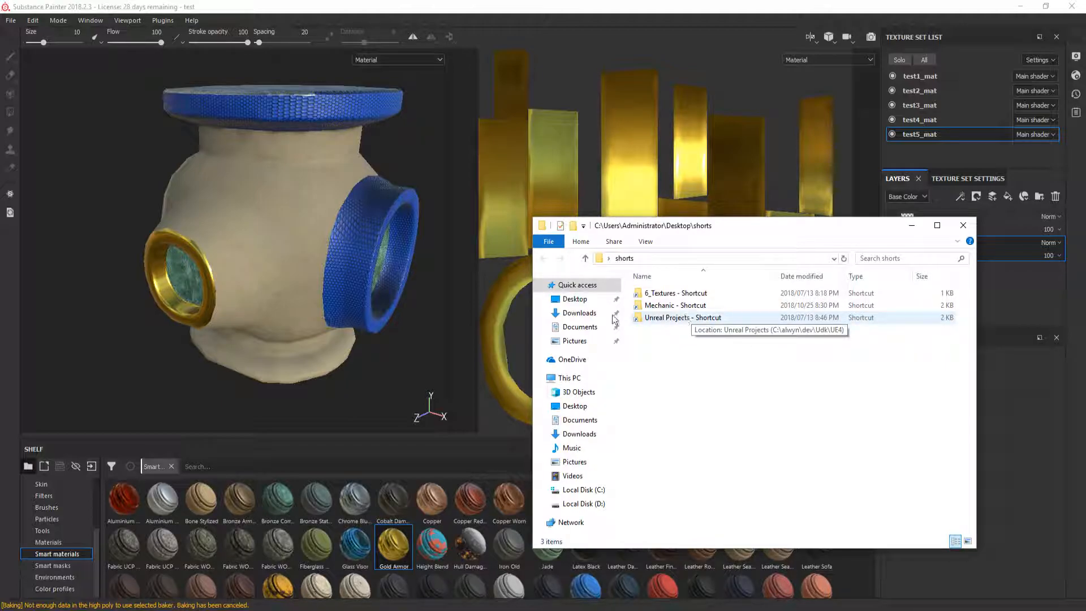
Step: Browse to the Substance\test folder holding test.spp and copy its folder path
left_click(678, 306)
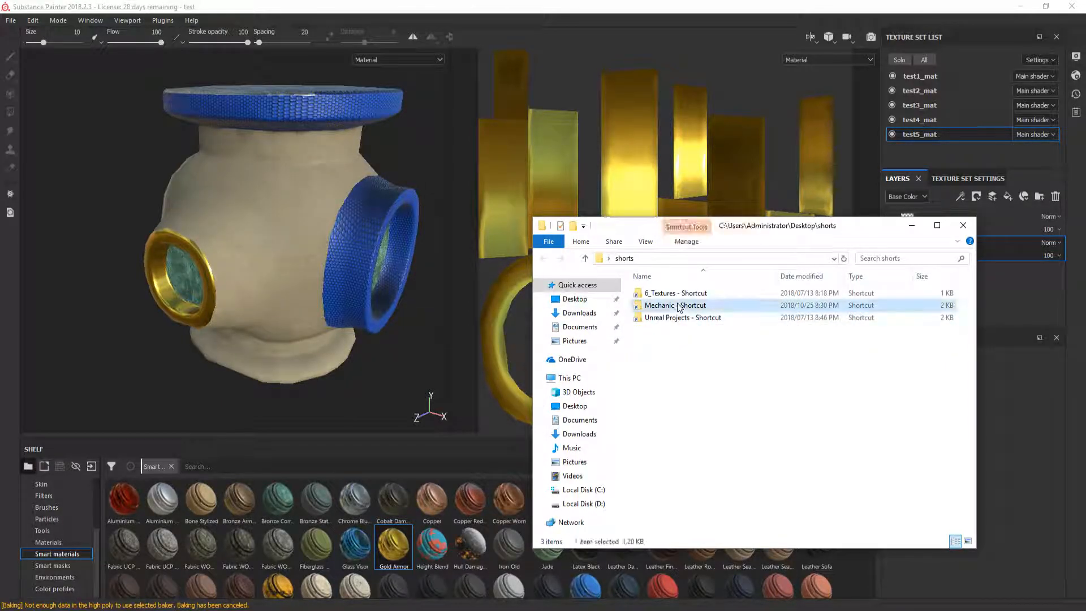
double_click(678, 306)
left_click(685, 259)
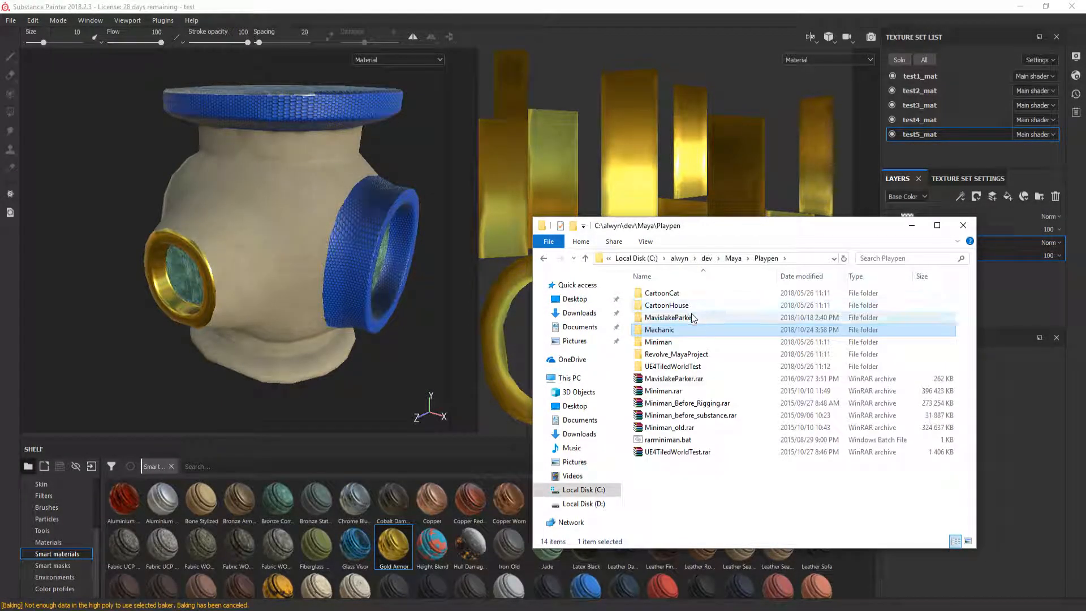
double_click(691, 318)
double_click(689, 317)
double_click(684, 293)
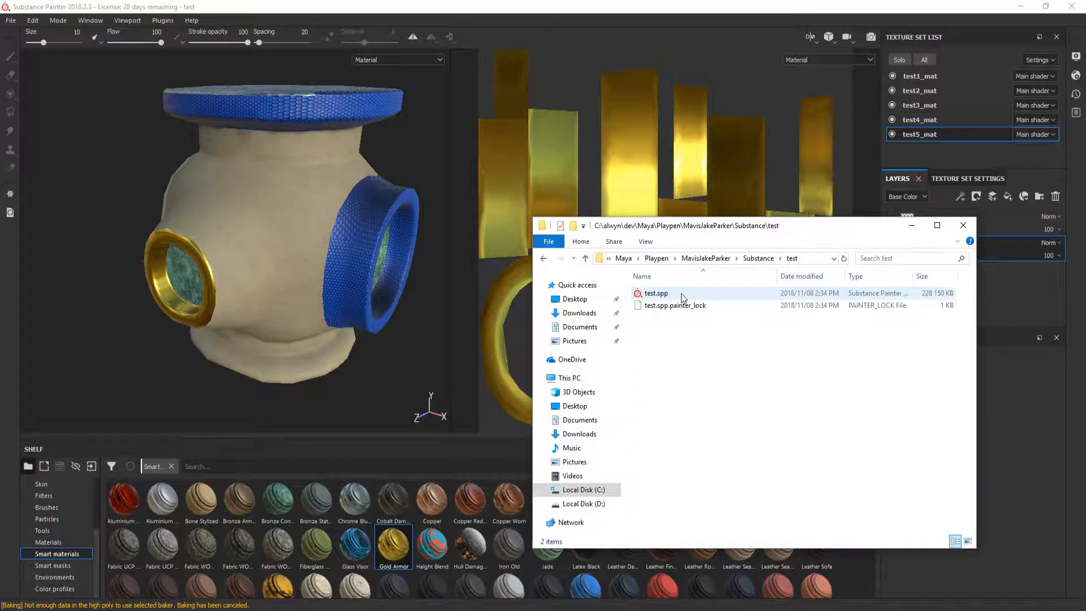
key("alt+d")
key("ctrl+c")
left_click(746, 401)
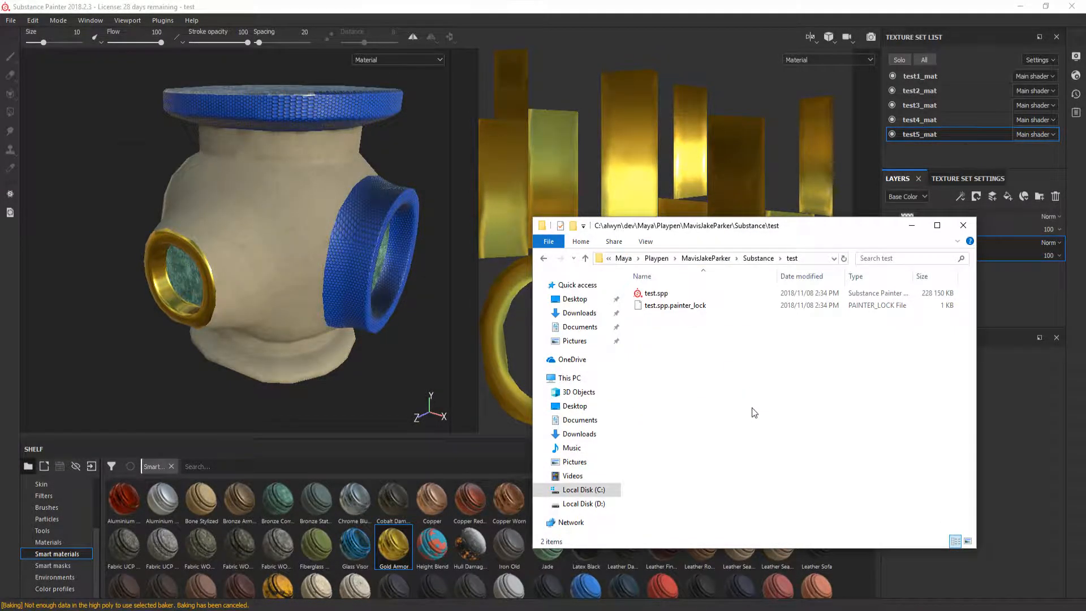
key("alt+Tab")
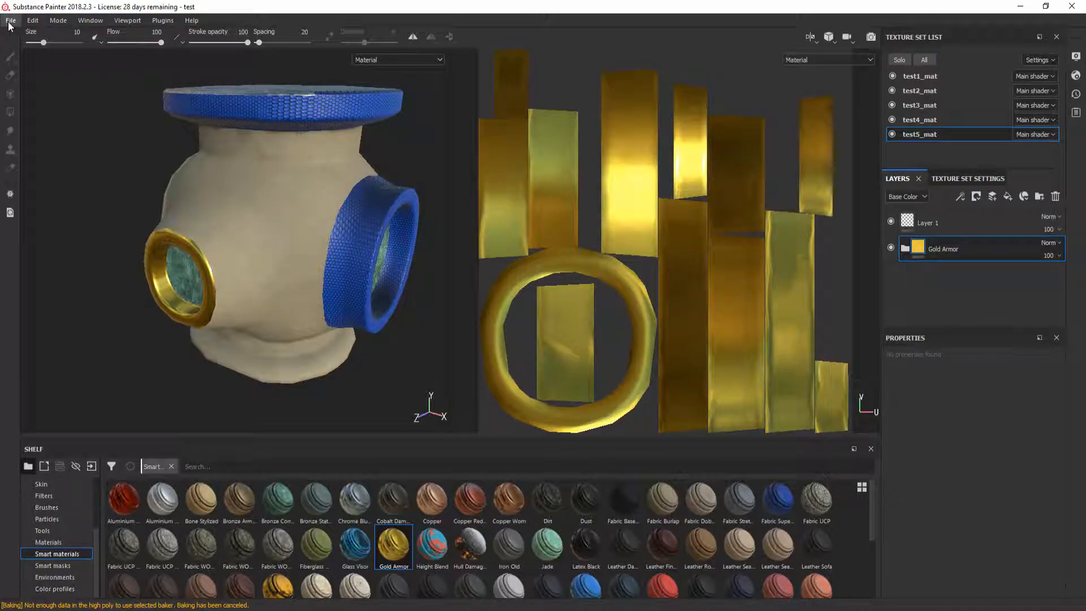
left_click(11, 20)
Step: Set the texture export destination to the pasted Substance\test folder path
left_click(58, 225)
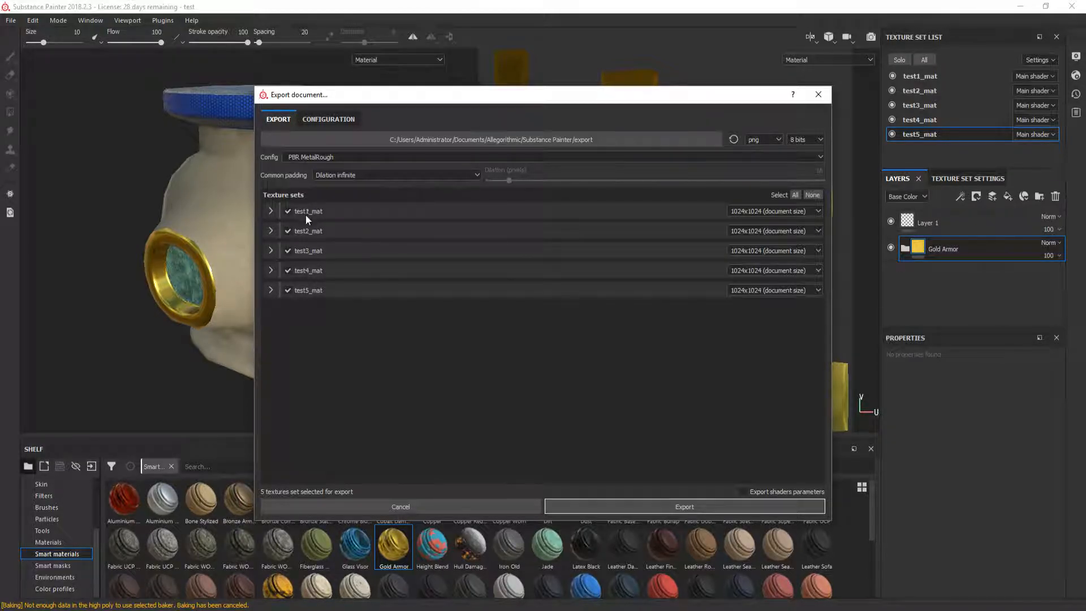
left_click(272, 211)
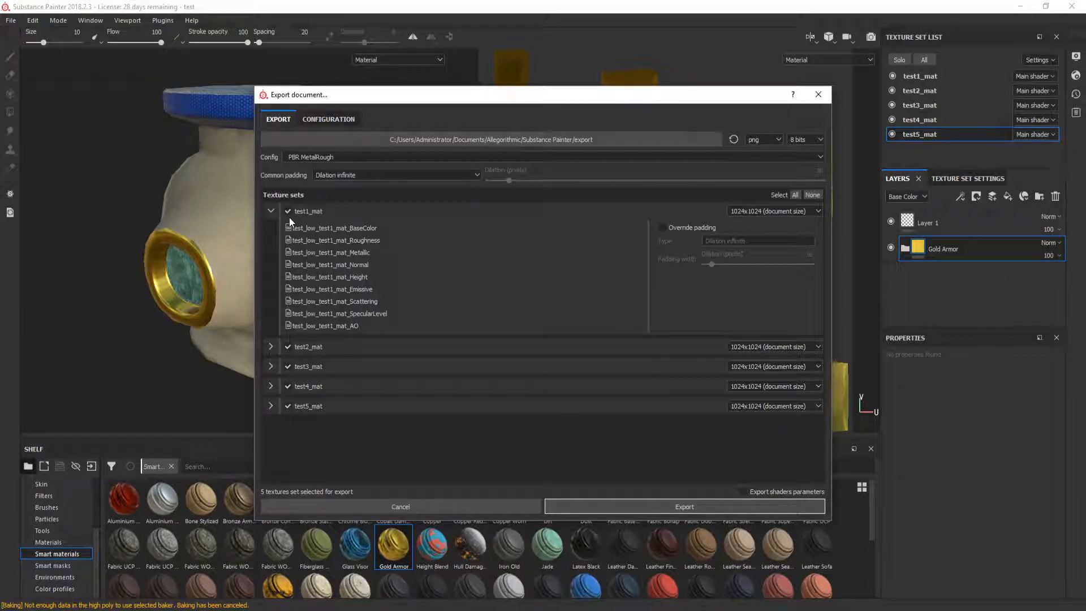
left_click(271, 212)
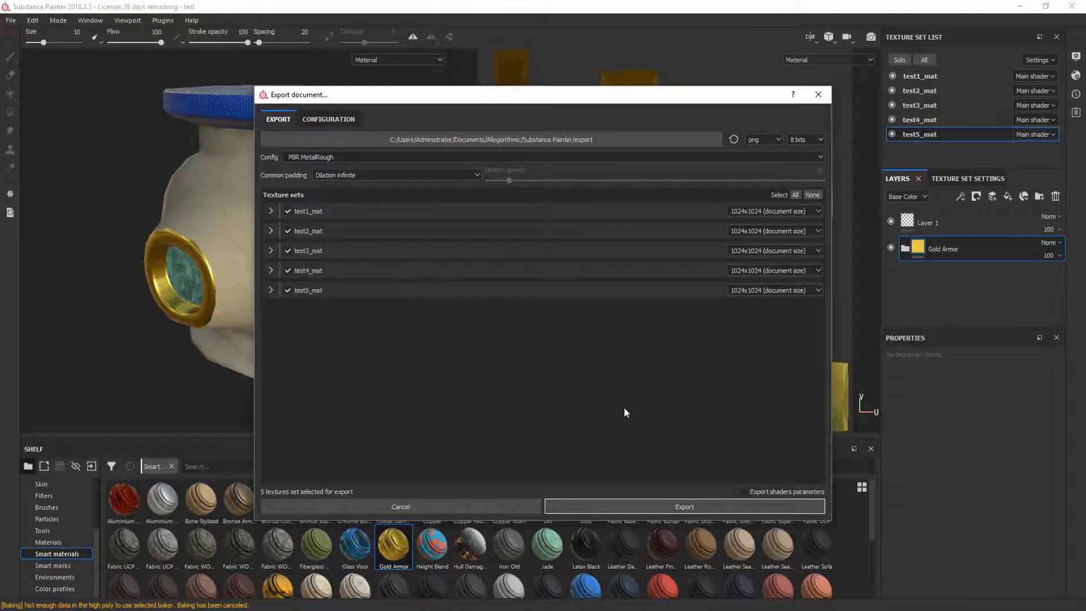
left_click(606, 140)
key("ctrl+v")
left_click(696, 398)
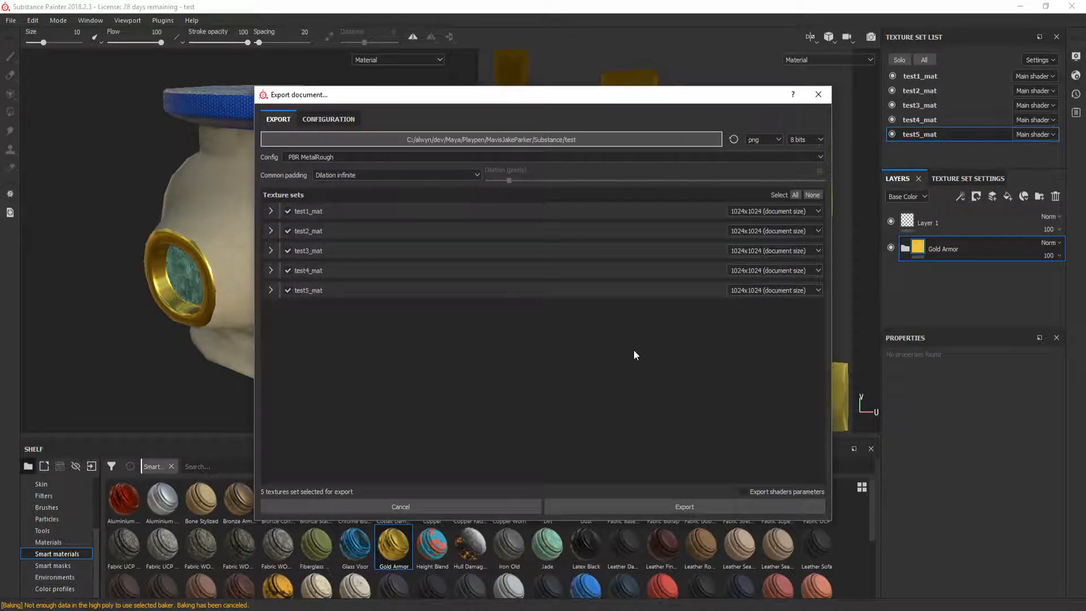
Step: Export PNG maps for all five texture sets, then close and save the project
left_click(271, 211)
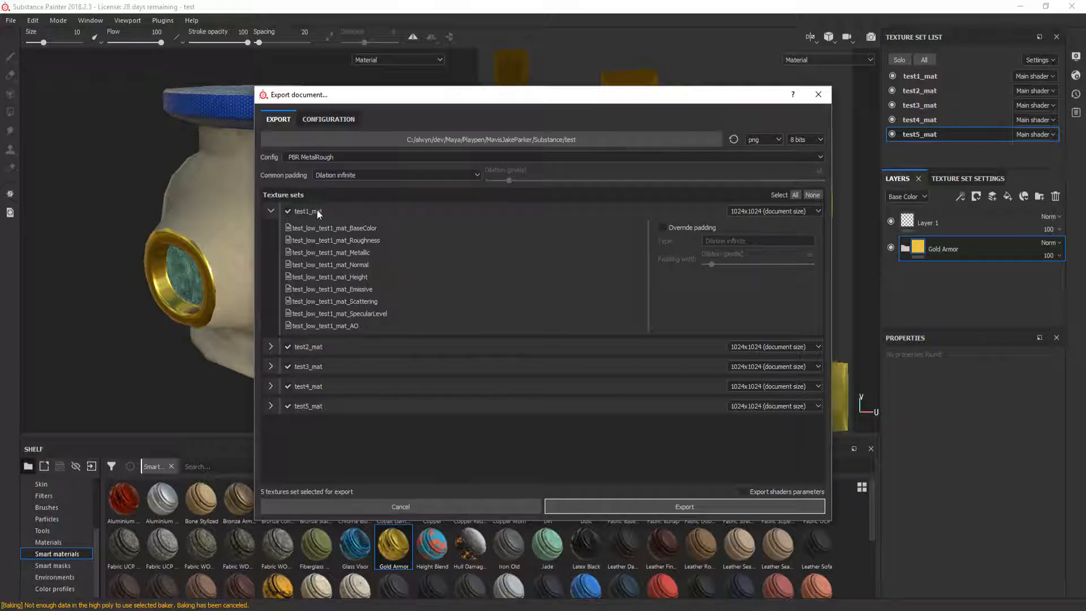
left_click(270, 211)
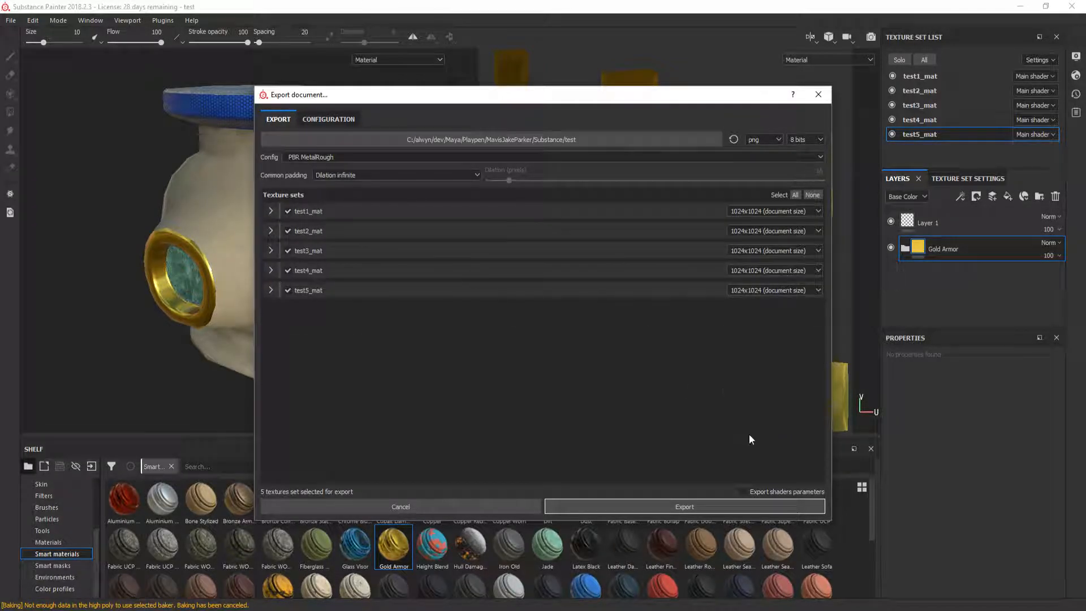
left_click(685, 505)
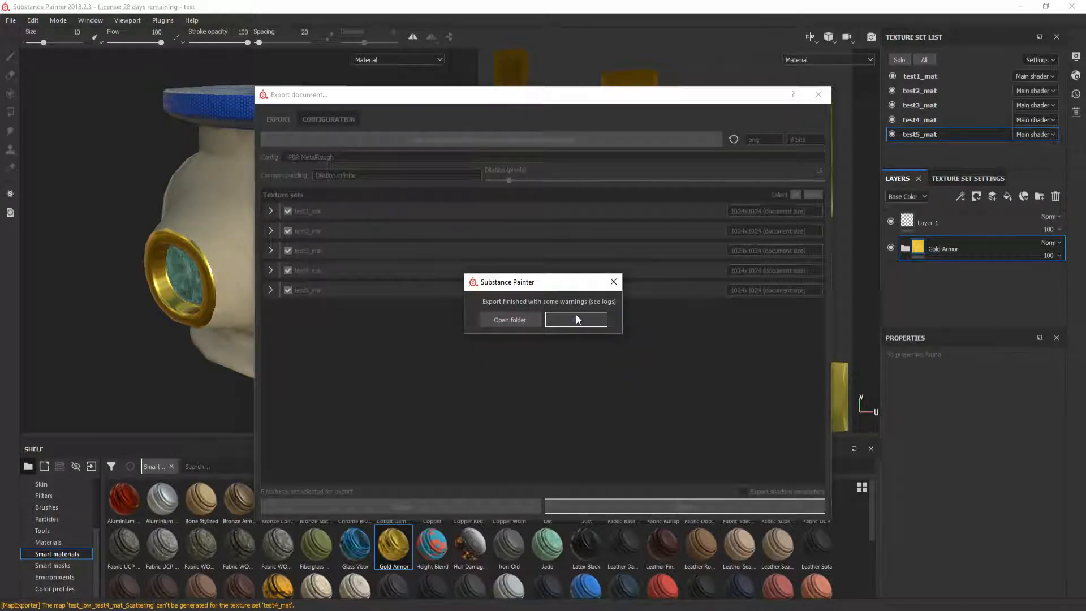
left_click(573, 319)
left_click(1070, 6)
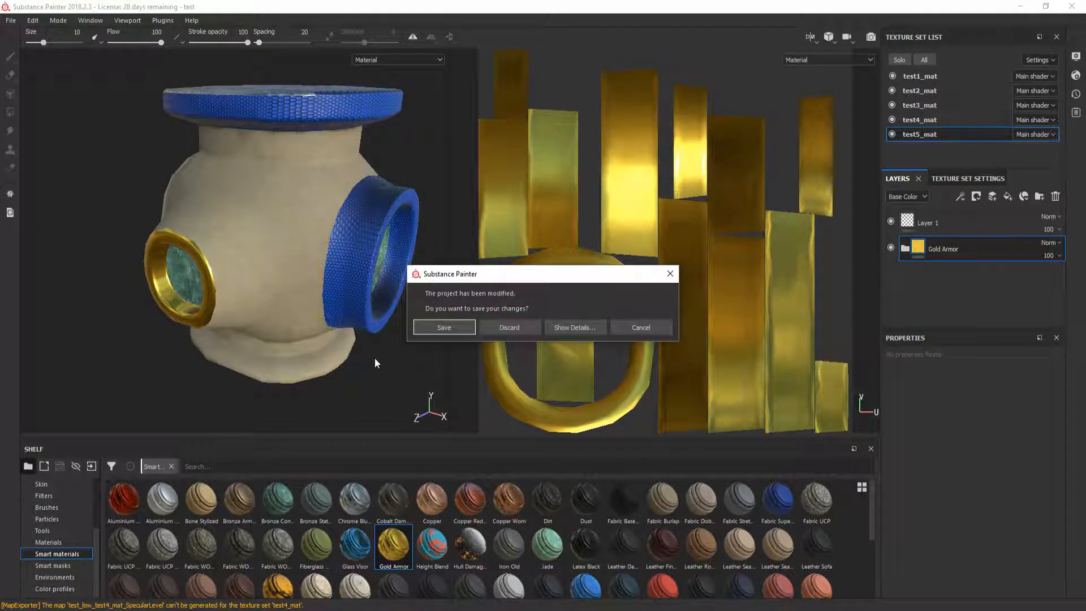
left_click(435, 329)
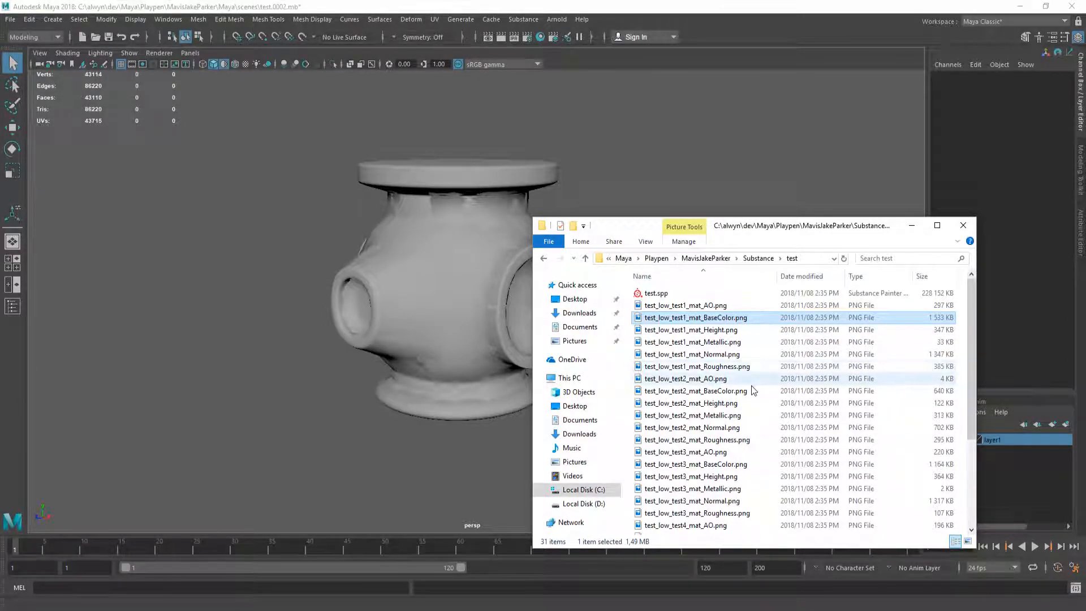
Step: Select the five BaseColor PNGs for test1_mat through test5_mat
left_click(753, 391, "ctrl")
left_click(752, 464, "ctrl")
scroll(752, 467, "down", 2)
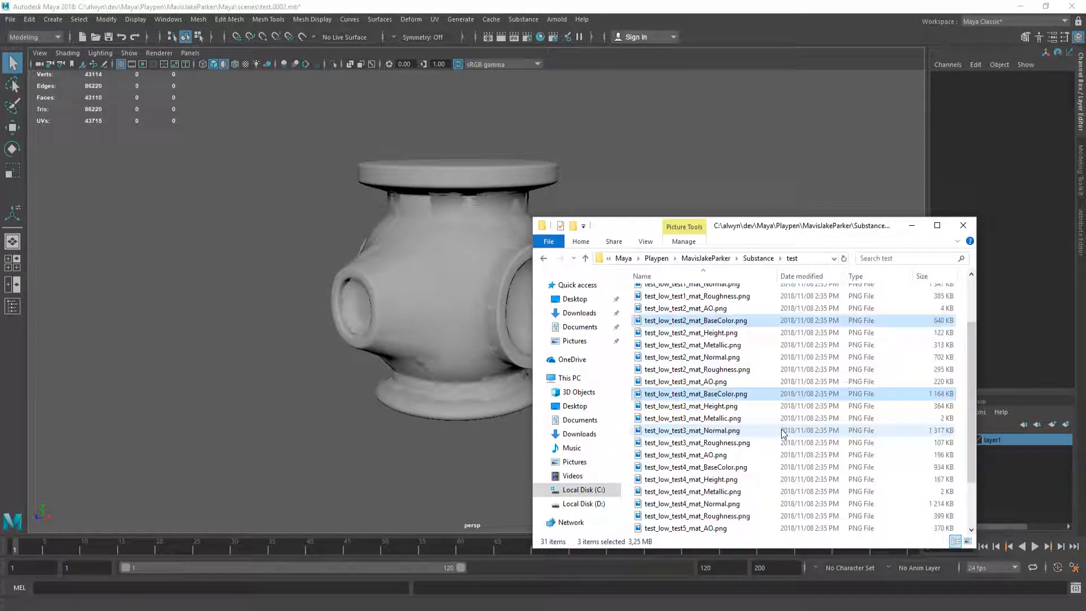
left_click(752, 468, "ctrl")
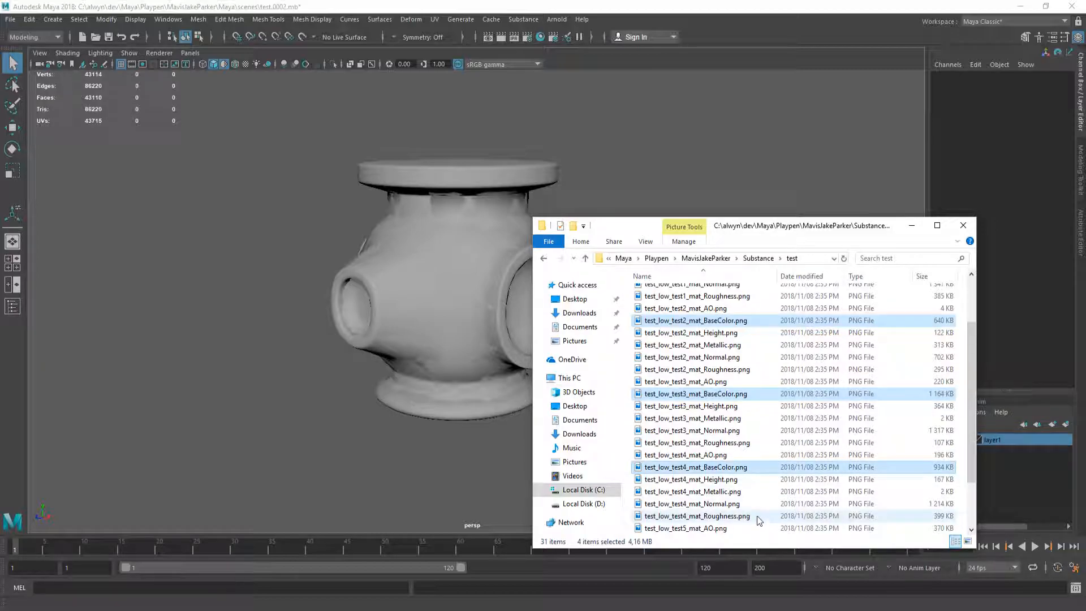
scroll(756, 478, "down", 2)
left_click(753, 479, "ctrl")
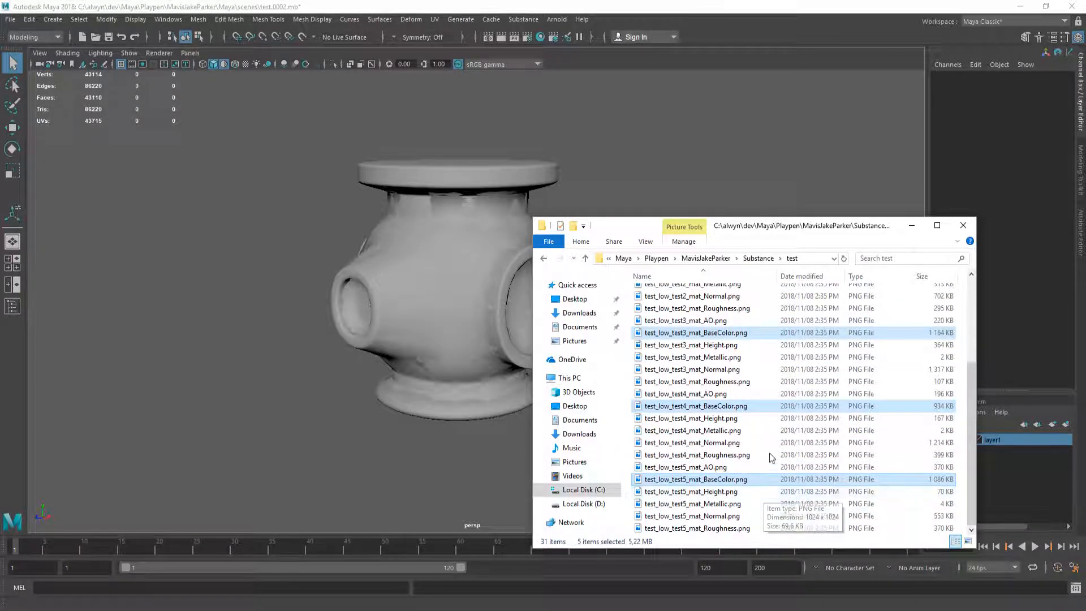
Step: Create a test folder in Maya\images, paste the BaseColor PNGs into it, and return to Maya
left_click(706, 258)
double_click(696, 305)
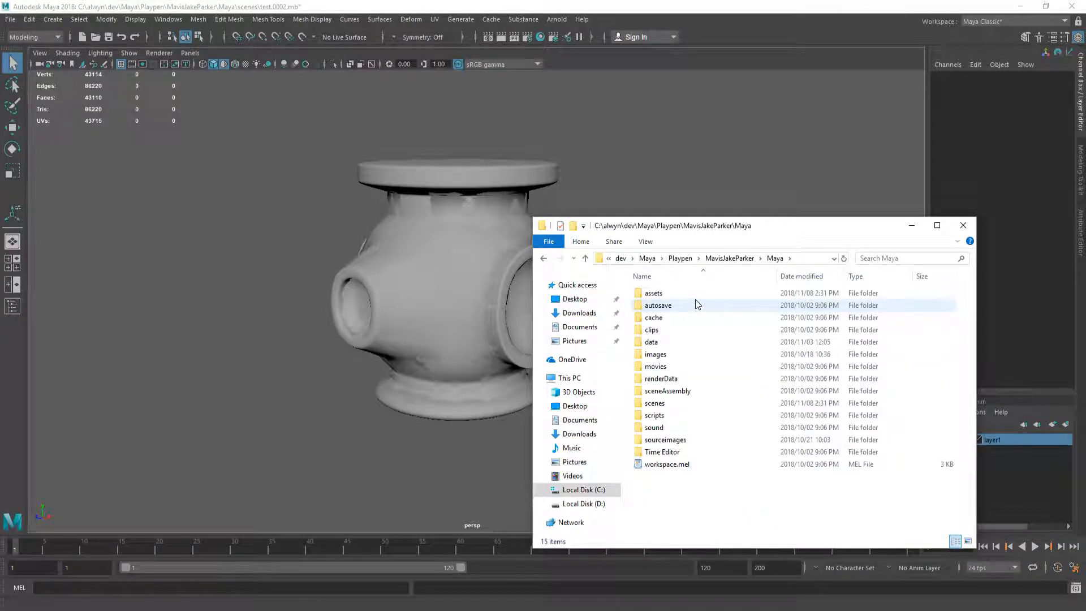
double_click(702, 368)
right_click(712, 373)
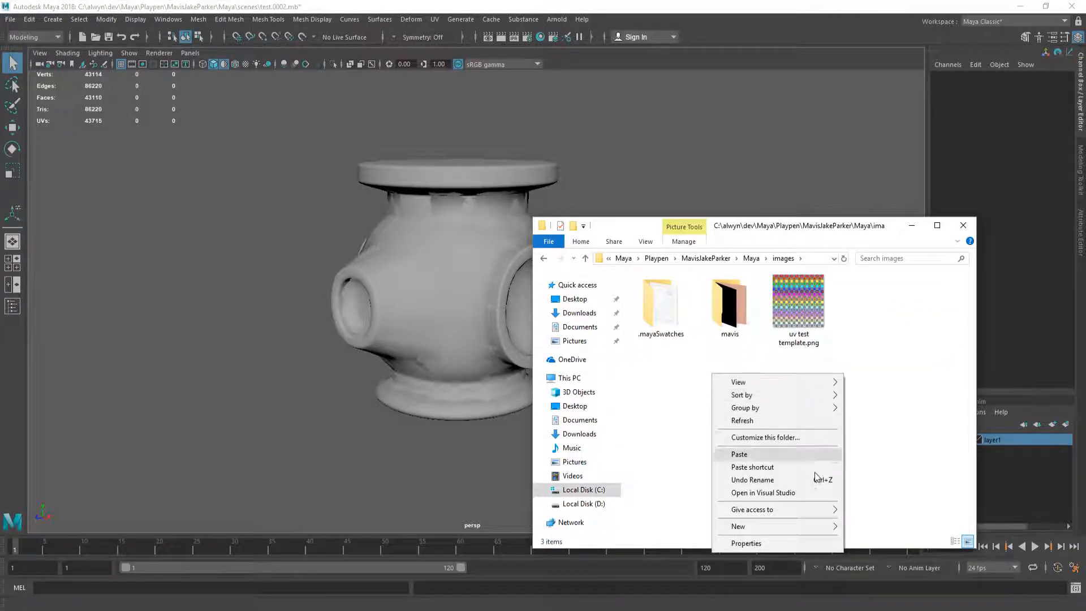
mouse_move(792, 526)
left_click(918, 428)
type("test")
key("Return")
key("Return")
key("ctrl+v")
left_click(734, 405)
key("alt+Tab")
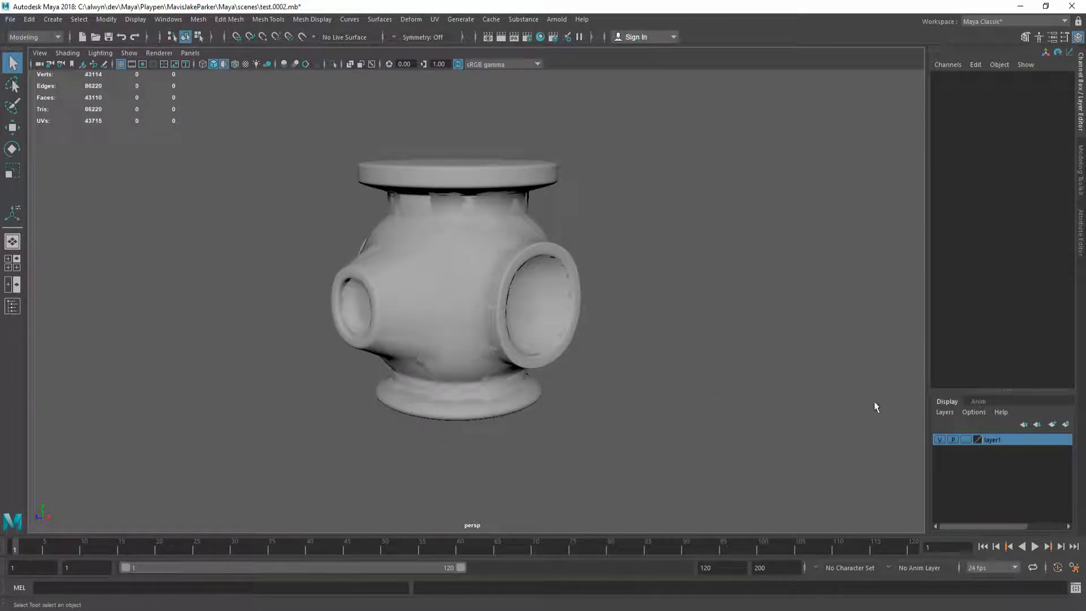
Step: Hide layer1 in Maya and copy the AssignTextureFiles.txt script text from Google Drive
left_click(939, 439)
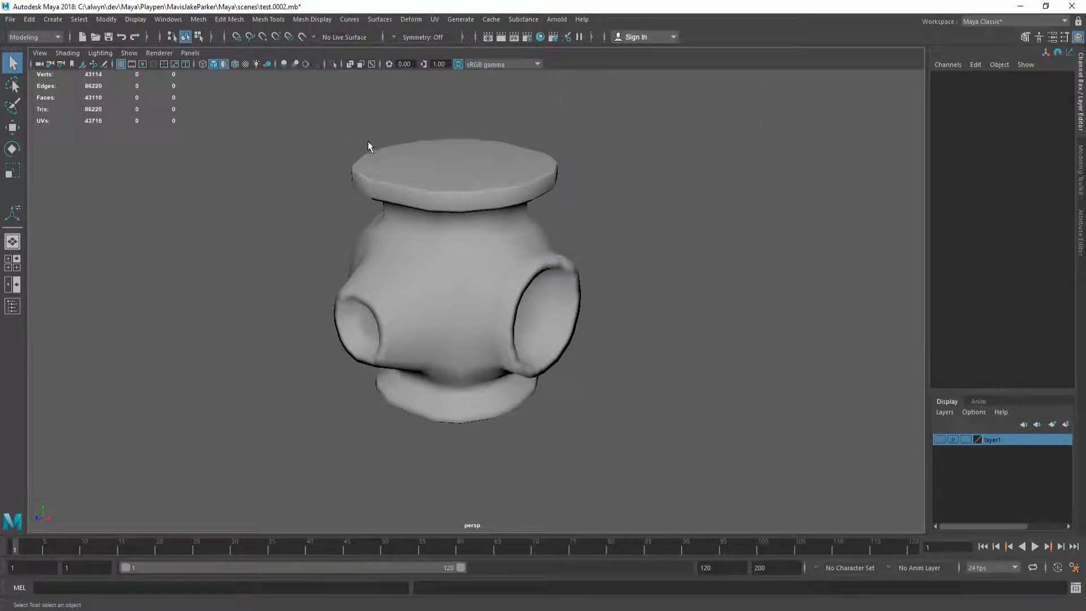
key("alt+Tab")
double_click(347, 231)
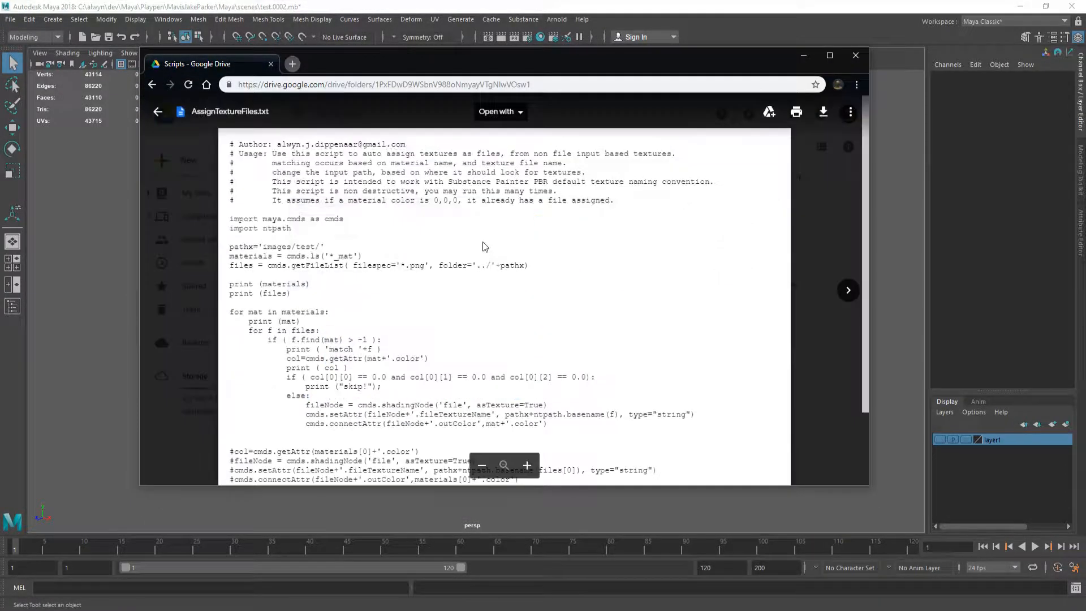
key("ctrl+a")
key("Escape")
key("alt+Tab")
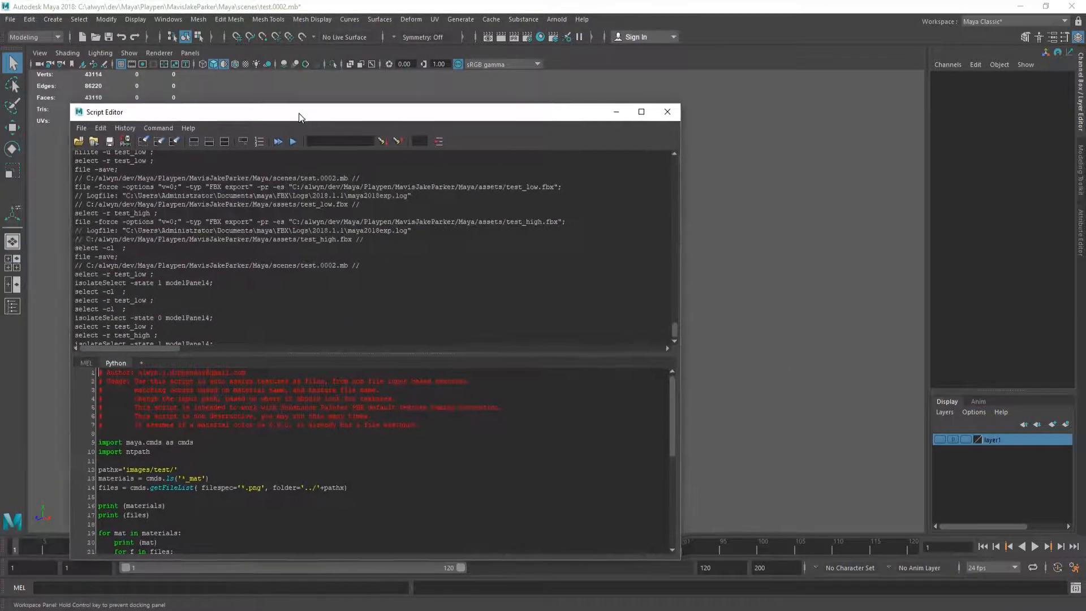
left_click_drag(298, 114, 298, 72)
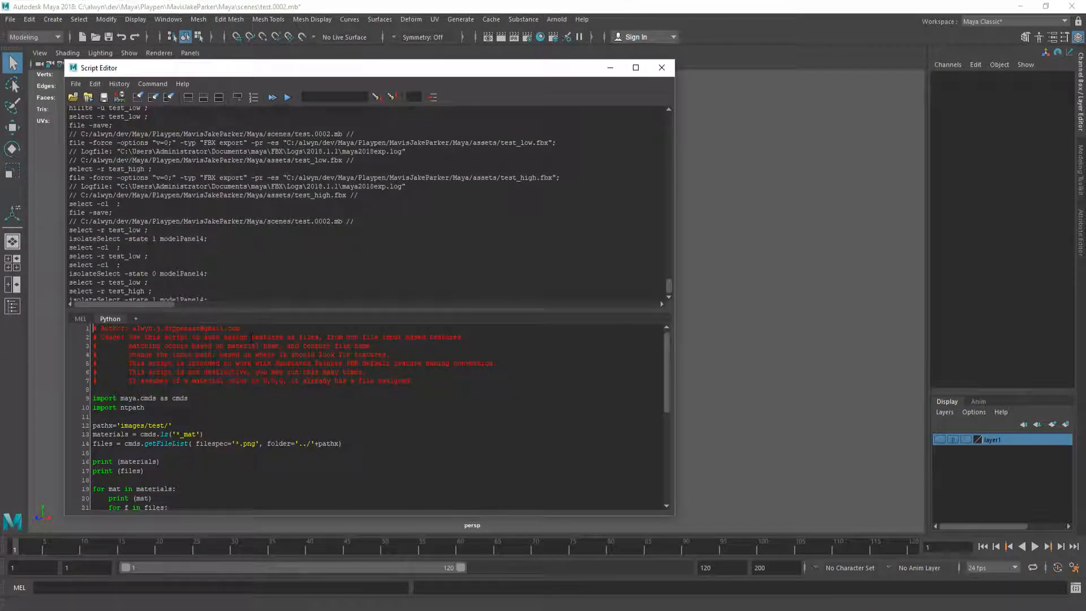
Step: Replace the Python tab's code with the pasted AssignTextureFiles script
key("ctrl+a")
key("Delete")
key("ctrl+v")
scroll(256, 354, "up", 7)
Step: Select 'test' in the images path, run the script, then bring up the Hypershade
double_click(157, 425)
key("ctrl+Left")
key("ctrl+Left")
key("ctrl+Left")
key("ctrl+shift+Right")
key("ctrl+shift+Right")
key("ctrl+shift+Right")
key("ctrl+Left")
key("ctrl+shift+Right")
scroll(264, 352, "down", 5)
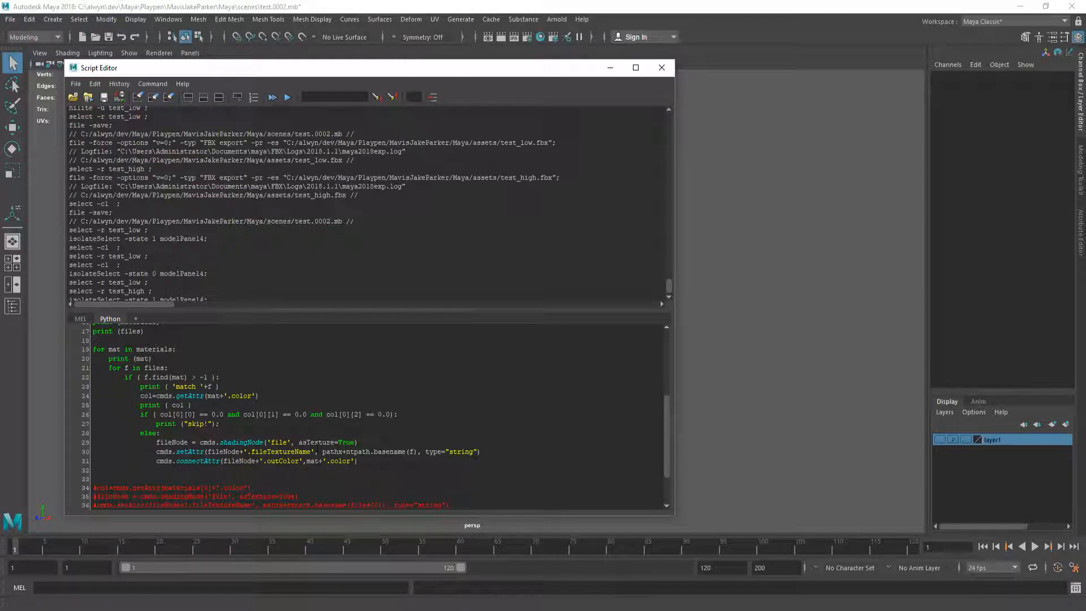
key("ctrl+Return")
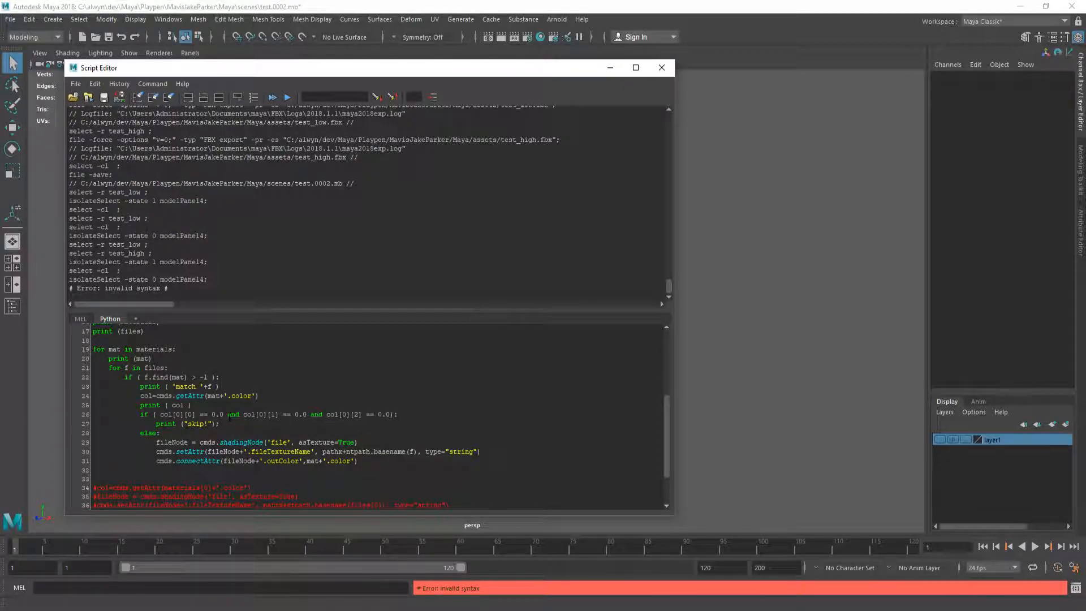
scroll(229, 419, "up", 3)
left_click(540, 36)
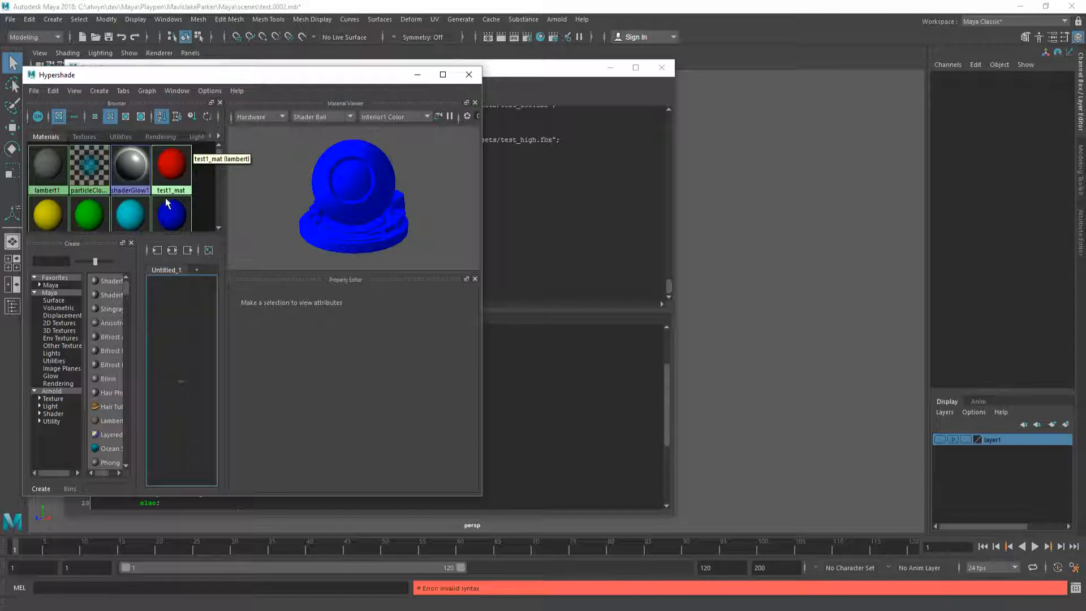
Step: Close Hypershade and move the Script Editor aside to reveal the pipe junction
left_click(468, 74)
left_click(226, 390)
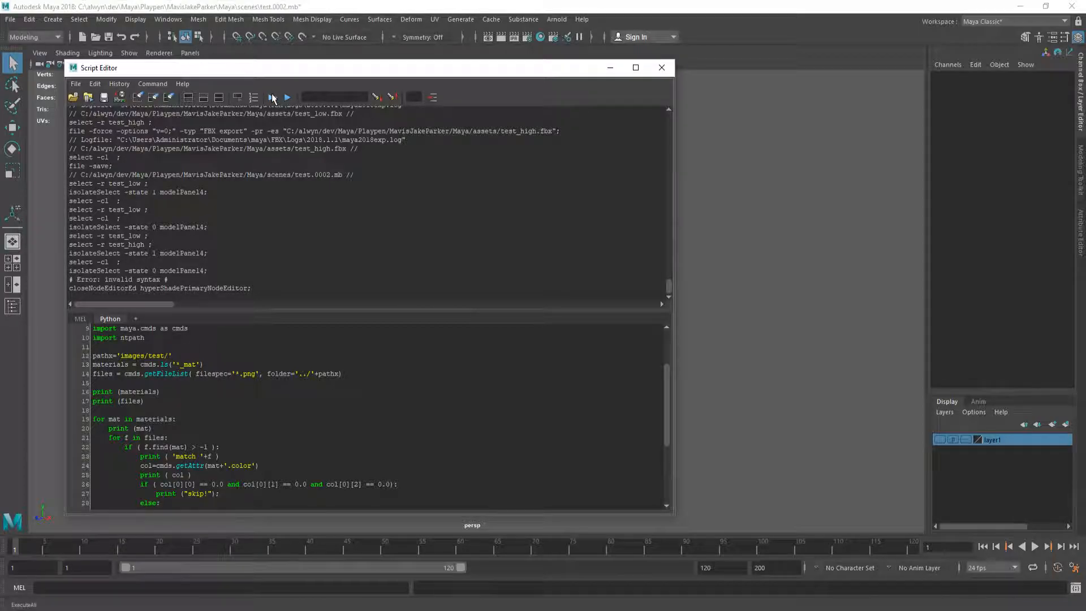
left_click_drag(327, 68, 770, 73)
Step: Orbit the model and turn on textured display (6), then return the cursor to line 14's .png filter
left_click_drag(448, 246, 337, 258, "alt")
key("6")
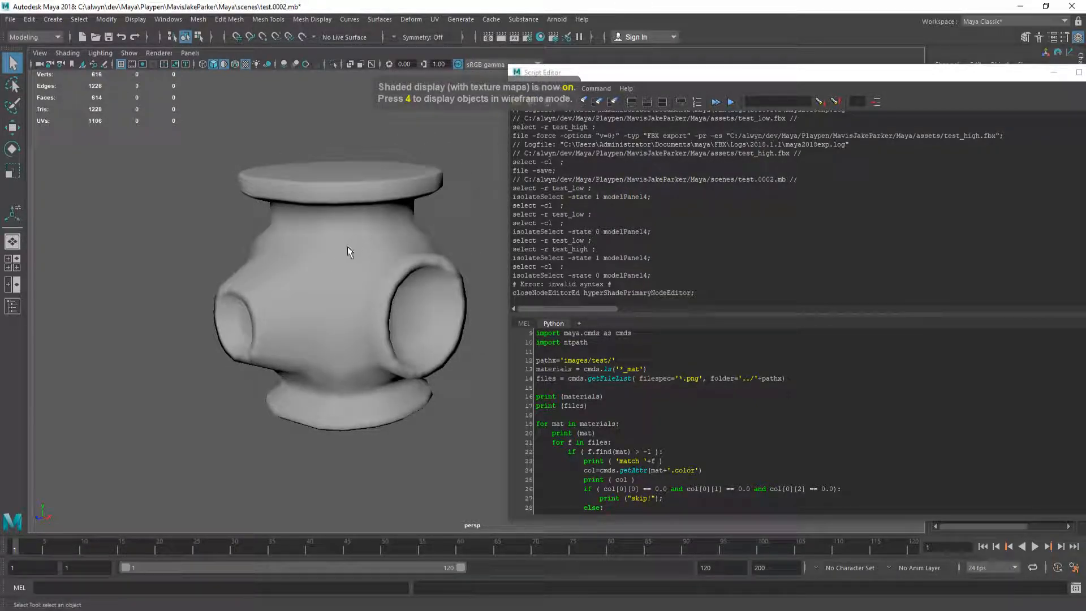
left_click(224, 65)
left_click(696, 378)
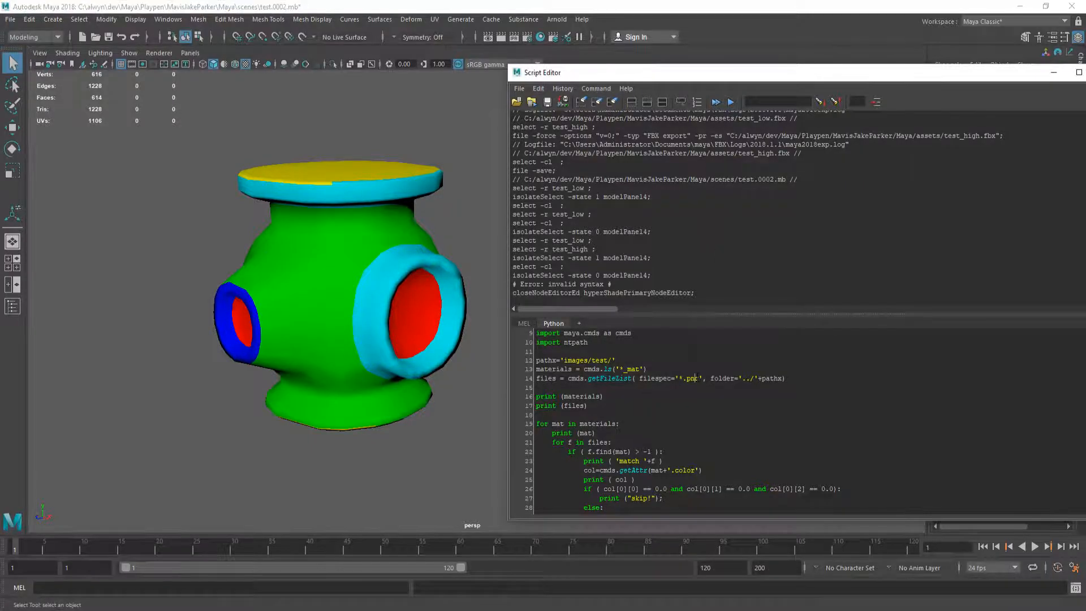
scroll(607, 425, "up", 3)
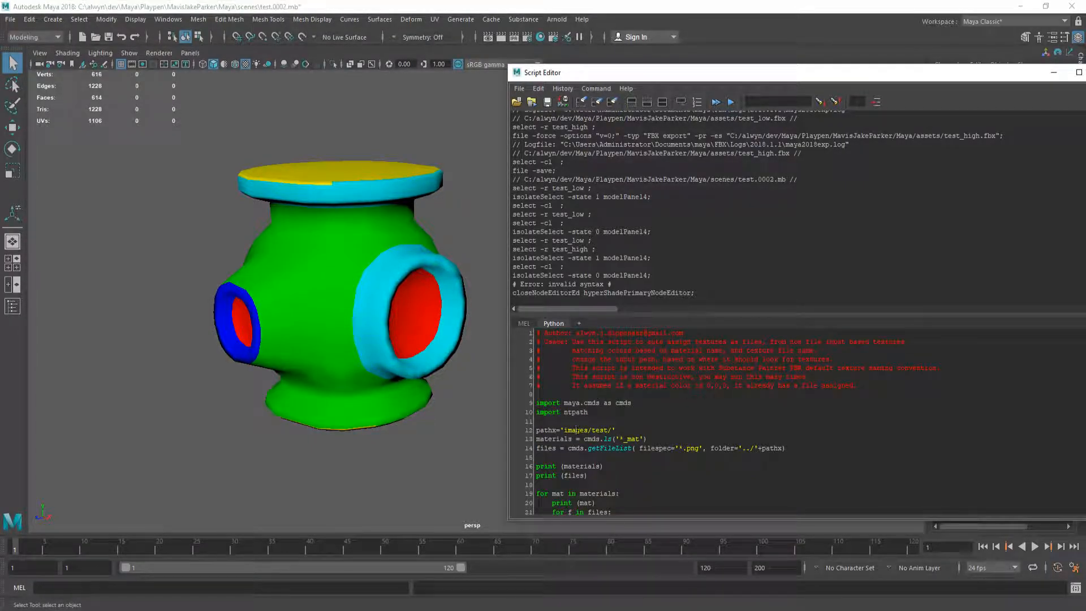
Step: Run the texture-assignment script and review its output: six _mat materials, then a NoneType TypeError
left_click(715, 102)
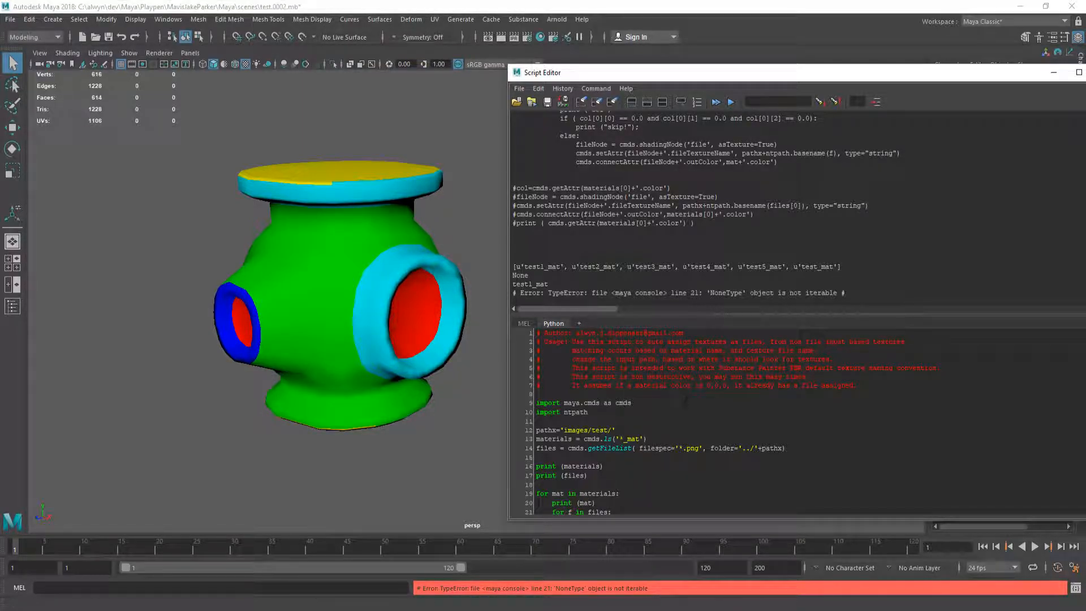
scroll(686, 402, "down", 2)
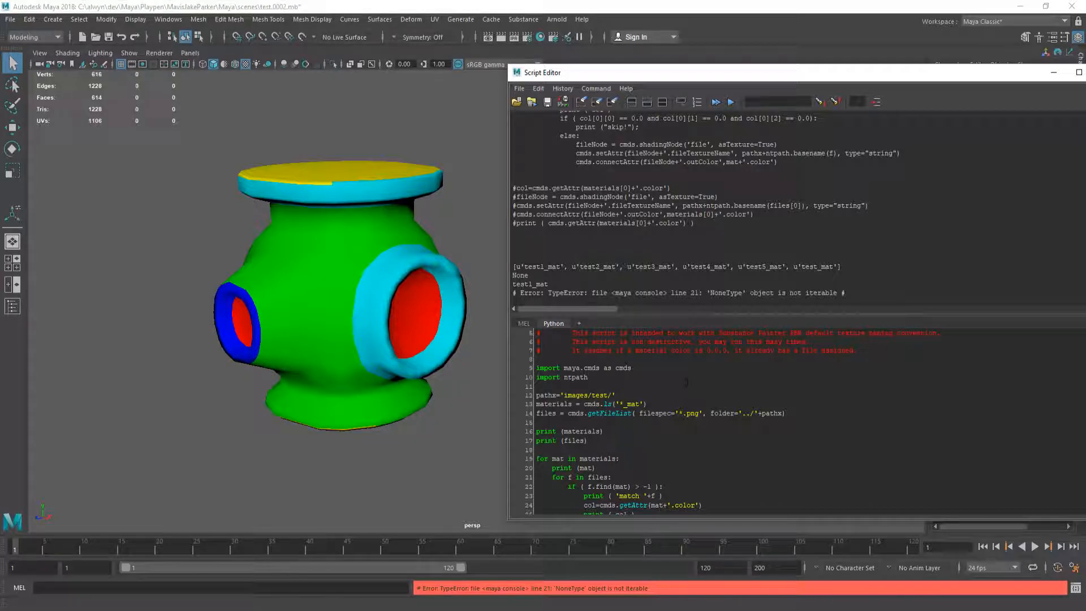
scroll(722, 386, "down", 5)
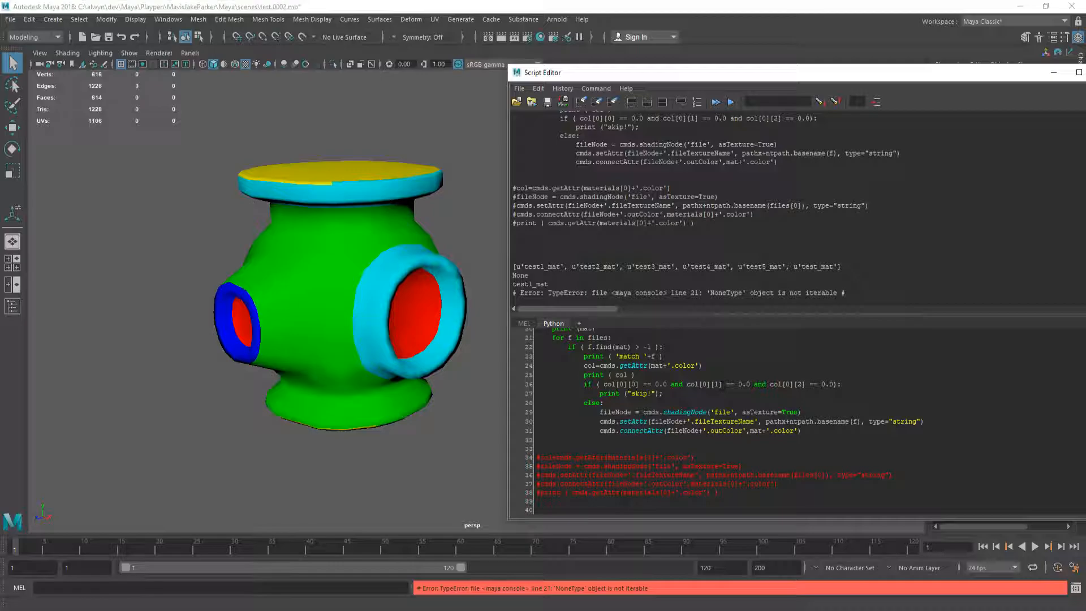
scroll(722, 385, "up", 6)
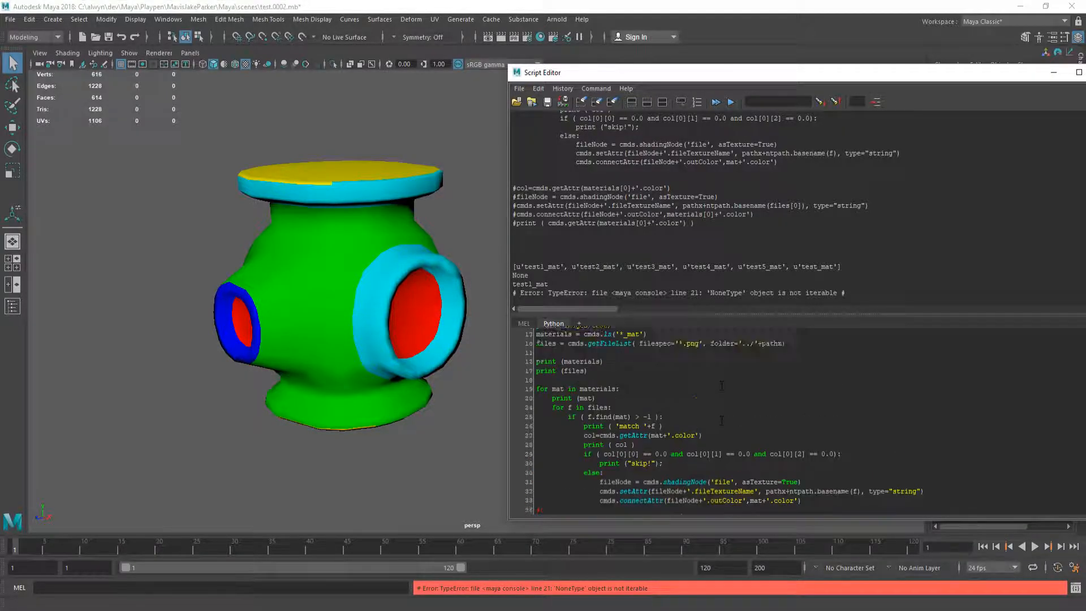
scroll(722, 385, "down", 3)
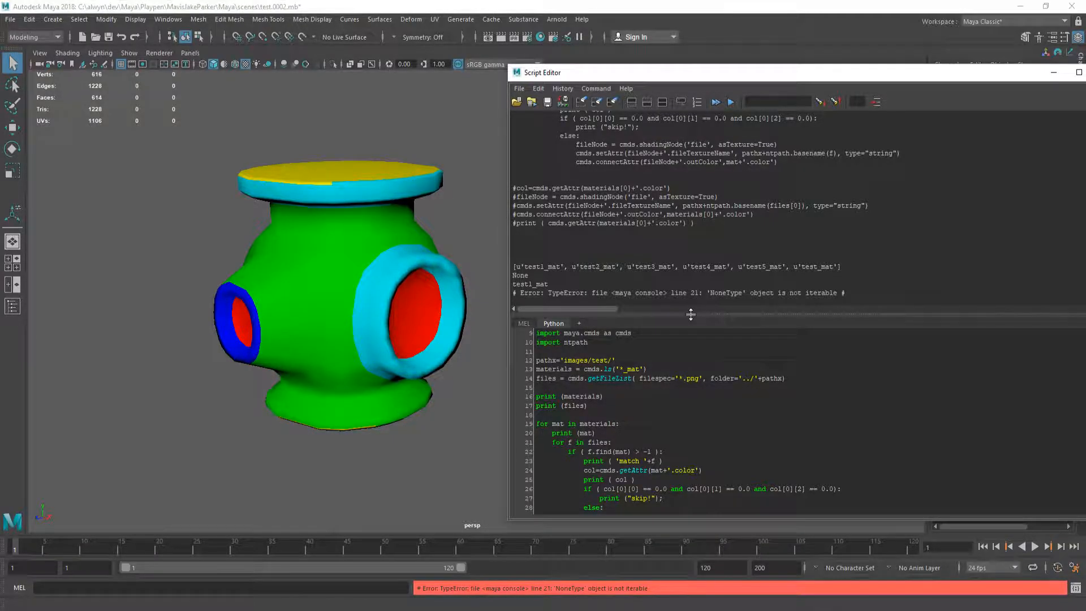
Step: Inspect the project's images folder in the Open Scene browser, then cancel it
key("alt+Tab")
key("alt+Tab")
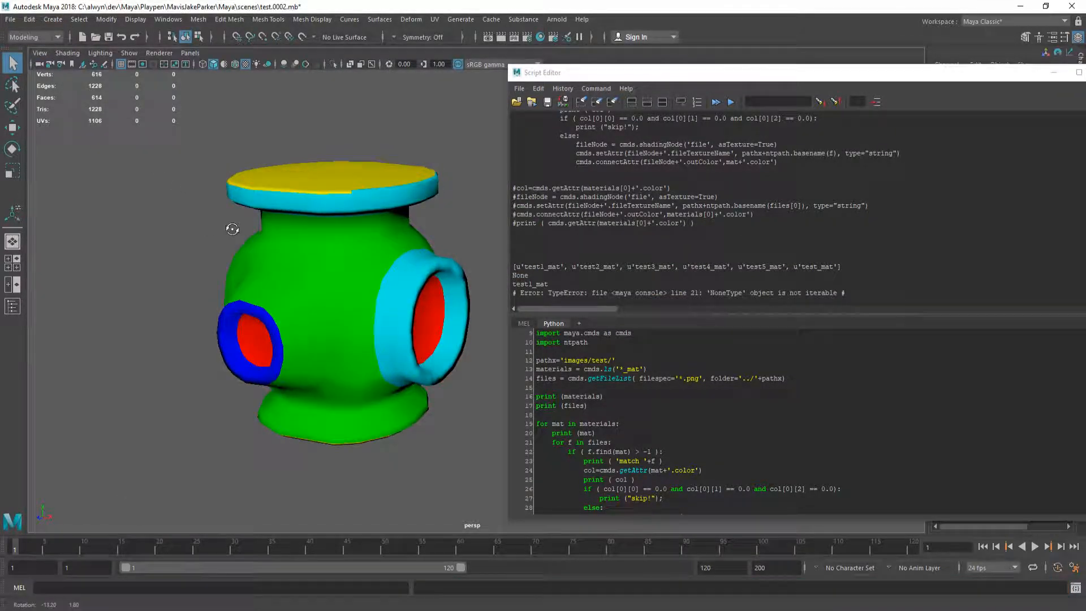
key("ctrl+o")
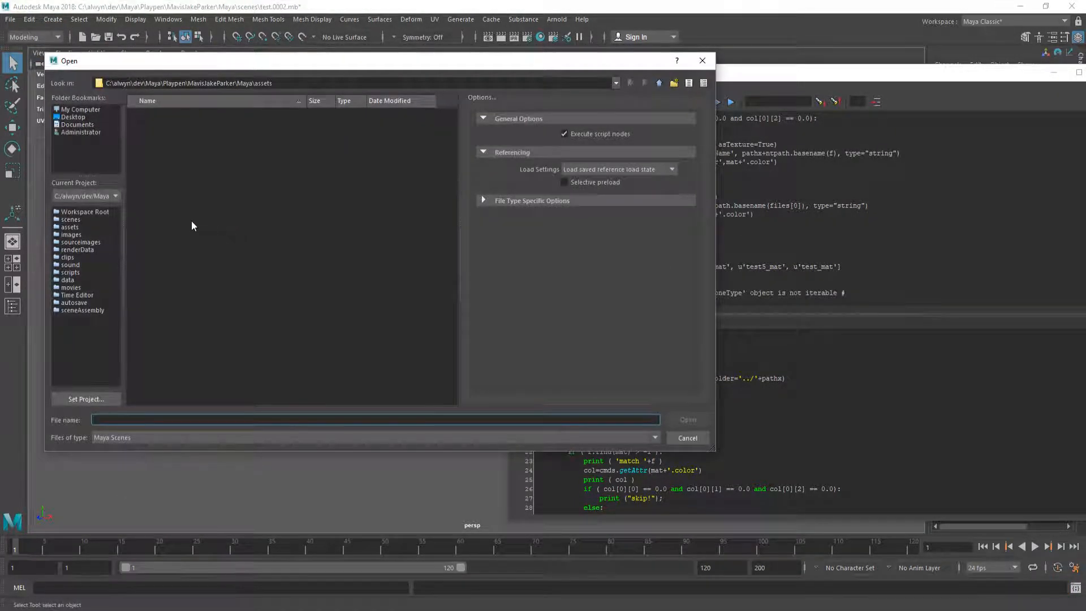
left_click(72, 234)
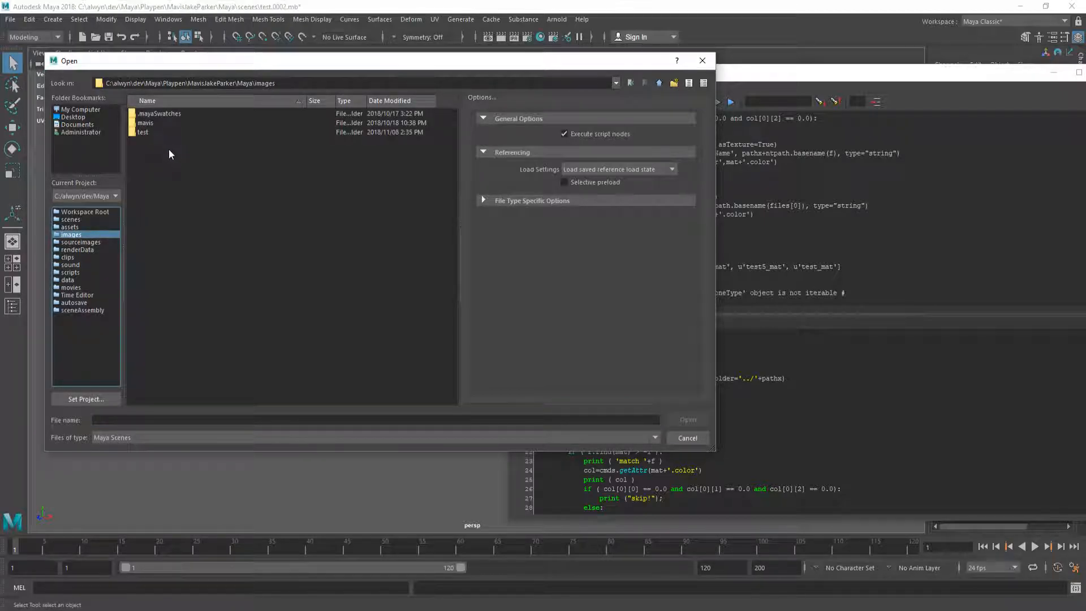
left_click(687, 438)
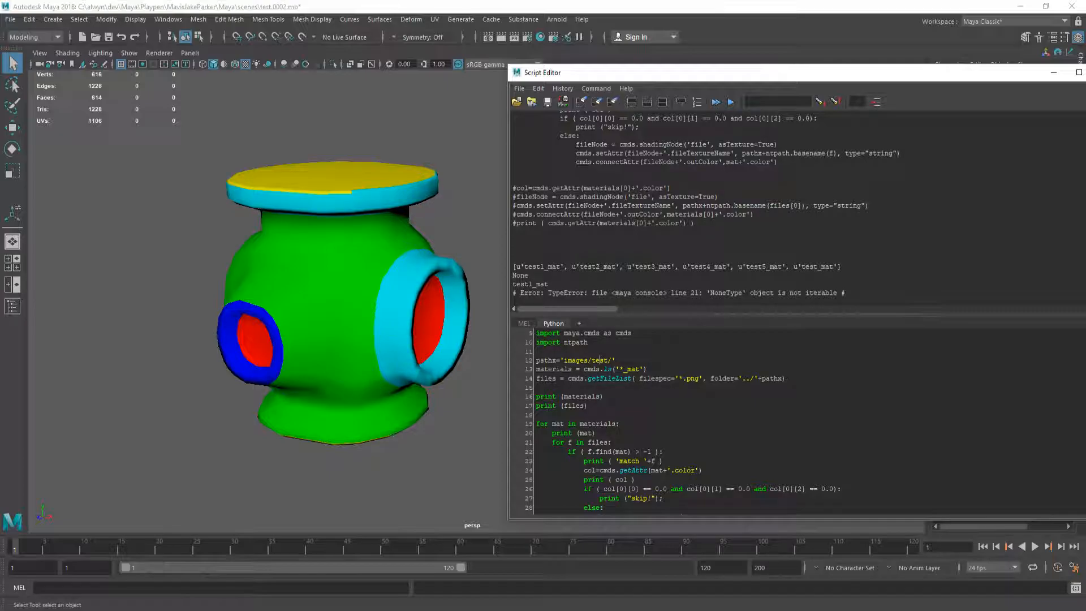
Step: Evaluate only the files variable on line 14, which fails with invalid syntax, then switch to images\test
double_click(546, 378)
key("ctrl+Return")
left_click(665, 356)
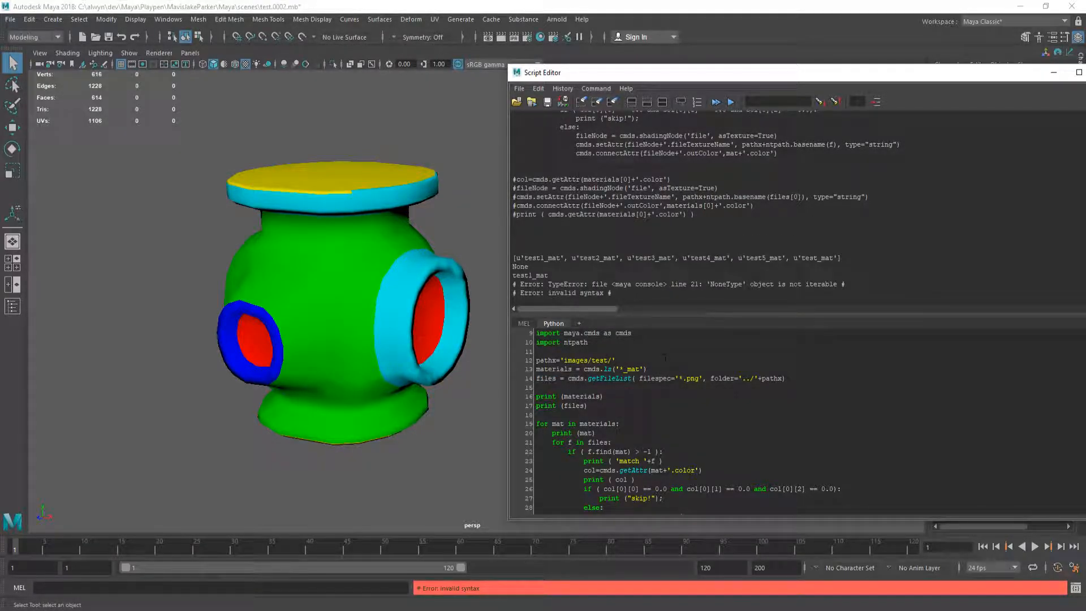
scroll(668, 363, "up", 3)
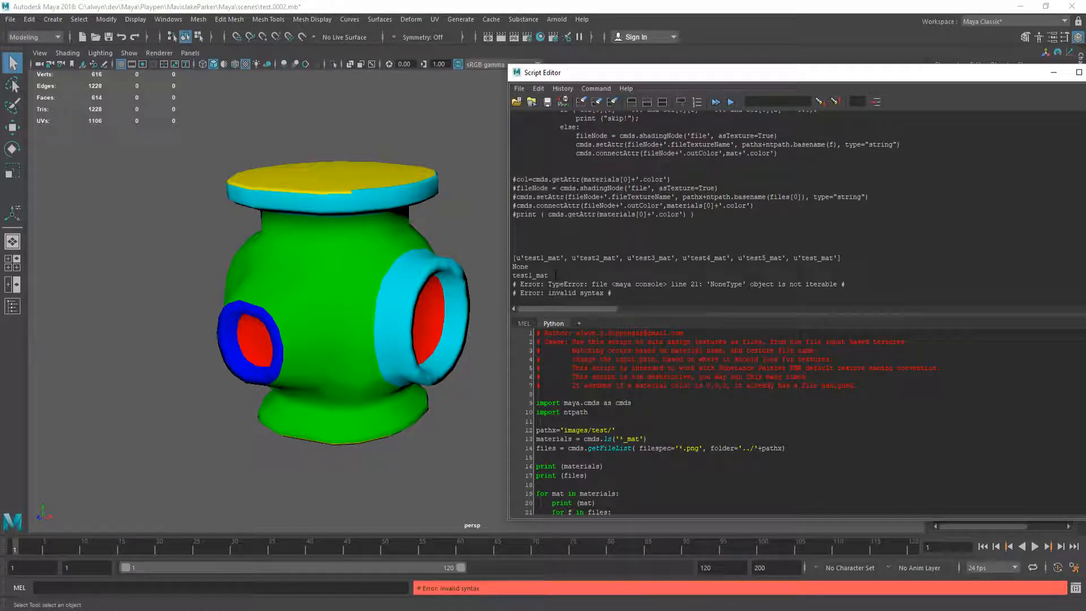
key("alt+Tab")
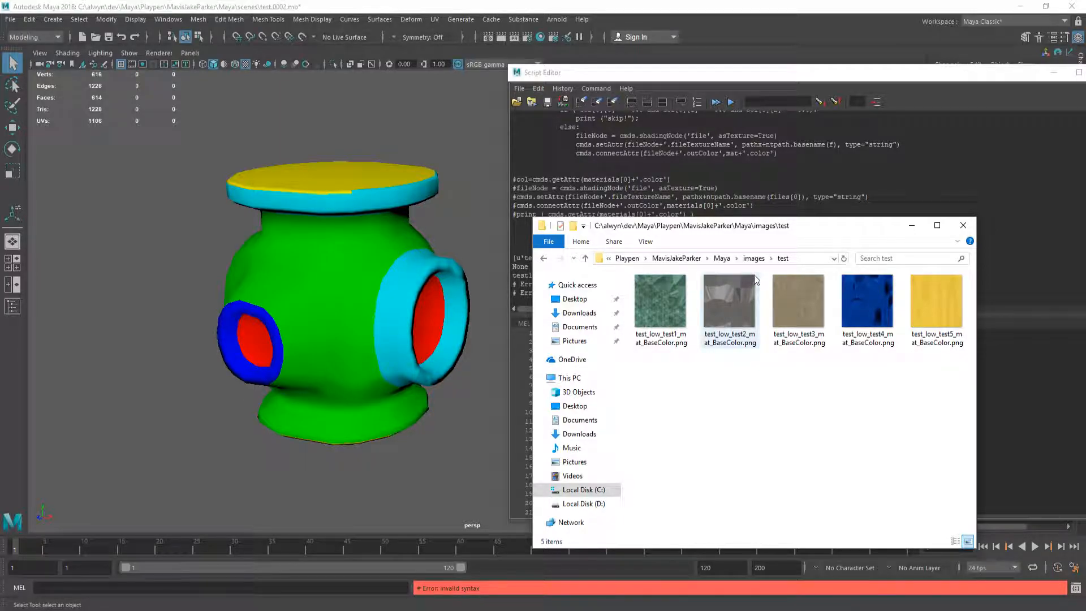
Step: In Explorer, go up to the Maya project folder and open images
left_click(721, 258)
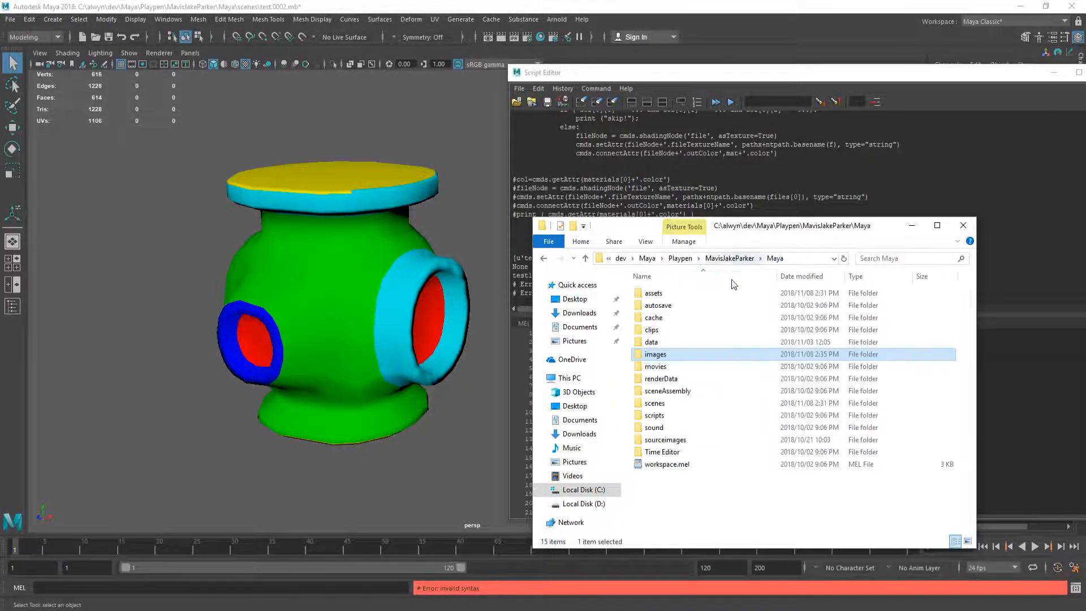
double_click(676, 352)
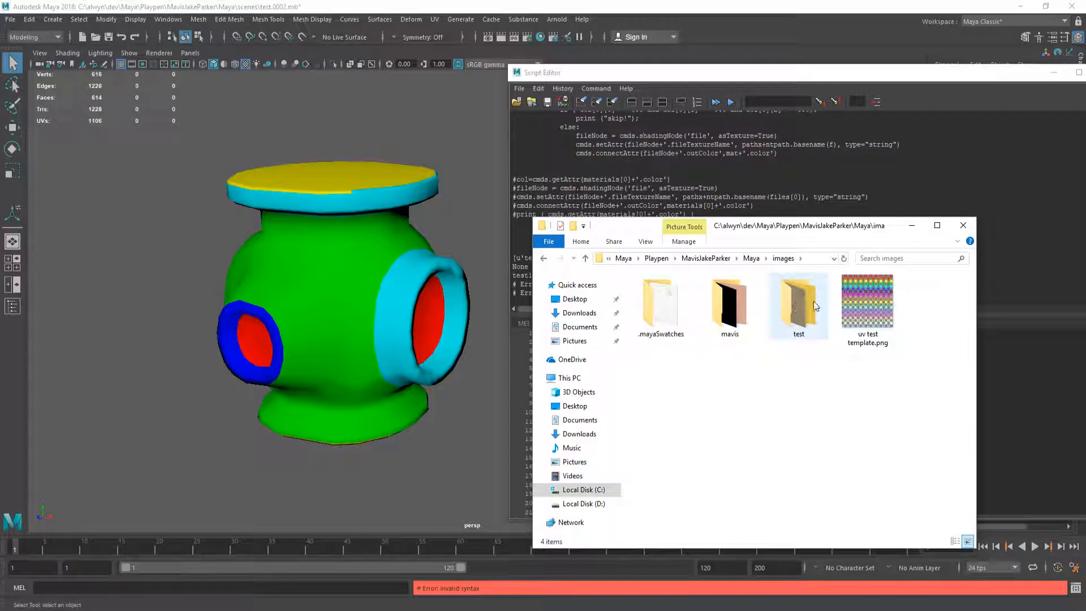
key("alt+Tab")
Step: Confirm the Project Window's Images location is images, then rerun the texture script
left_click(10, 18)
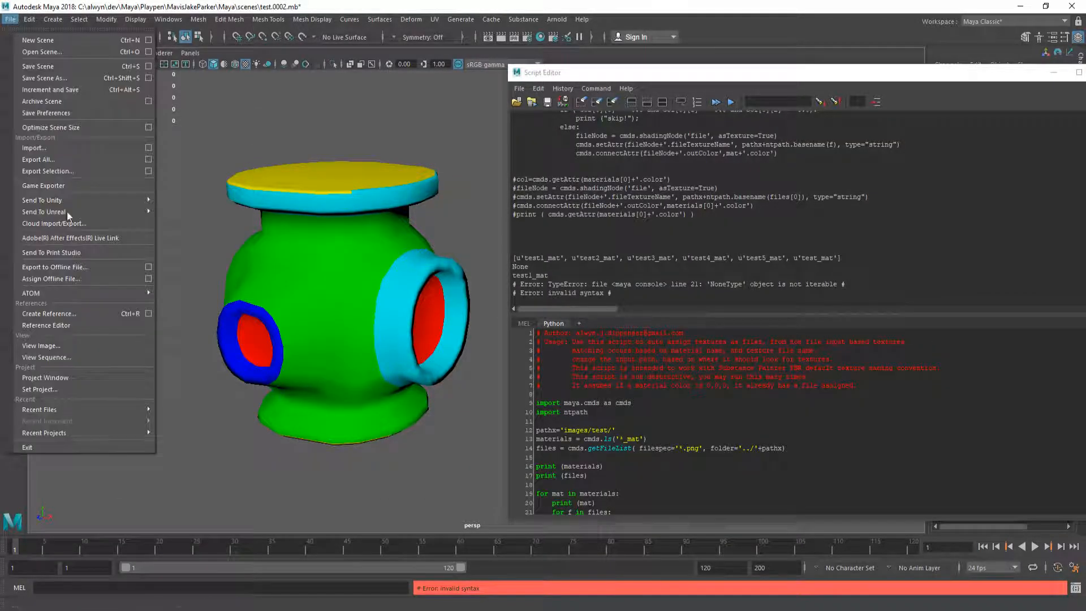
left_click(76, 377)
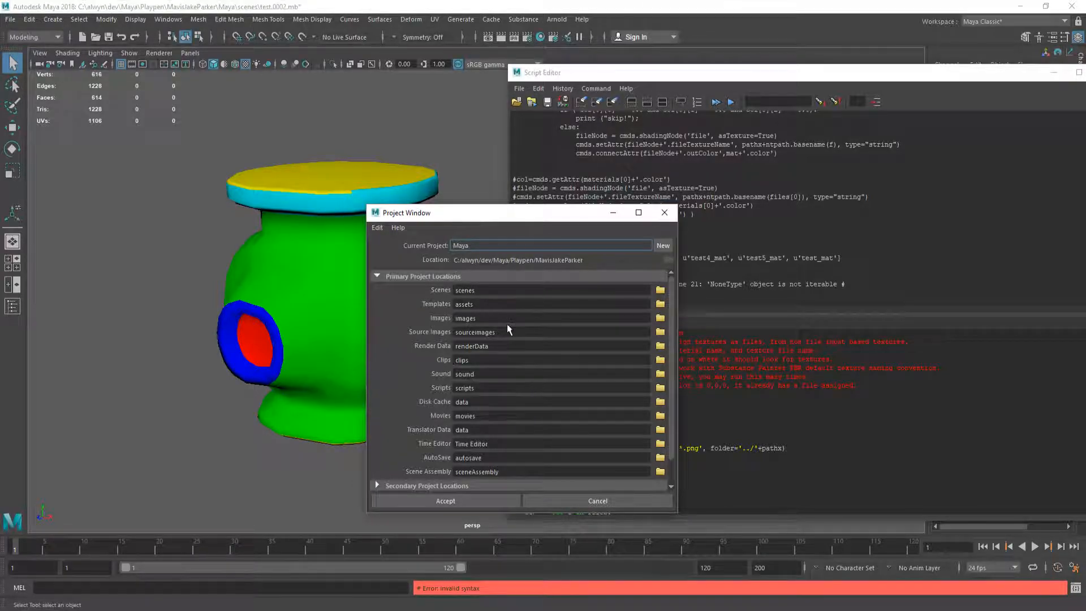
left_click(660, 319)
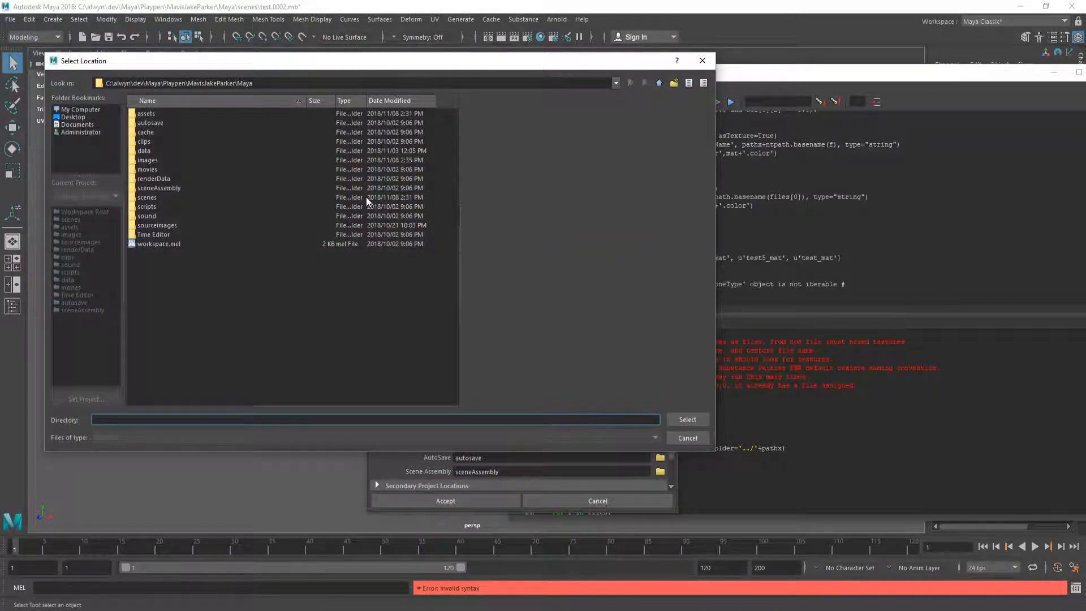
key("Escape")
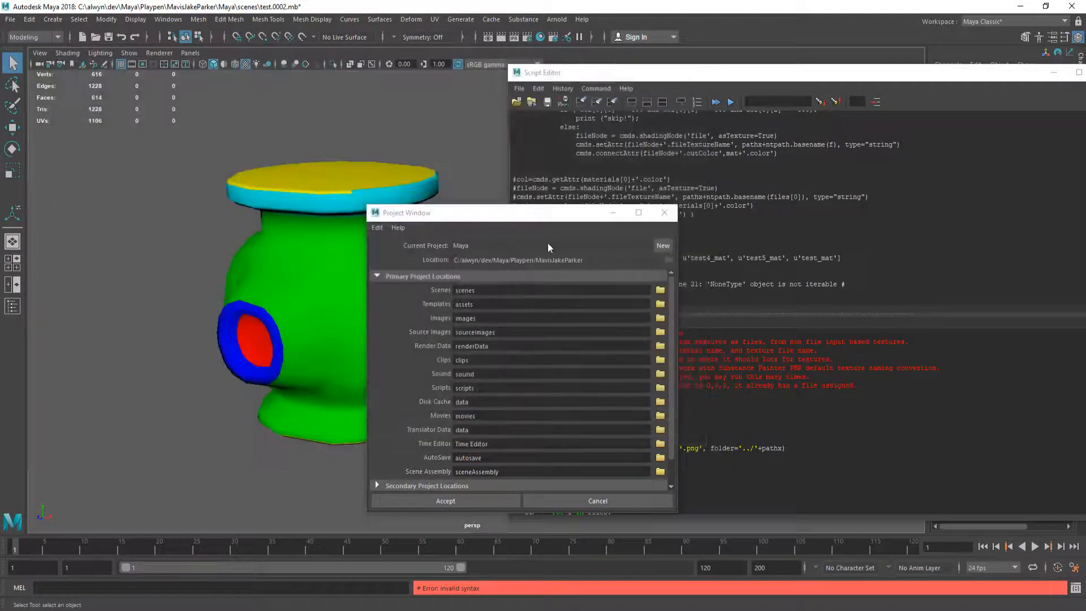
left_click(662, 215)
left_click(715, 102)
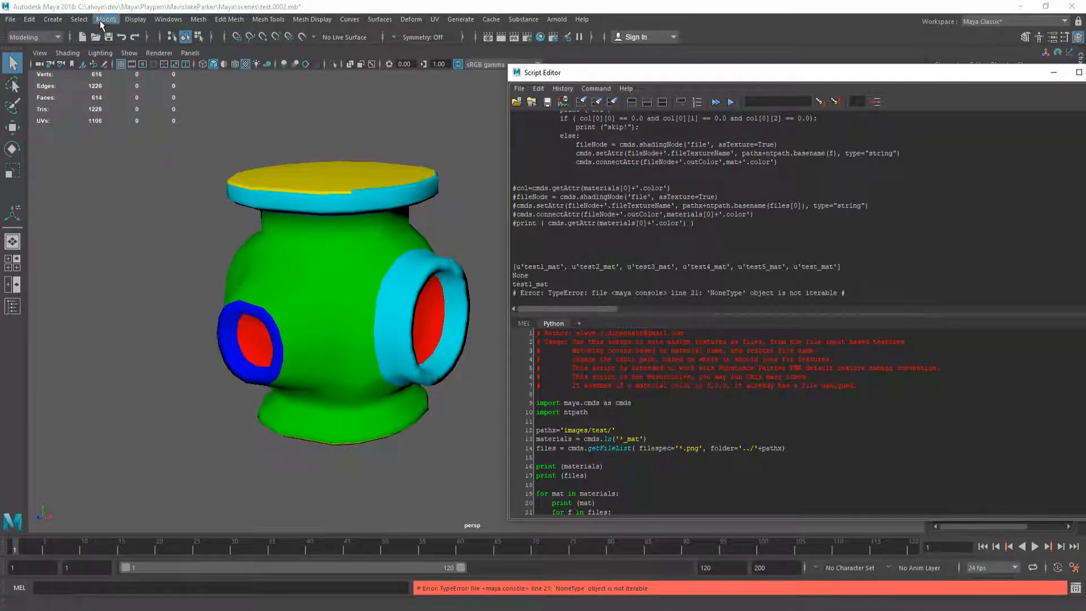
left_click(10, 20)
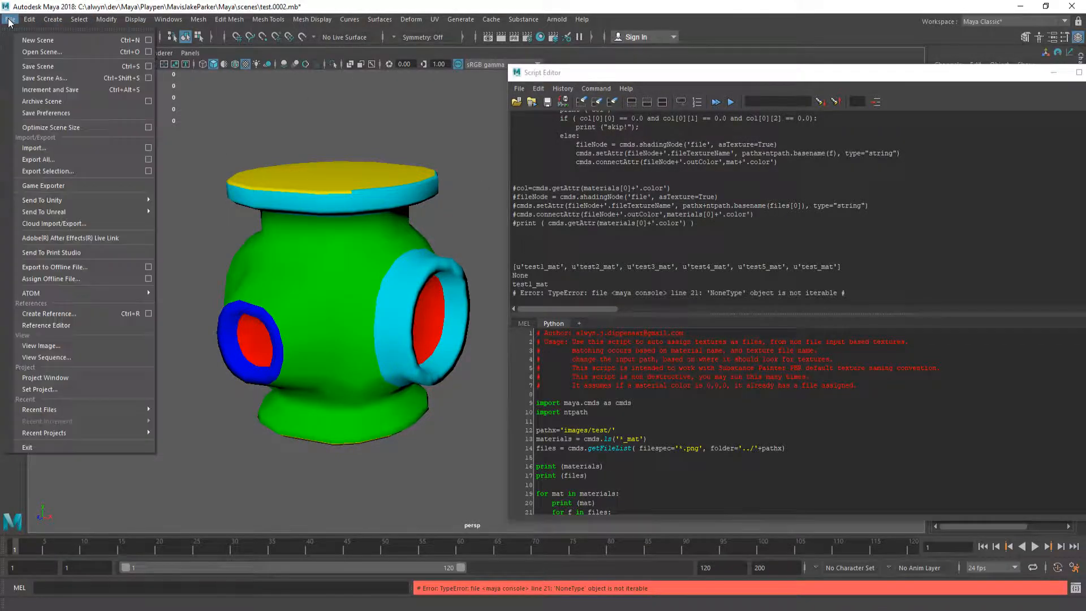
left_click(78, 389)
double_click(146, 123)
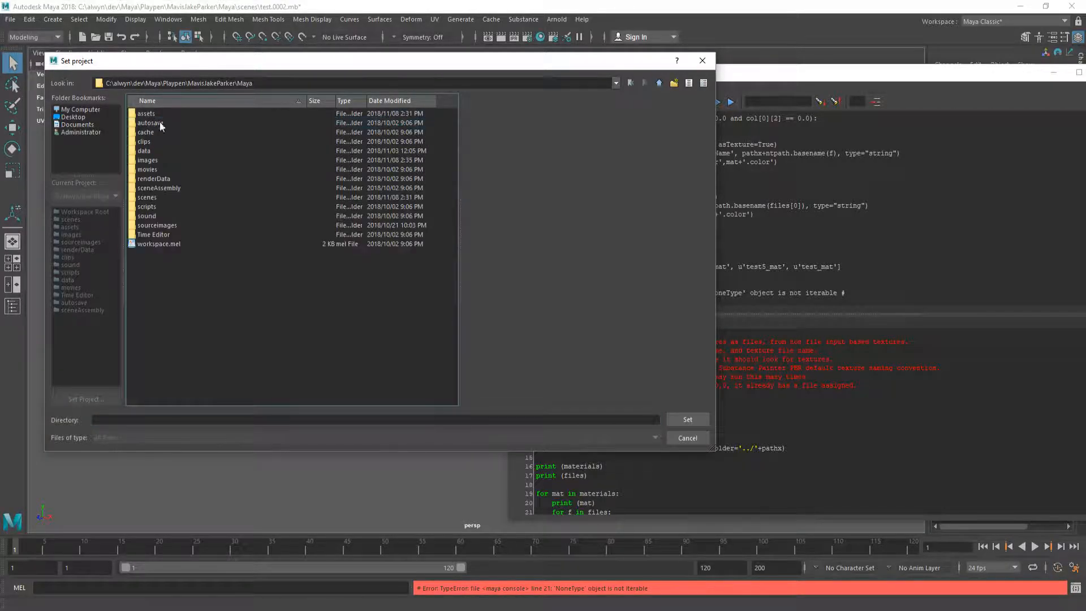
left_click(161, 244)
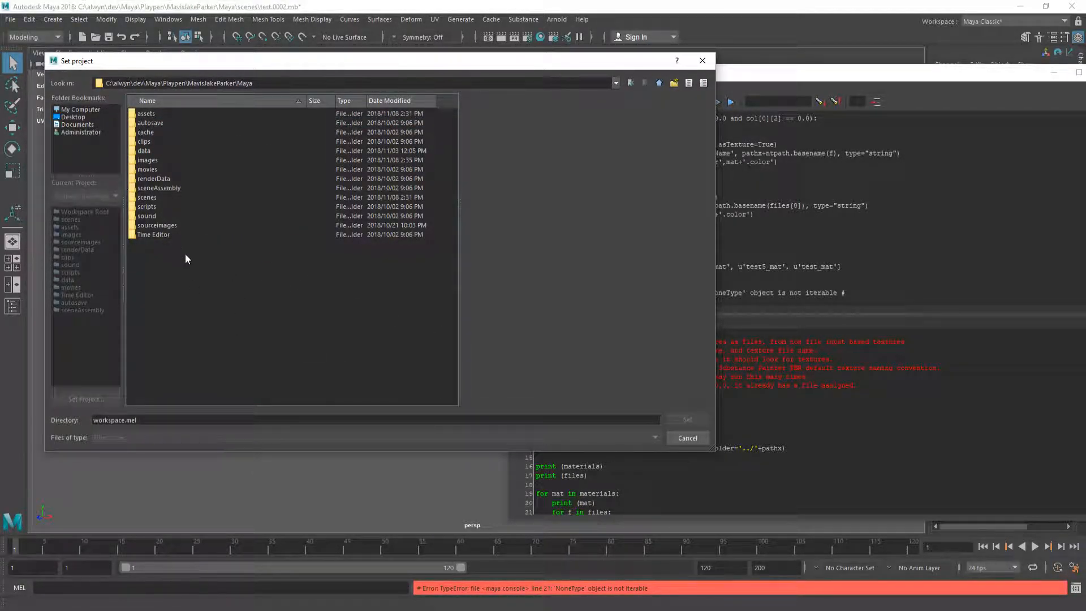
left_click(687, 438)
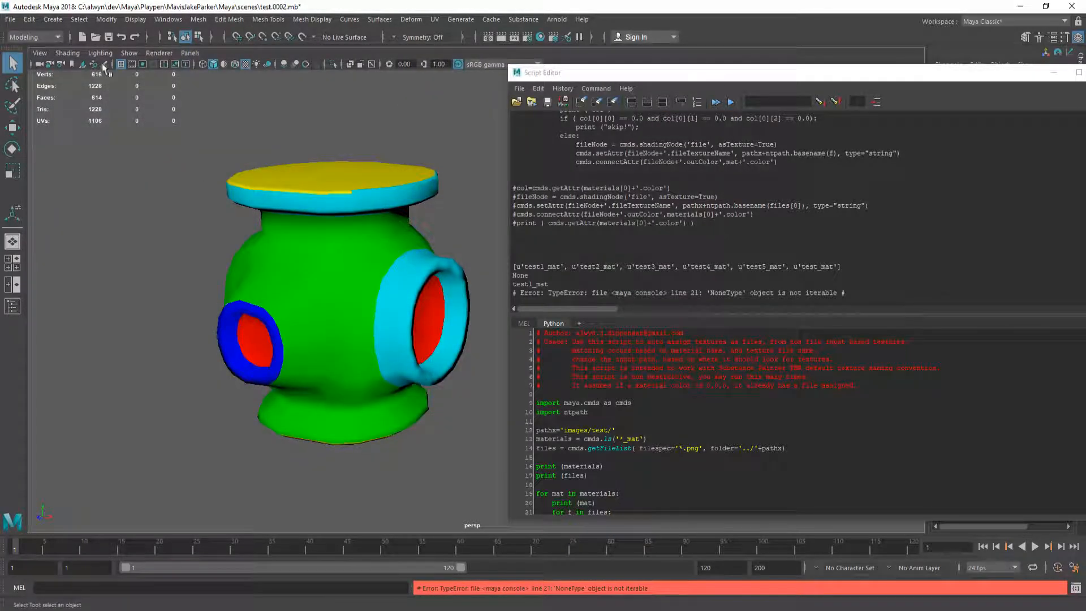
left_click(10, 19)
left_click(76, 389)
double_click(149, 123)
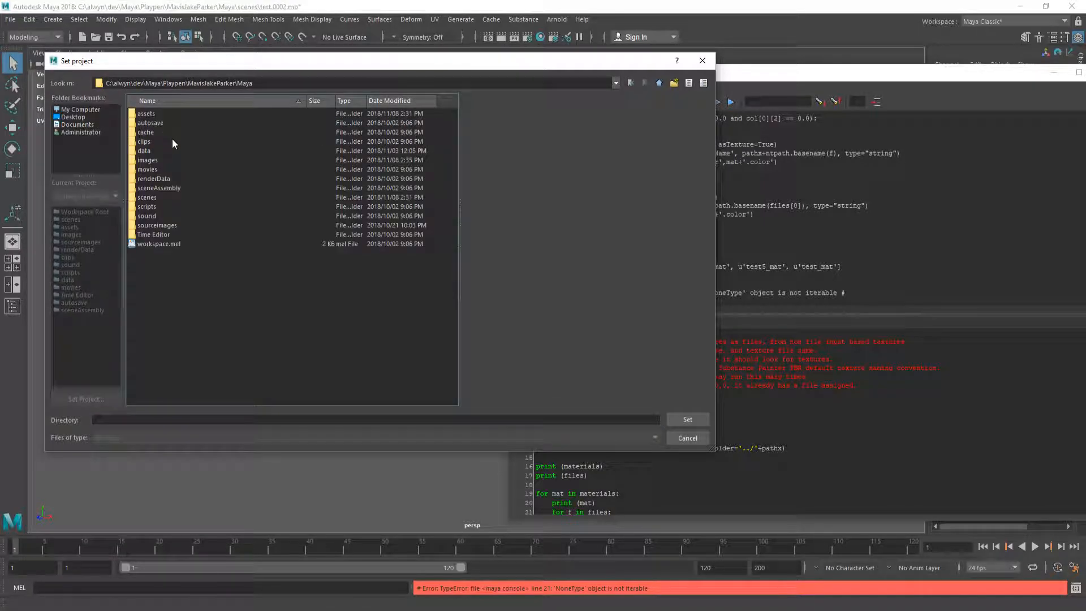
left_click(696, 419)
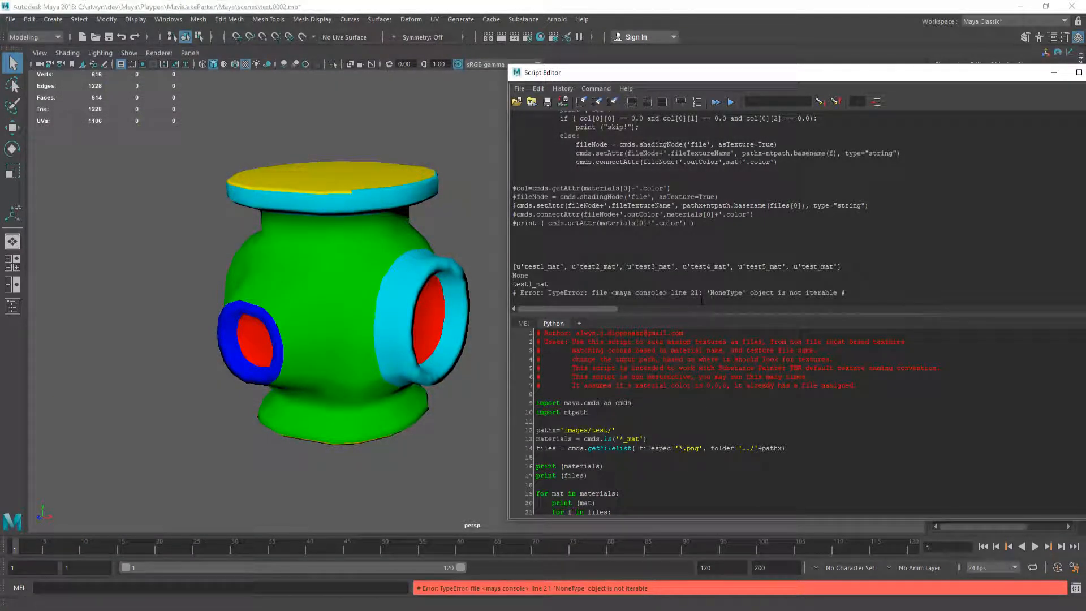
Step: Float the Script Editor, inspect the printed None in its output, then close it
left_click_drag(727, 73, 560, 73)
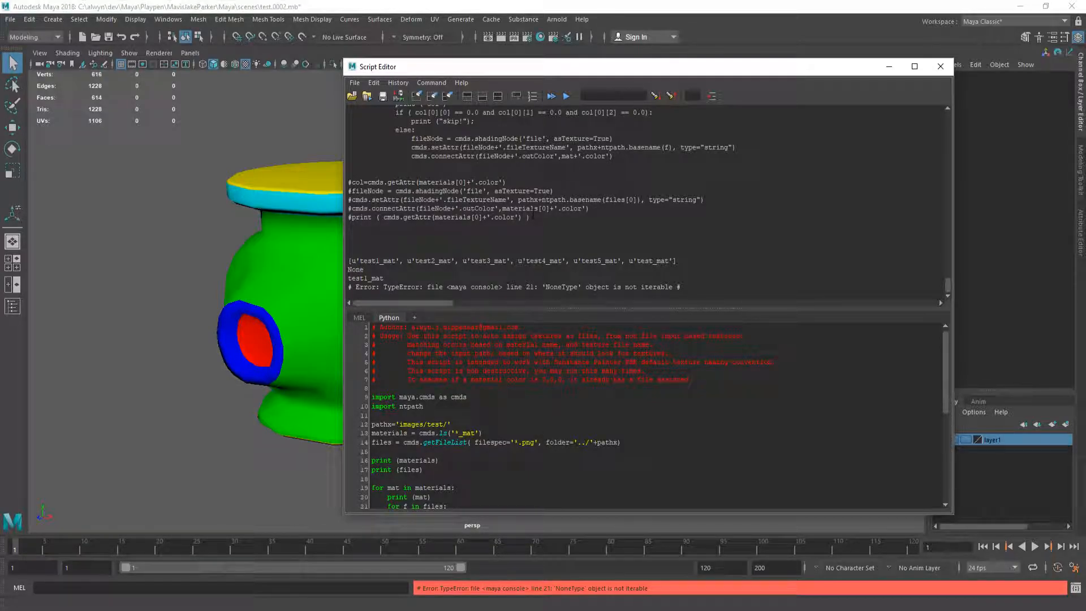
left_click_drag(598, 66, 445, 93)
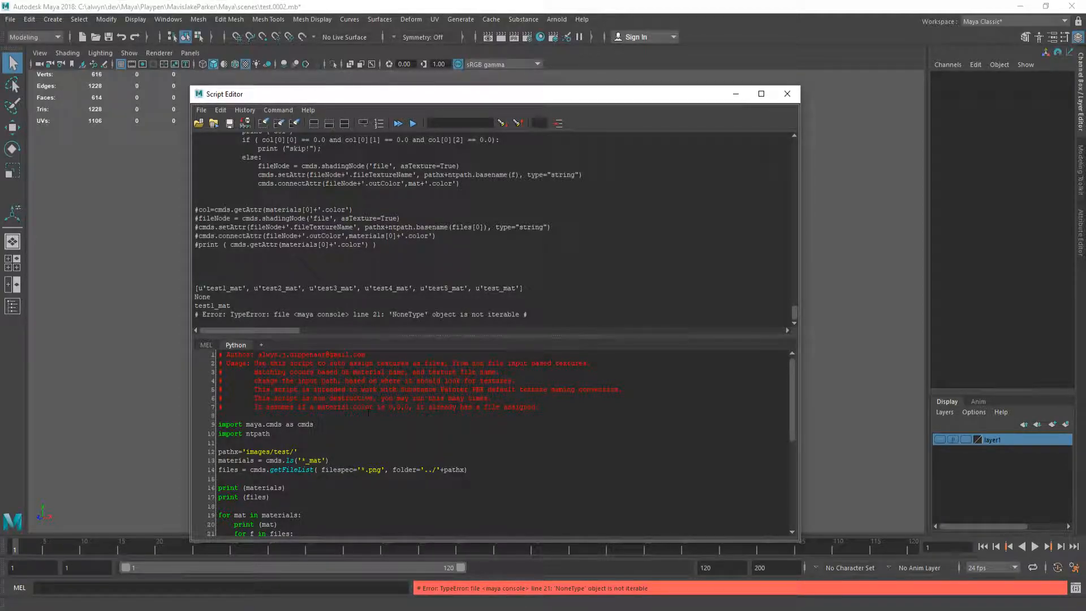
scroll(492, 441, "down", 2)
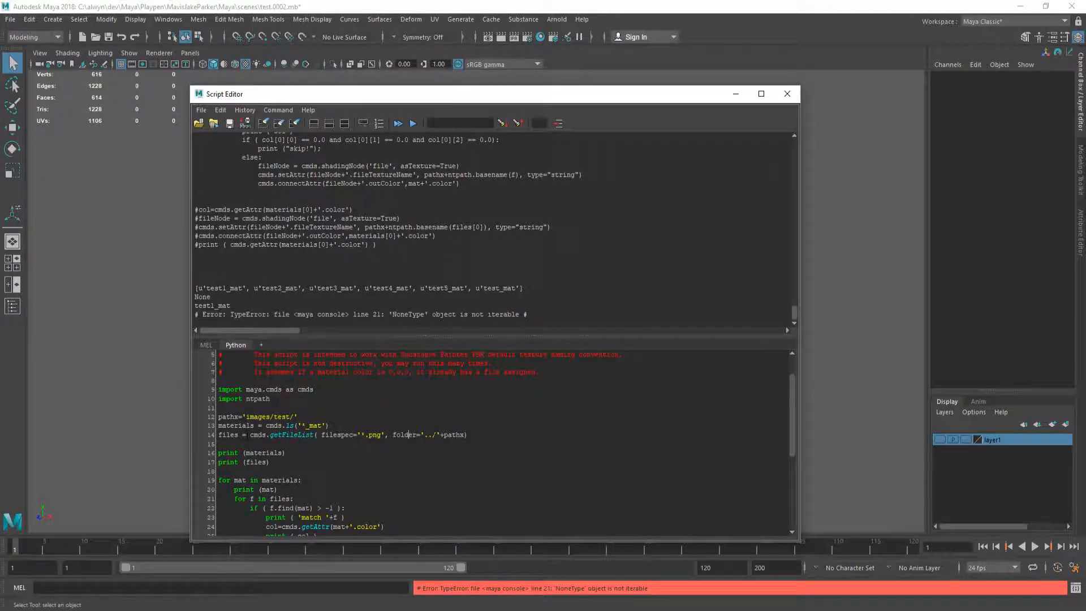
double_click(202, 296)
left_click(787, 94)
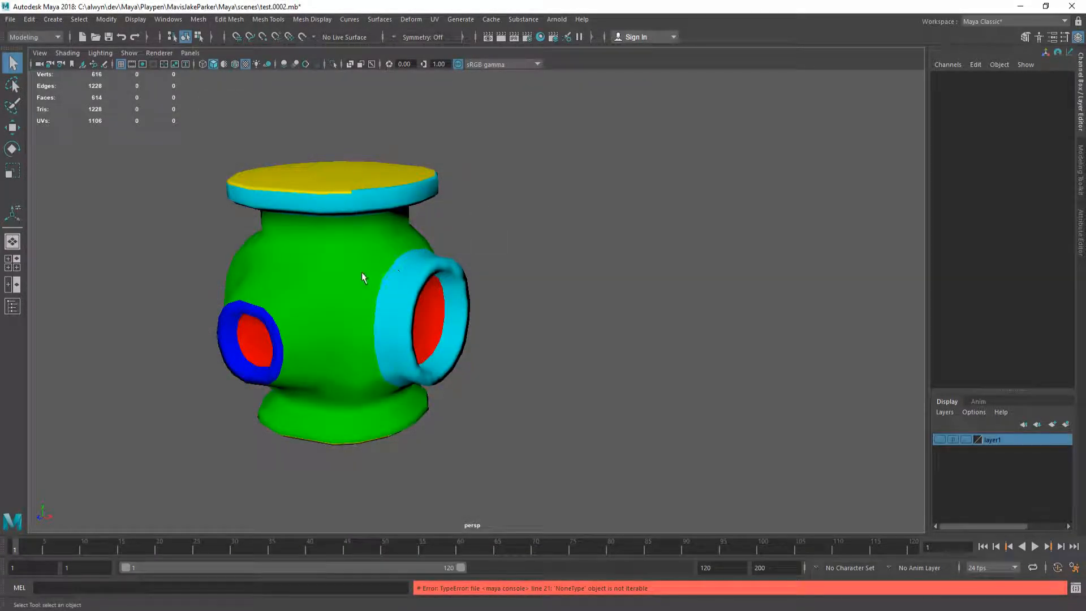
Step: Frame the model, quit Maya saving test.0002.mb, and relaunch it from the scenes folder
key("f")
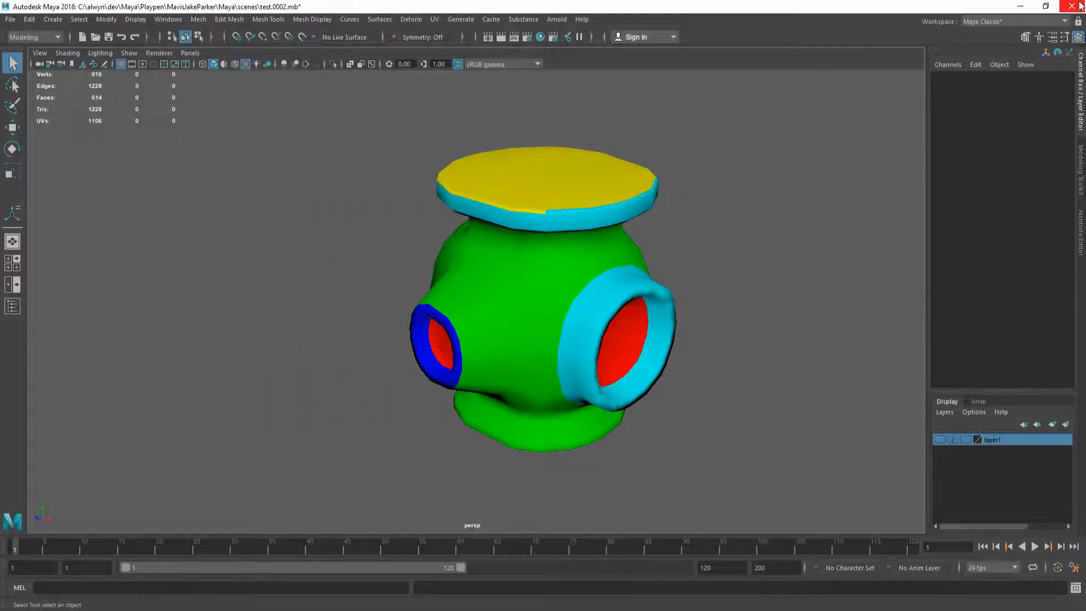
left_click(1078, 6)
left_click(501, 315)
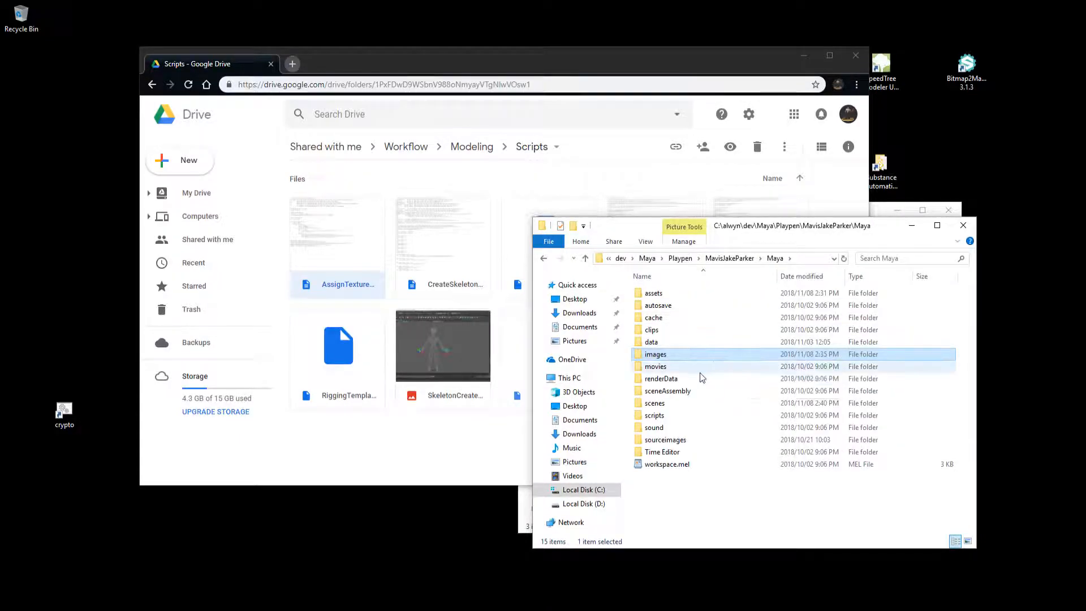
double_click(674, 403)
left_click(694, 294)
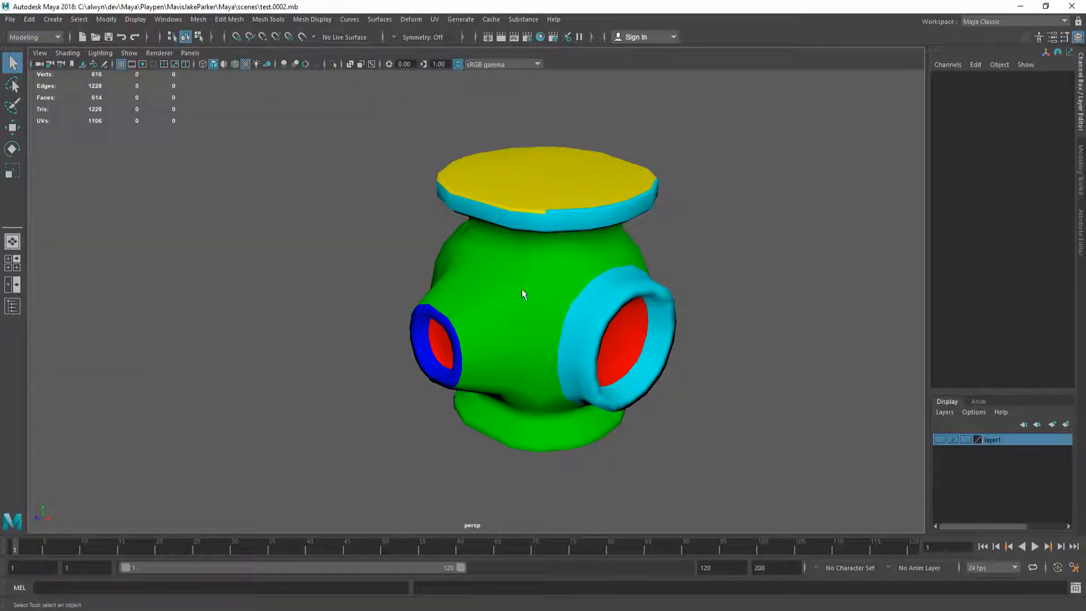
Step: Pan the reloaded pipe junction, dismiss the Open dialog, and focus the AssignTextureFiles script code
middle_click_drag(522, 288, 292, 263, "alt")
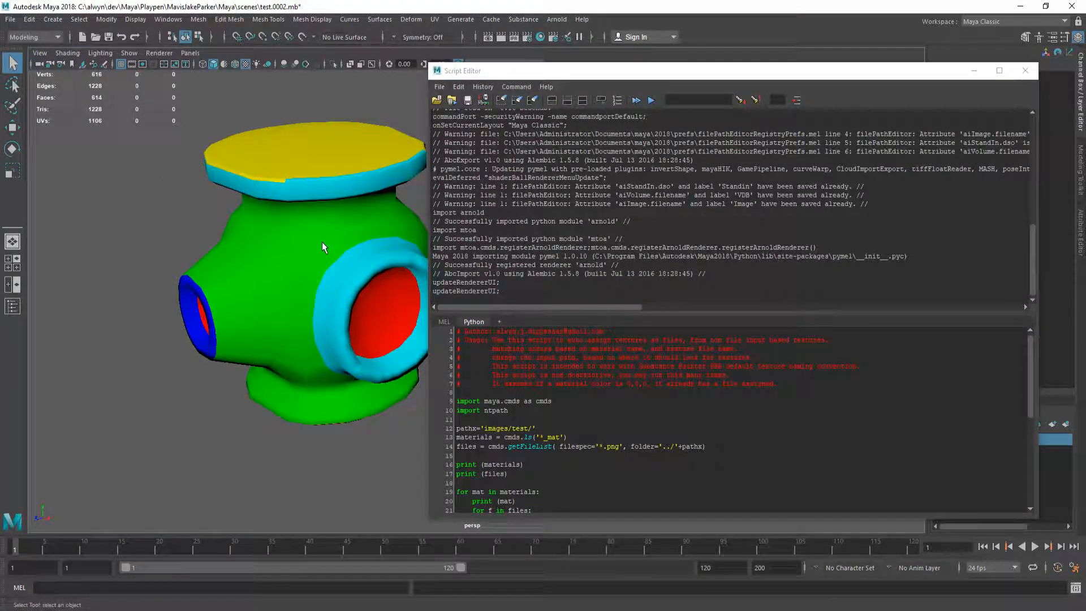
key("ctrl+o")
key("Escape")
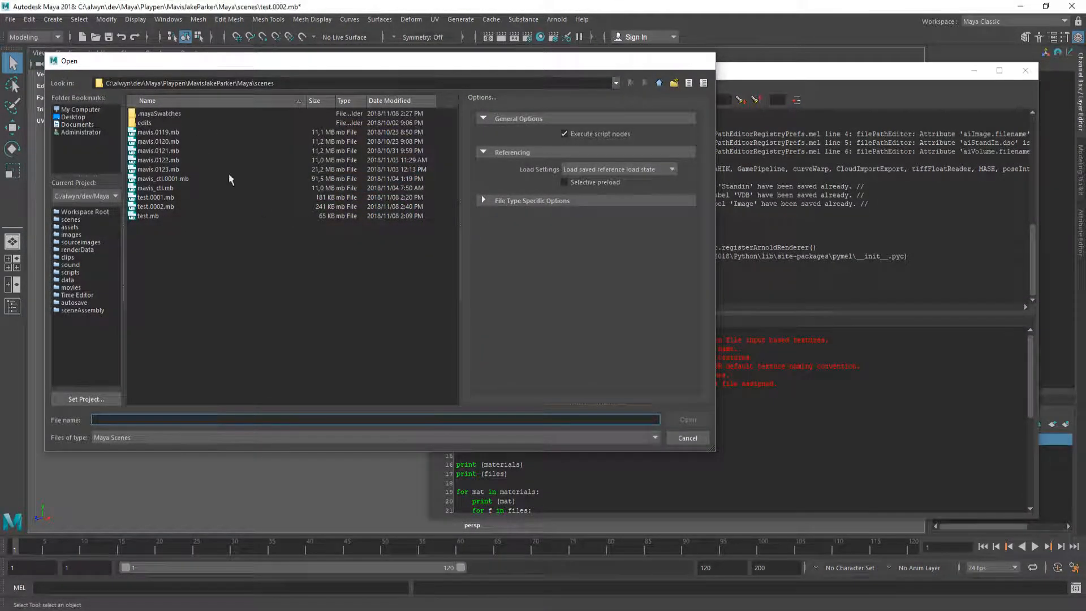
left_click(602, 340)
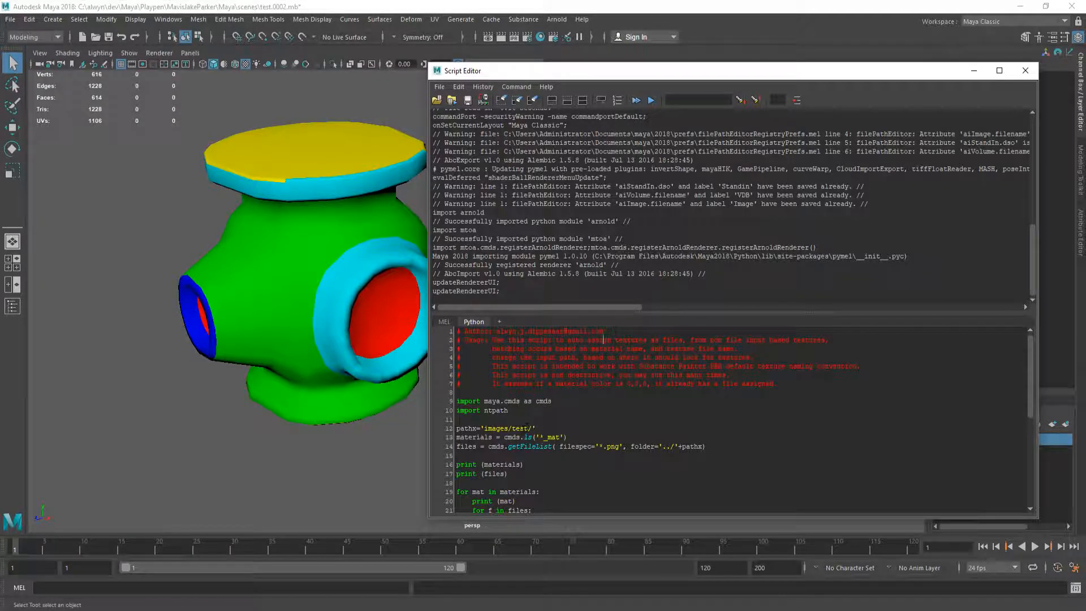
Step: Run AssignTextureFiles to link each material's BaseColor PNG, then close the Script Editor and orbit the model
left_click(632, 100)
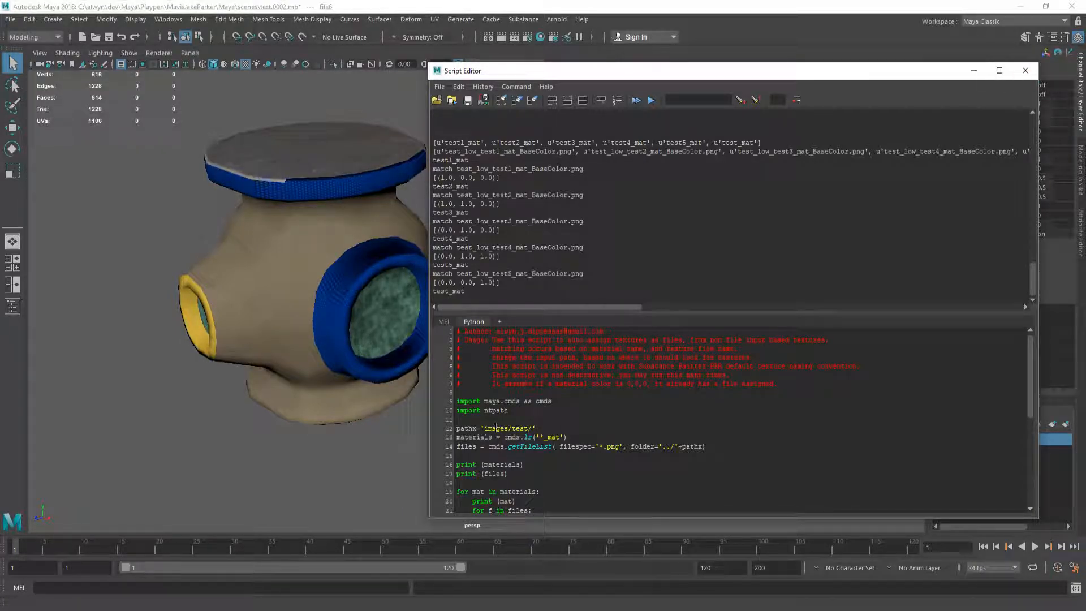
left_click(1026, 72)
left_click_drag(380, 287, 429, 268, "alt")
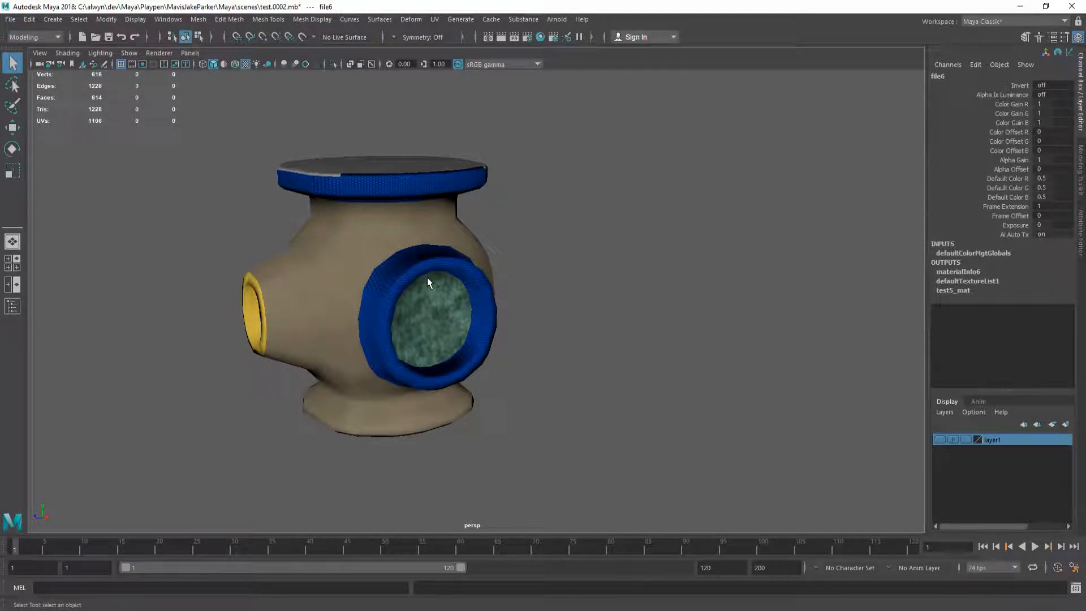
Step: In Hypershade, confirm test1_mat's colour file is test_low_test1_mat_BaseColor.png and inspect test5_mat
left_click(540, 36)
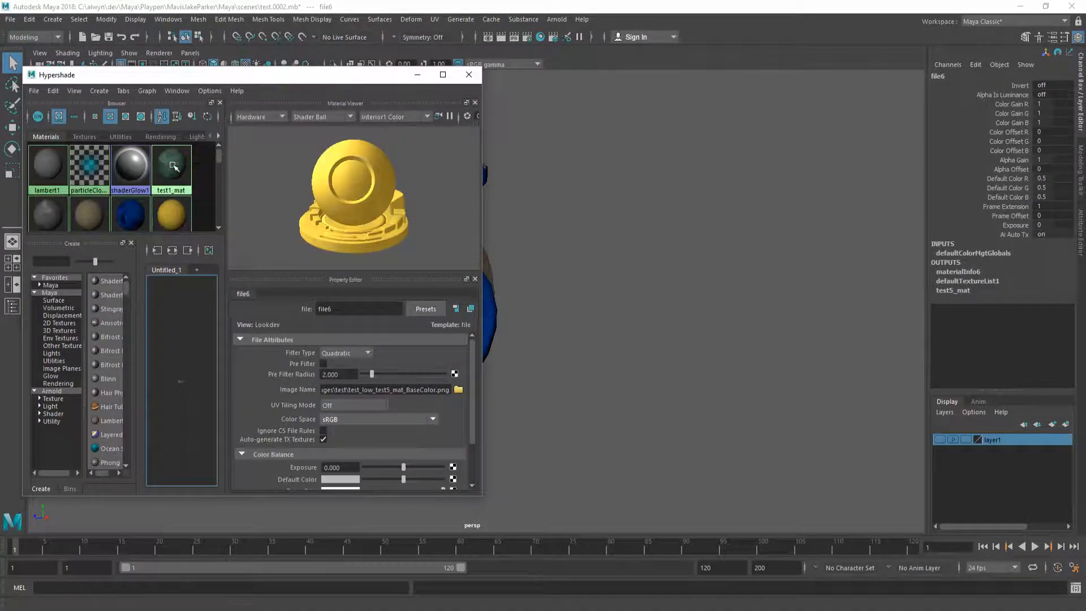
left_click(183, 161)
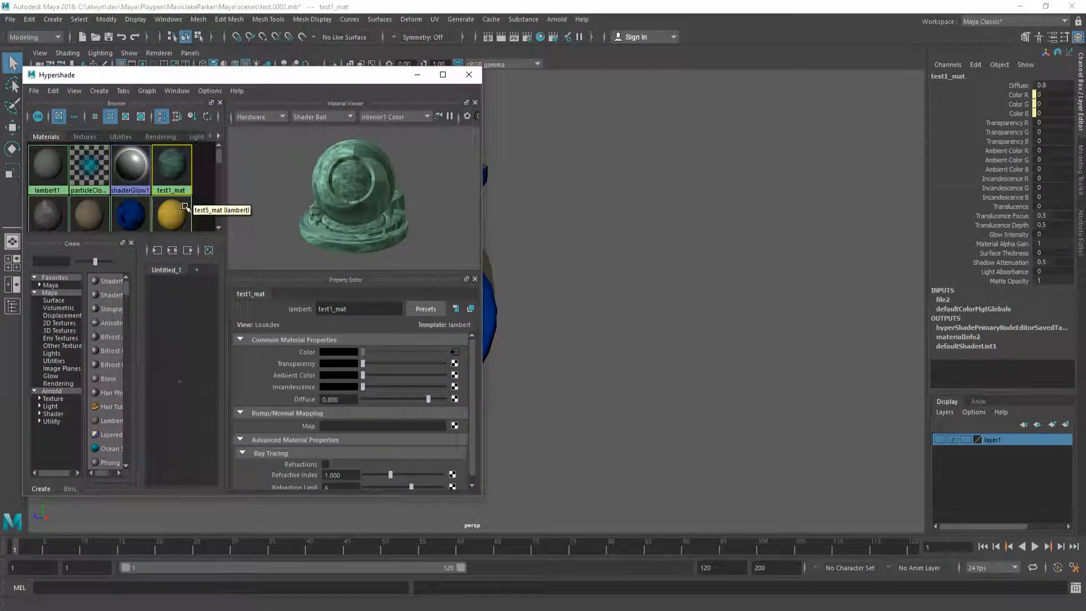
left_click(454, 353)
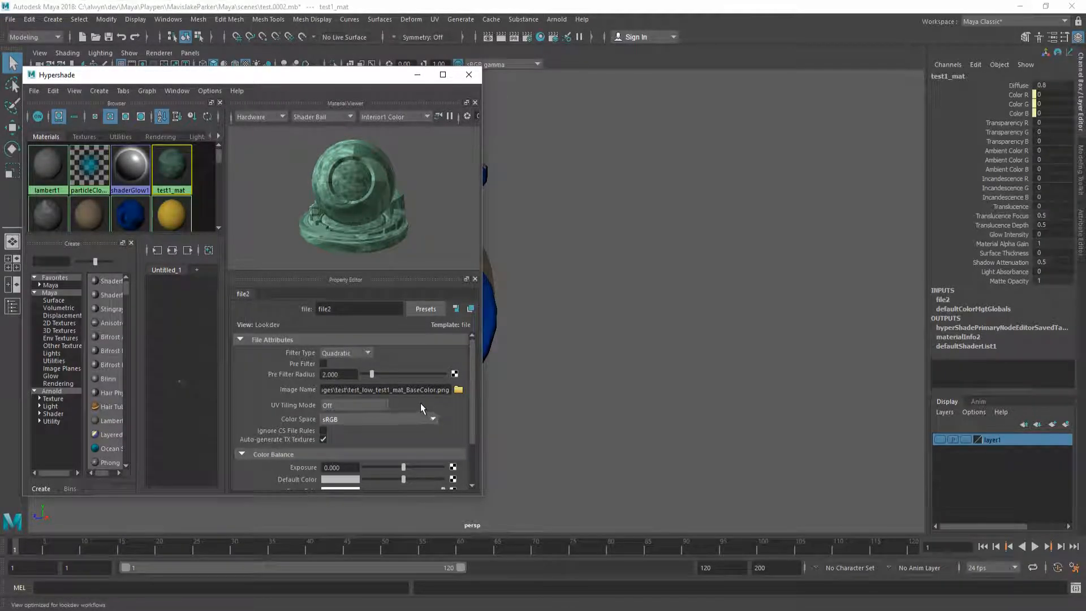
left_click(171, 213)
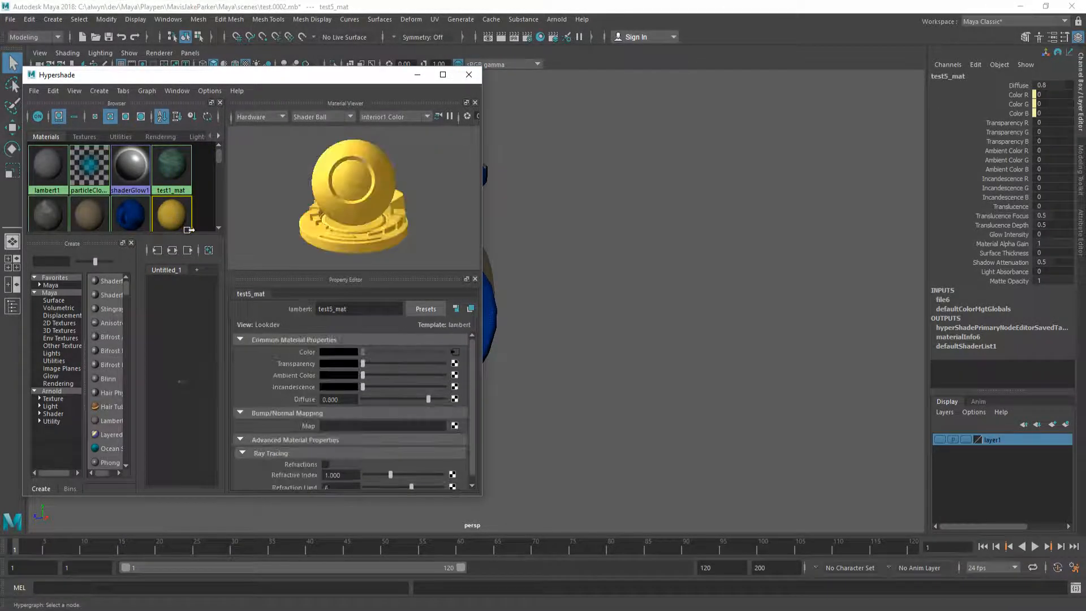
scroll(174, 192, "down", 1)
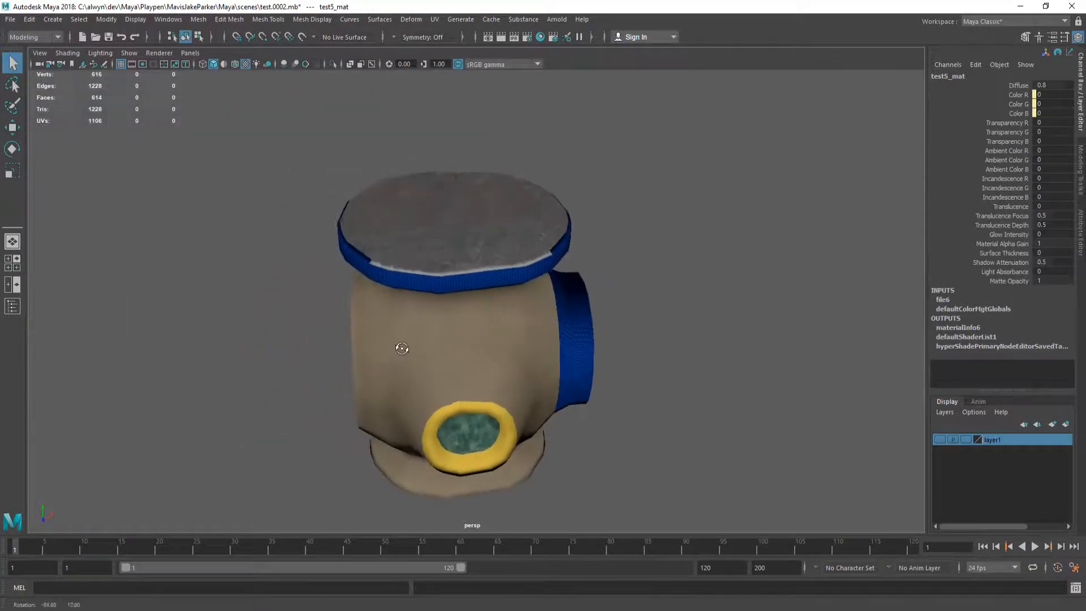
Step: Orbit the viewport and select the textured test_low pipe junction mesh
left_click_drag(396, 294, 395, 321, "alt")
left_click(488, 285)
left_click_drag(485, 294, 411, 284, "alt")
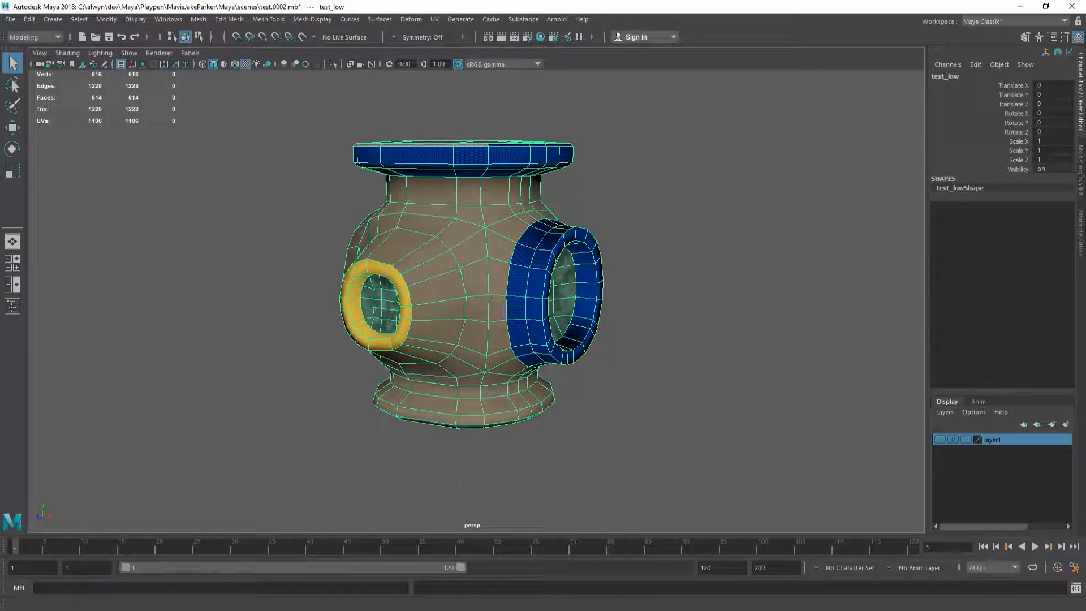
Step: In a second Explorer window, browse Substance\test to inspect the test5_mat BaseColor texture
key("alt+Tab")
scroll(714, 427, "down", 2)
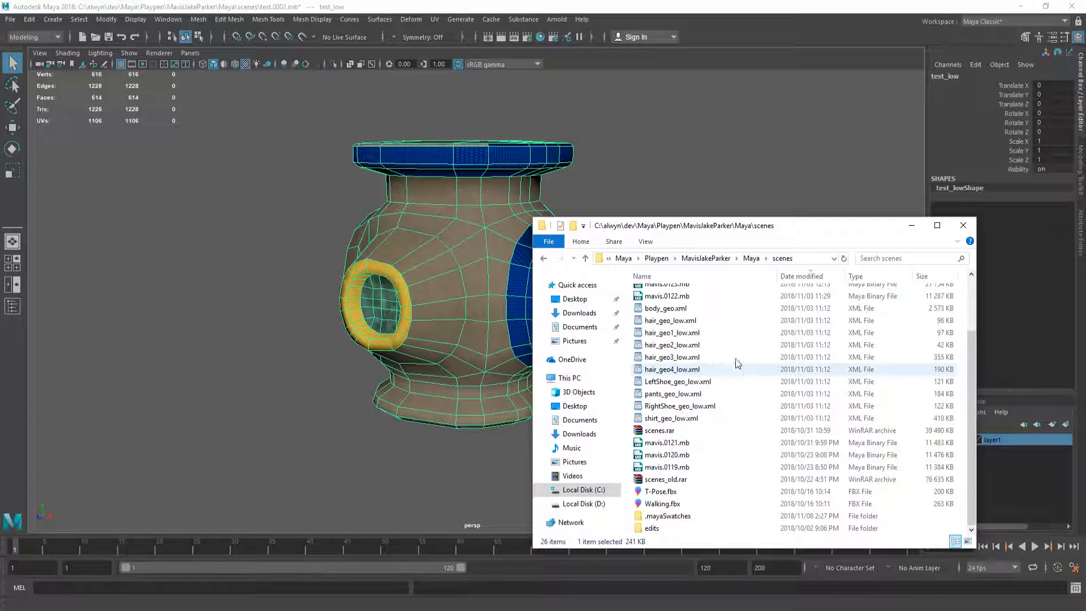
key("ctrl+n")
left_click(719, 274)
left_click(706, 334)
double_click(706, 334)
scroll(736, 396, "down", 8)
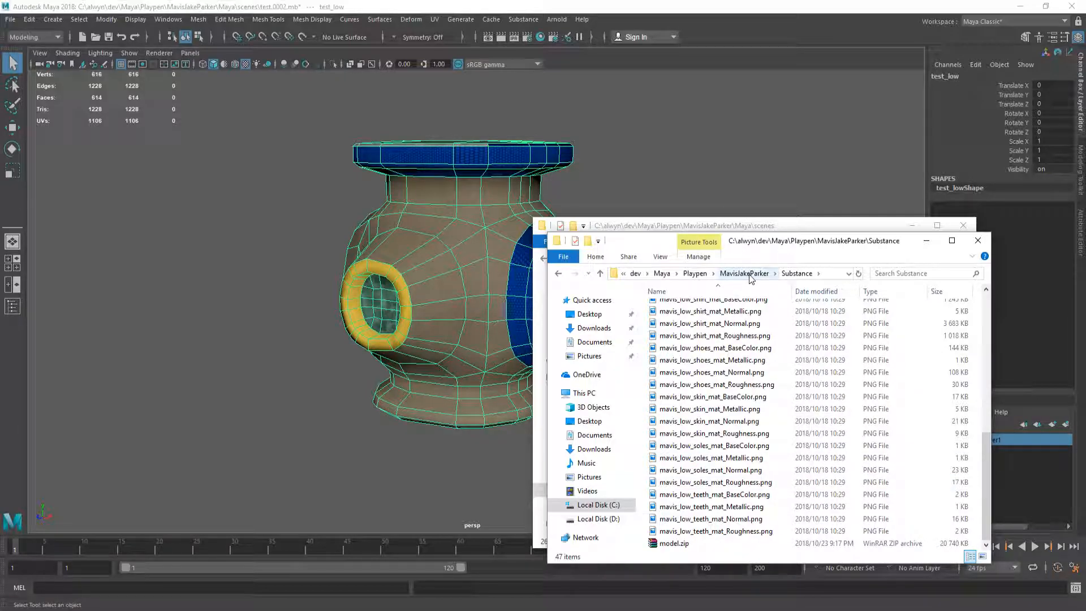
scroll(729, 380, "up", 5)
scroll(730, 379, "up", 5)
double_click(668, 305)
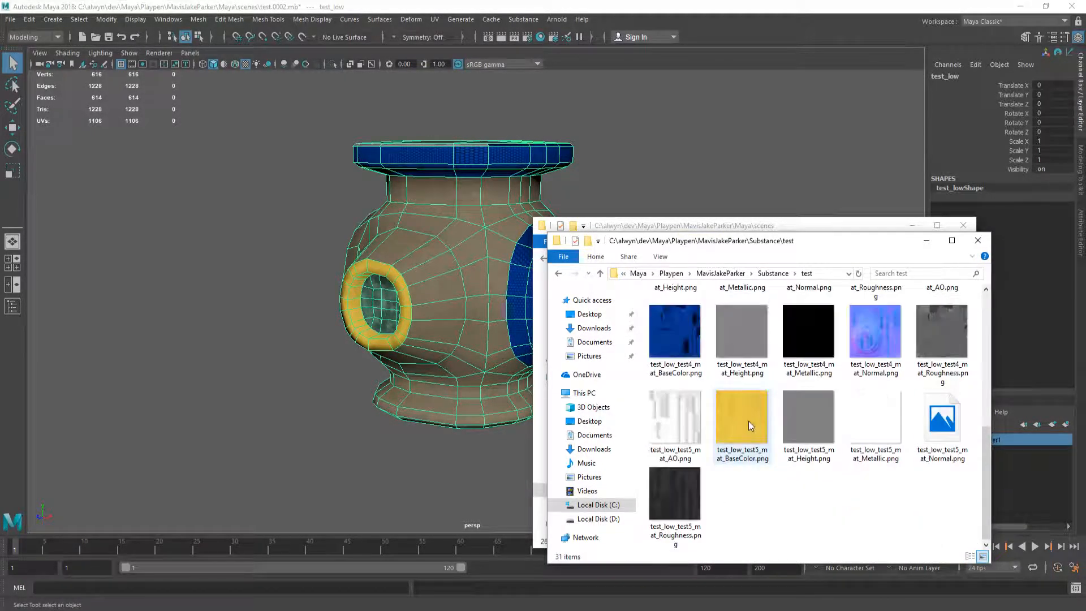
left_click(740, 431)
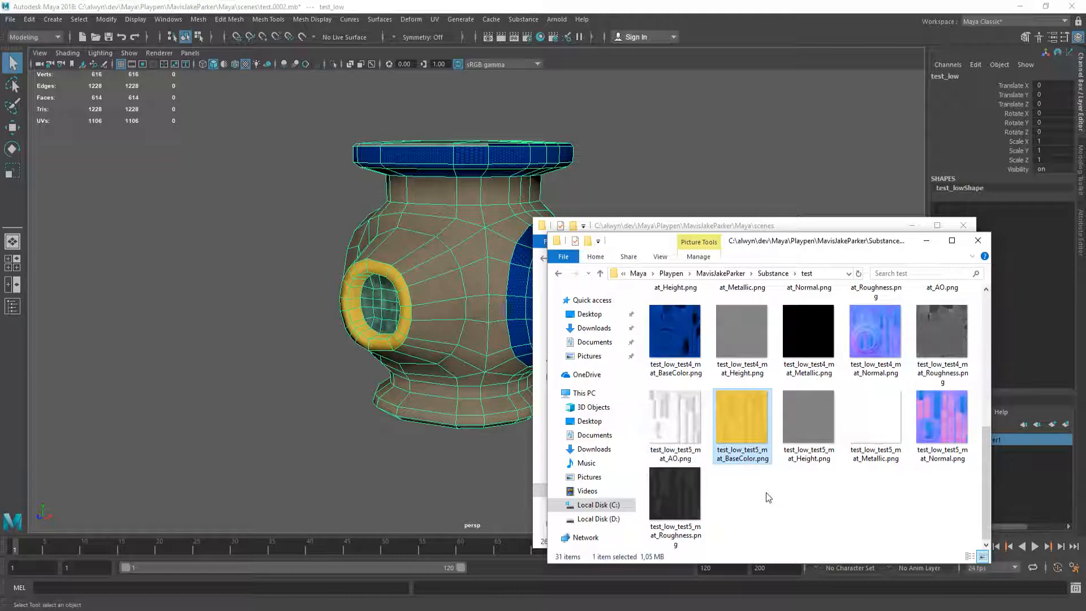
Step: Navigate the scenes window to the Maya project's images\test folder of BaseColor PNGs
left_click(772, 229)
left_click(752, 260)
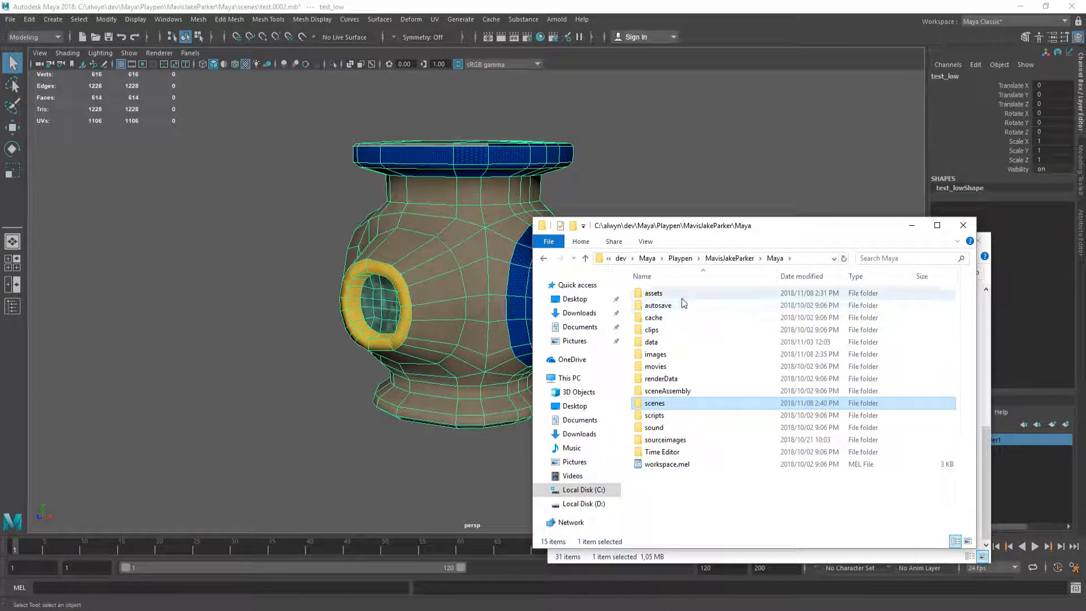
double_click(701, 354)
left_click(794, 312)
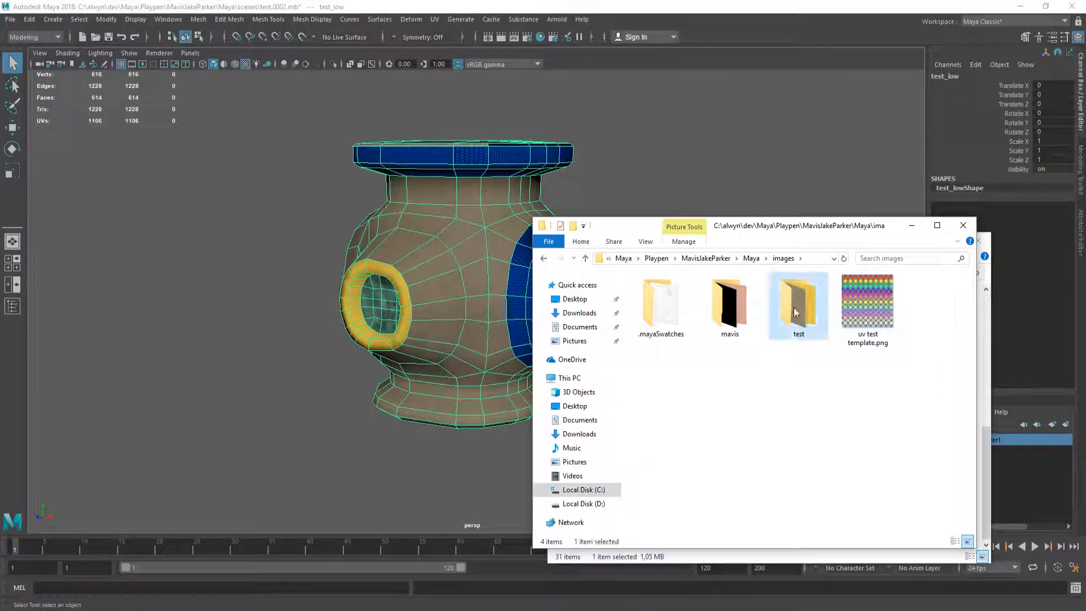
double_click(794, 311)
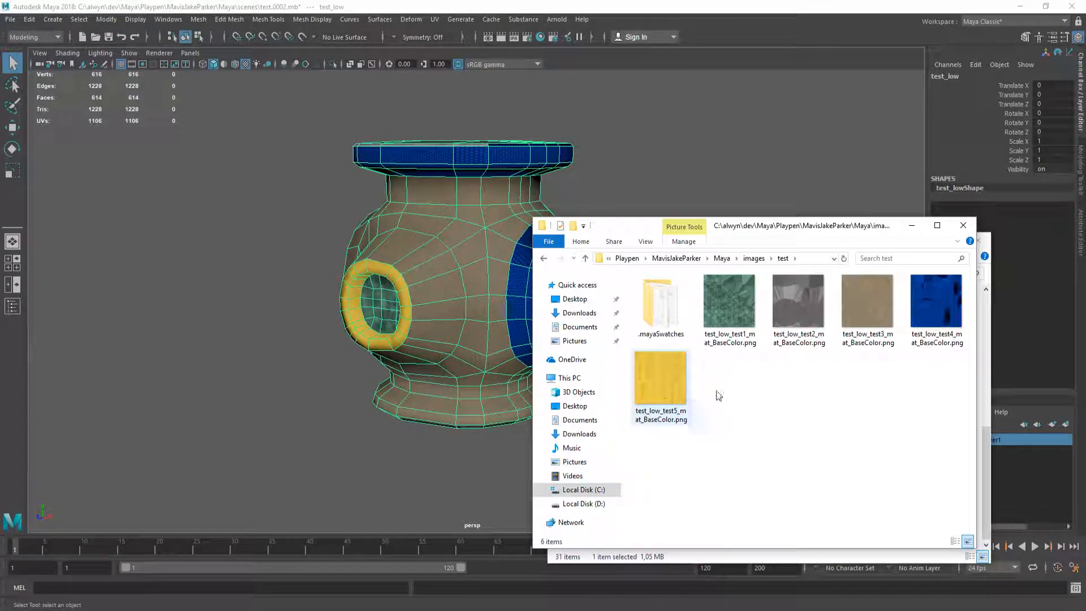
left_click_drag(385, 280, 430, 244, "alt")
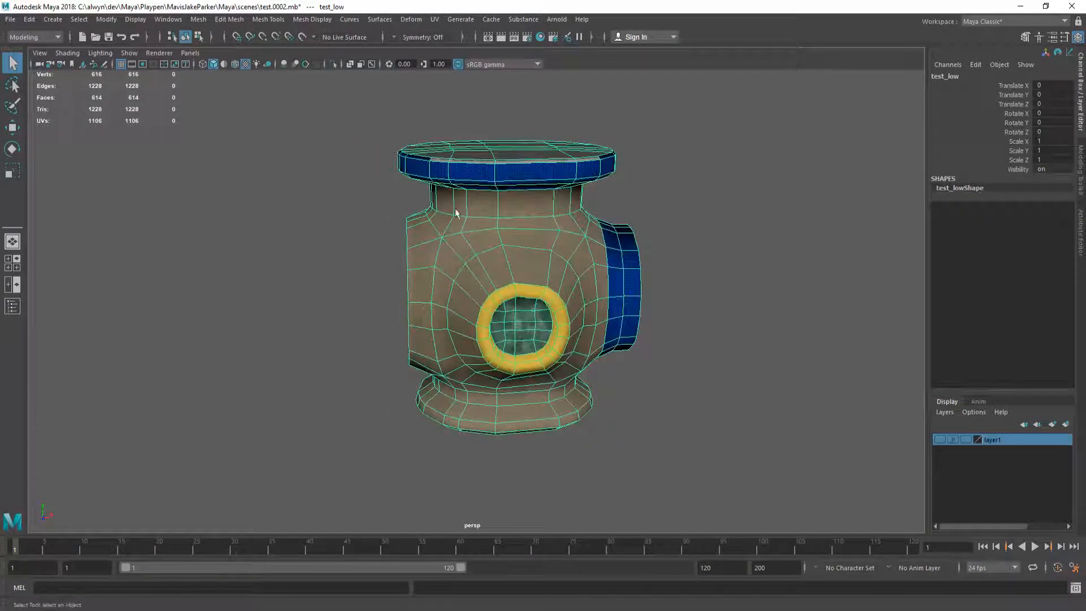
left_click(540, 37)
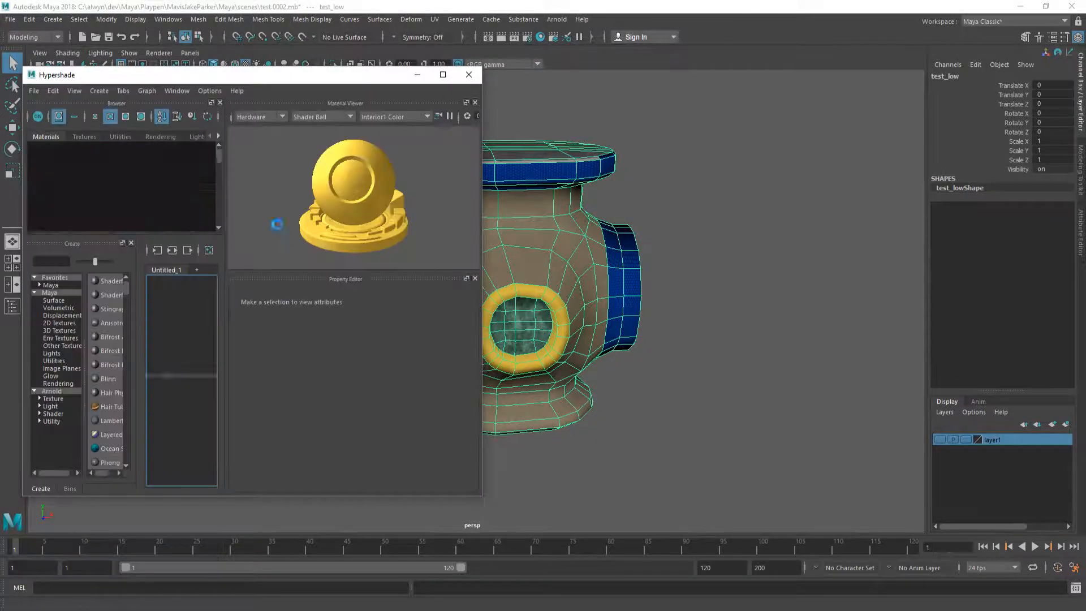
left_click(169, 214)
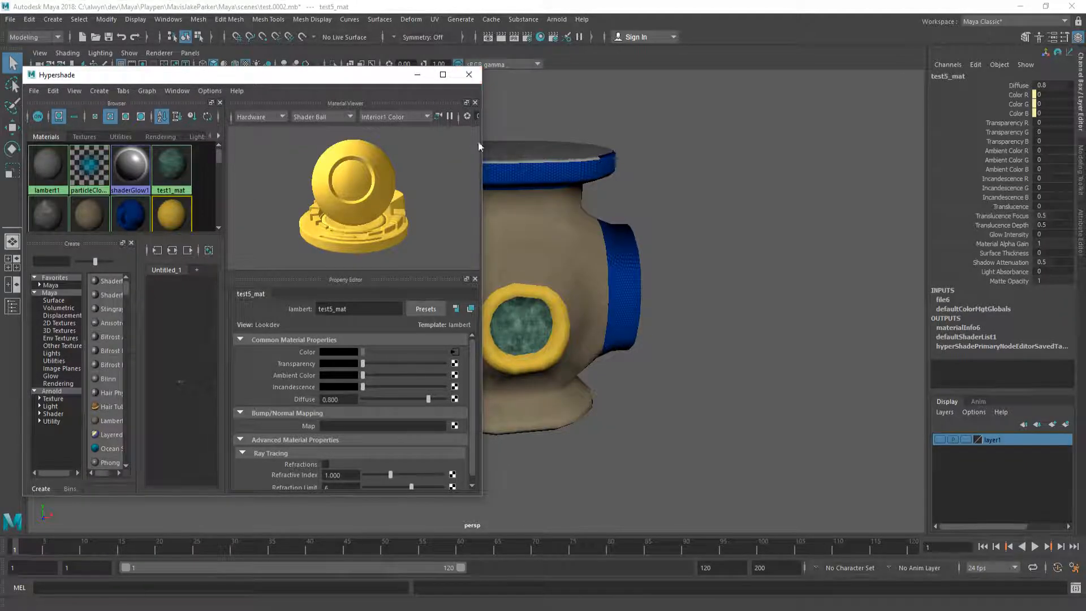
left_click(469, 75)
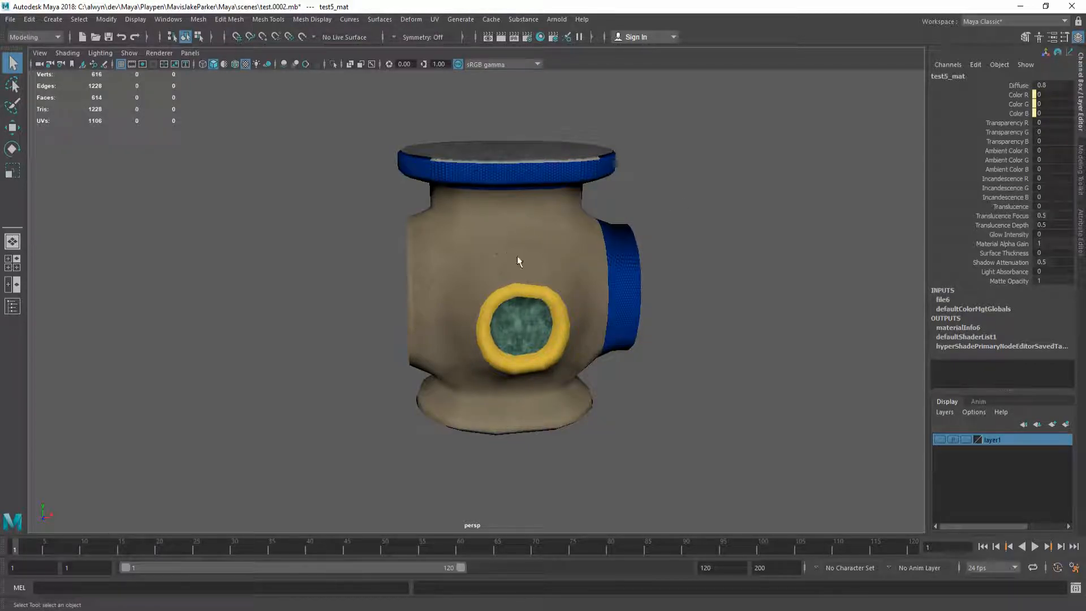
mouse_move(504, 258)
left_mouse_down("alt")
mouse_move(472, 245)
mouse_move(656, 240)
mouse_move(493, 249)
left_mouse_up("alt")
left_click(1075, 588)
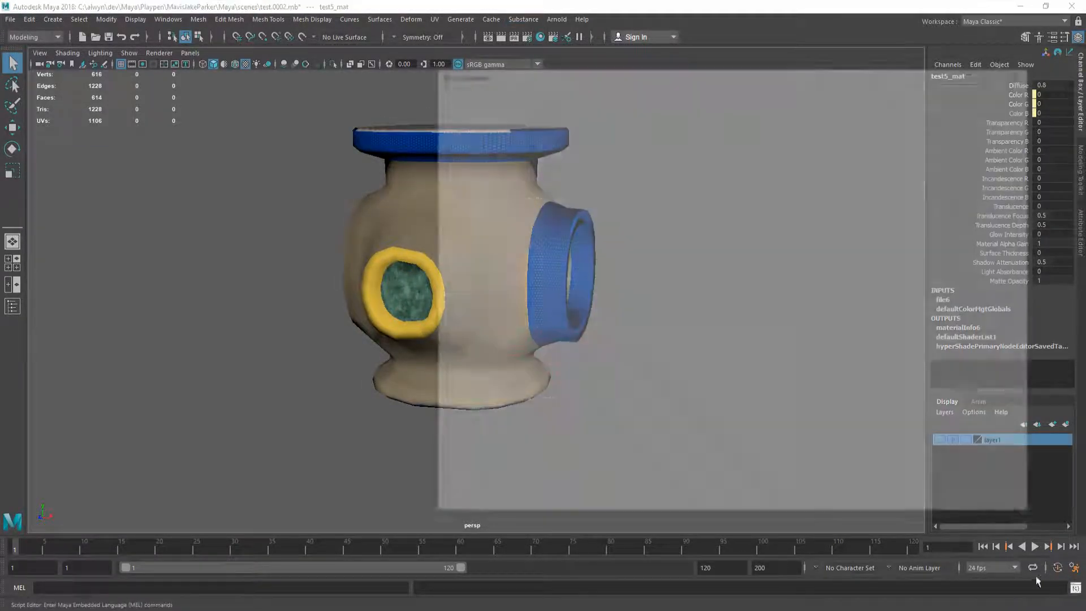
scroll(627, 405, "down", 3)
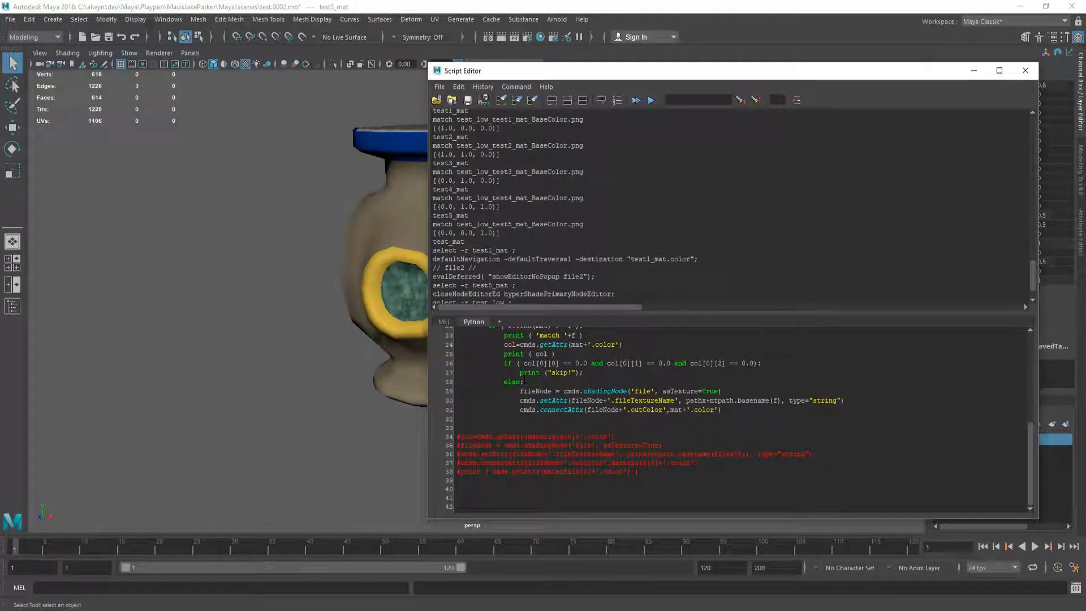
left_click_drag(500, 363, 803, 366)
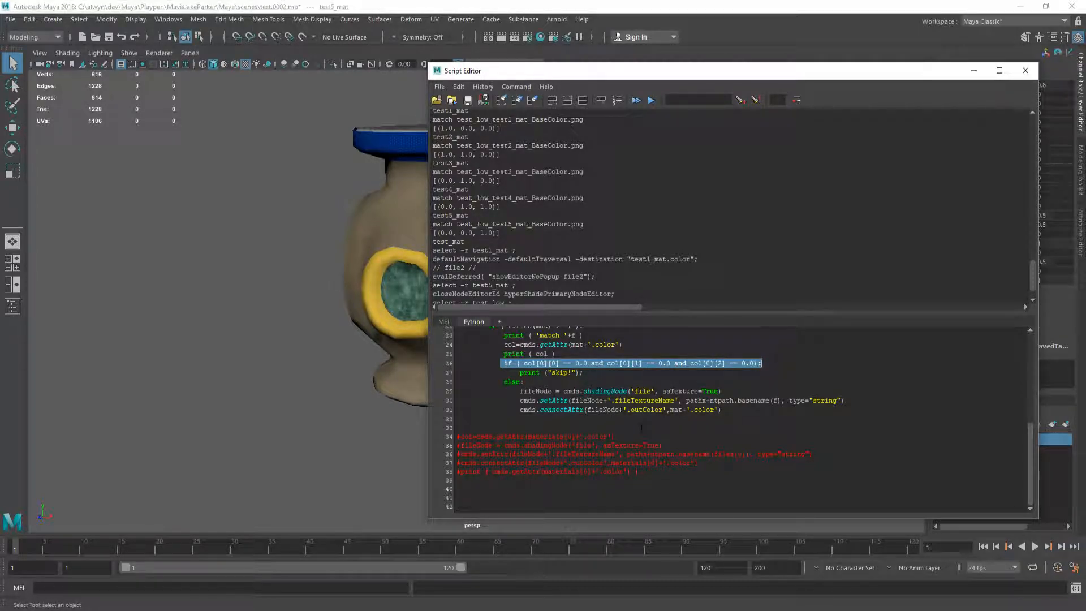
left_click(1026, 70)
left_click_drag(459, 299, 503, 300, "alt")
left_click_drag(431, 269, 468, 280, "alt")
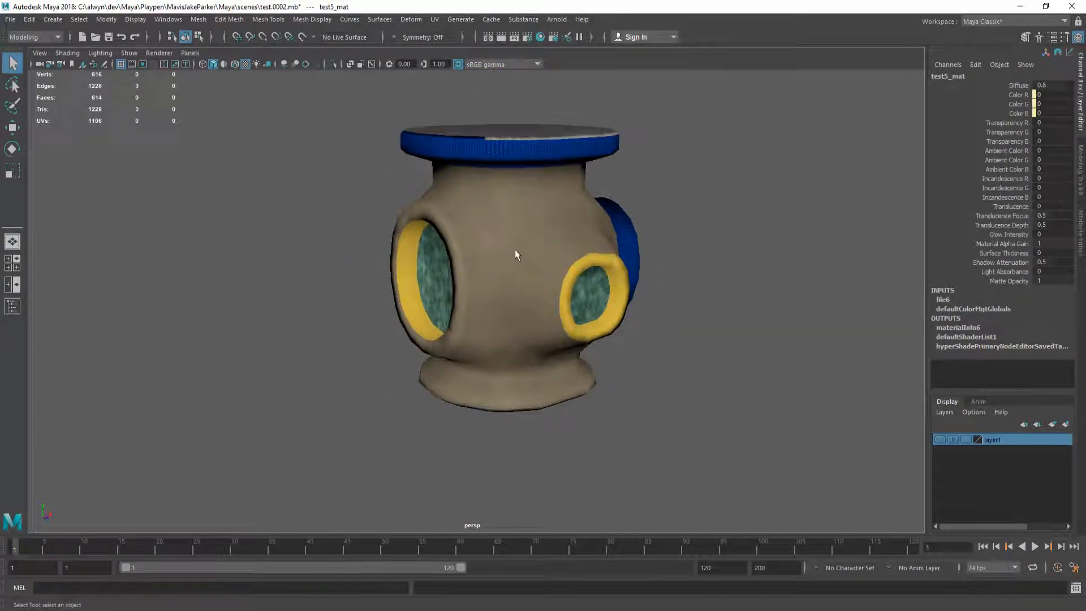
Step: Create a new Lambert material named test6_mat in the material editor
left_click(544, 37)
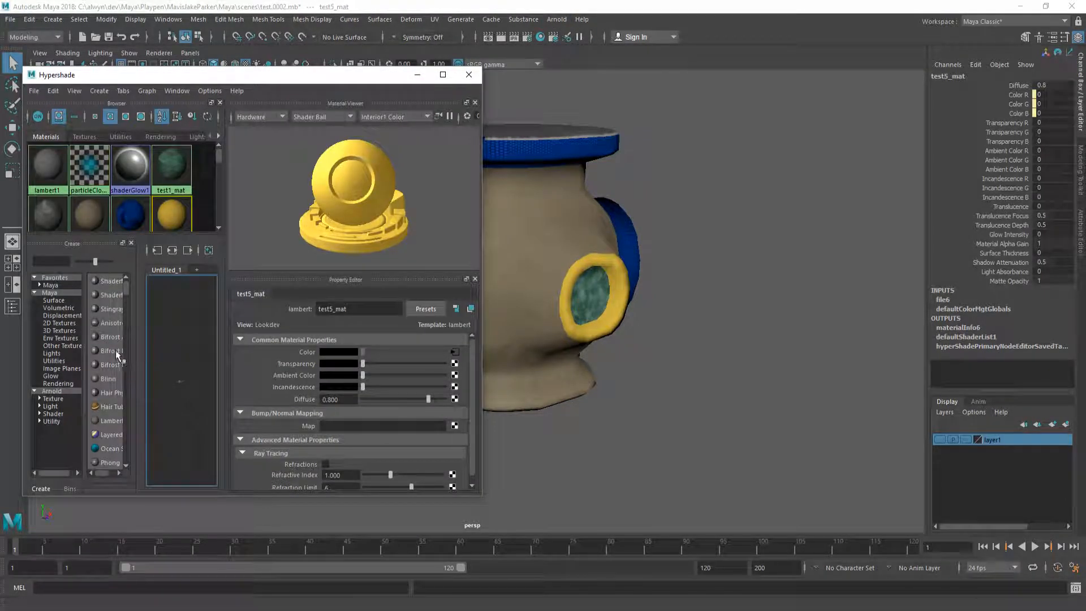
left_click(113, 421)
double_click(367, 308)
type("test6_mat")
key("Return")
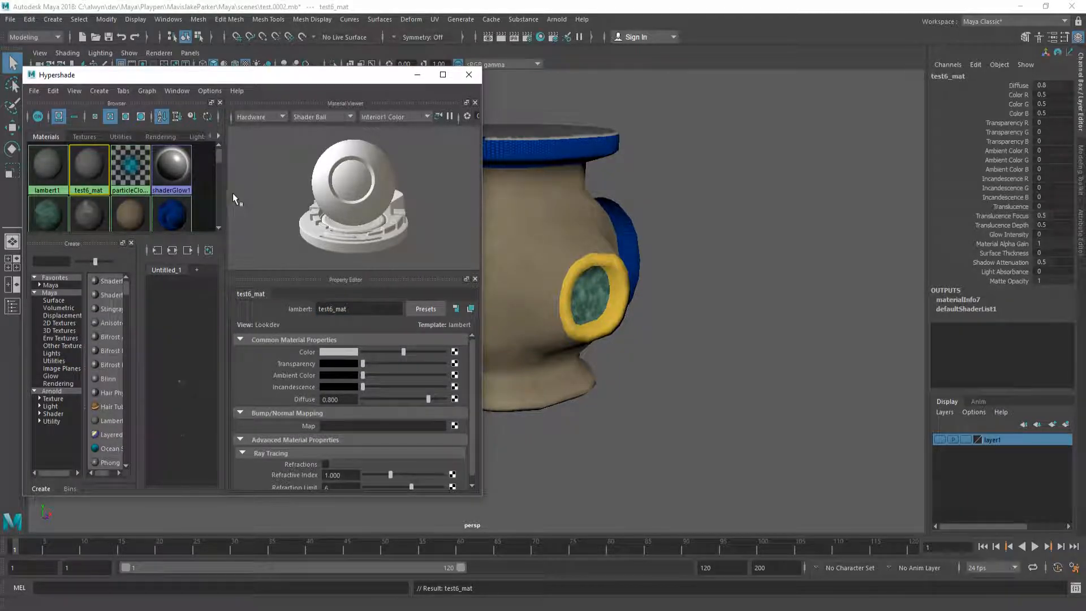
left_click(469, 74)
Step: Switch test_low to UV shell selection and pick the body, neck and base shells around the side hole
mouse_move(480, 311)
left_mouse_down("alt")
mouse_move(500, 315)
mouse_move(486, 318)
left_mouse_up("alt")
left_click(509, 250)
left_click_drag(509, 250, 482, 306, "alt")
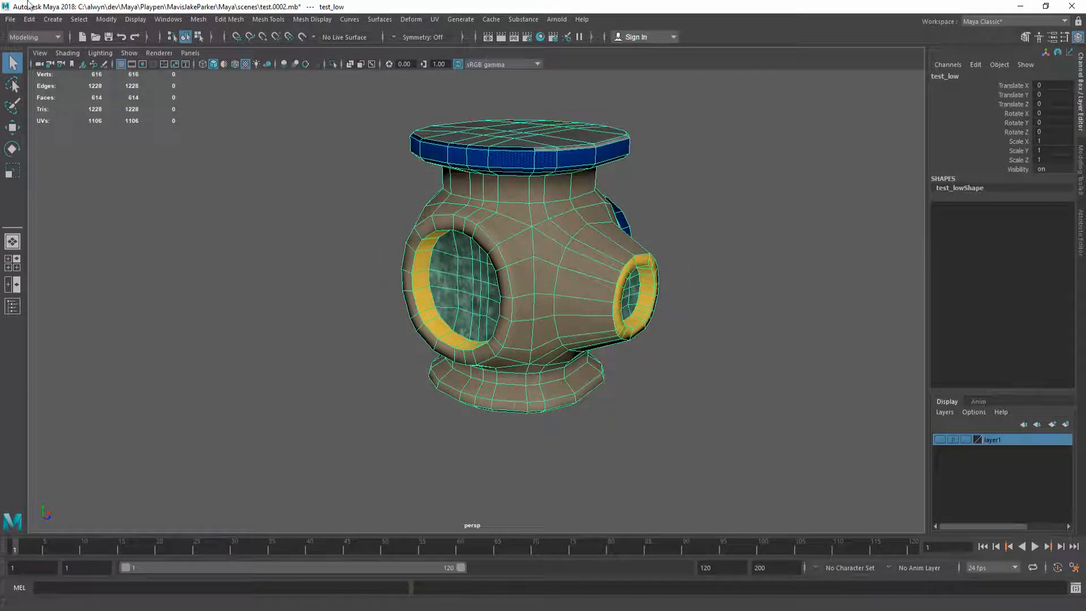
left_click(86, 20)
mouse_move(141, 202)
left_click(254, 285)
left_click_drag(522, 306, 474, 307, "alt")
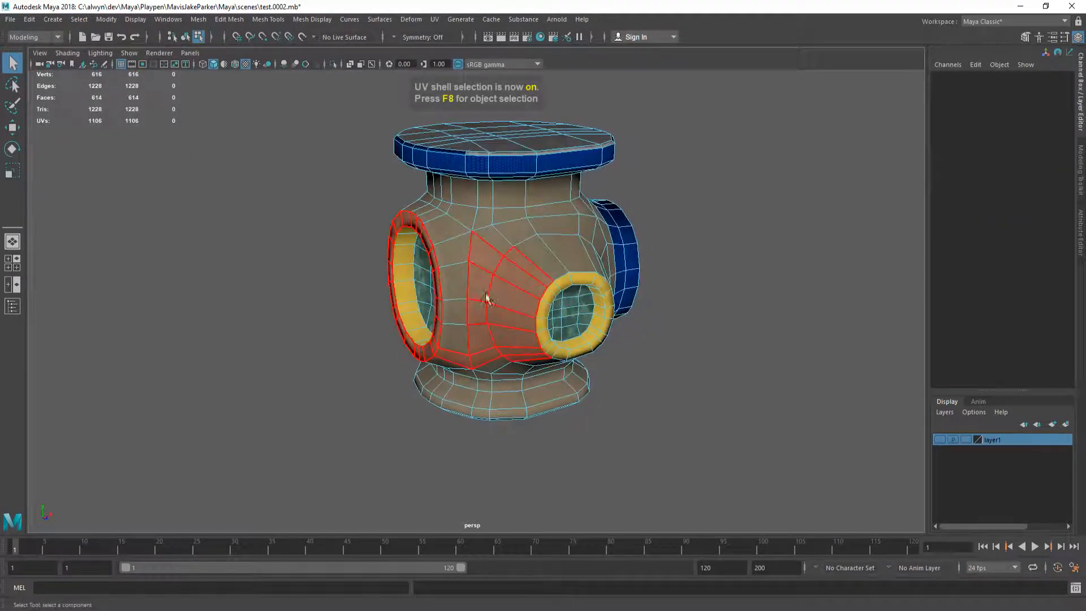
left_click(509, 260)
mouse_move(526, 250)
left_mouse_down("alt")
mouse_move(475, 253)
mouse_move(508, 262)
left_mouse_up("alt")
left_click(557, 247)
left_click(556, 245, "shift")
left_click(534, 186, "shift")
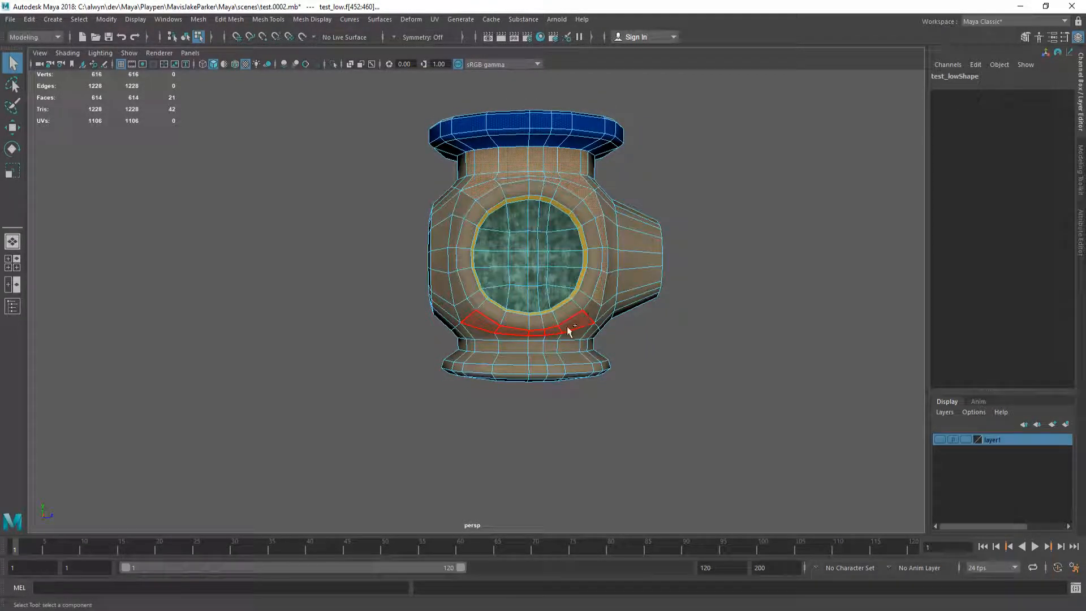
left_click_drag(462, 368, 465, 371, "alt")
left_click_drag(385, 358, 530, 381, "shift")
left_click_drag(265, 376, 405, 388, "alt")
Step: Reselect from the front porthole shell, adding the base and neck face loops
left_click(592, 231)
left_click(409, 174)
left_click_drag(315, 354, 378, 362, "alt")
double_click(428, 382, "shift")
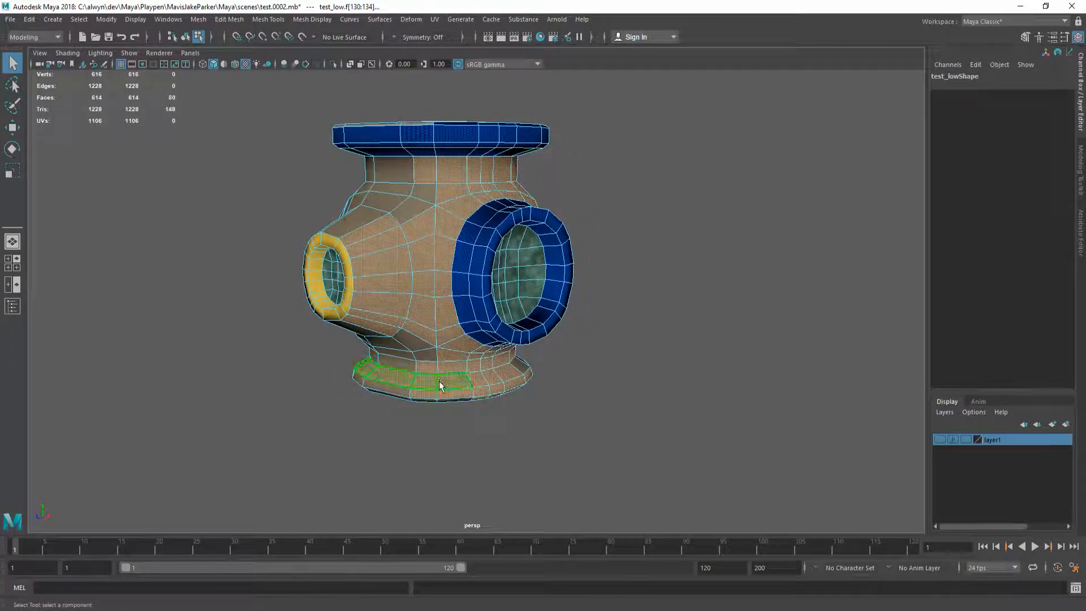
left_click_drag(439, 380, 374, 383, "alt")
left_click_drag(435, 366, 505, 340, "alt")
double_click(461, 370, "shift")
left_click_drag(607, 368, 495, 363, "alt")
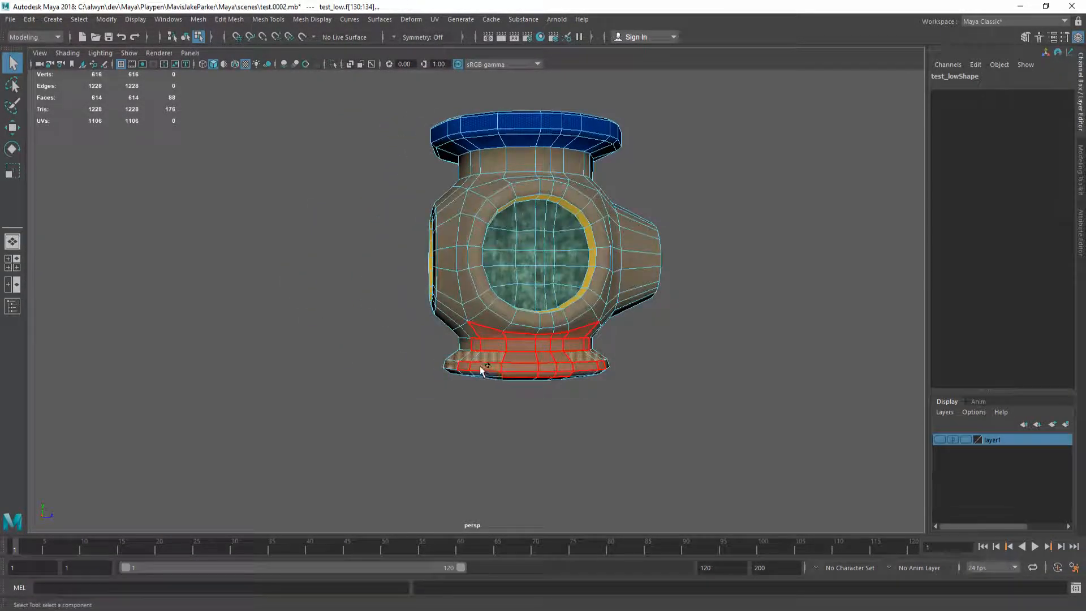
double_click(480, 367, "shift")
left_click_drag(605, 357, 628, 360, "alt")
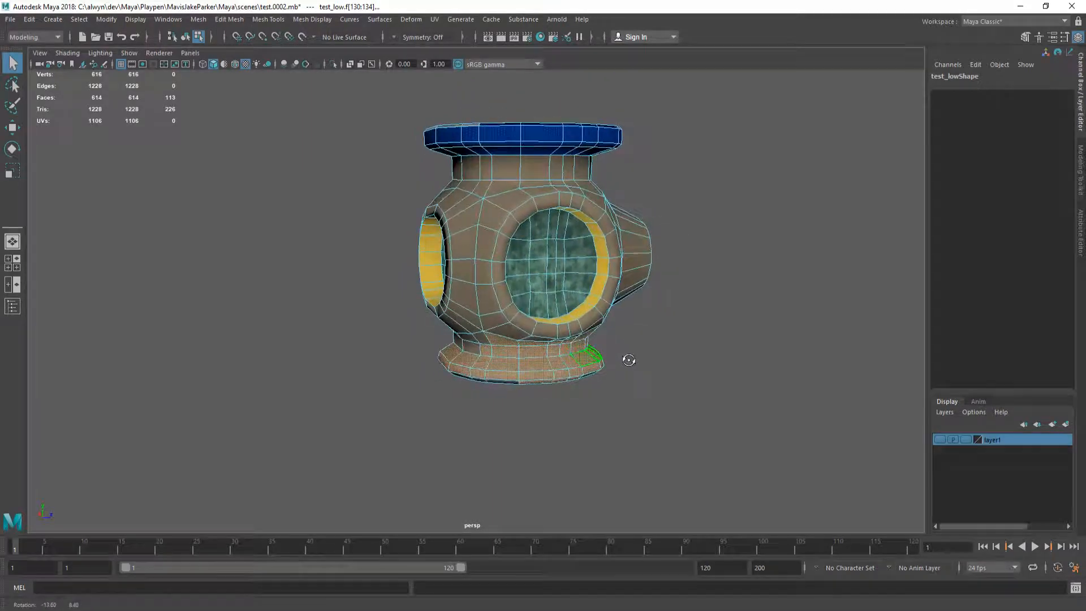
left_click_drag(502, 213, 476, 290, "alt")
Step: Restart the selection with the neck shell, adding the window strips and bottom face band
left_click(533, 245)
left_click(506, 288, "shift")
left_click(494, 282, "shift")
left_click(474, 314, "shift")
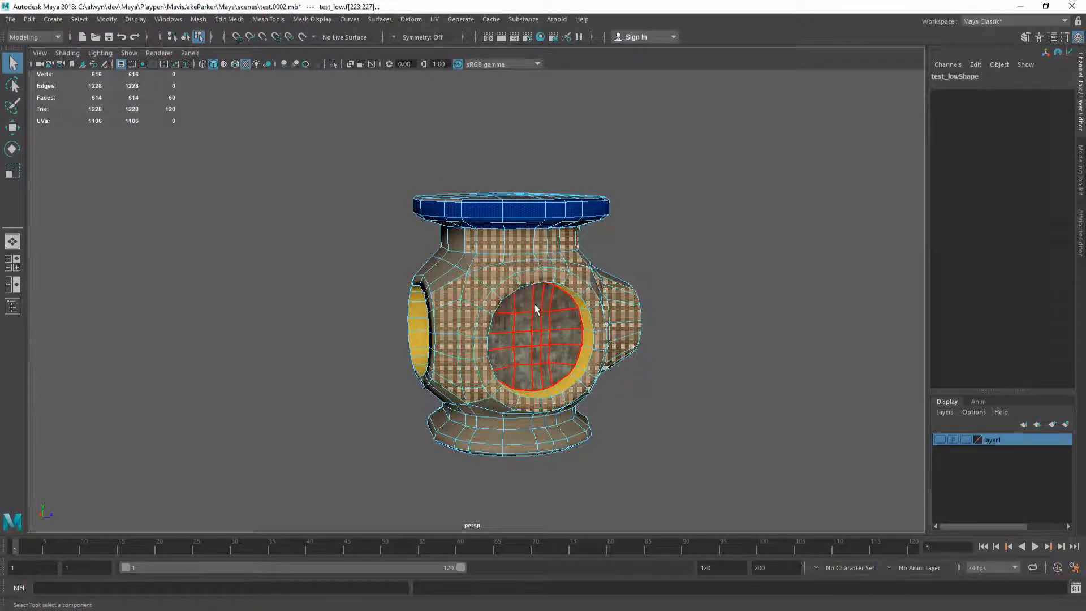
left_click_drag(535, 309, 457, 308, "alt")
left_click(514, 309, "shift")
left_click_drag(404, 376, 443, 324, "alt")
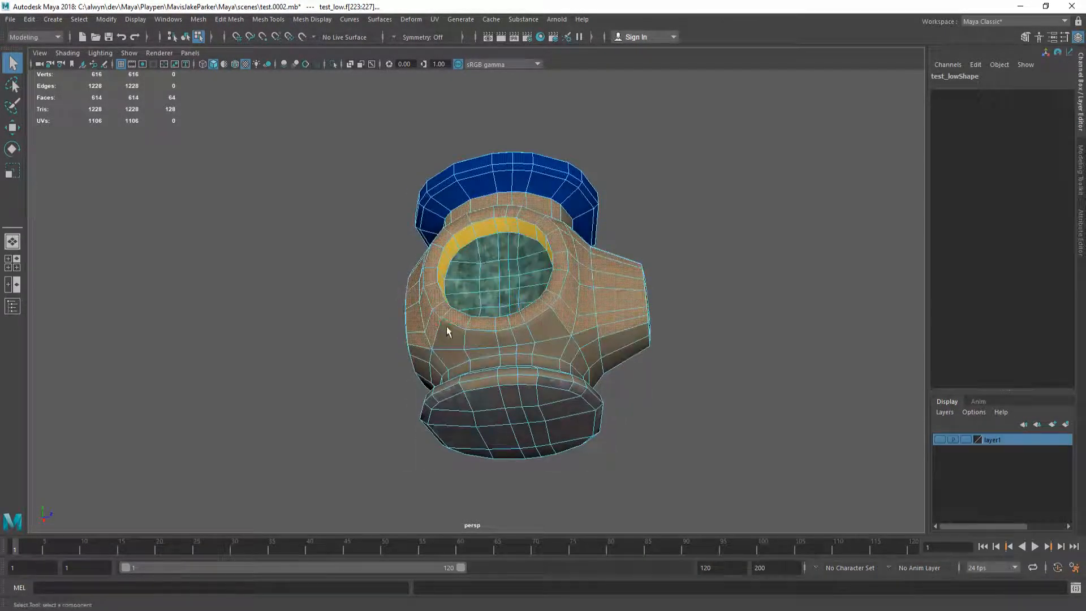
left_click(549, 344, "shift")
left_click_drag(549, 344, 439, 335, "alt")
Step: Assign test6_mat to the chosen faces, return to object mode, and save the scene
right_click_drag(520, 236, 533, 560)
left_click(622, 596)
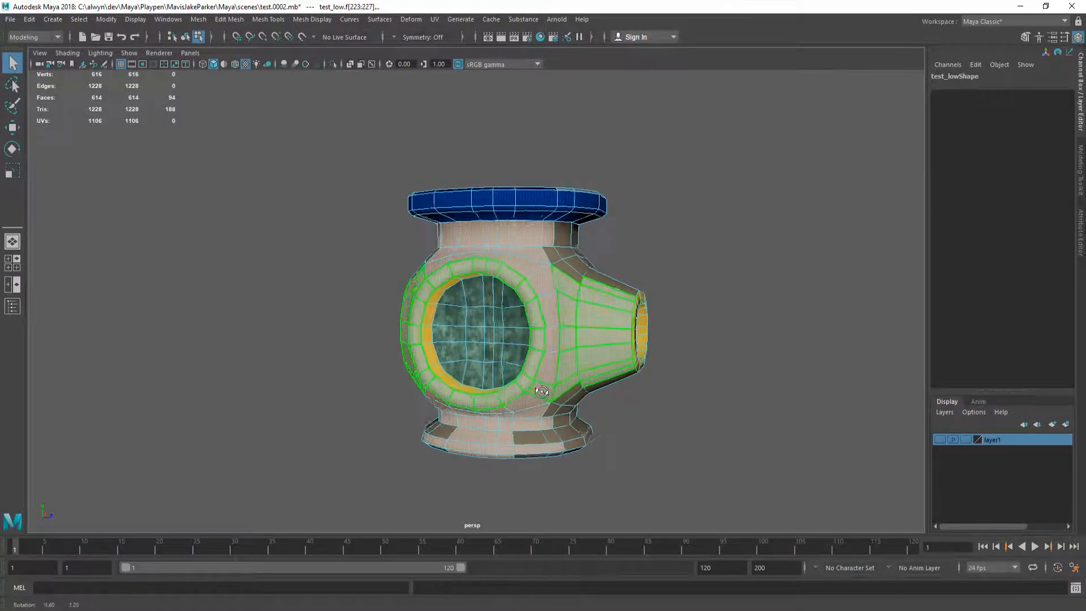
key("F8")
left_click_drag(472, 308, 484, 303, "alt")
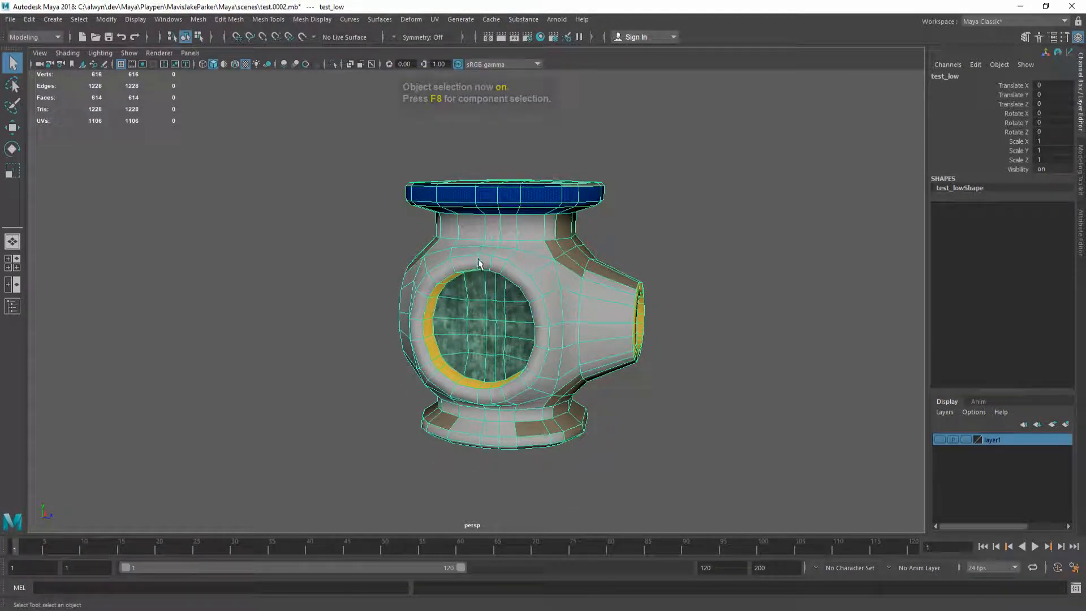
key("ctrl+s")
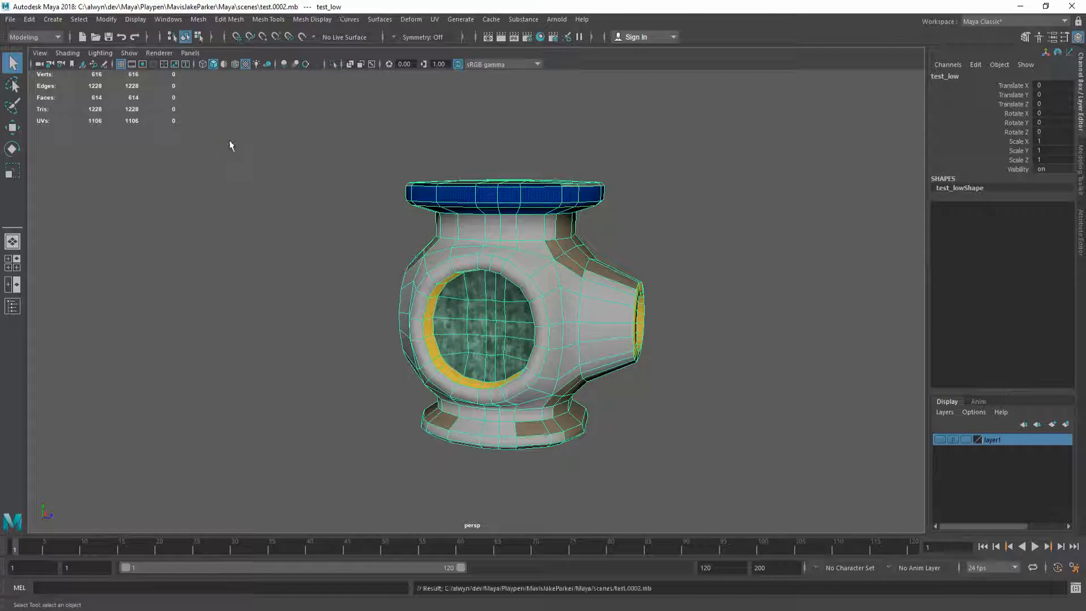
Step: Export the selected mesh over the existing test_low.fbx in the assets folder
left_click(10, 20)
mouse_move(82, 215)
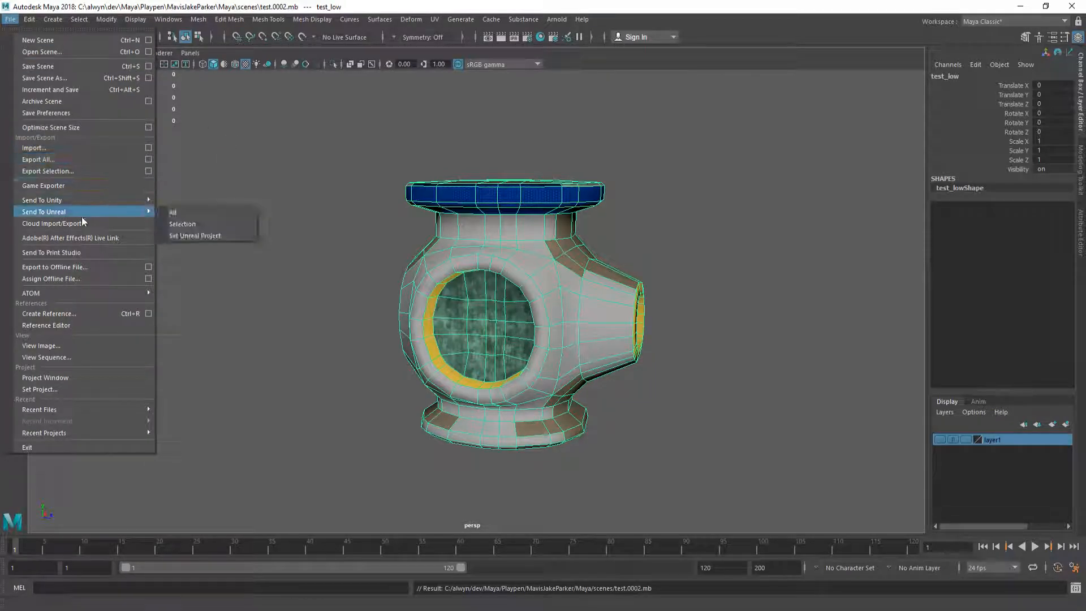
left_click(100, 169)
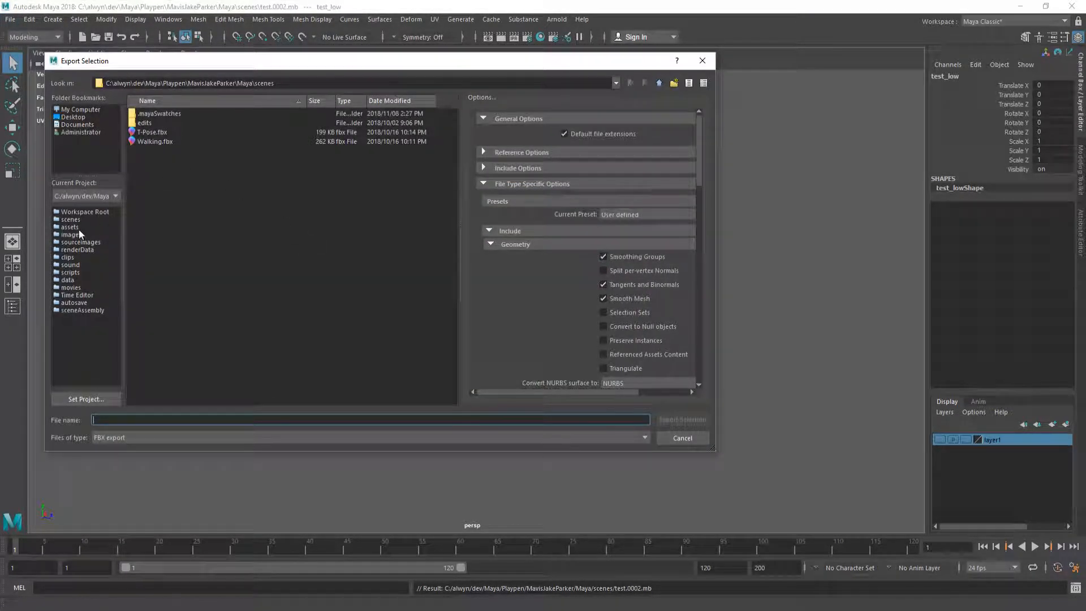
left_click(70, 226)
left_click(71, 220)
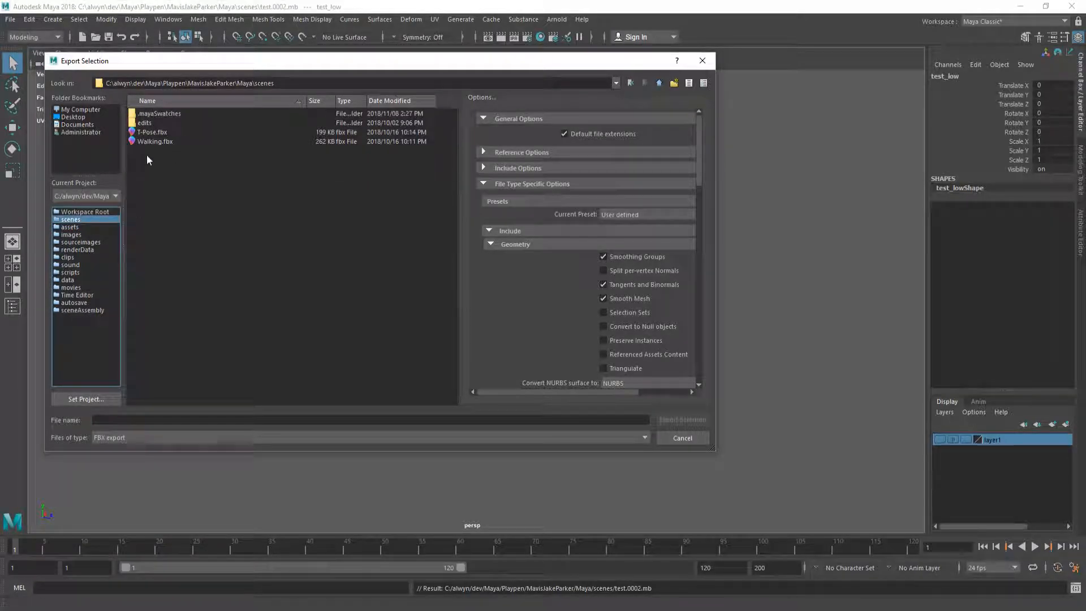
left_click(77, 227)
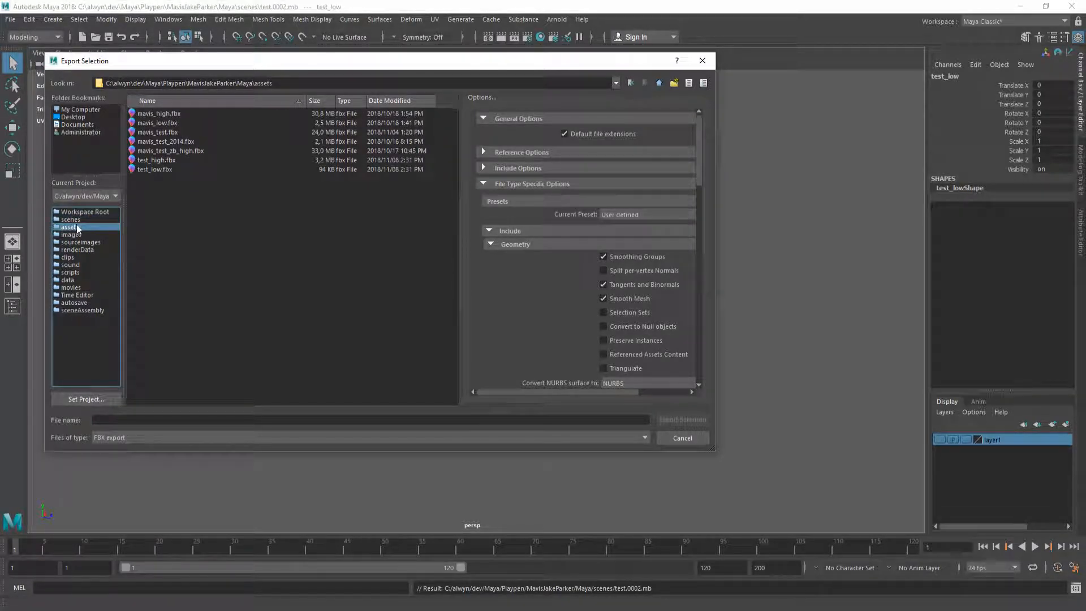
double_click(155, 169)
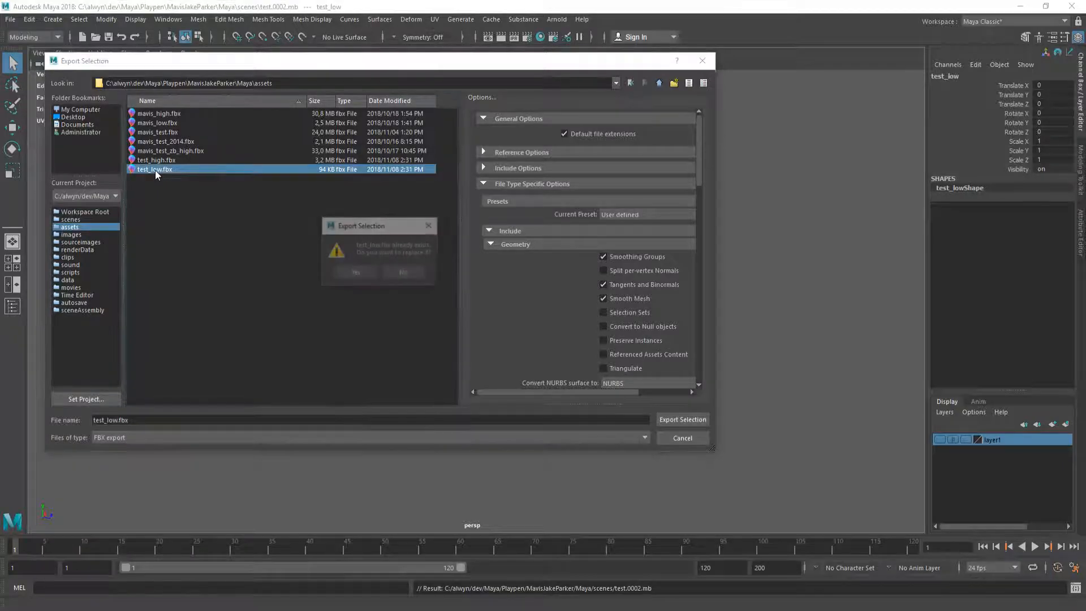
left_click(417, 279)
Step: Minimize Maya to reach the other windows
key("alt+Tab")
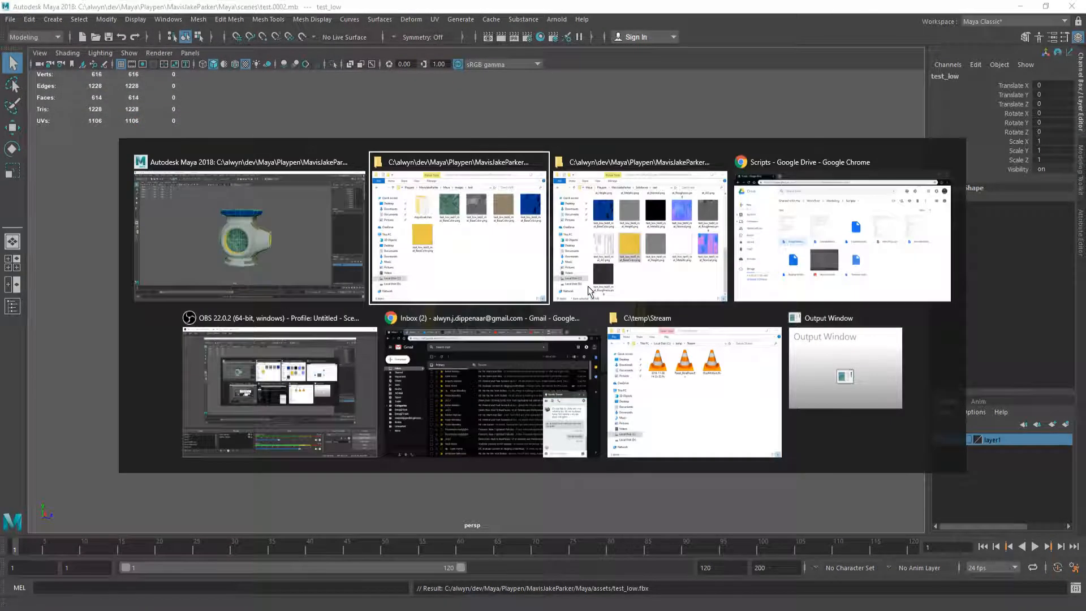
key("Escape")
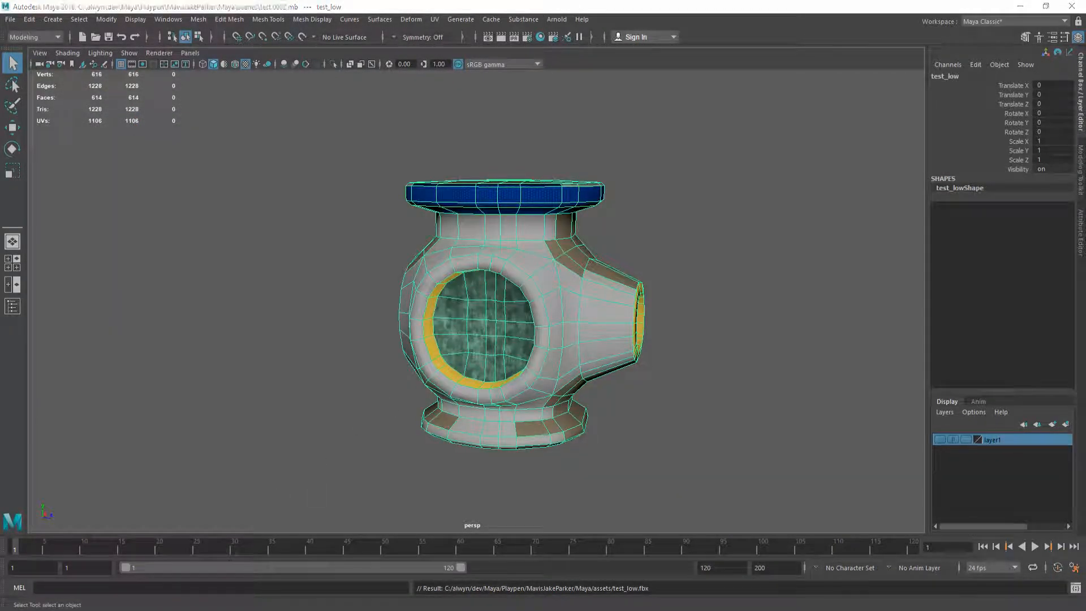
left_click(1020, 7)
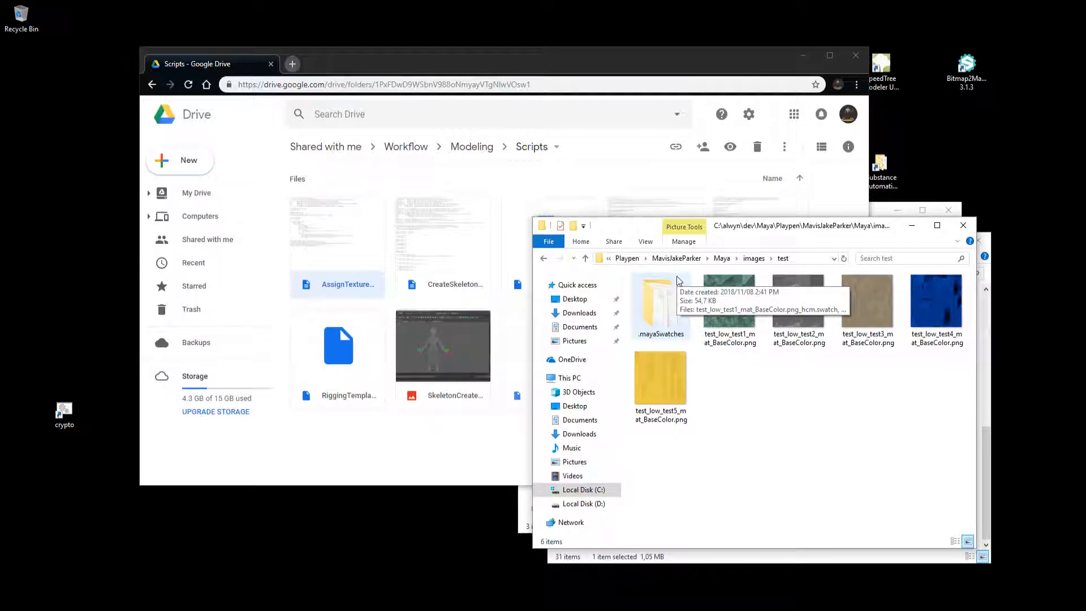
left_click(677, 258)
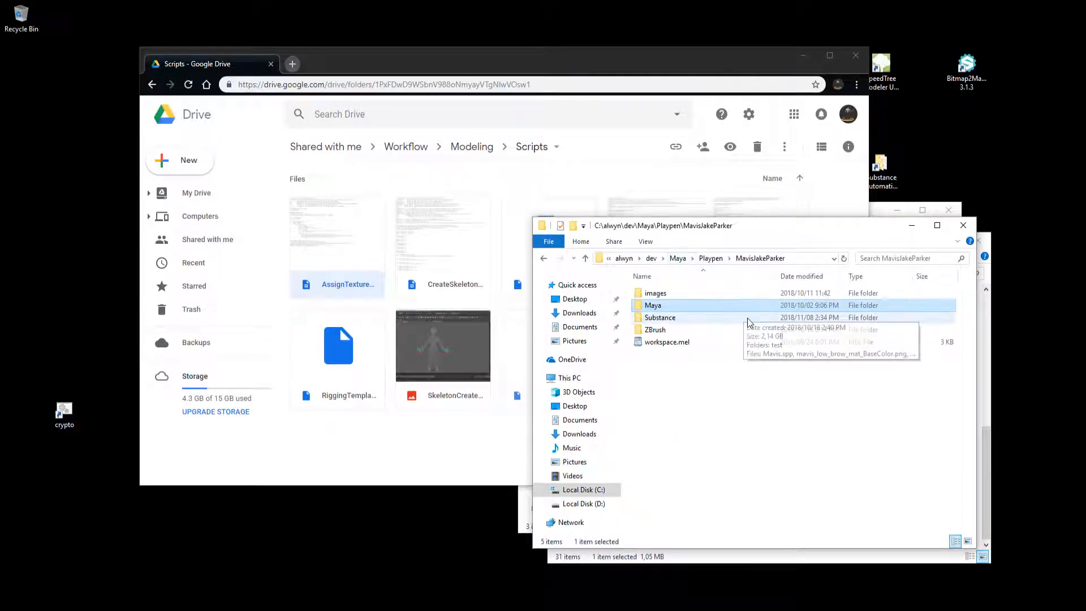
double_click(699, 313)
double_click(682, 294)
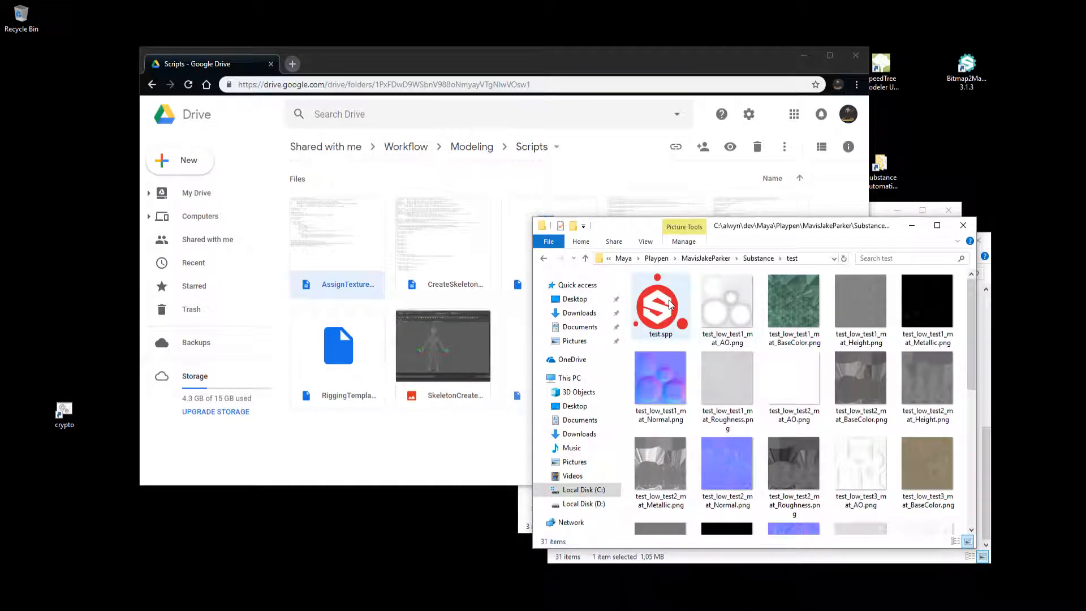
double_click(669, 300)
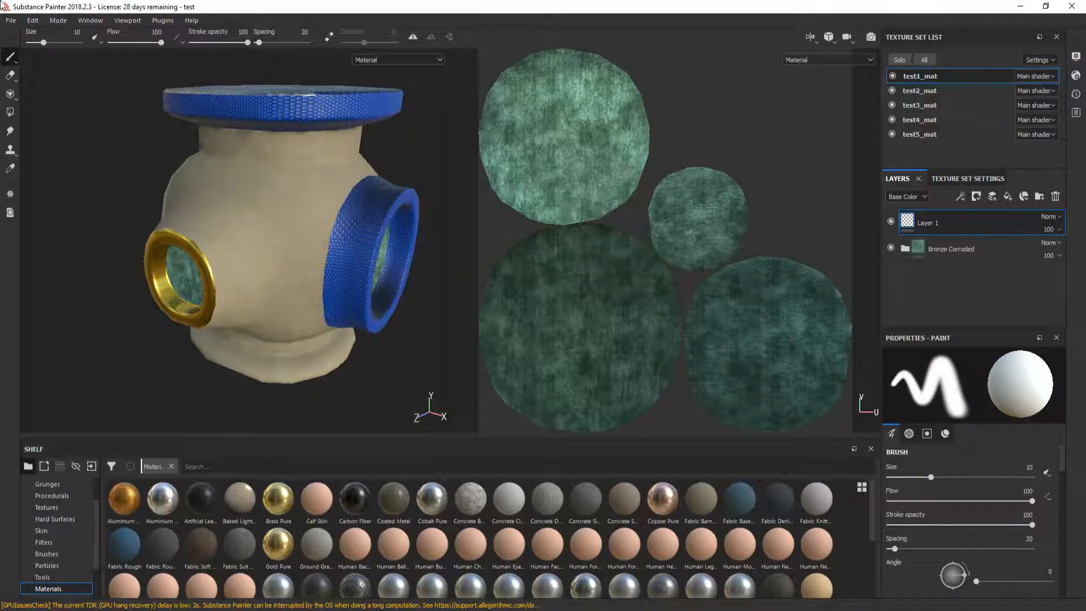
Step: Swap the project mesh for the re-exported test_low.fbx in Project Configuration
left_click(32, 21)
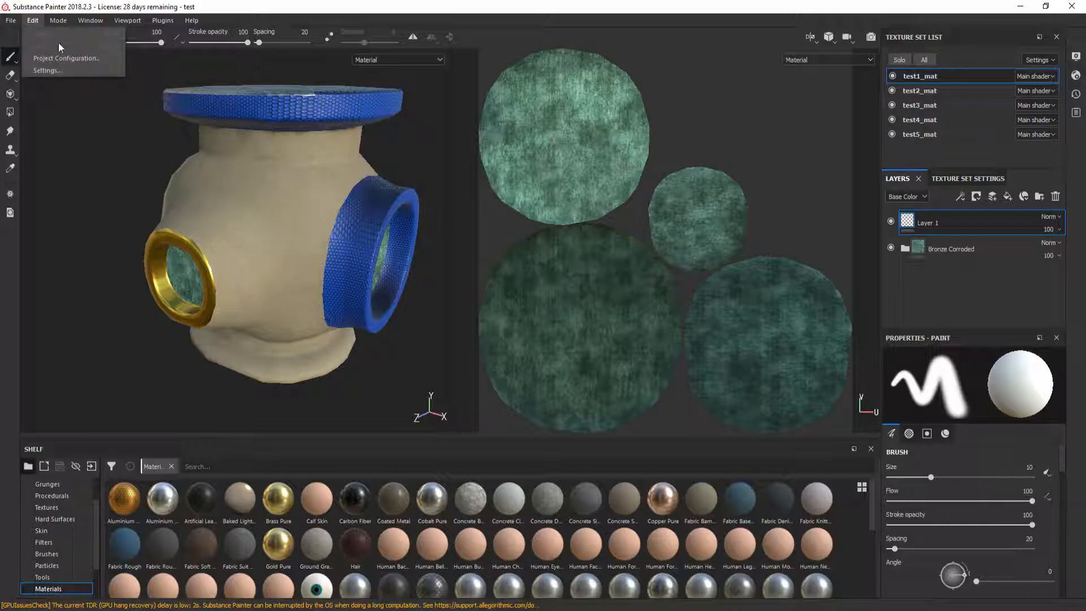
left_click(51, 71)
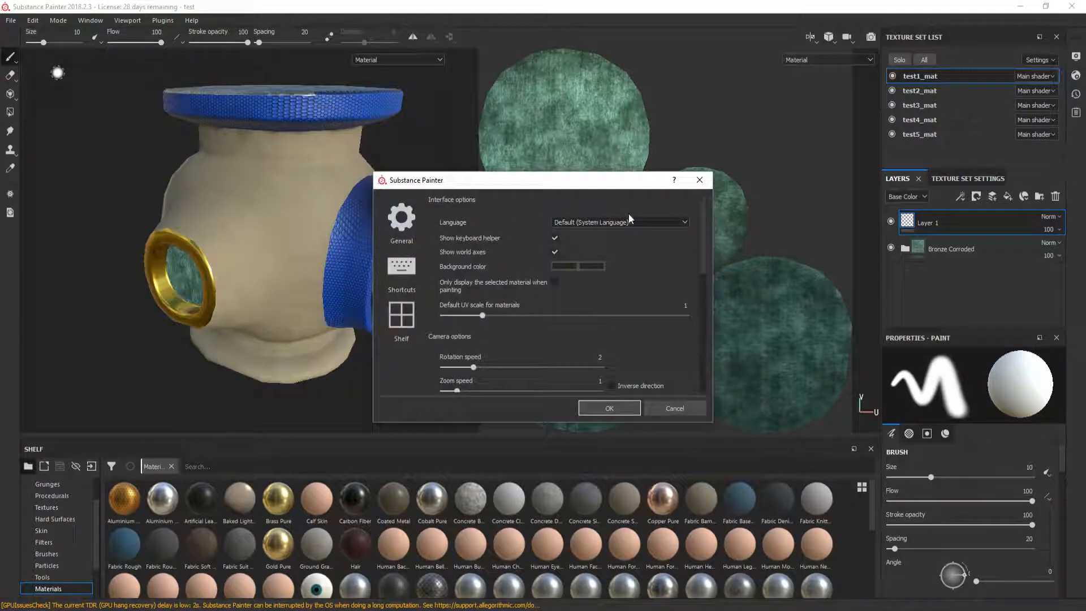
key("Escape")
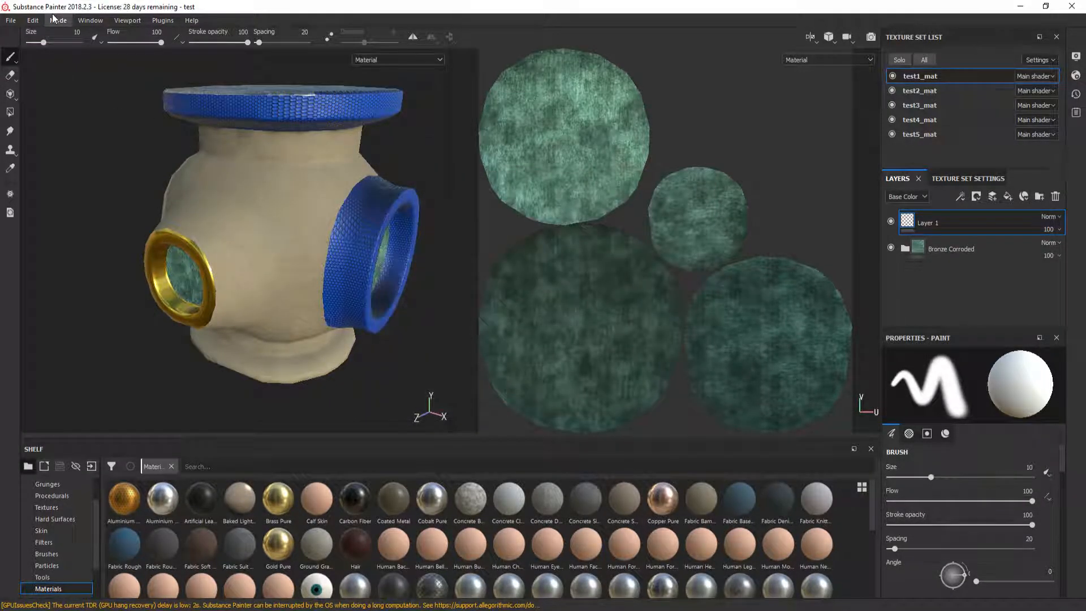
left_click(32, 21)
left_click(48, 55)
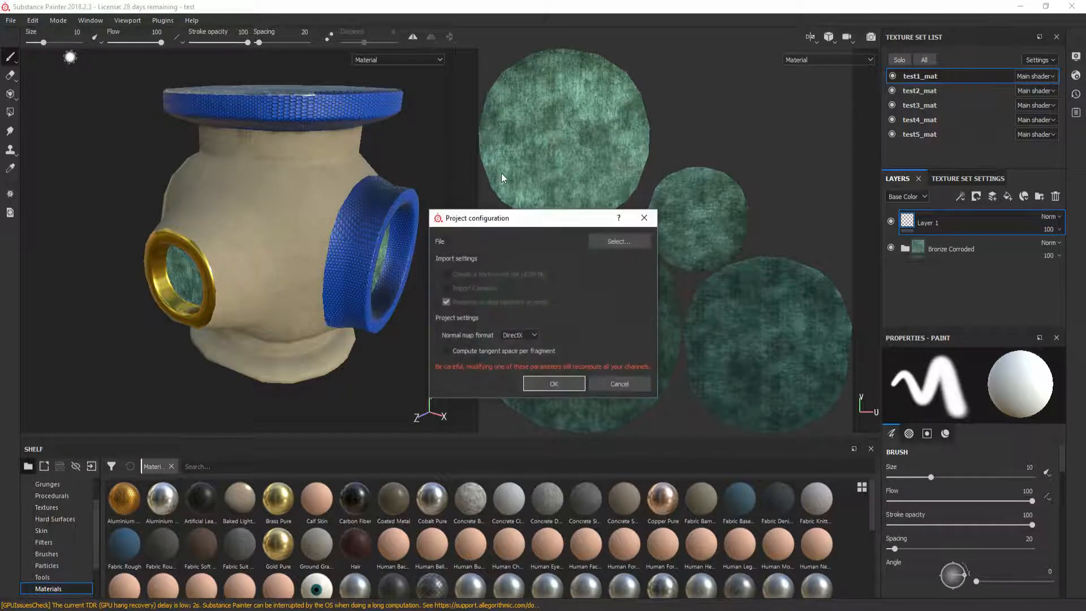
left_click(620, 241)
double_click(566, 308)
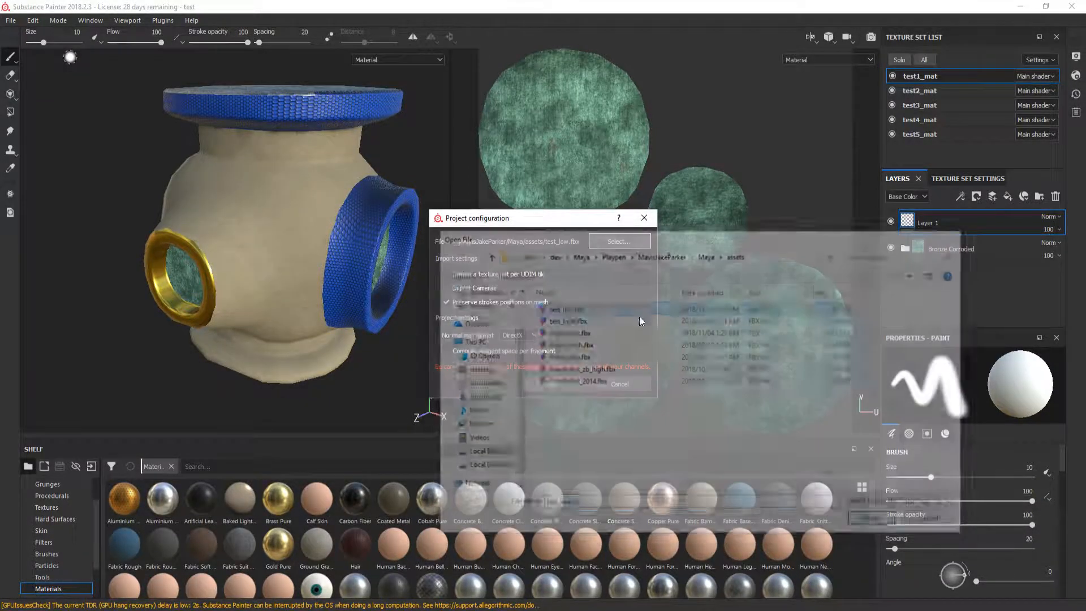
left_click(555, 382)
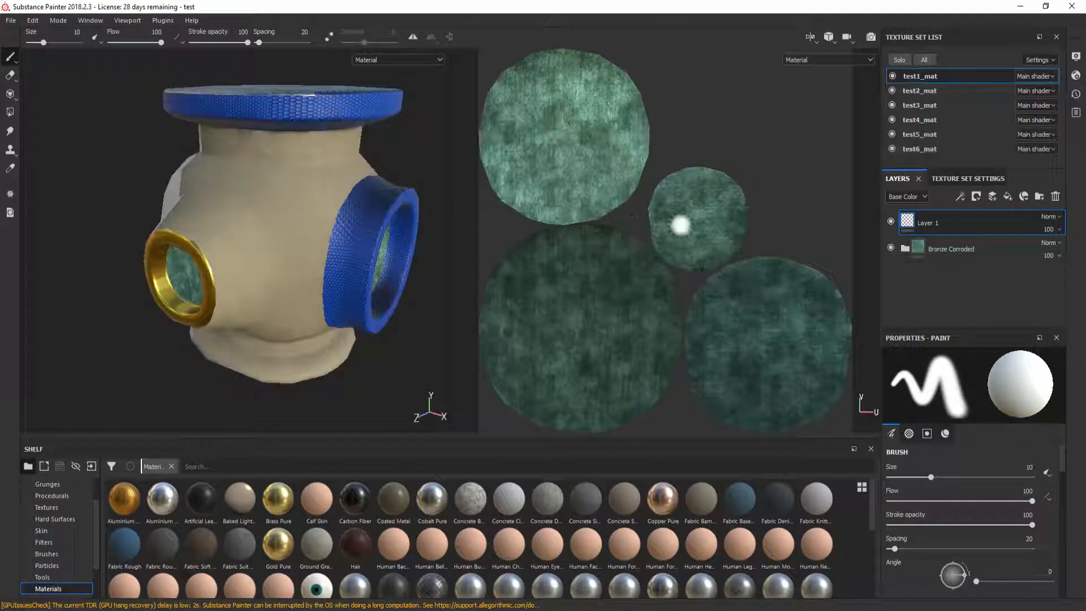
Step: Add a Wood Walnut fill layer to the test6_mat texture set
left_click(942, 152)
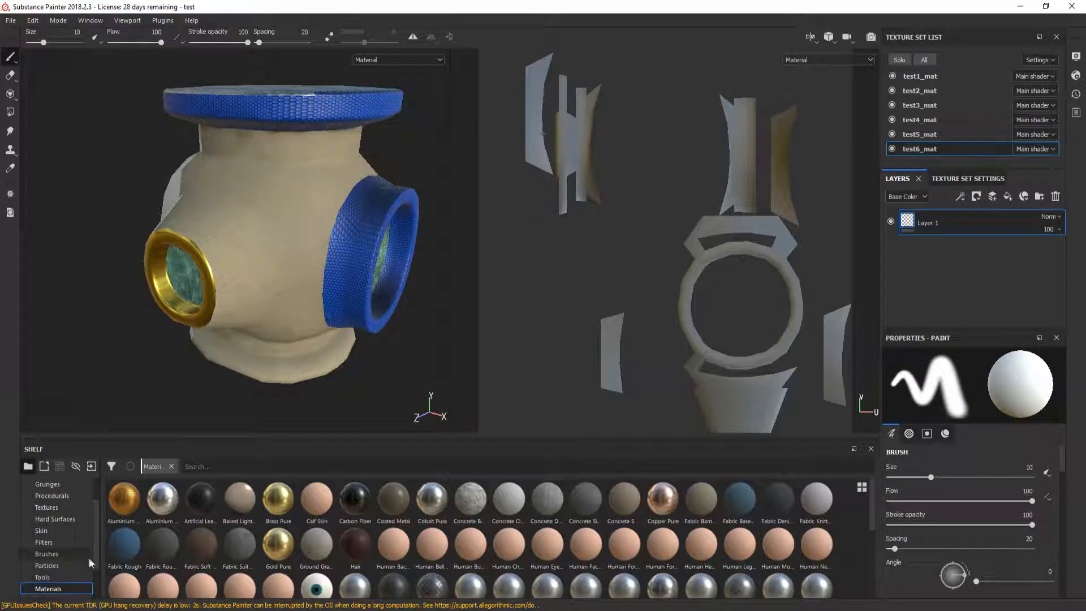
scroll(409, 551, "down", 5)
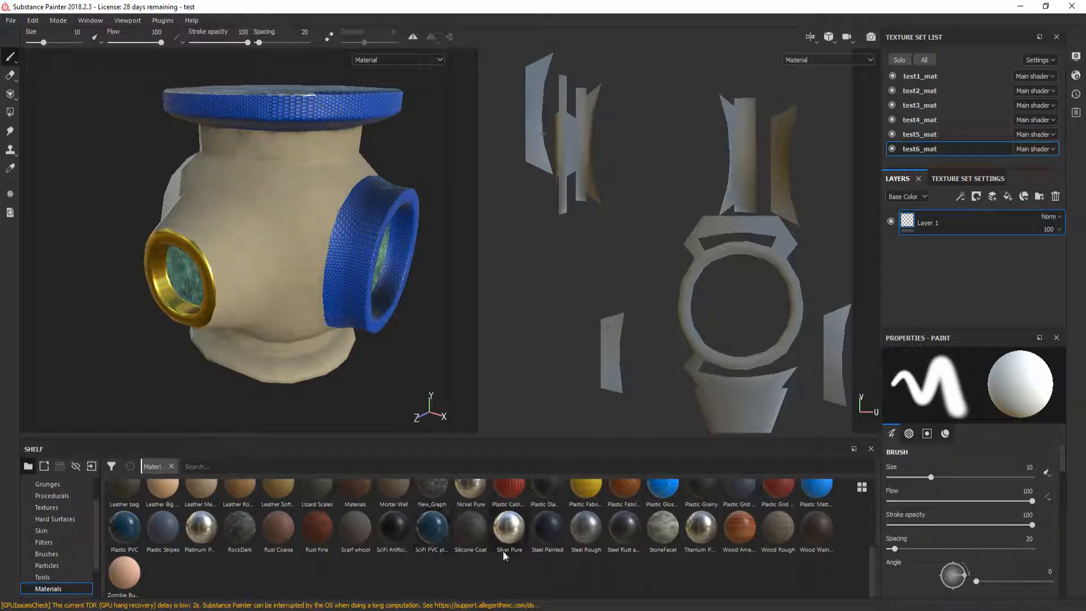
left_click_drag(813, 531, 965, 285)
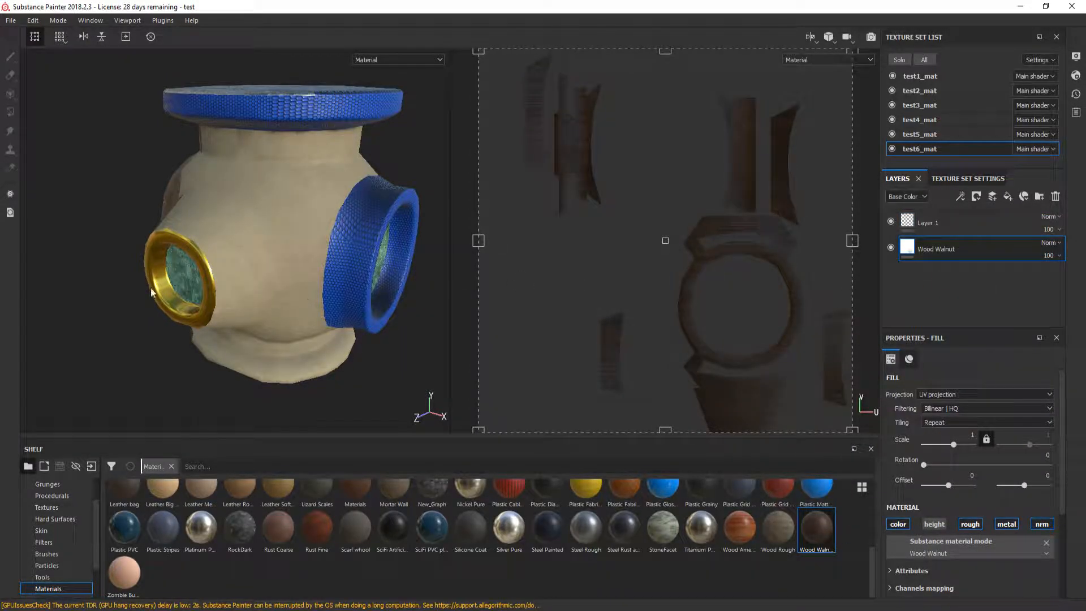
left_click_drag(158, 293, 415, 266, "alt")
left_click_drag(165, 255, 241, 244, "alt")
Step: Bake mesh maps for all texture sets from the Texture Set Settings
left_click(967, 178)
scroll(945, 288, "down", 3)
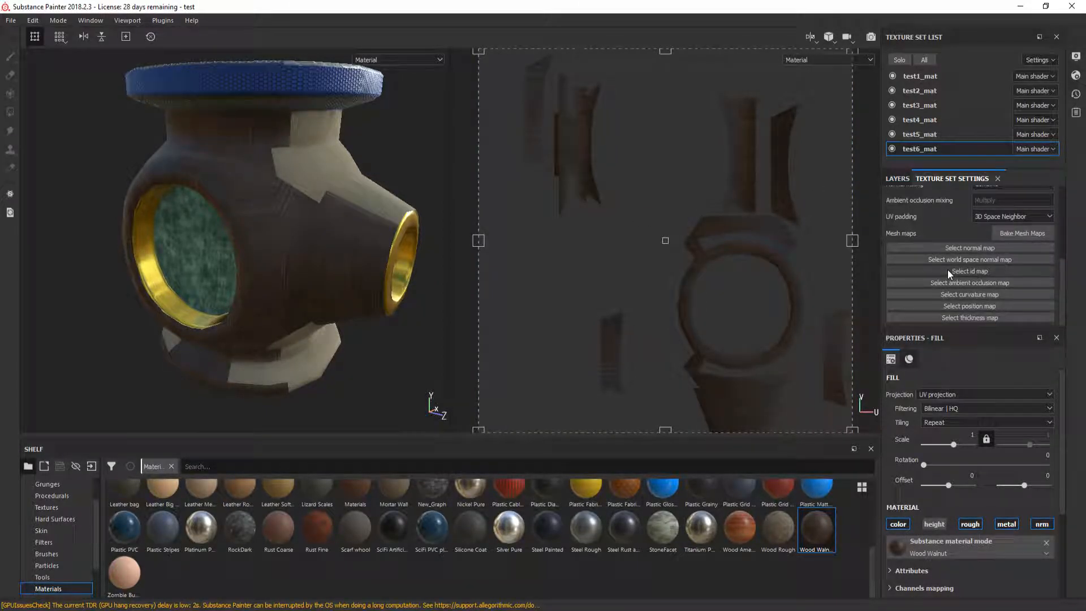
left_click(1012, 233)
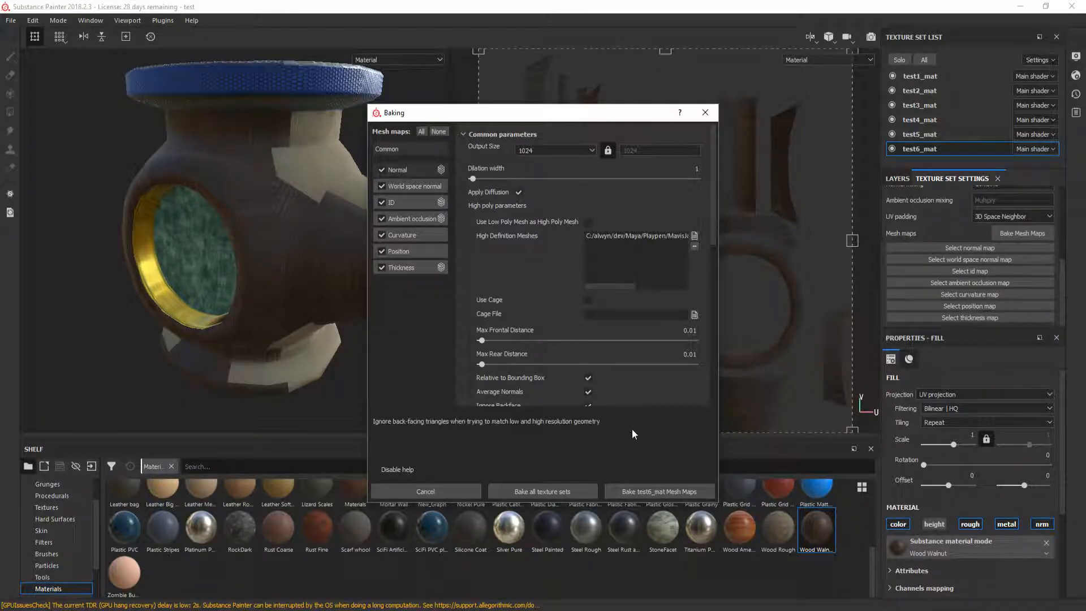
left_click(545, 492)
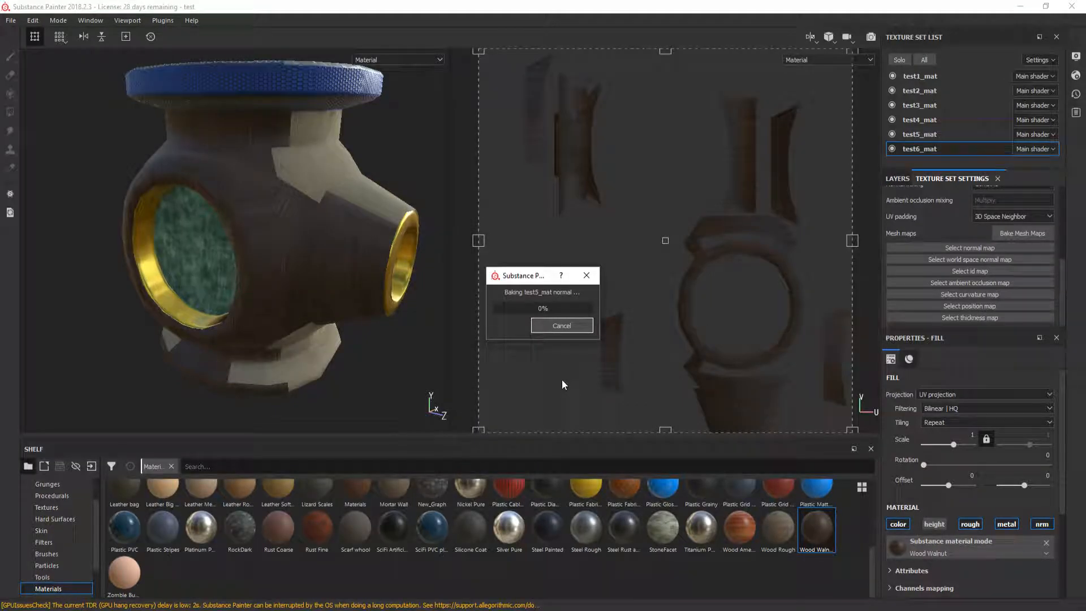
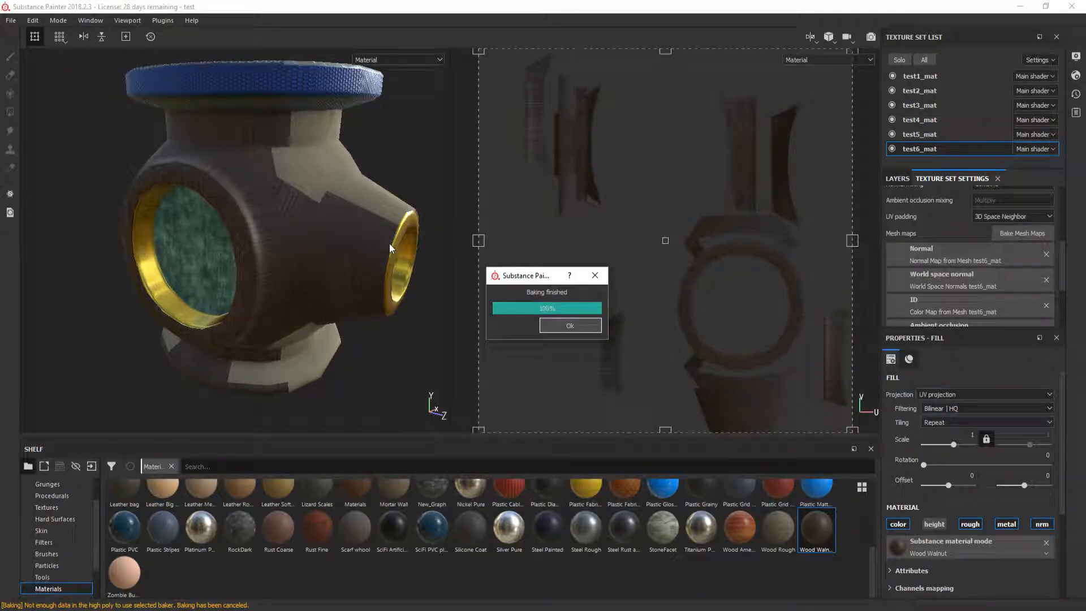
Step: Save the freshly baked Substance Painter project and bring up the File menu
key("ctrl+s")
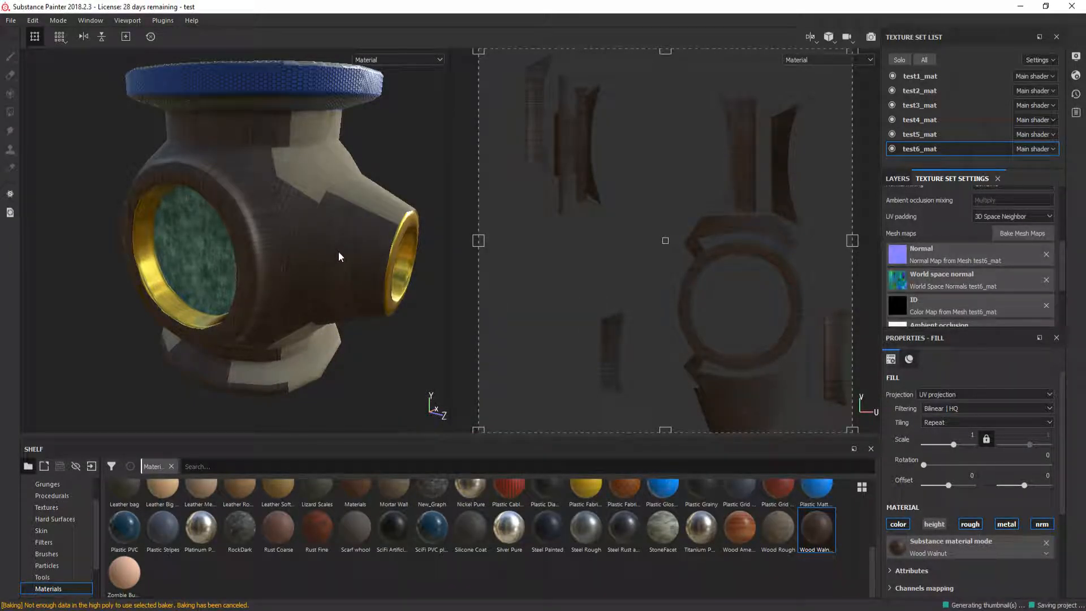
left_click(10, 20)
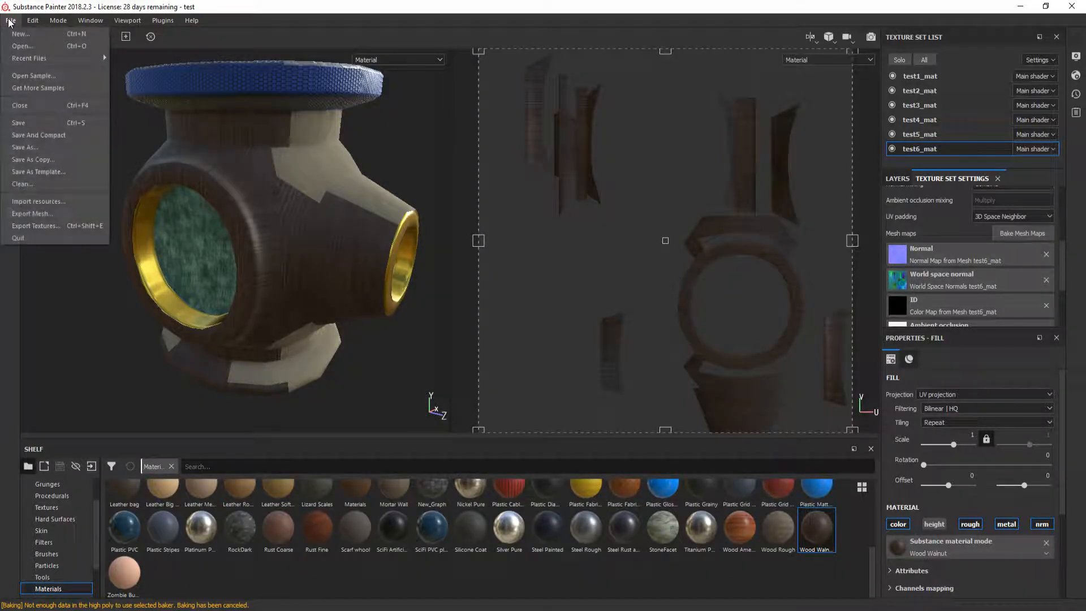
Step: Export PBR MetalRough textures for all six texture sets, then save and quit Substance Painter
left_click(59, 226)
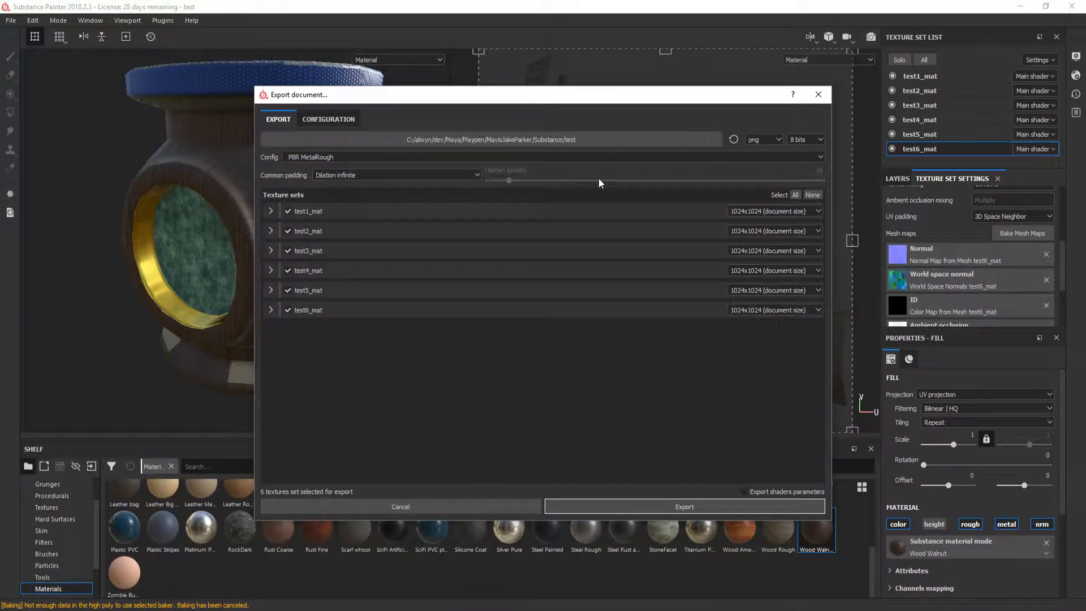
left_click(704, 507)
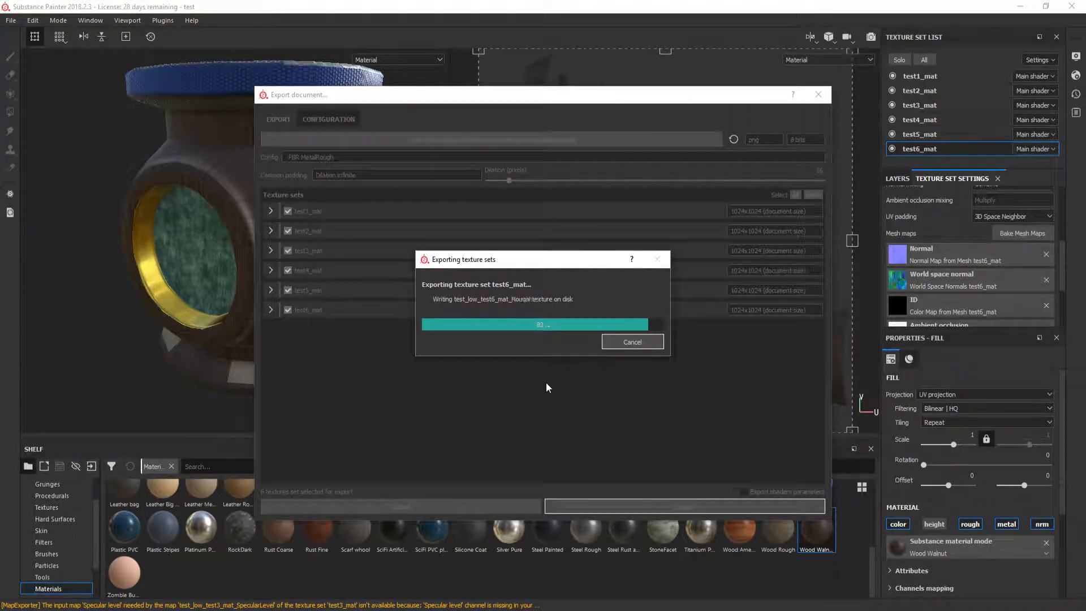
left_click(577, 321)
left_click(1072, 6)
left_click(444, 327)
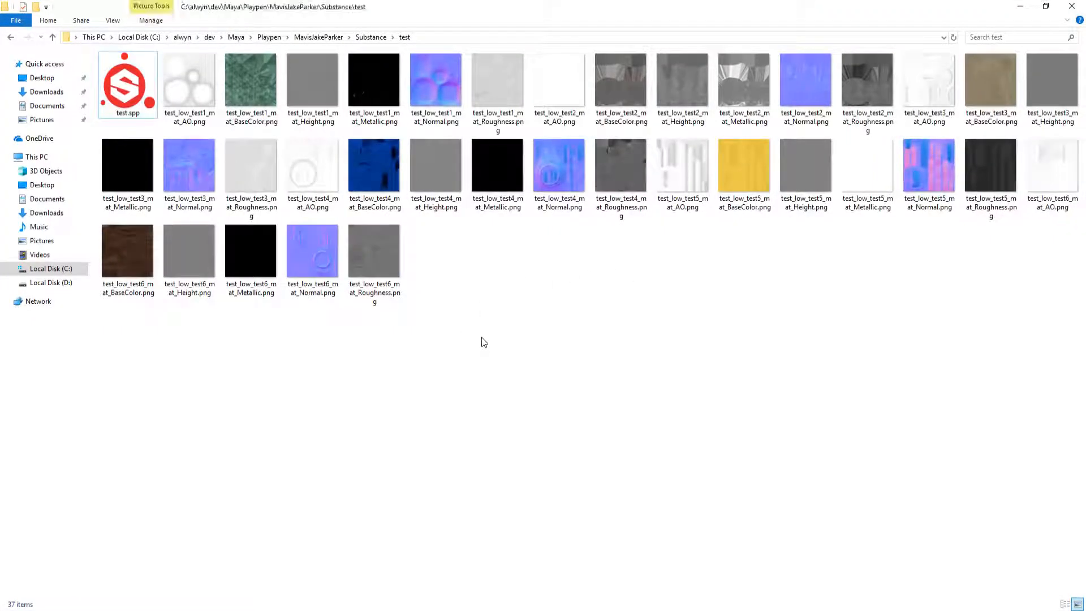
Step: Show the exported files in Details view with a wider name column
key("alt+v")
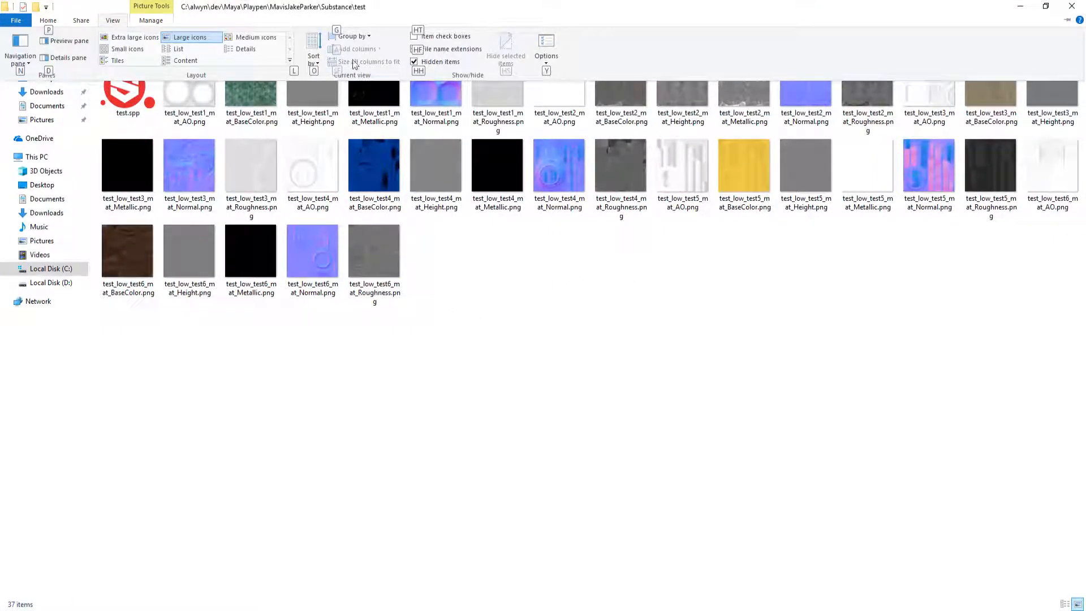
left_click(244, 49)
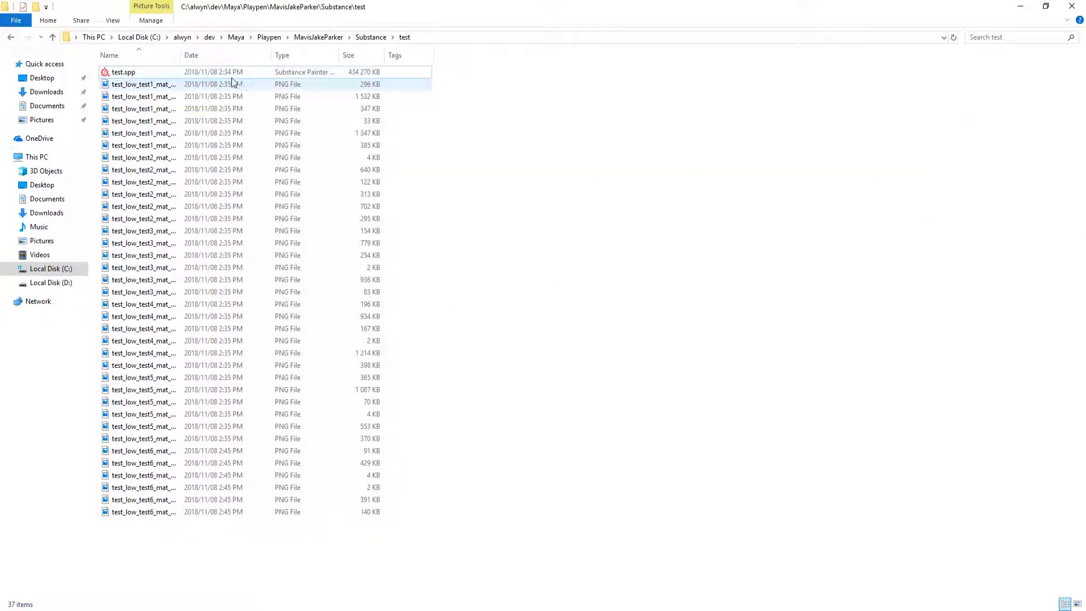
left_click_drag(181, 54, 297, 56)
Step: Select only the six BaseColor PNGs, test1_mat through test6_mat
left_click(237, 96)
left_click(233, 170, "ctrl")
left_click(236, 219, "ctrl")
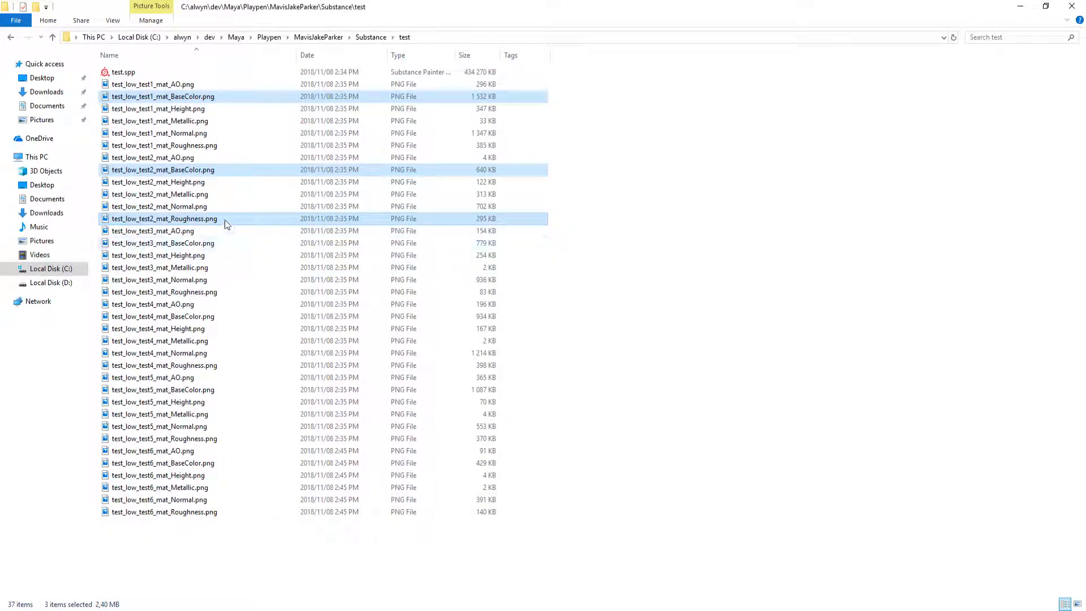
left_click(225, 219, "ctrl")
left_click(222, 243, "ctrl")
left_click(221, 292, "ctrl")
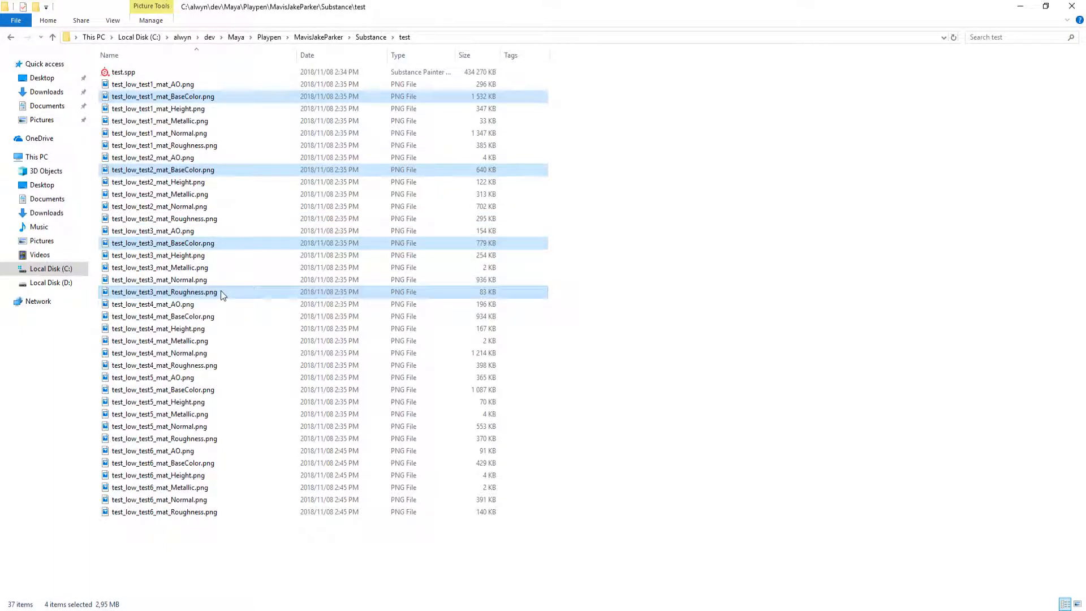
left_click(221, 291, "ctrl")
left_click(223, 316, "ctrl")
left_click(223, 389, "ctrl")
left_click(221, 462, "ctrl")
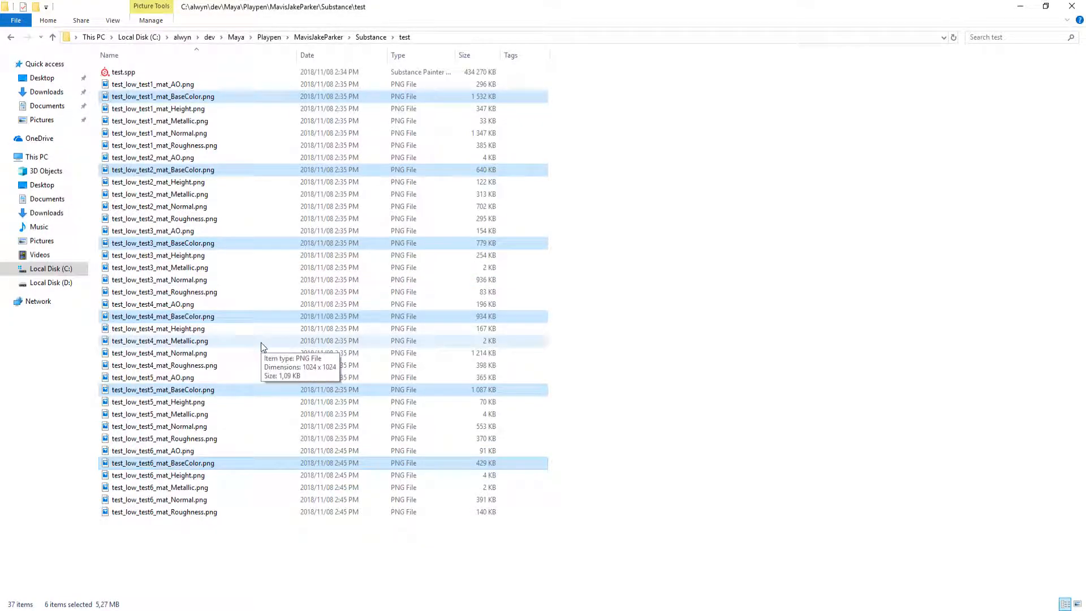
Step: Paste the BaseColor PNGs into Maya\images\test, replacing the older same-named files
key("super+Down")
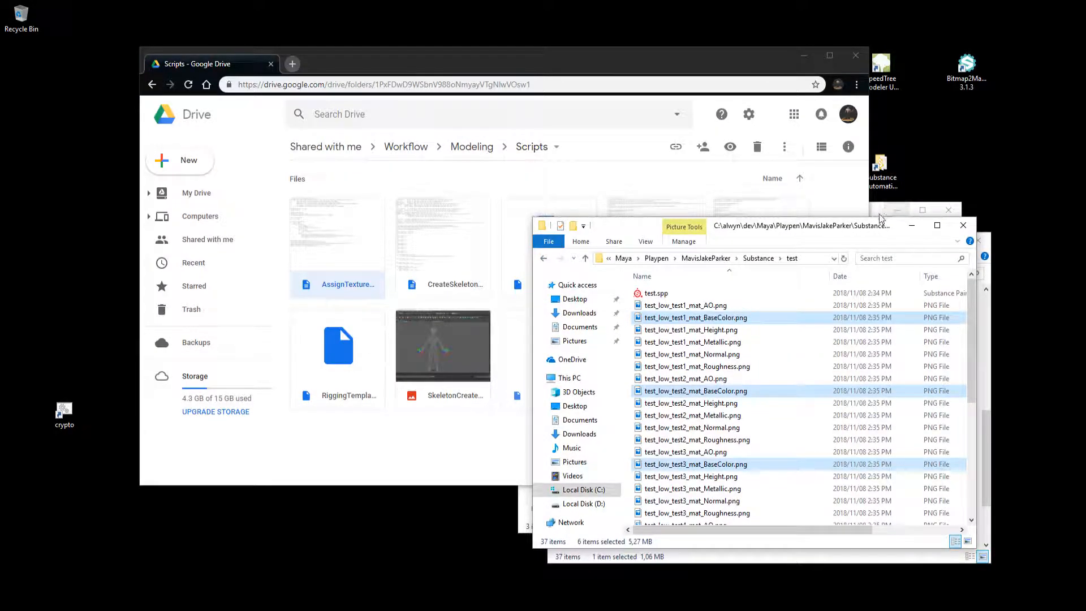
key("alt+Tab")
key("alt+Tab")
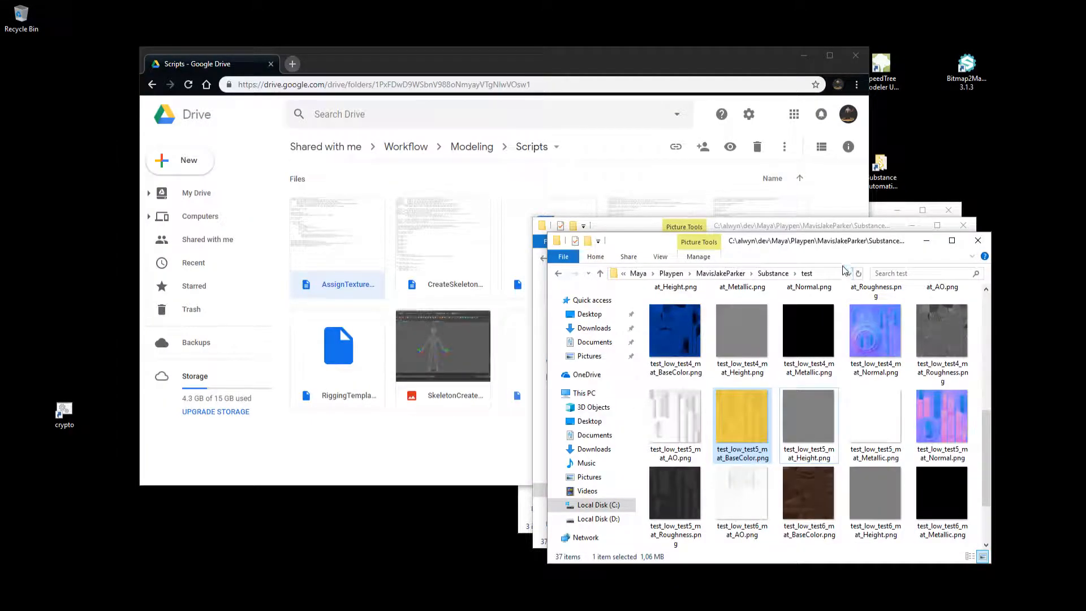
left_click(671, 274)
double_click(702, 336)
double_click(693, 320)
double_click(694, 369)
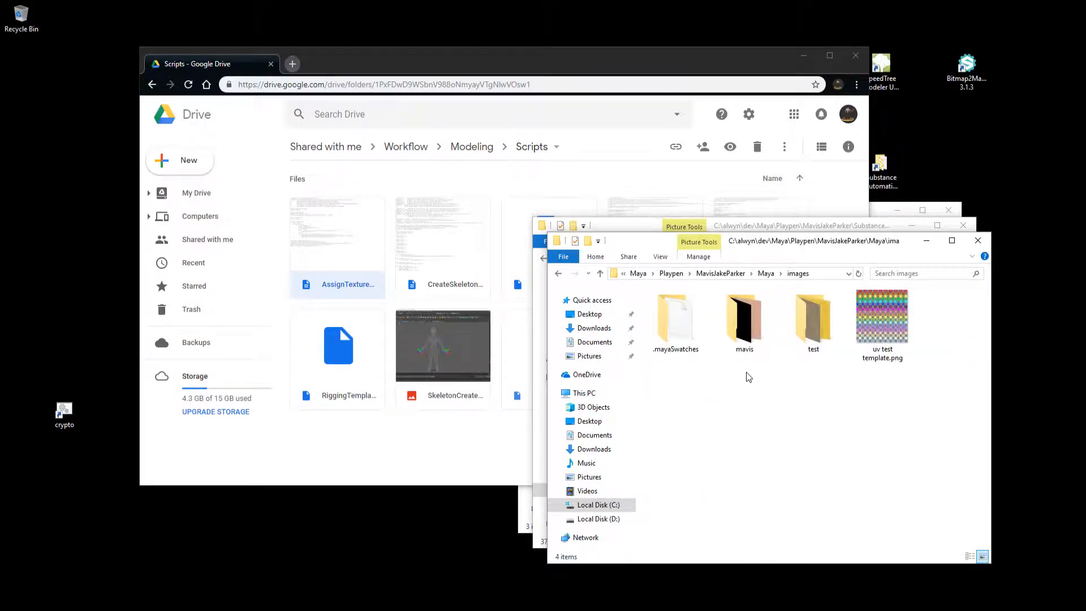
double_click(822, 315)
key("ctrl+v")
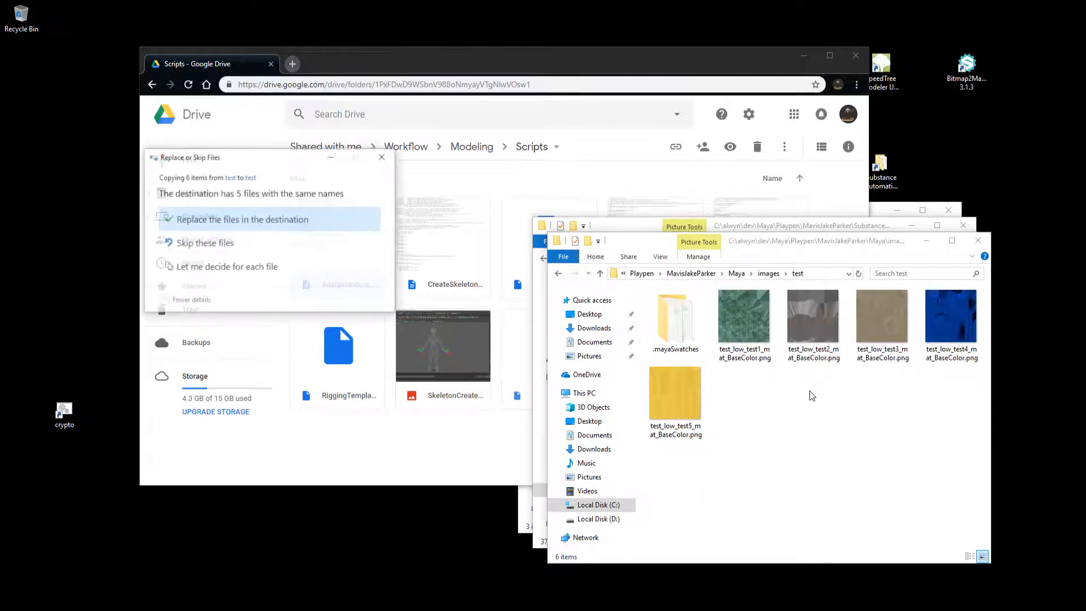
left_click(333, 225)
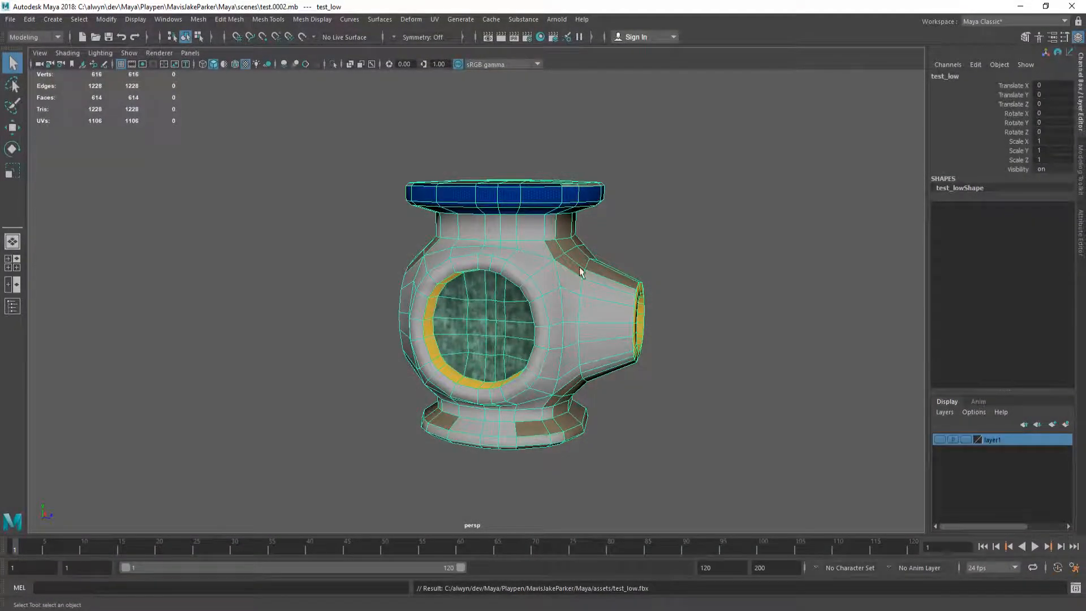
Step: Review the materials in Hypershade, deselect the pipe junction, and save the scene
left_click_drag(581, 273, 519, 290, "alt")
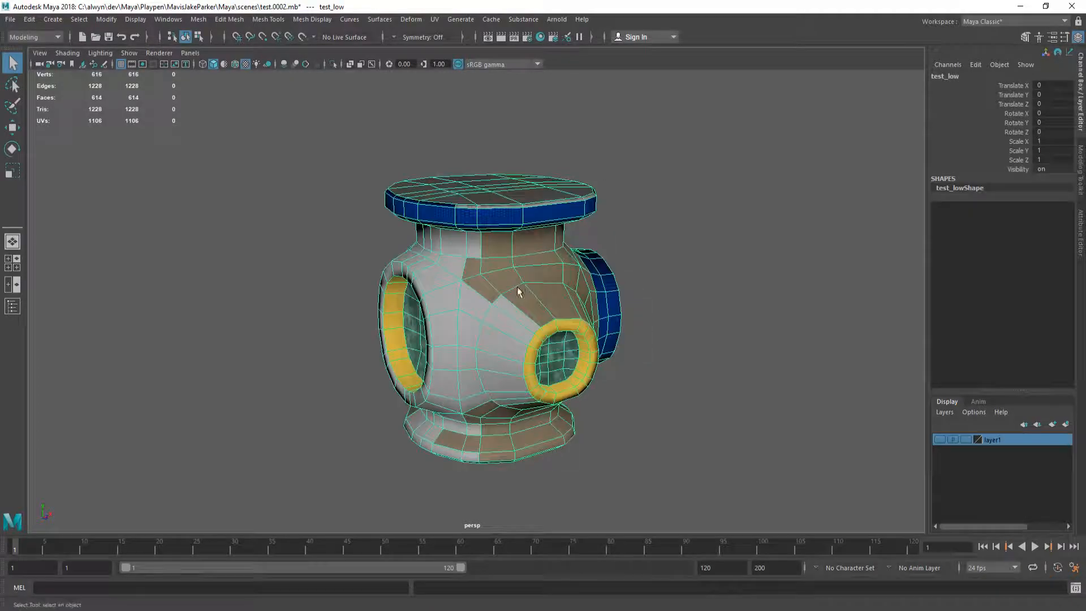
left_click(540, 37)
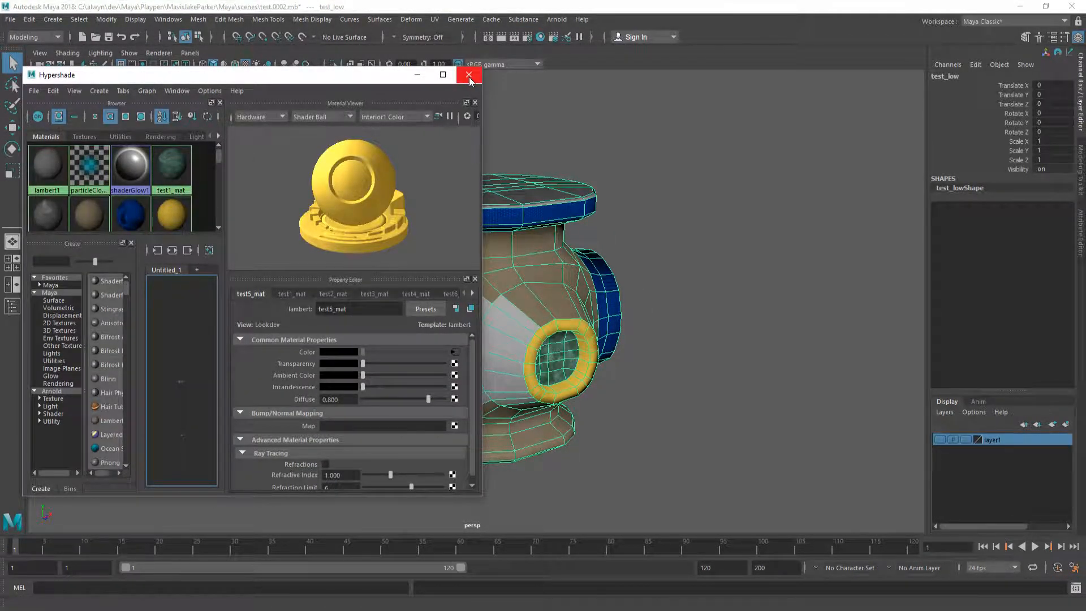
scroll(145, 201, "down", 2)
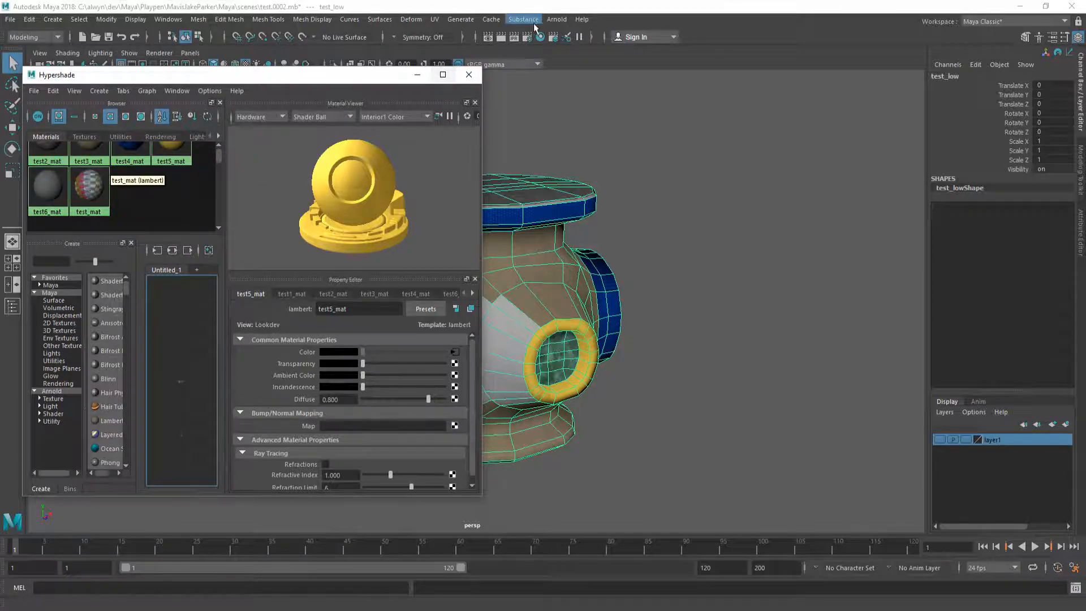
left_click(469, 75)
left_click(714, 252)
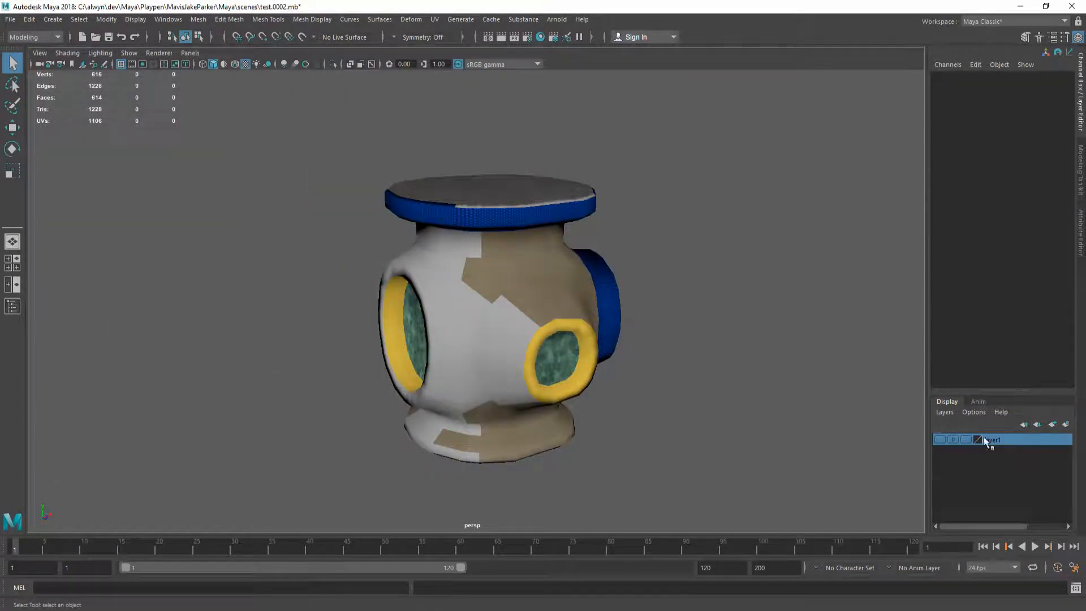
key("ctrl+s")
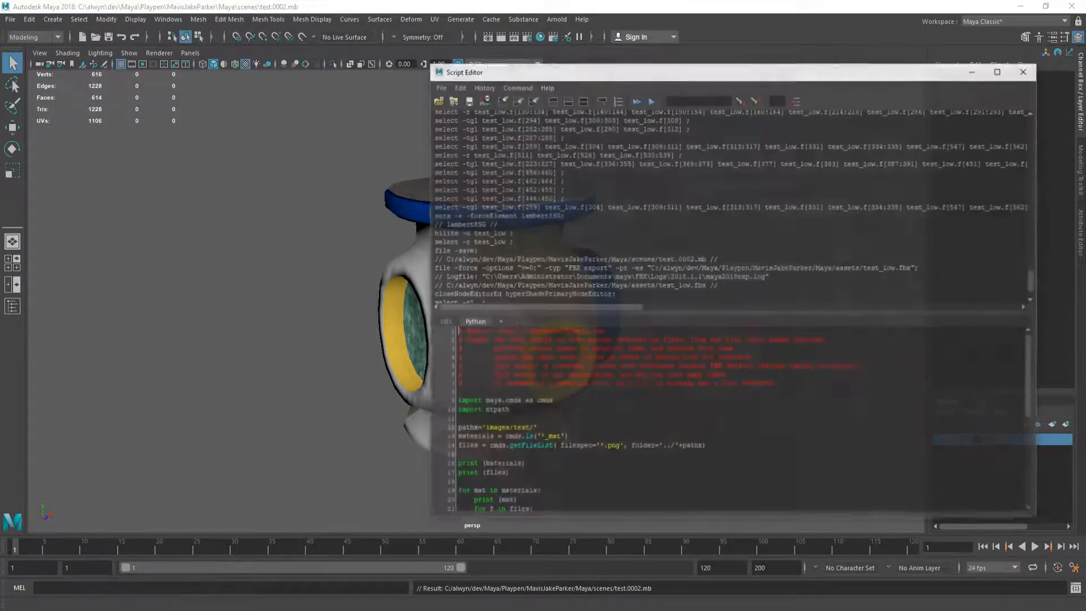
Step: Run the texture-assignment script in the Script Editor and check the updated textures
left_click(1075, 588)
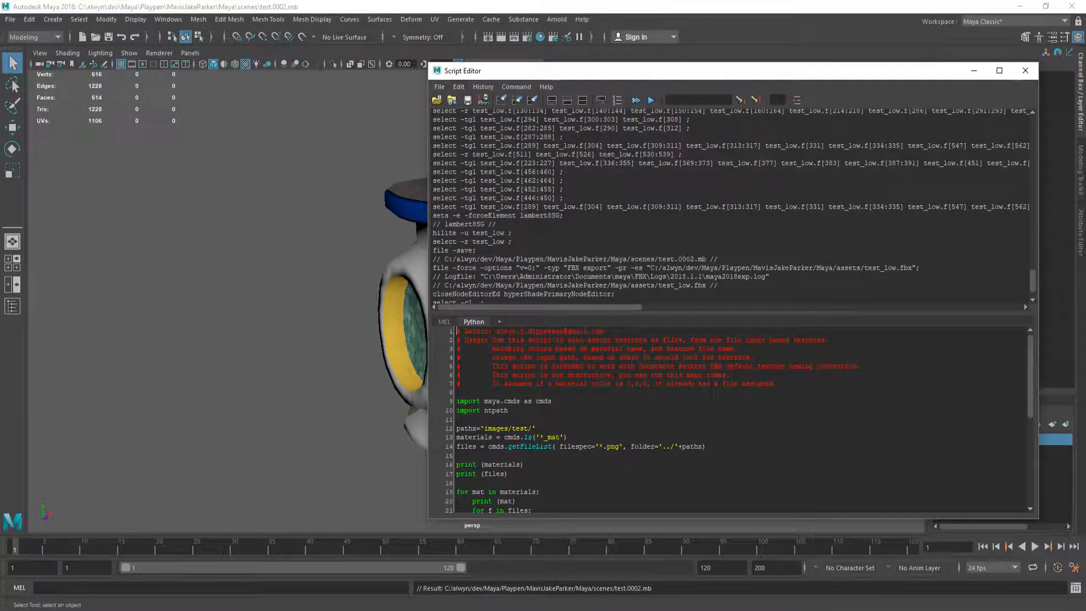
left_click(636, 100)
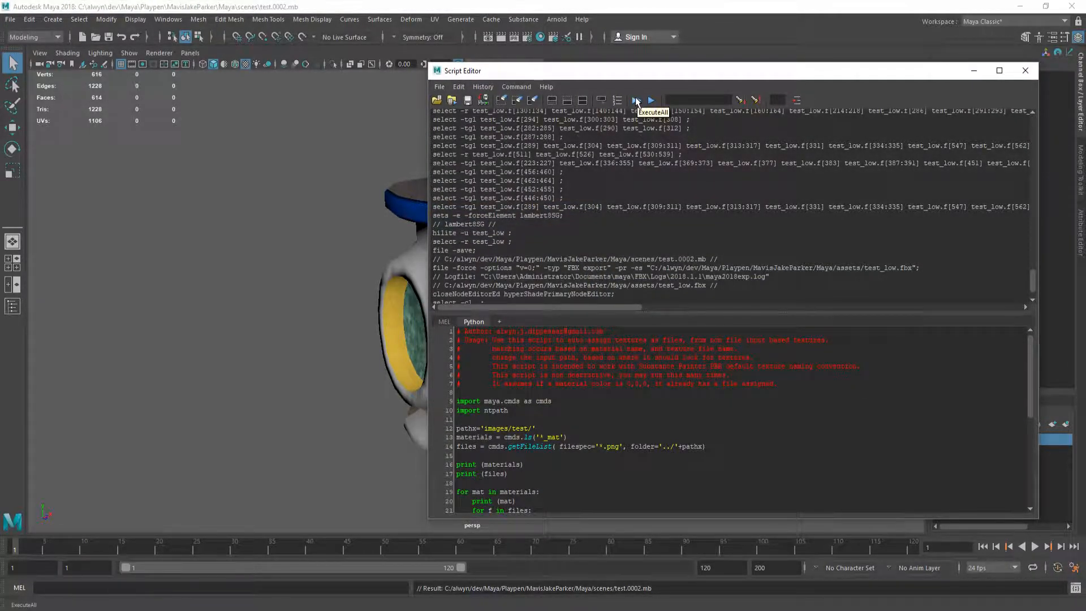
left_click(652, 101)
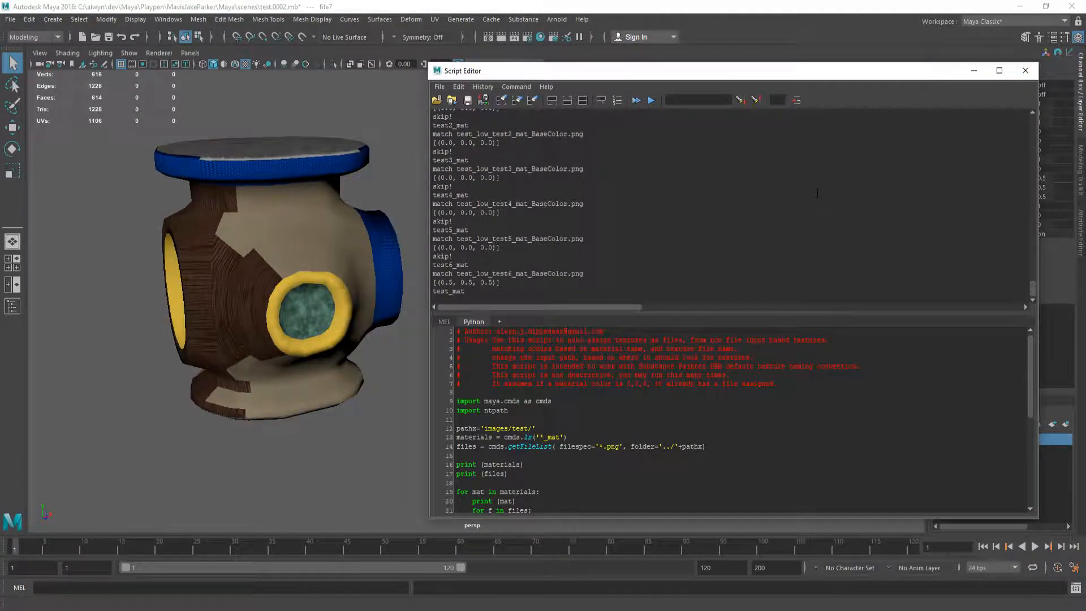
left_click_drag(334, 262, 293, 266, "alt")
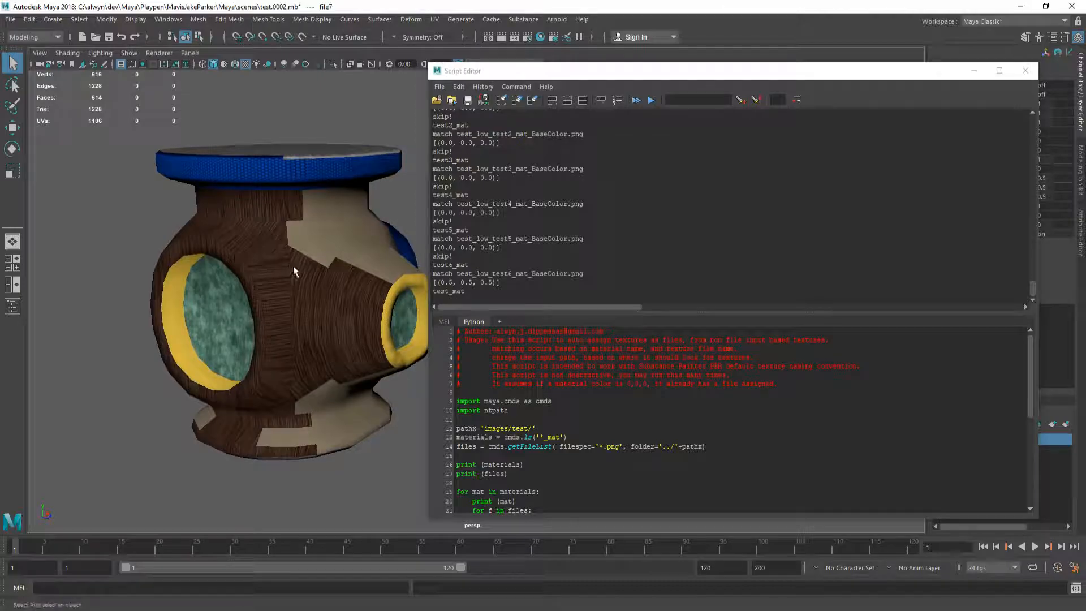
scroll(704, 400, "down", 4)
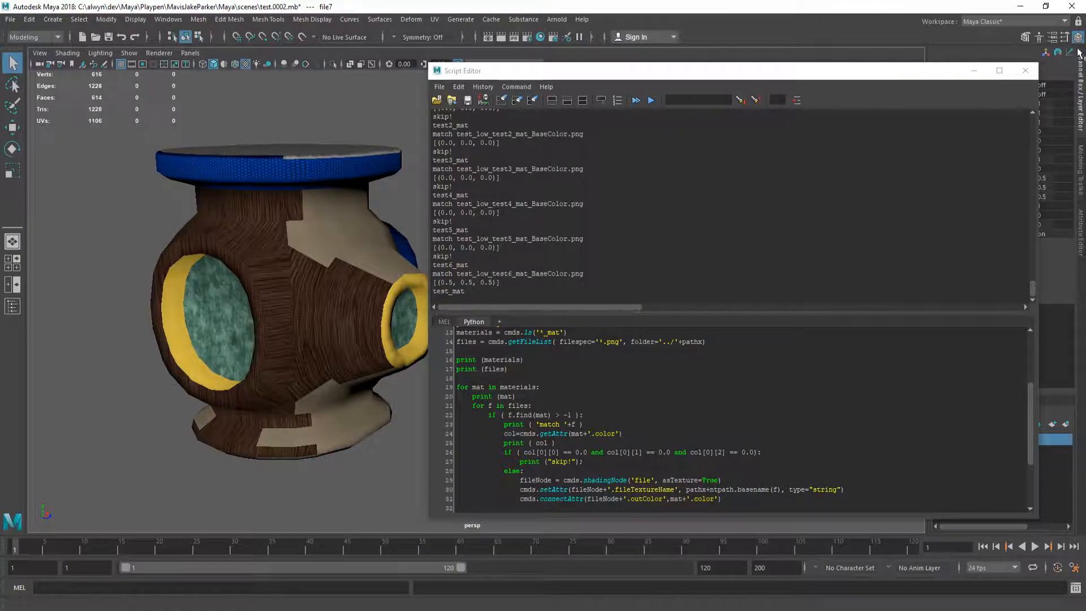
left_click(1026, 71)
left_click_drag(388, 226, 352, 276, "alt")
Step: Open Export Selection for the mesh, then view the wood test6_mat material in Hypershade
left_click(418, 246)
key("ctrl+shift+e")
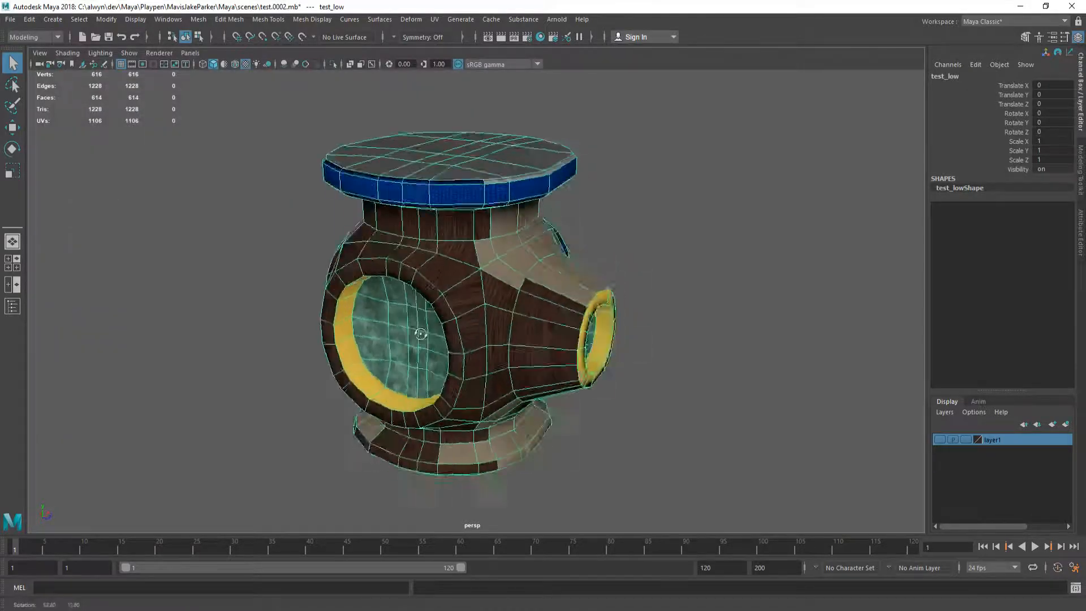
left_click_drag(679, 283, 455, 306, "alt")
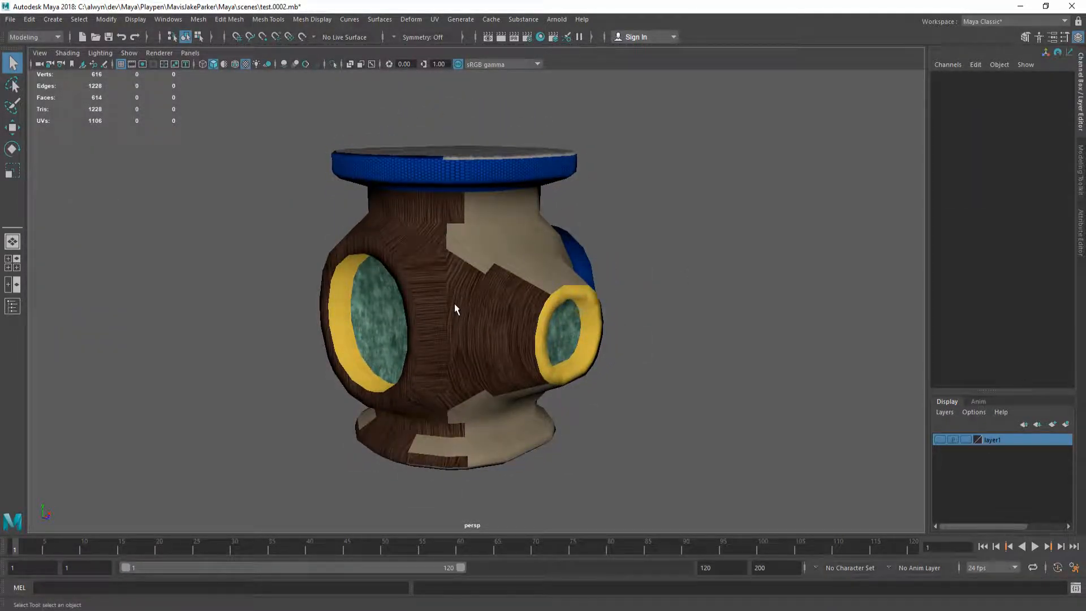
left_click_drag(428, 304, 456, 309, "alt")
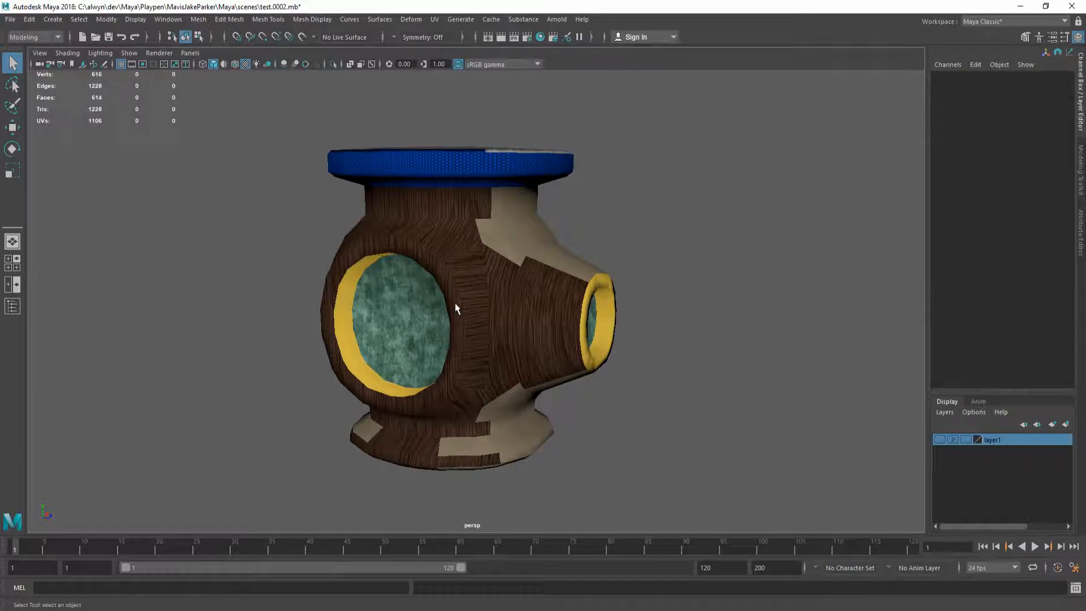
left_click(541, 37)
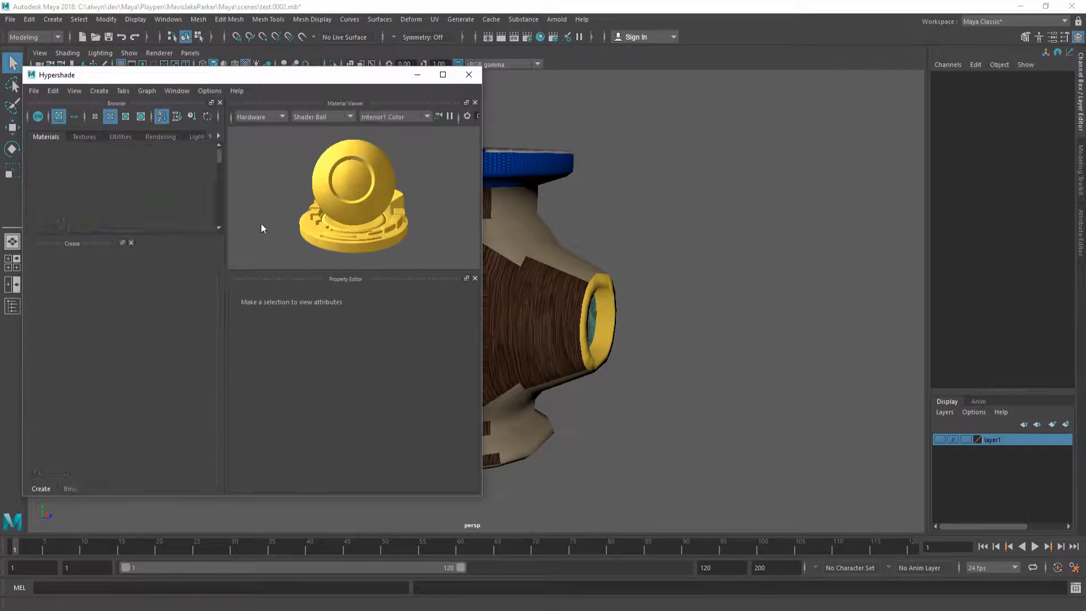
left_click(57, 187)
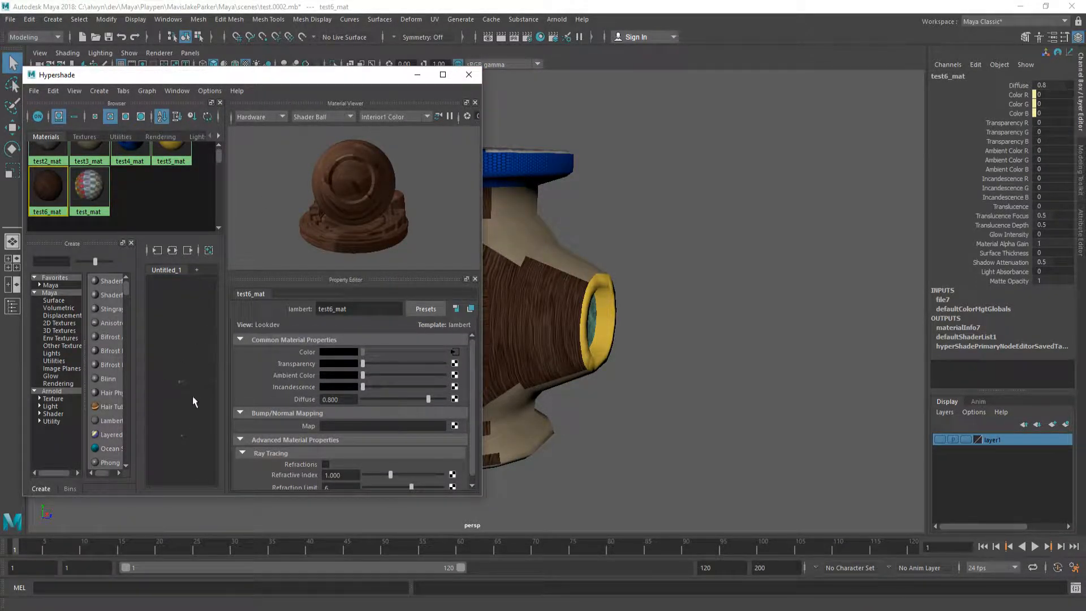
Step: Maximize Hypershade, then graph and frame all of the pipe junction's material nodes
left_click(443, 74)
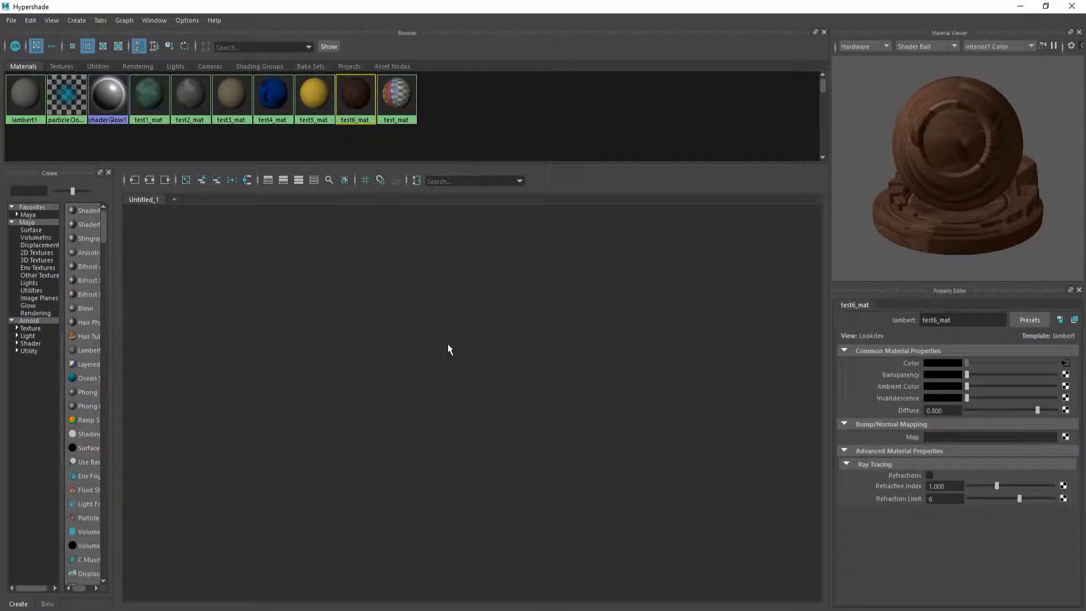
key("f")
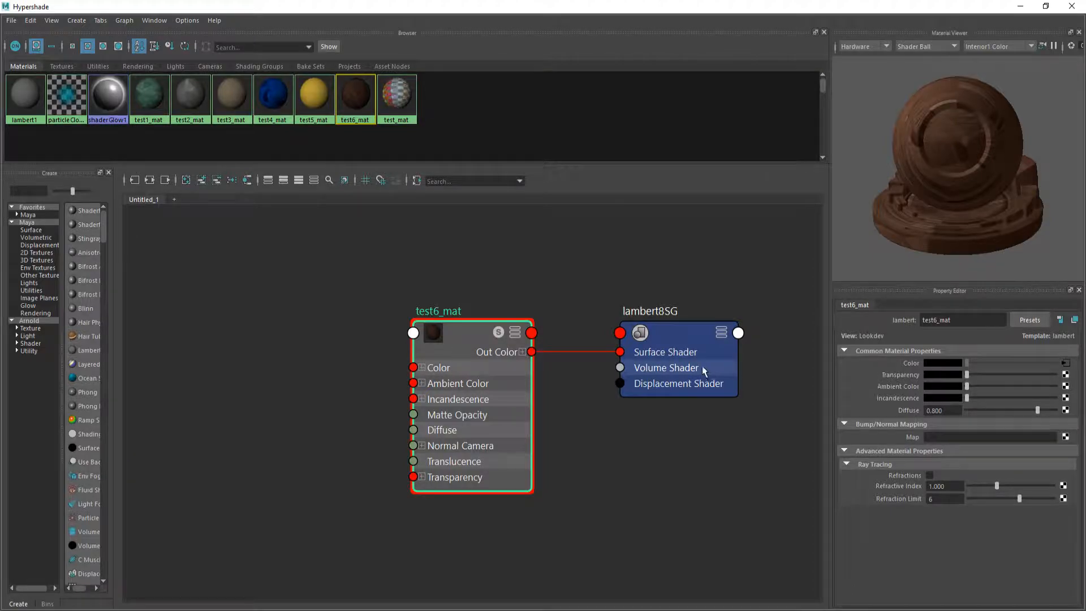
scroll(491, 418, "down", 5)
scroll(487, 411, "up", 5)
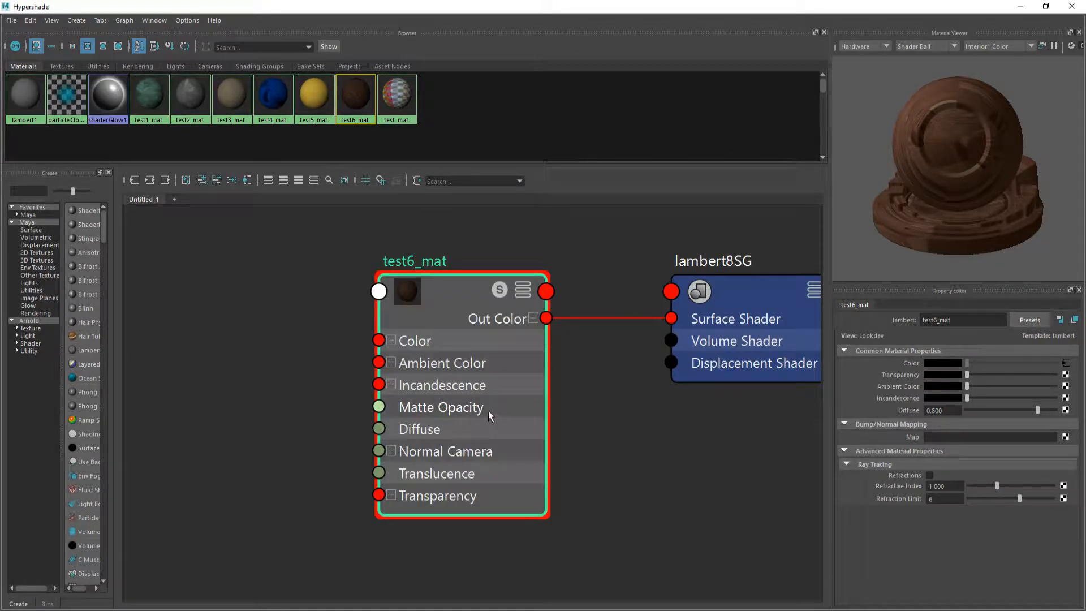
scroll(469, 399, "down", 8)
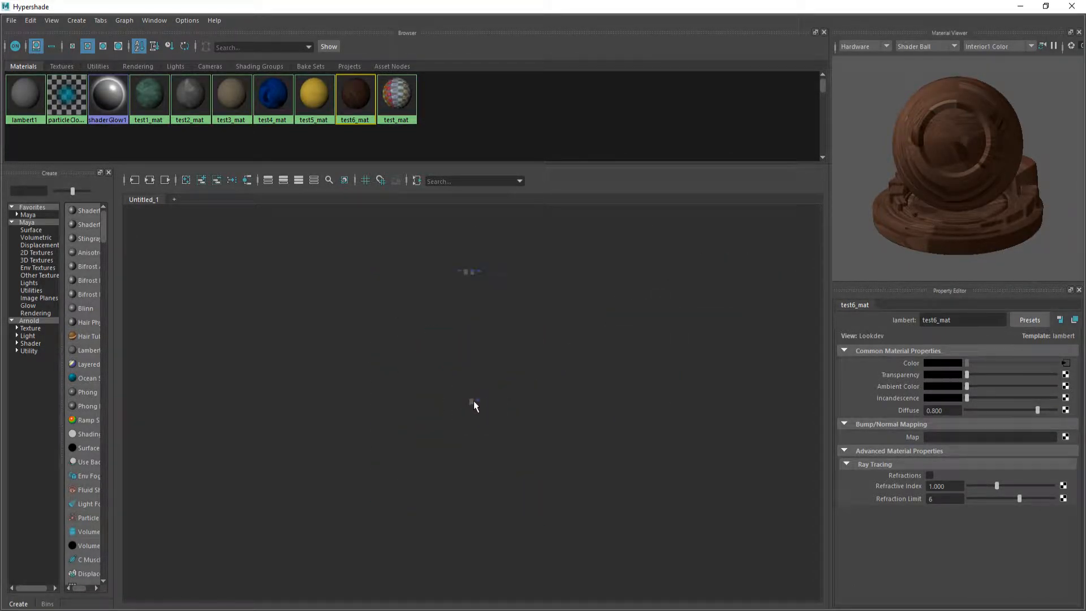
left_click_drag(436, 244, 520, 293)
key("f")
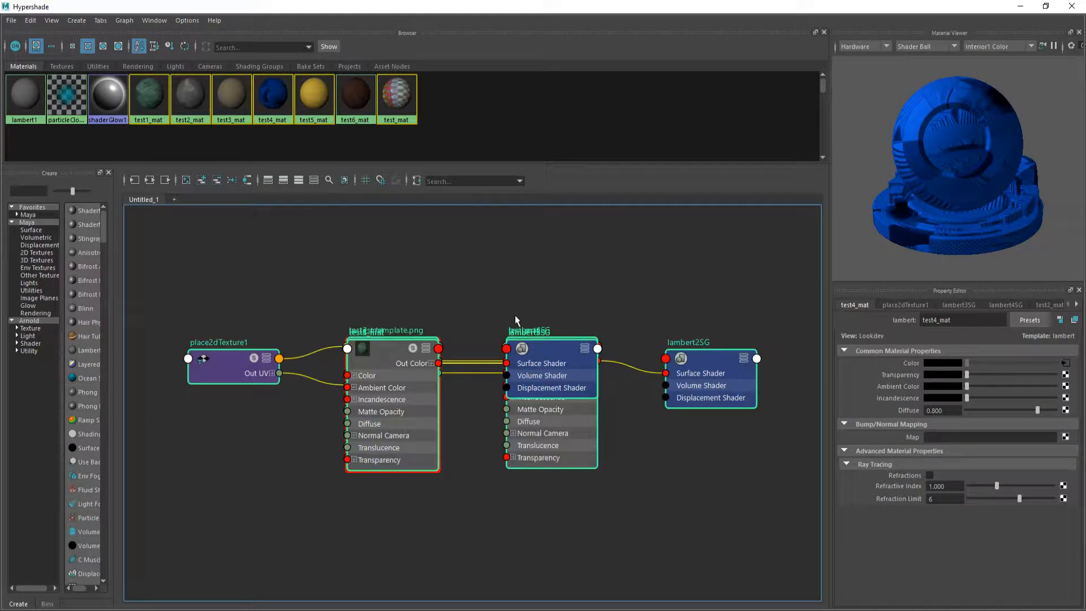
left_click(445, 286)
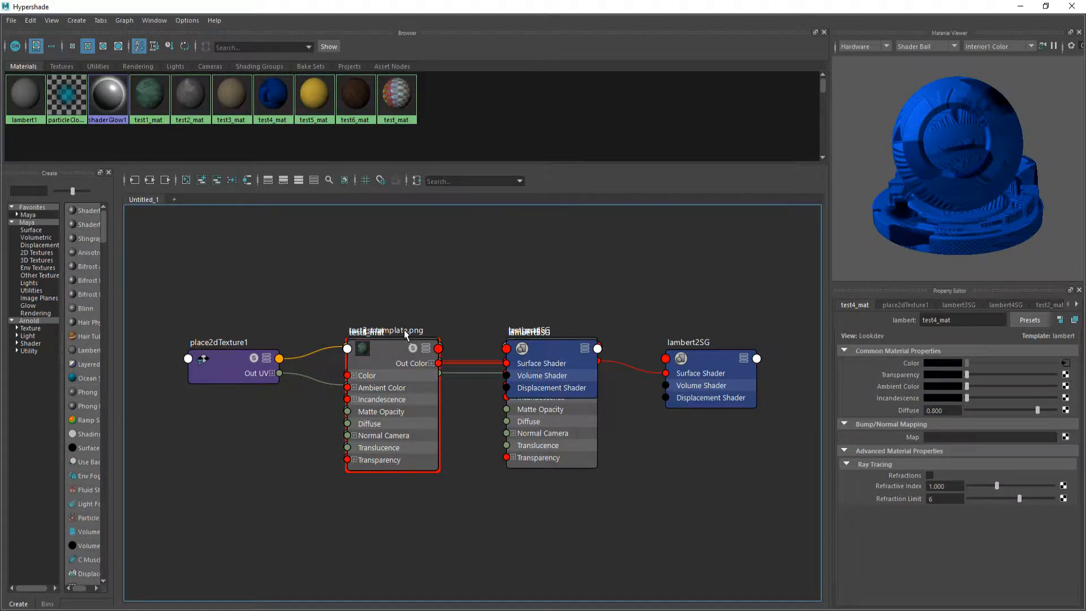
Step: Drag test1_mat, test3_mat, test5_mat and the uv test template node apart, then close Hypershade
left_click_drag(392, 346, 310, 473)
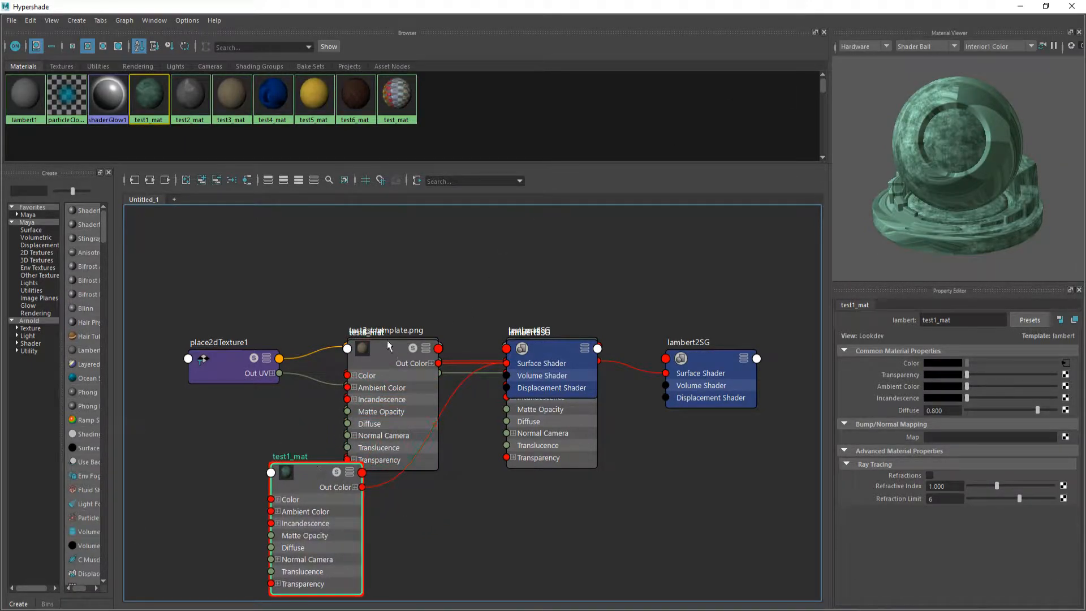
left_click_drag(394, 346, 506, 221)
left_click_drag(388, 341, 340, 238)
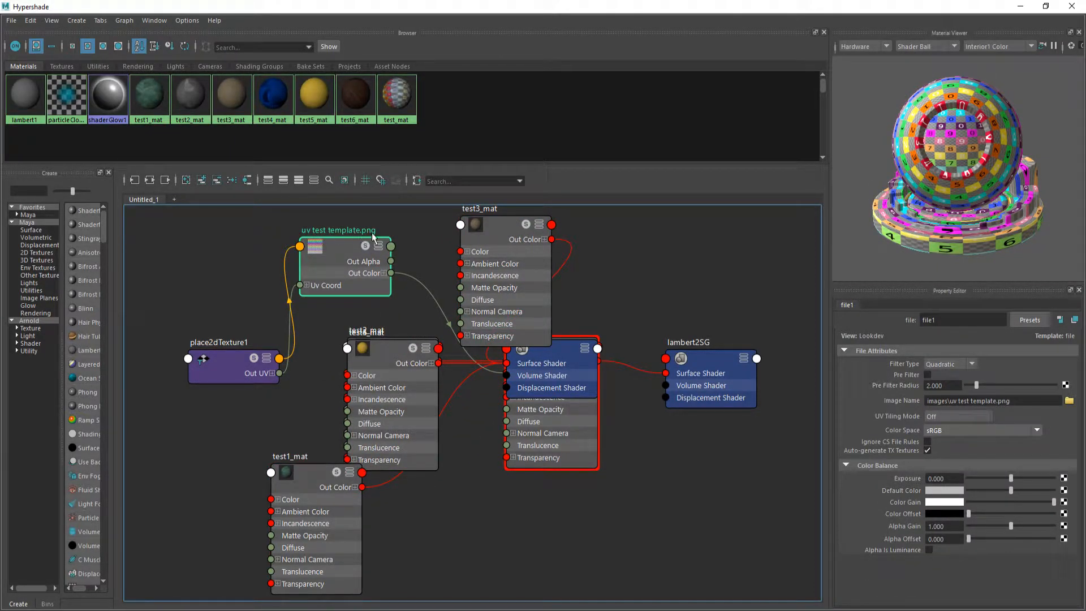
left_click_drag(382, 365, 423, 499)
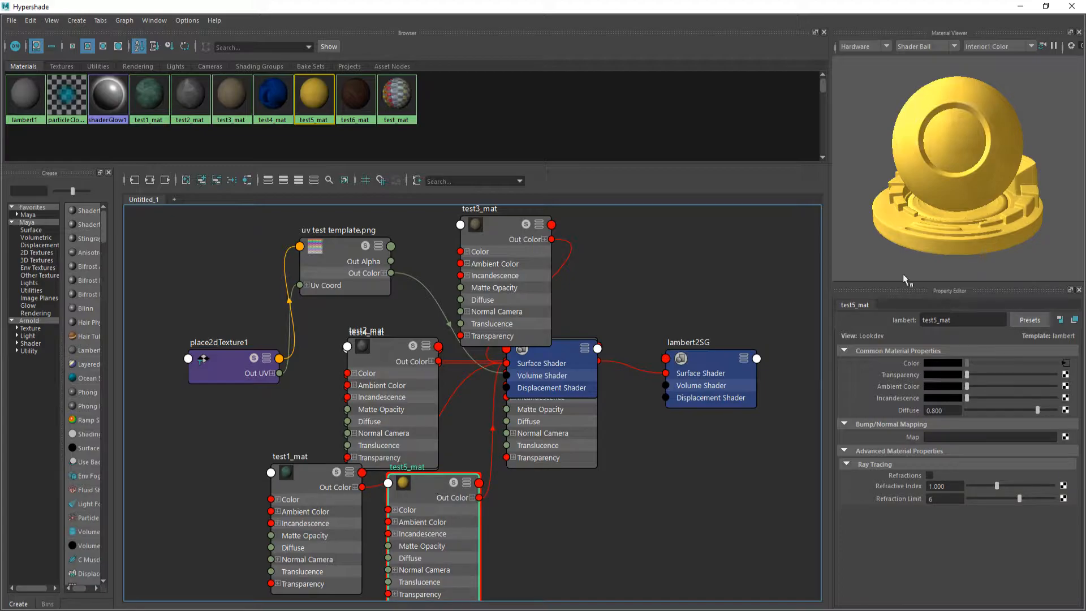
left_click(347, 100)
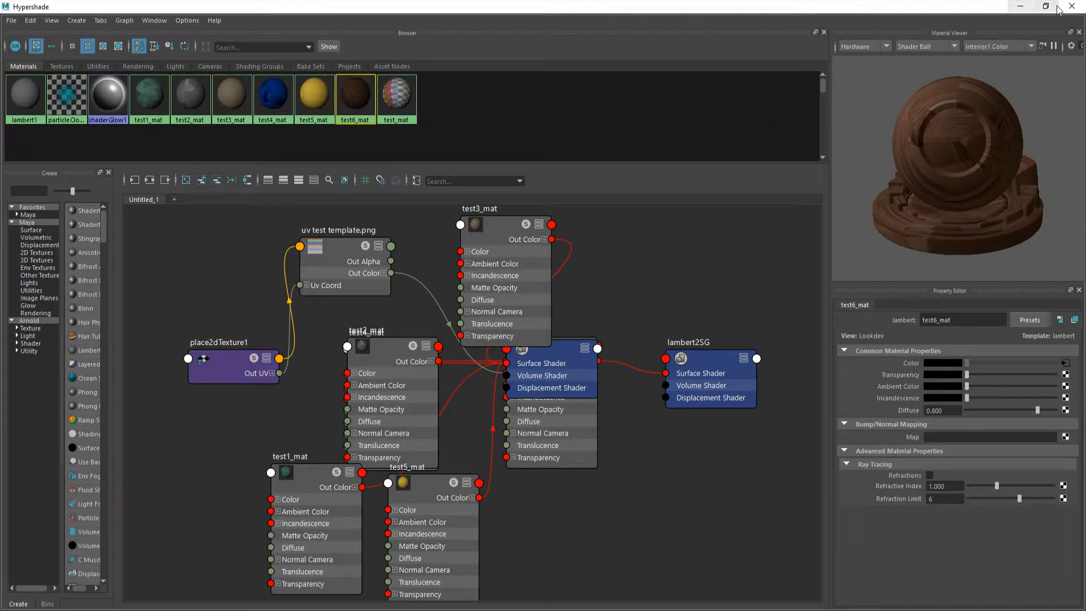
left_click(1075, 7)
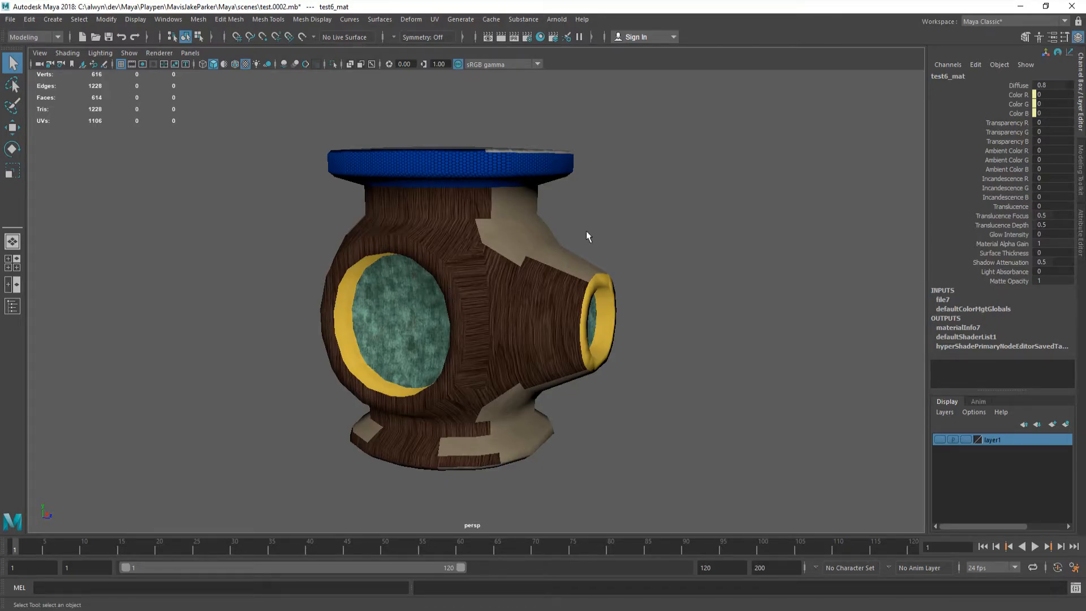
left_click(697, 202)
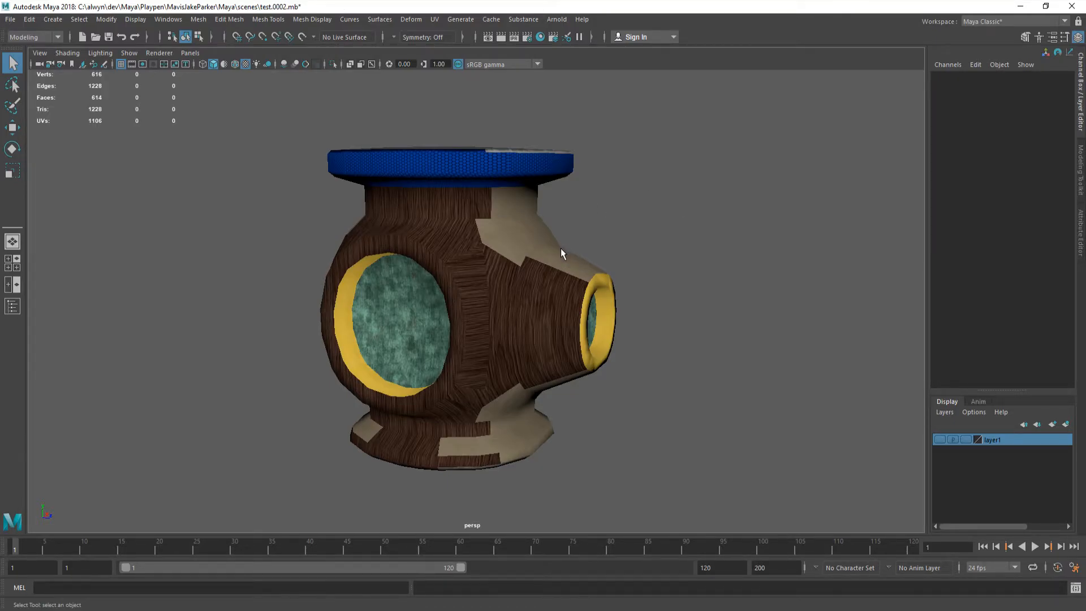